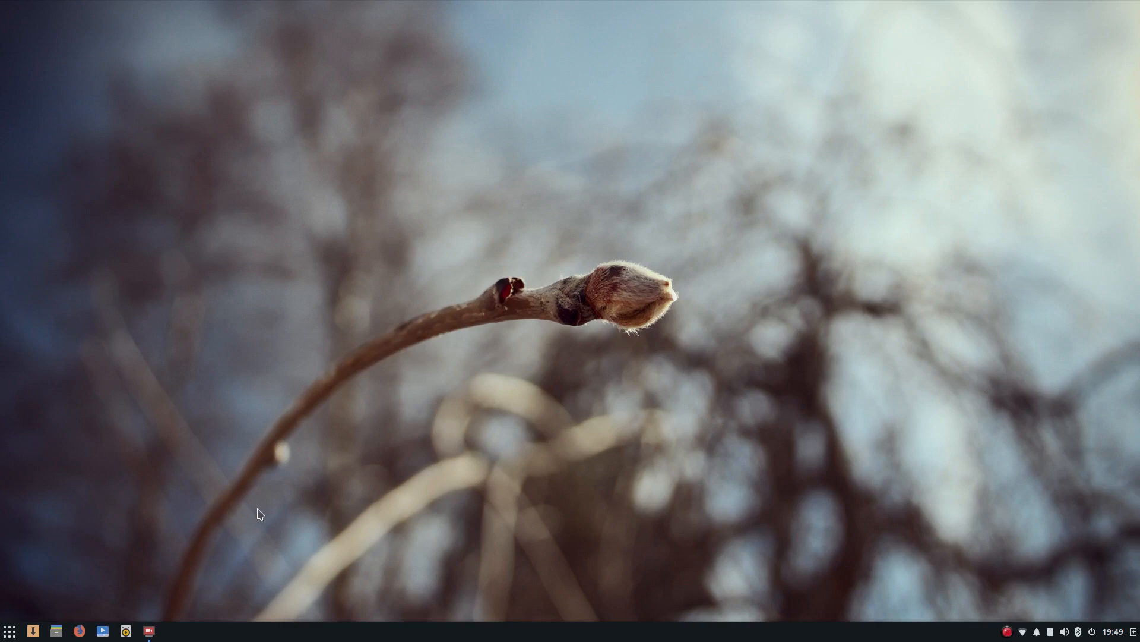
# Open Solus-Budgie-Updates.png from the Pictures folder and view it full screen.
pyautogui.click(48, 631)
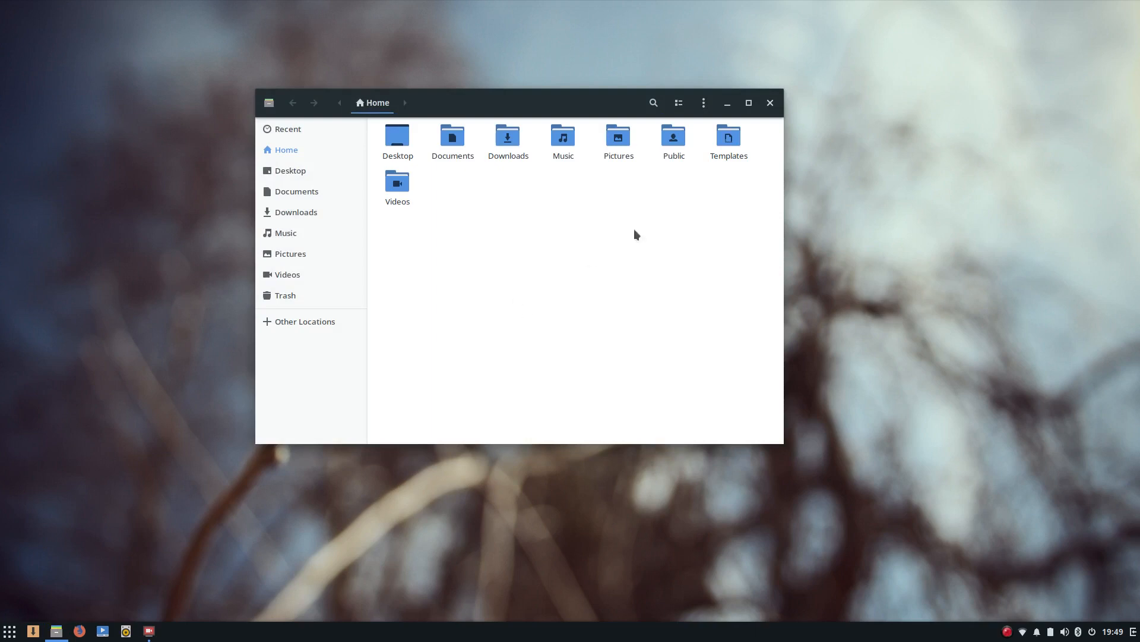
pyautogui.doubleClick(619, 136)
pyautogui.doubleClick(397, 155)
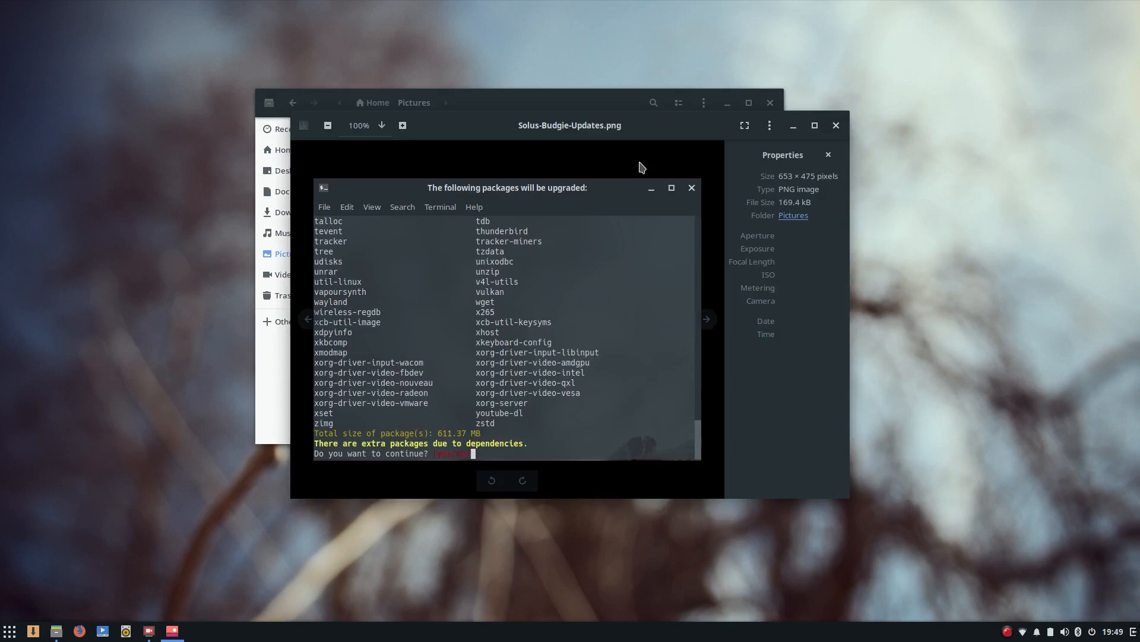
pyautogui.doubleClick(537, 290)
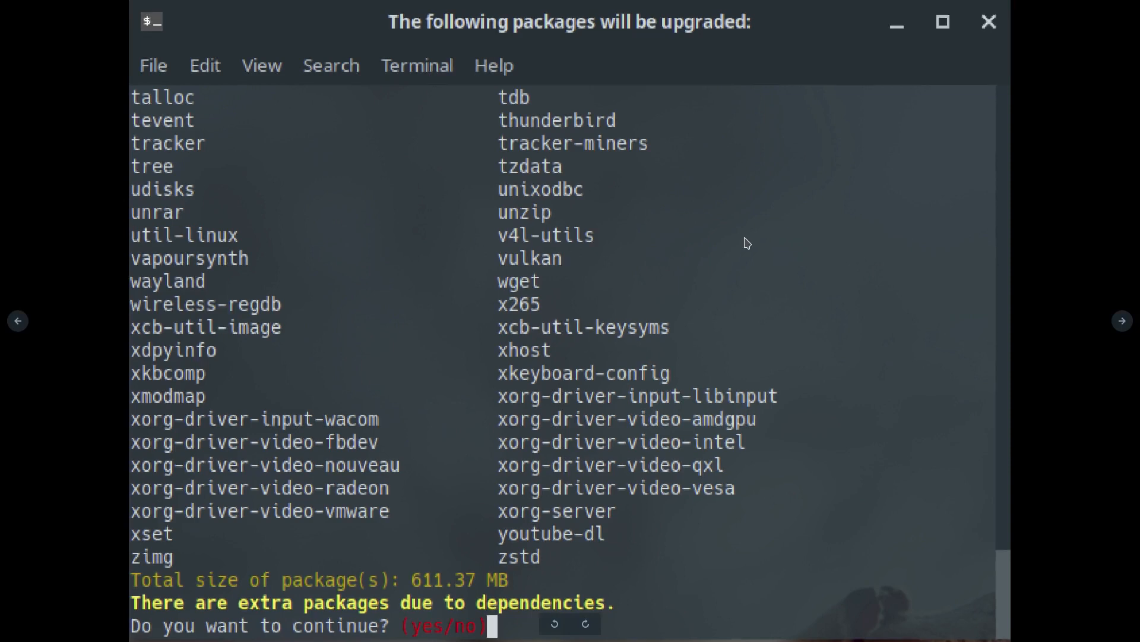
# View the next screenshot in the Pictures folder, then close the image viewer and the file manager.
pyautogui.click(1123, 321)
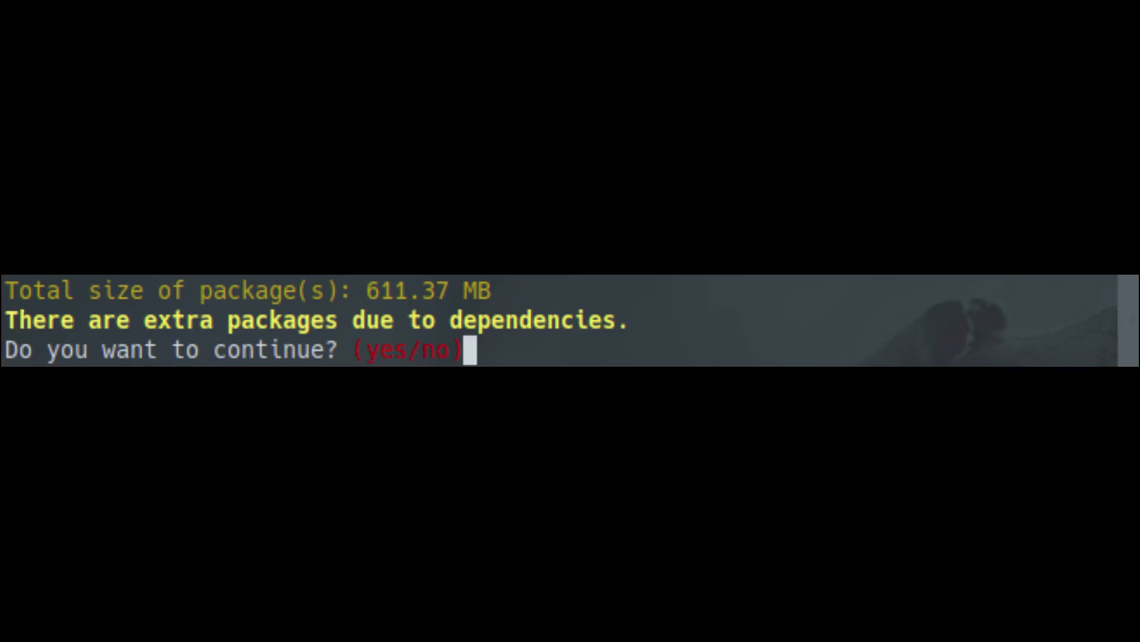
pyautogui.press('Escape')
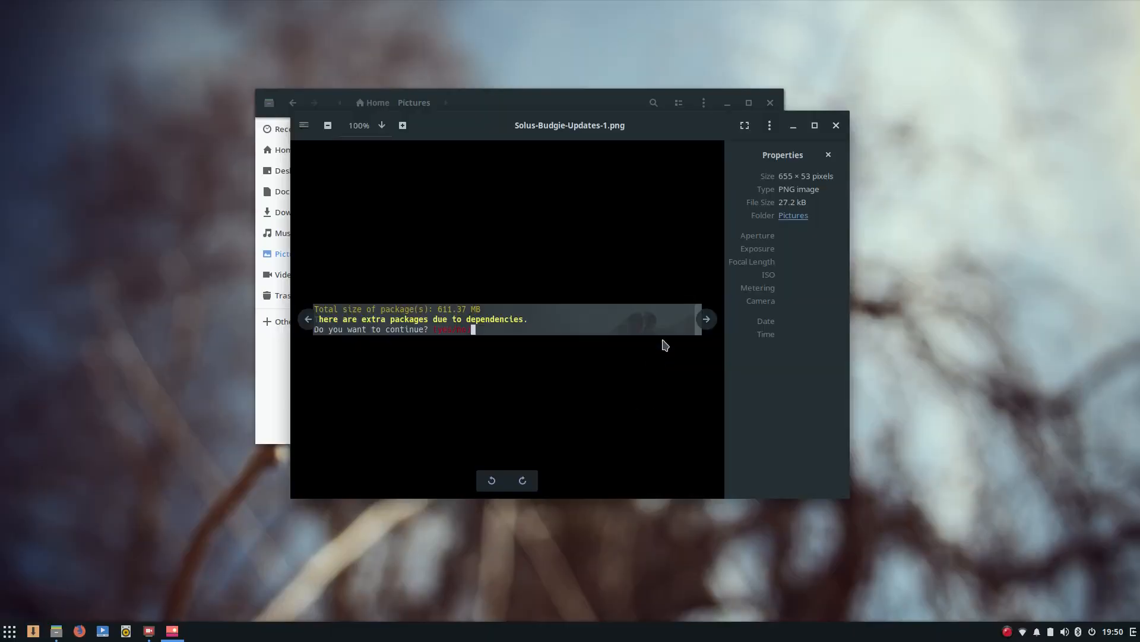
pyautogui.click(835, 126)
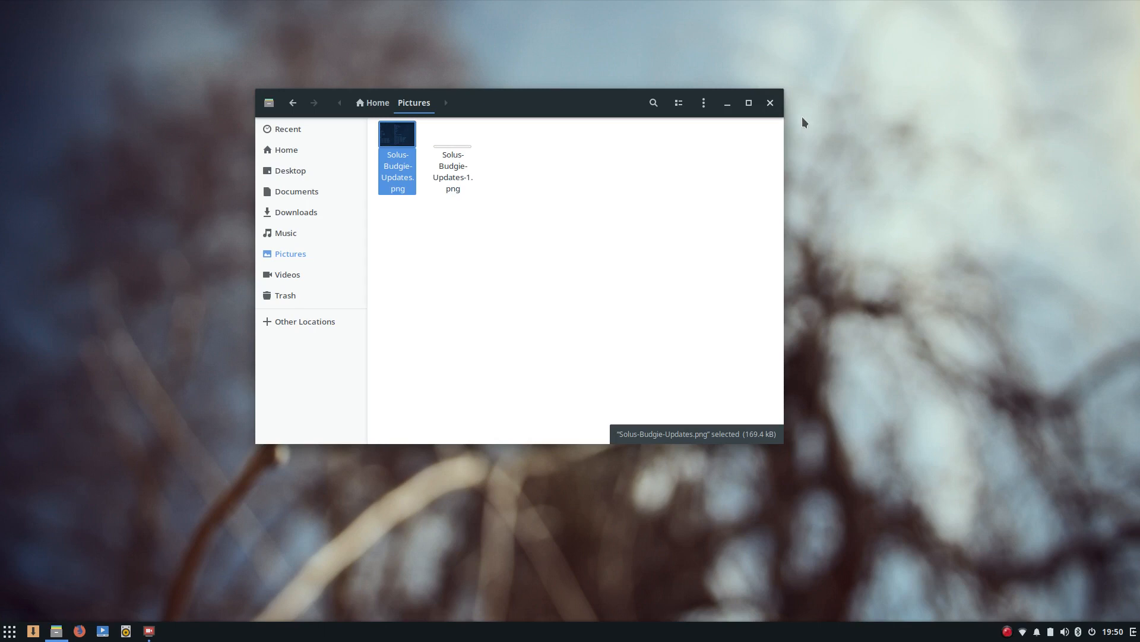
pyautogui.click(772, 106)
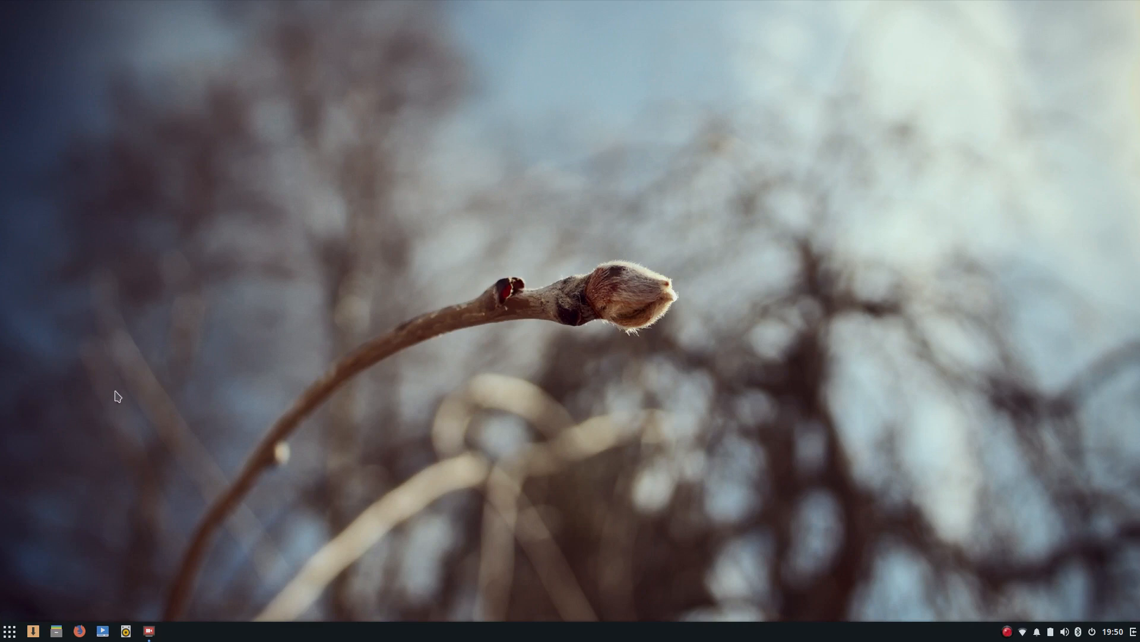
# Open the application menu and look through the full list of installed applications.
pyautogui.click(13, 635)
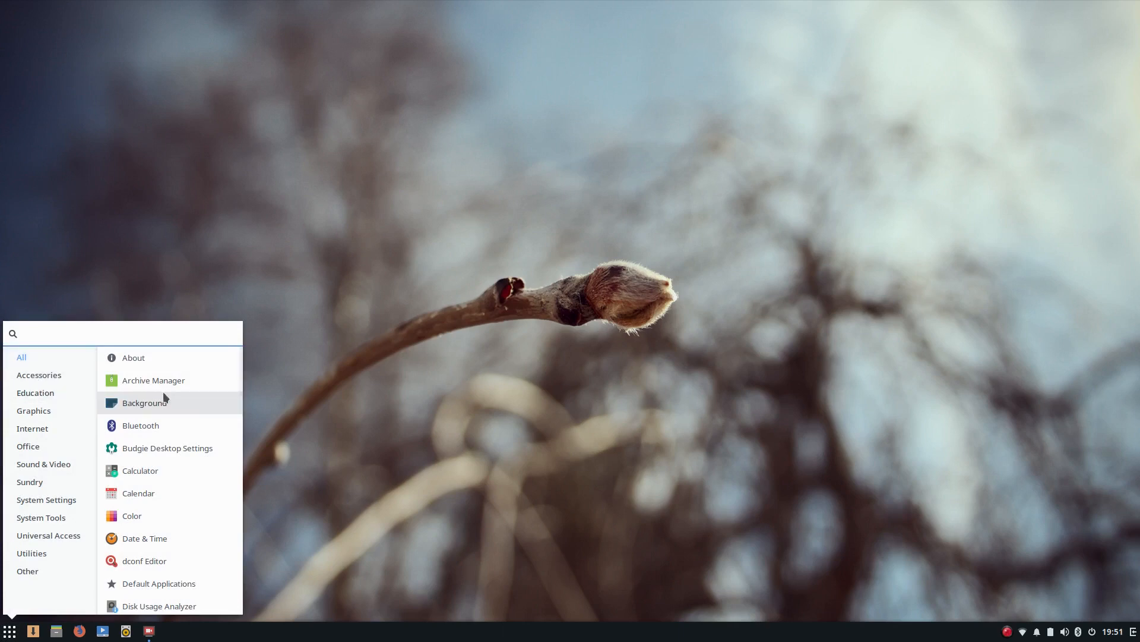
pyautogui.scroll(-15, 176, 416)
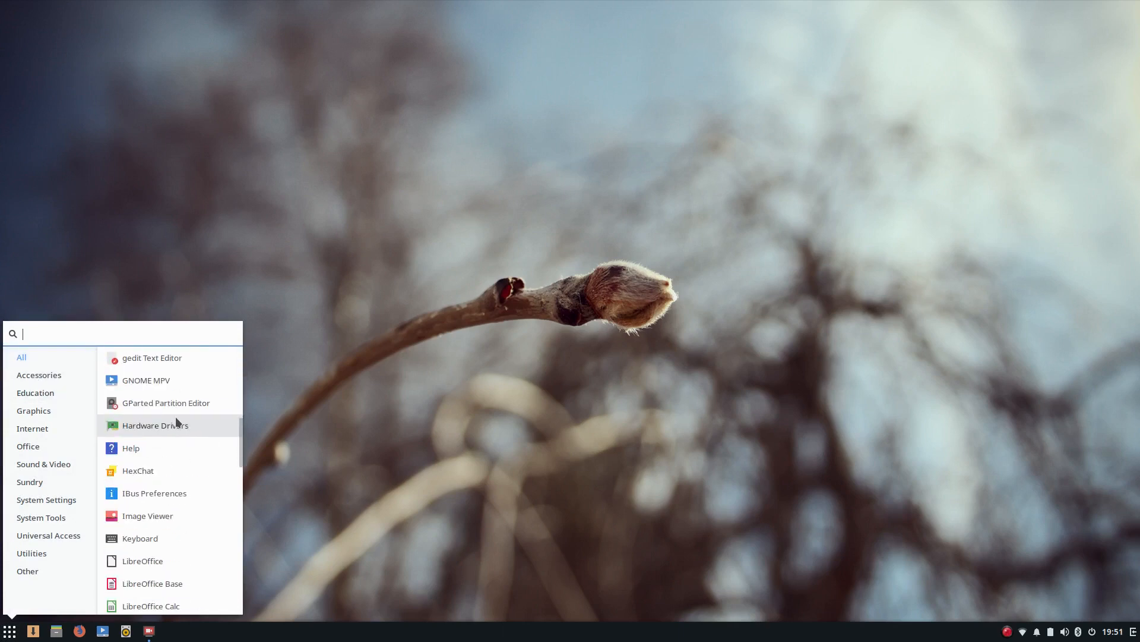
pyautogui.scroll(-12, 176, 416)
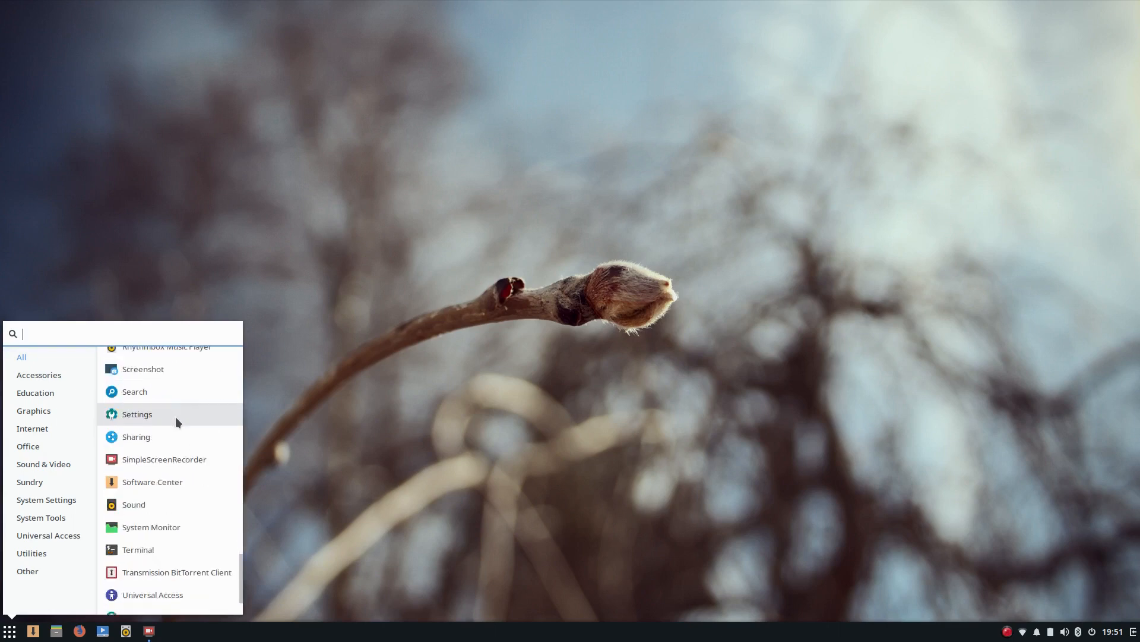
pyautogui.scroll(1, 164, 474)
pyautogui.scroll(2, 165, 475)
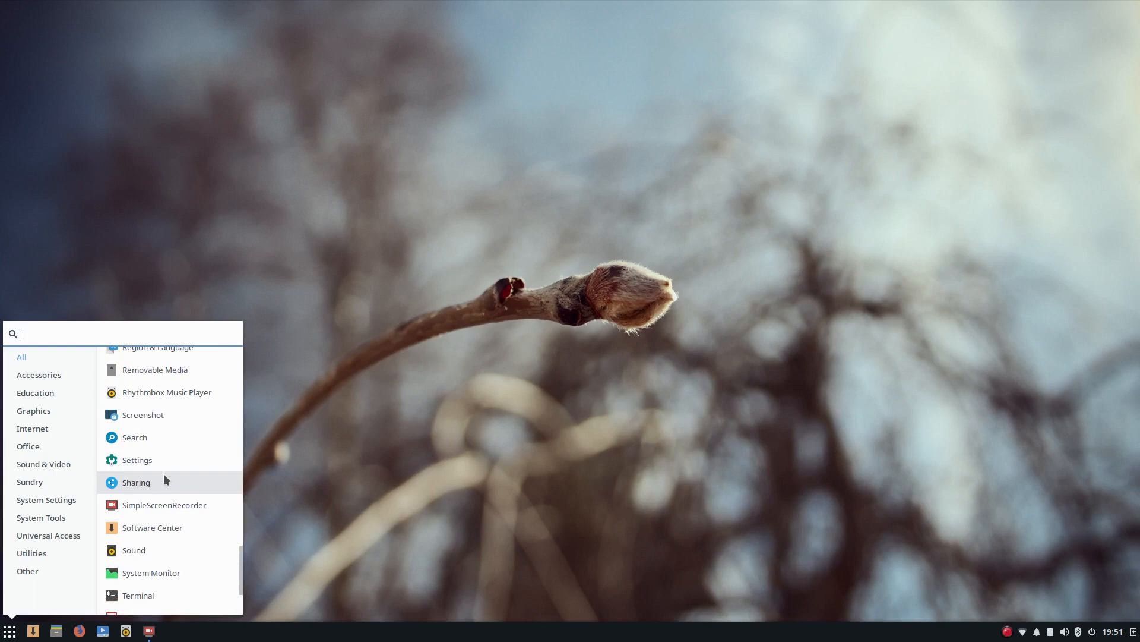
pyautogui.scroll(5, 163, 473)
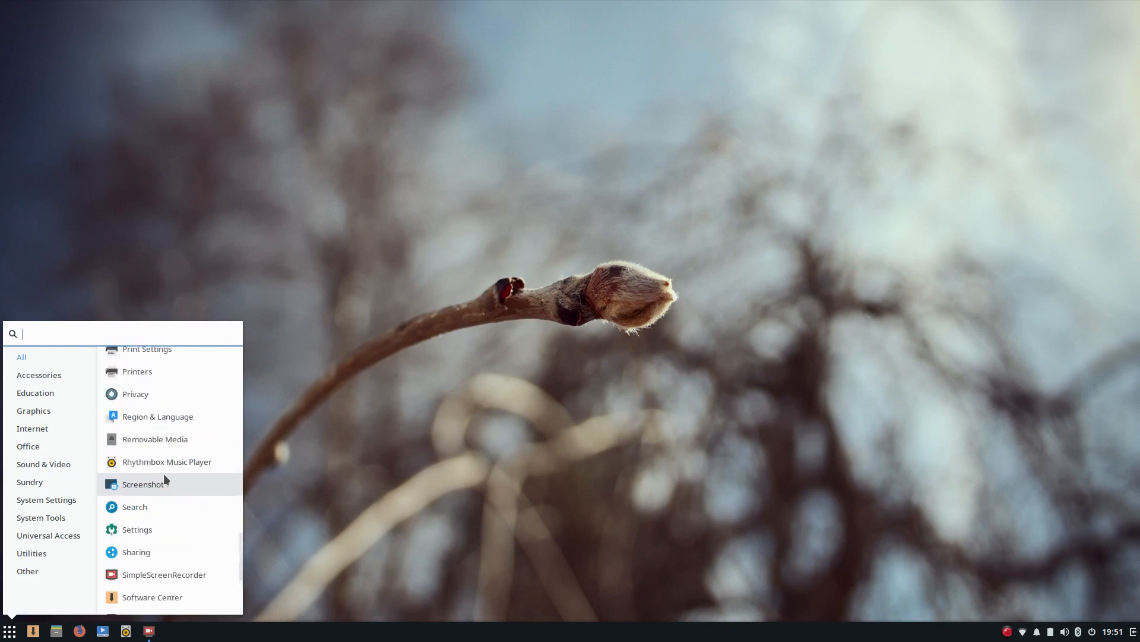
# Review the applications in the Education, Graphics, Internet, Office, Sound & Video and Sundry categories.
pyautogui.click(39, 393)
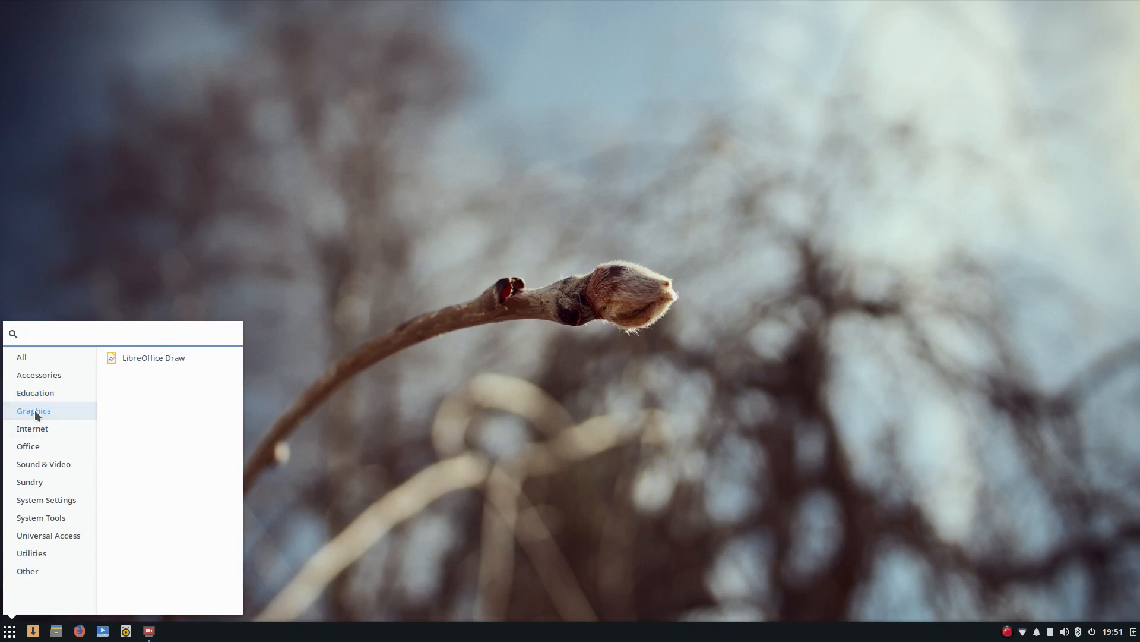
pyautogui.click(35, 410)
pyautogui.click(35, 430)
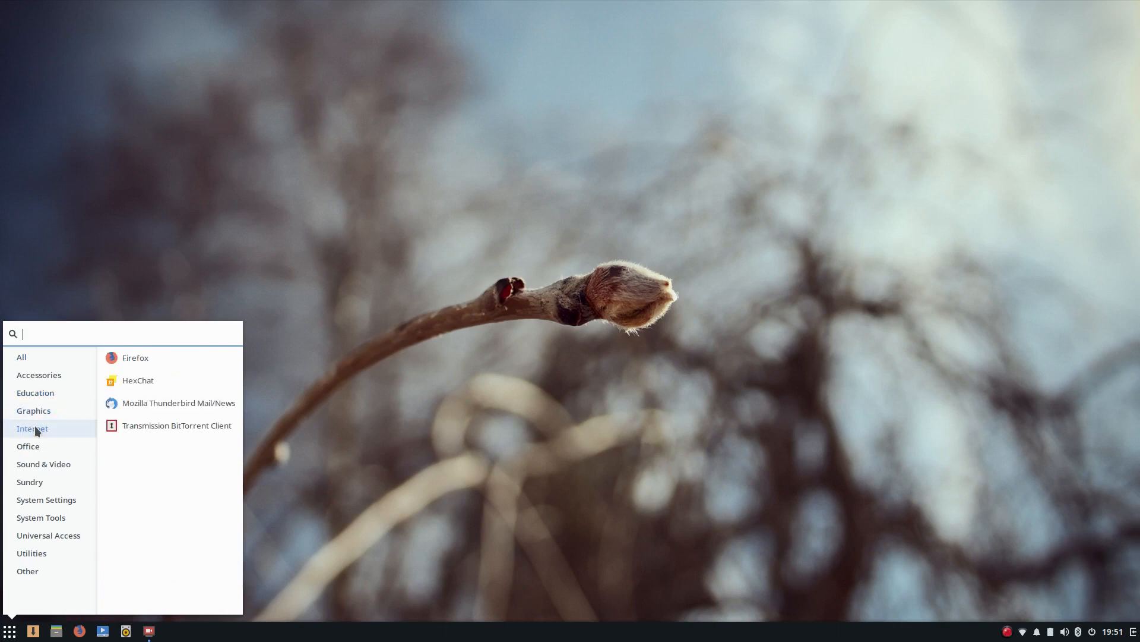
pyautogui.click(32, 445)
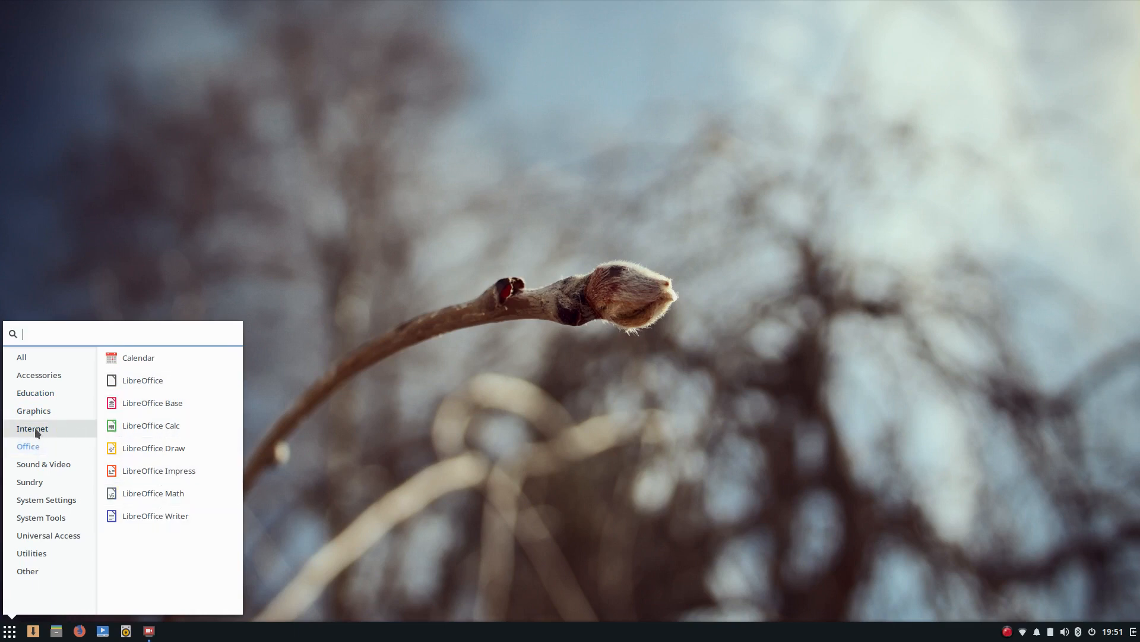
pyautogui.click(44, 465)
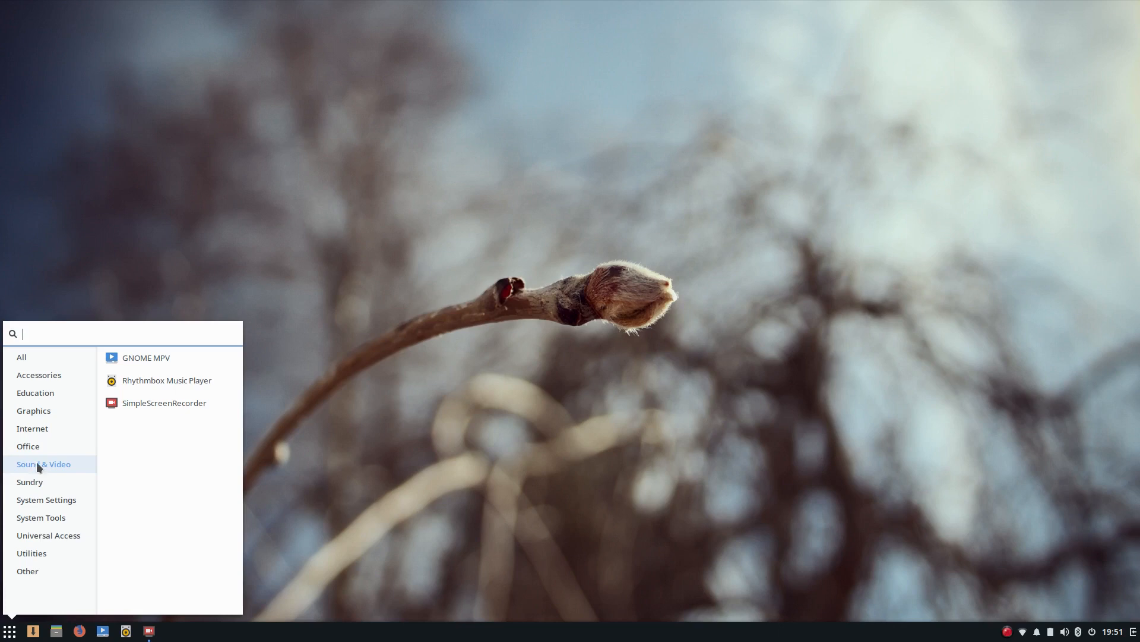
pyautogui.click(28, 483)
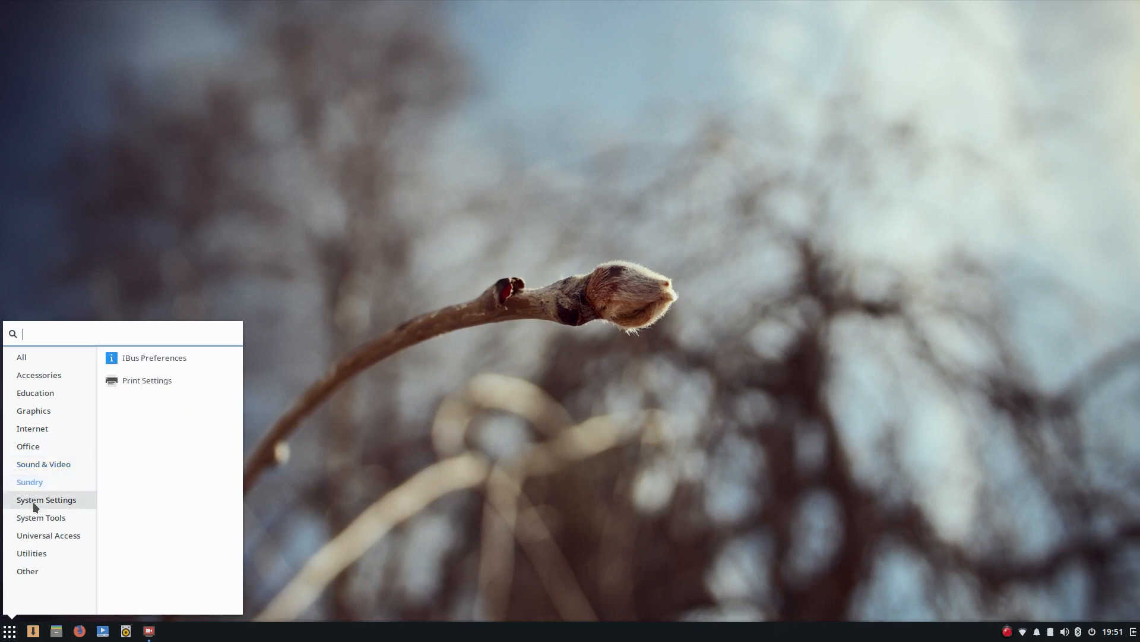
# Review the System Settings, System Tools, Universal Access, Utilities and Other categories, then close the application menu.
pyautogui.click(33, 501)
pyautogui.scroll(-3, 185, 495)
pyautogui.scroll(-5, 185, 495)
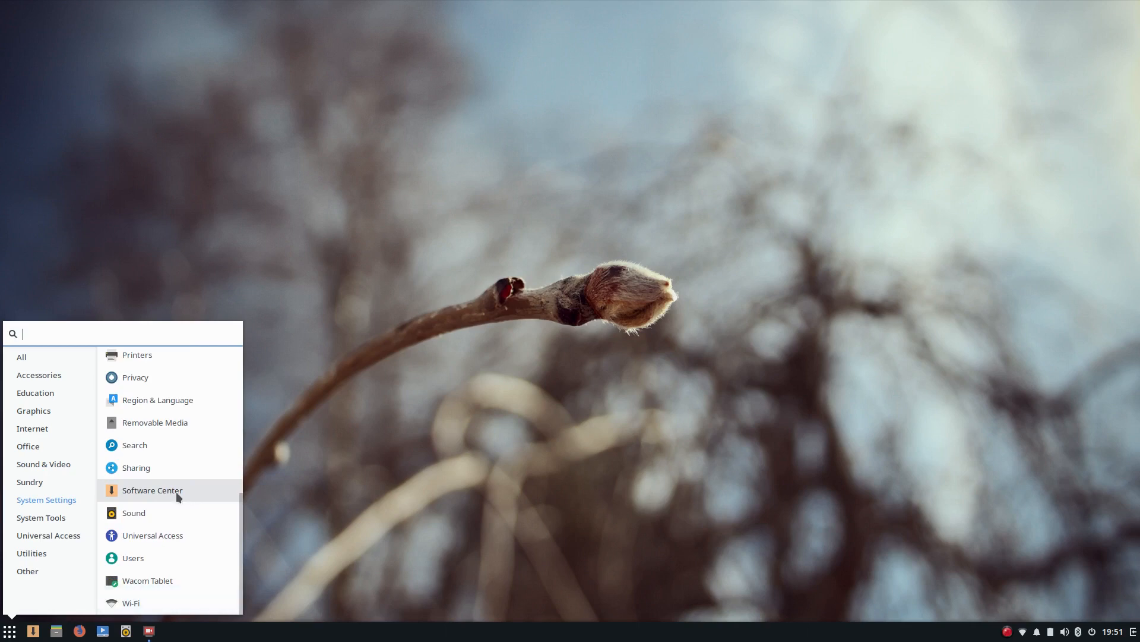
pyautogui.click(31, 515)
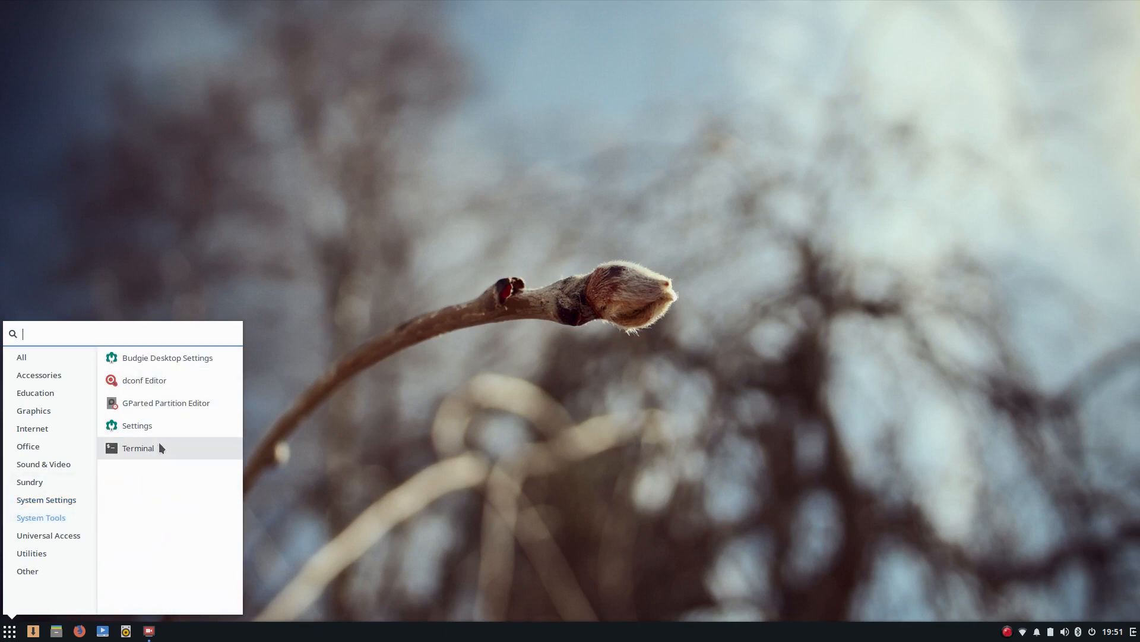
pyautogui.click(48, 536)
pyautogui.click(40, 553)
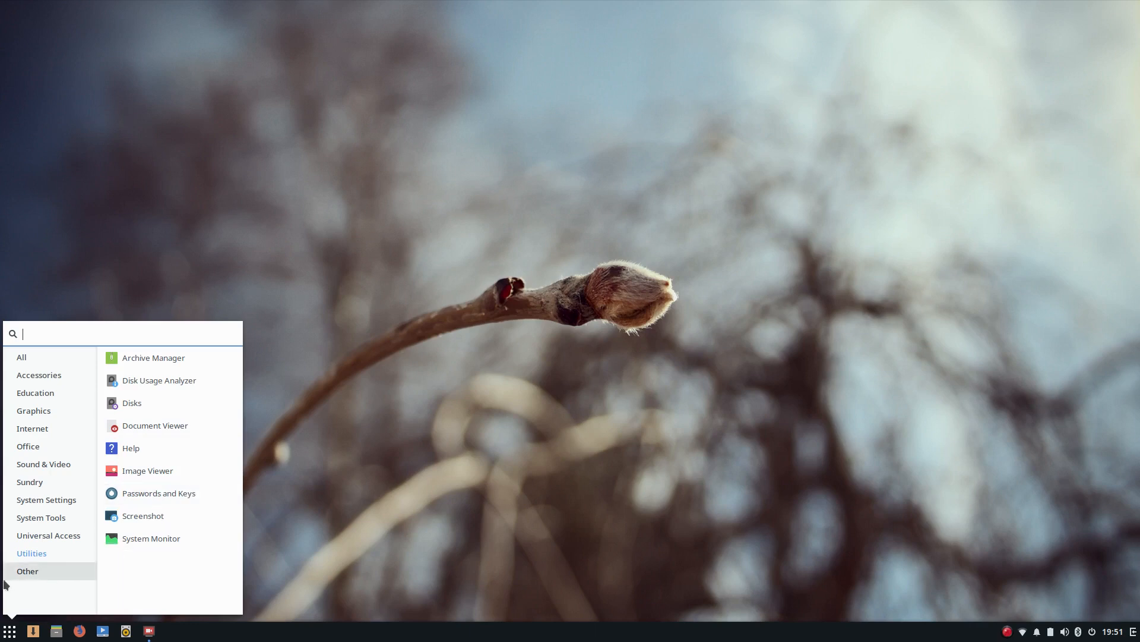
pyautogui.click(28, 571)
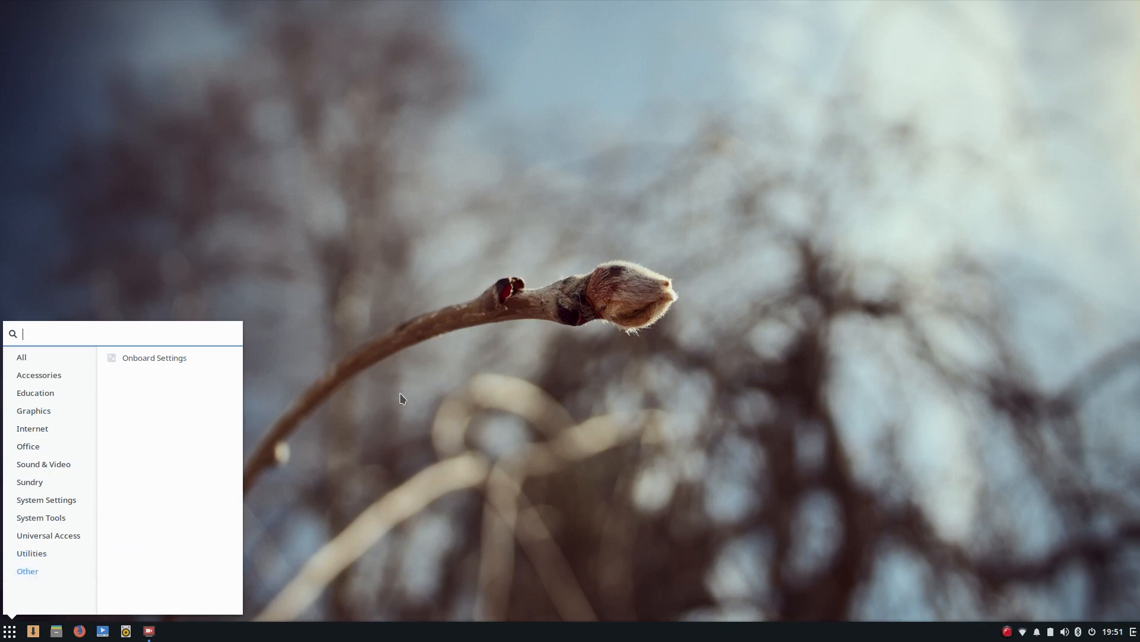
pyautogui.click(401, 397)
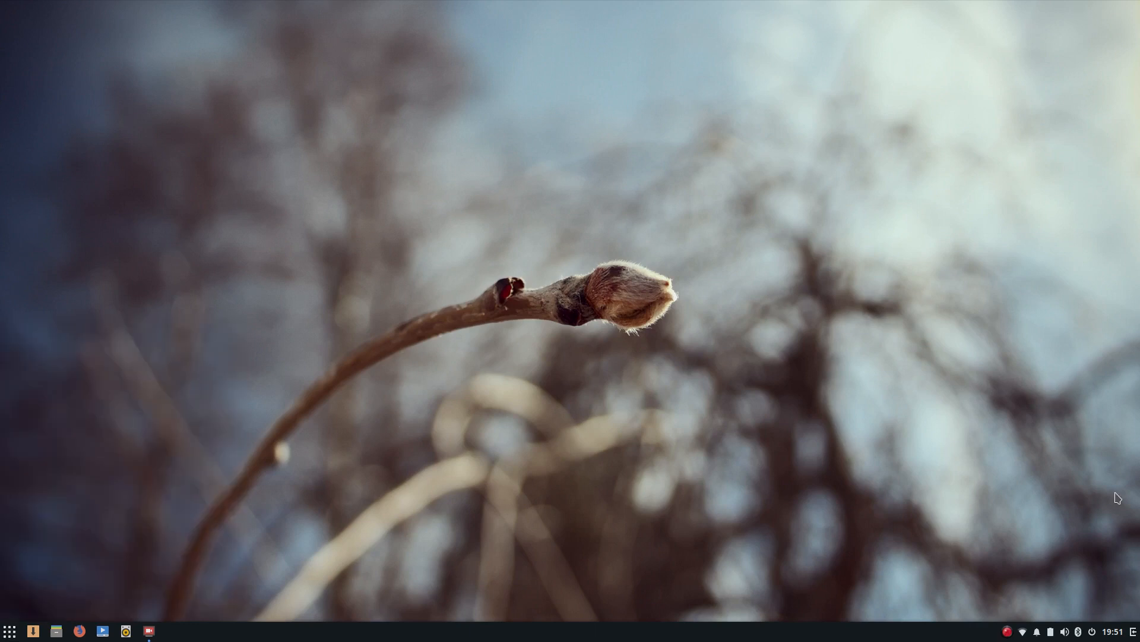
# Show the desktop sidebar's applets and notifications, then open Budgie Desktop Settings from it.
pyautogui.click(1134, 632)
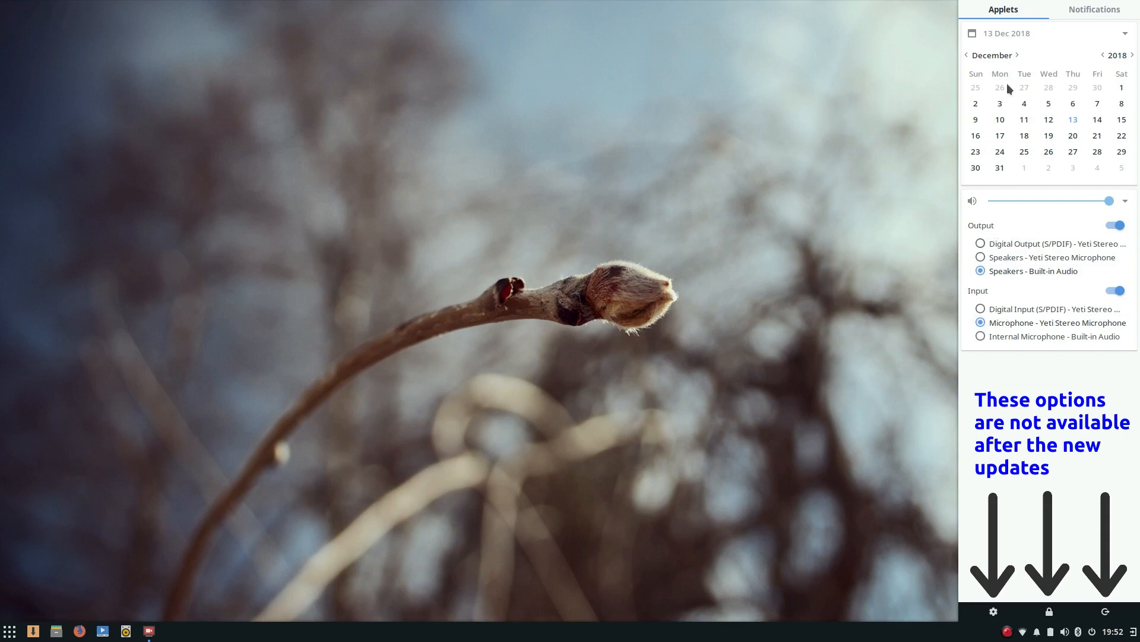
pyautogui.click(1105, 11)
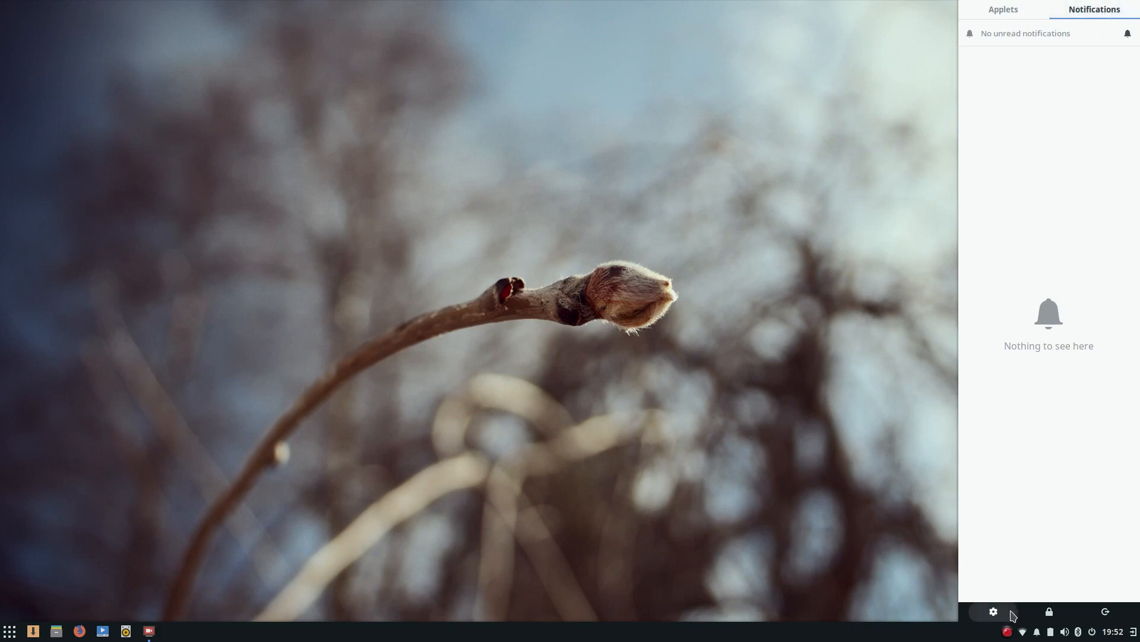
pyautogui.click(1001, 616)
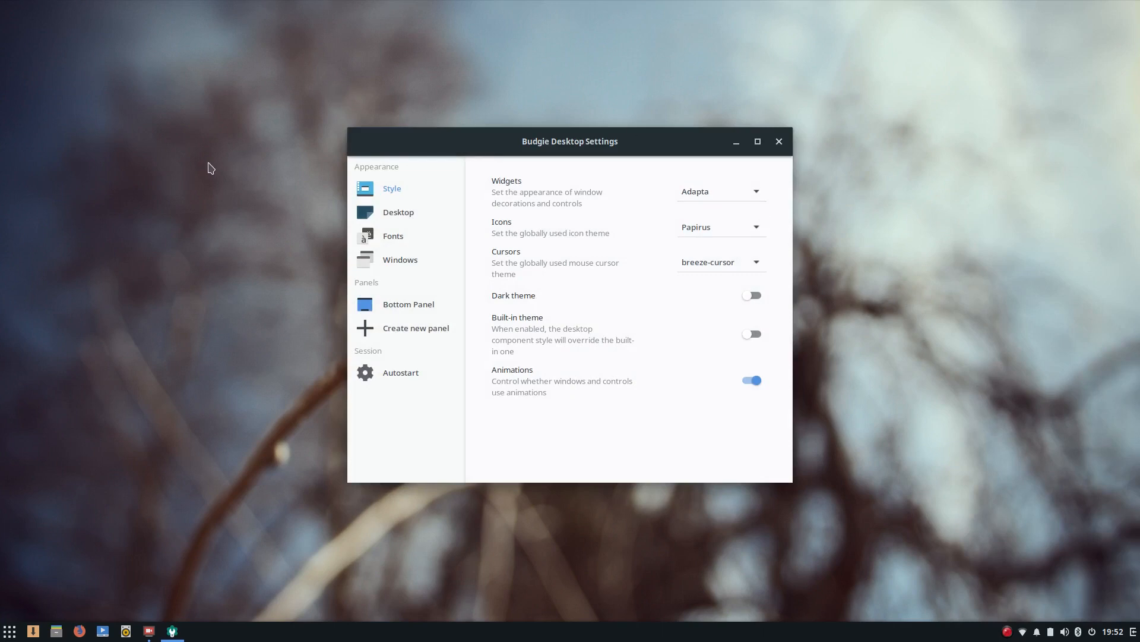
# Search the application menu for "sett", open the system Settings and move its window slightly lower.
pyautogui.press('super')
pyautogui.write('sett')
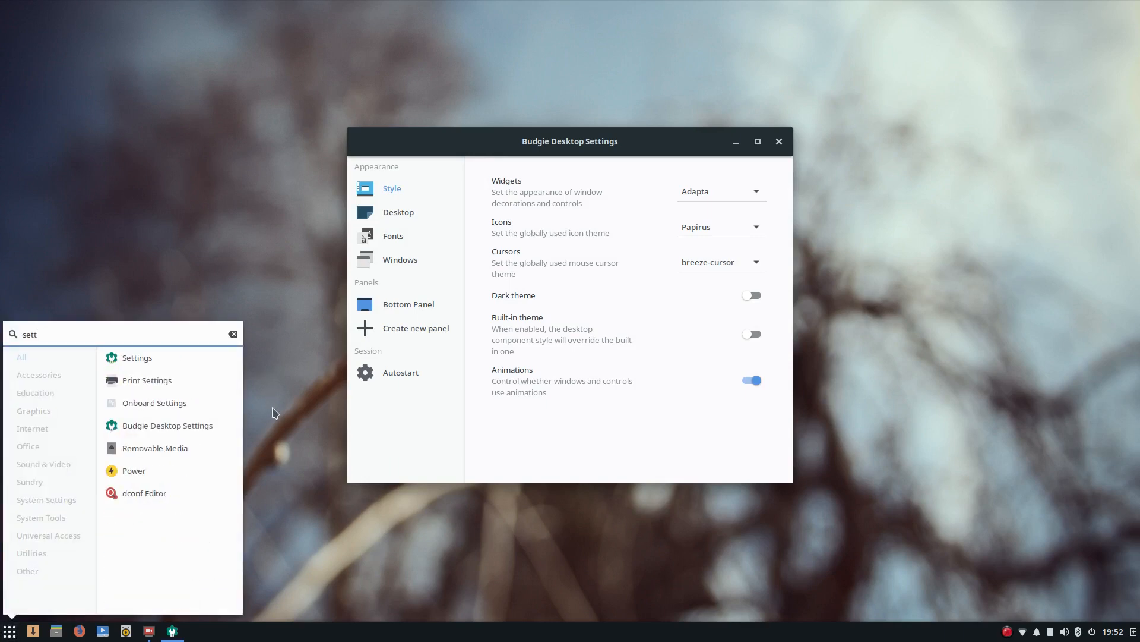
pyautogui.click(136, 360)
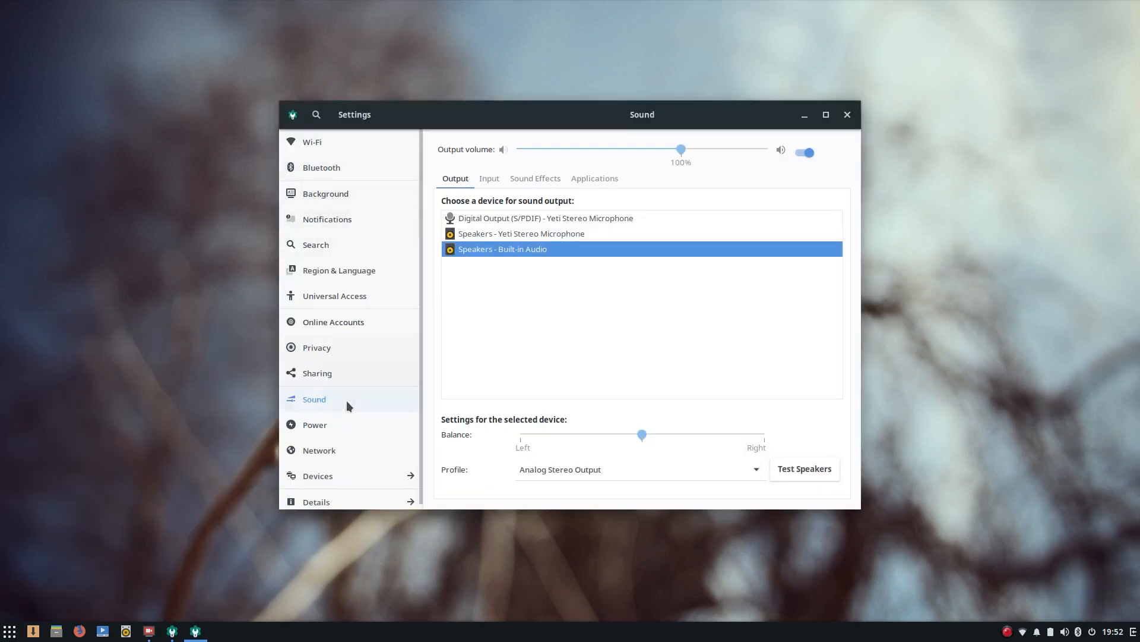
pyautogui.scroll(-1, 343, 393)
pyautogui.scroll(1, 340, 411)
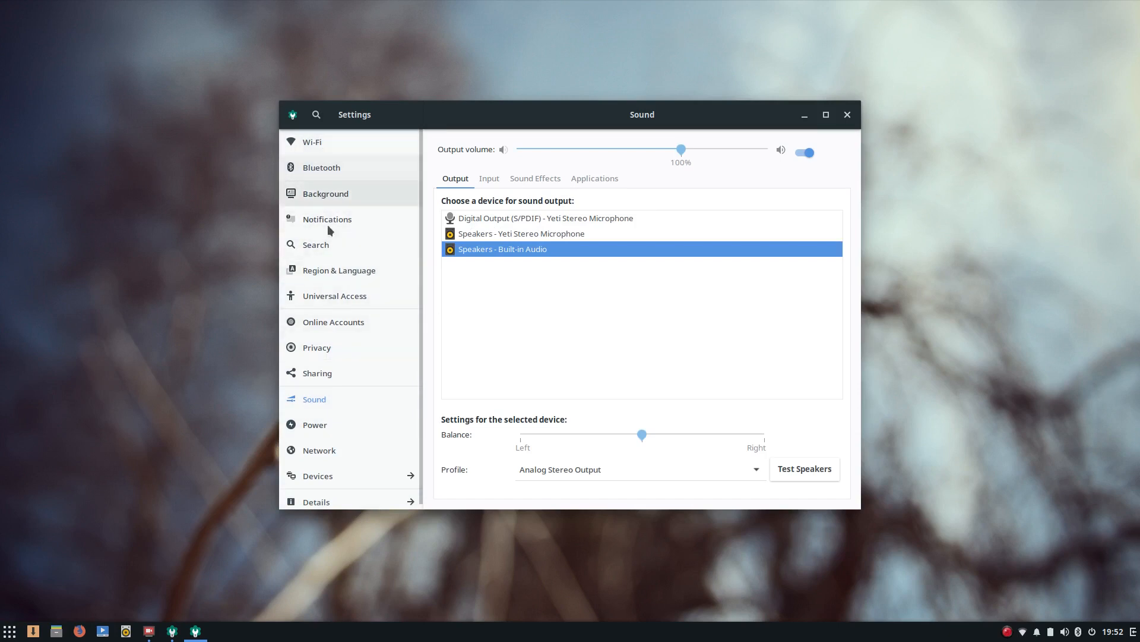
pyautogui.moveTo(676, 117)
pyautogui.mouseDown()
pyautogui.moveTo(656, 137)
pyautogui.moveTo(677, 127)
pyautogui.mouseUp()
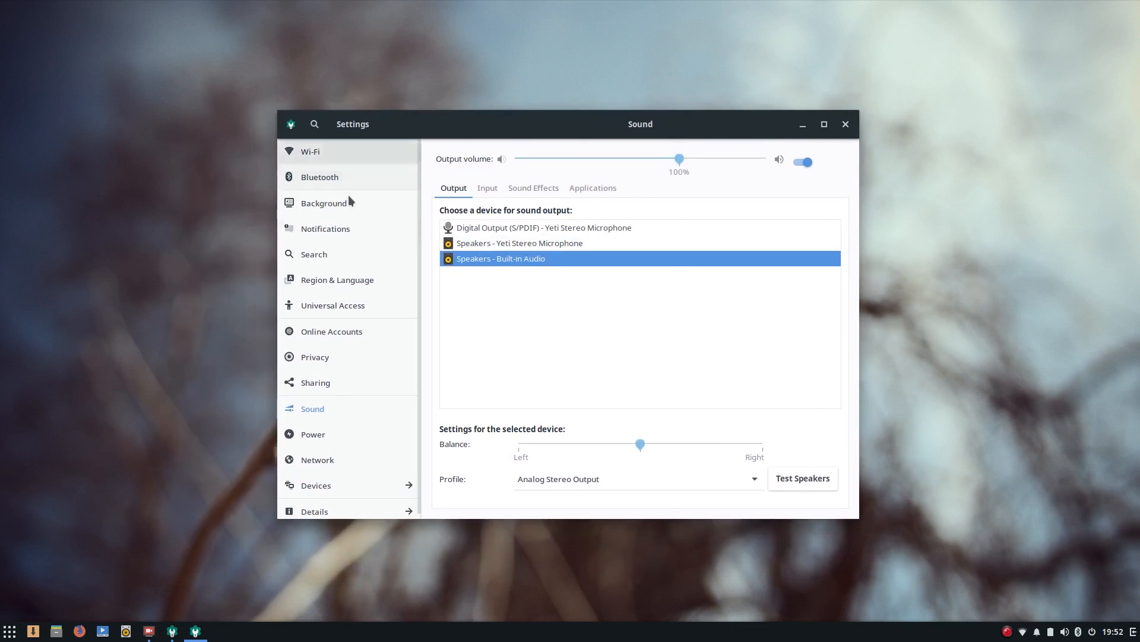
# View the Wi-Fi, Bluetooth, Background and Notifications pages of the system settings.
pyautogui.click(308, 152)
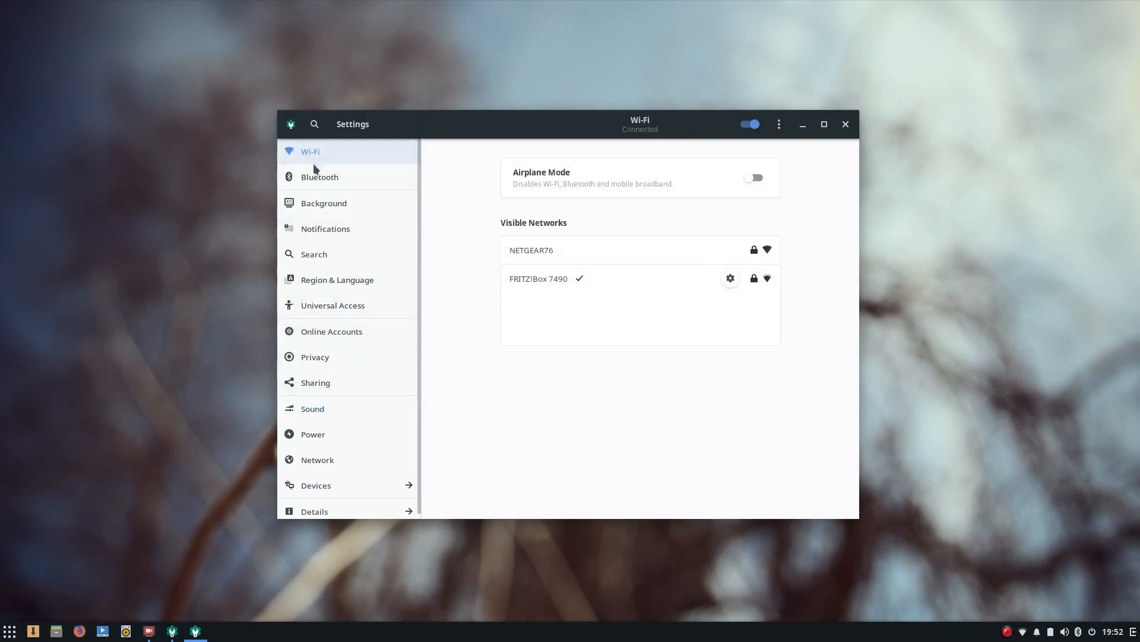
pyautogui.click(315, 177)
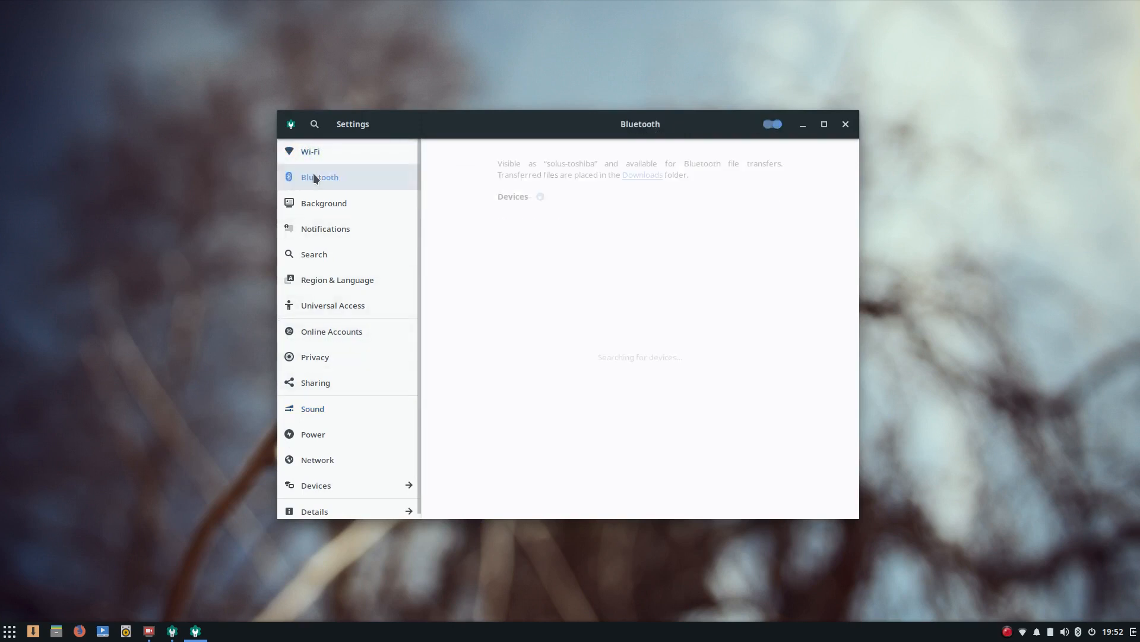
pyautogui.click(319, 207)
pyautogui.click(315, 229)
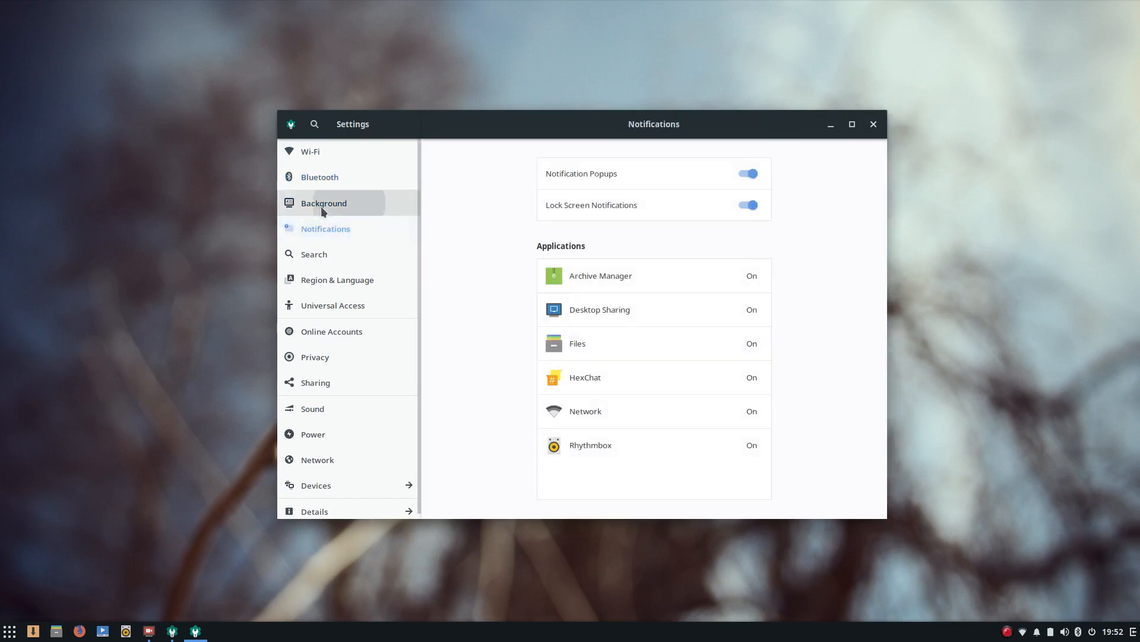
# Browse the wallpapers available for the desktop background in the system settings.
pyautogui.click(320, 206)
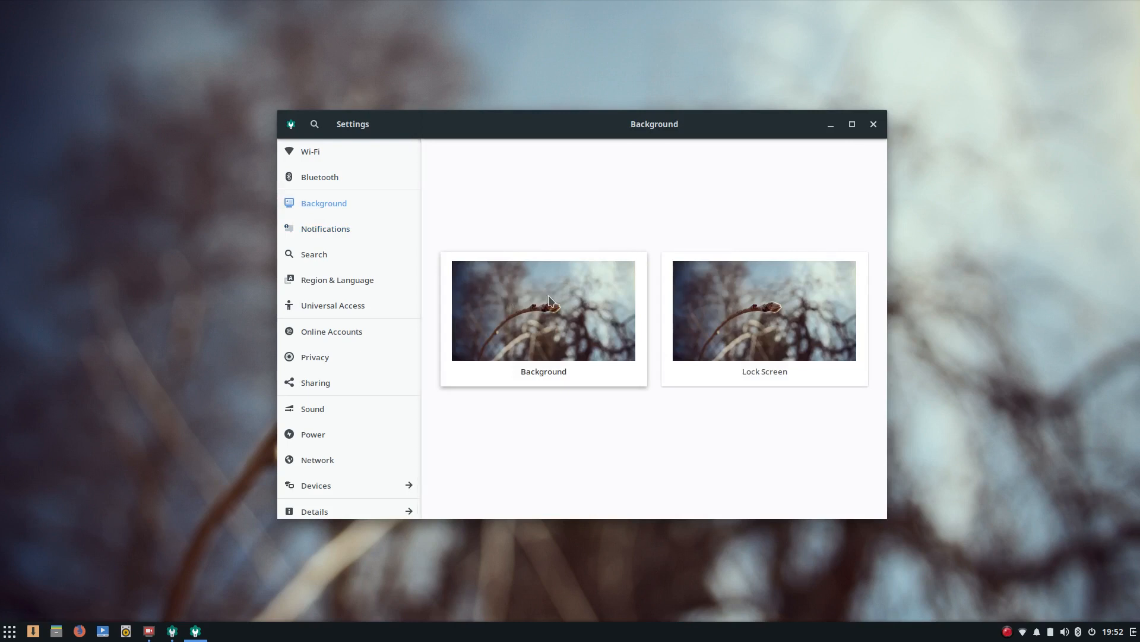
pyautogui.click(517, 313)
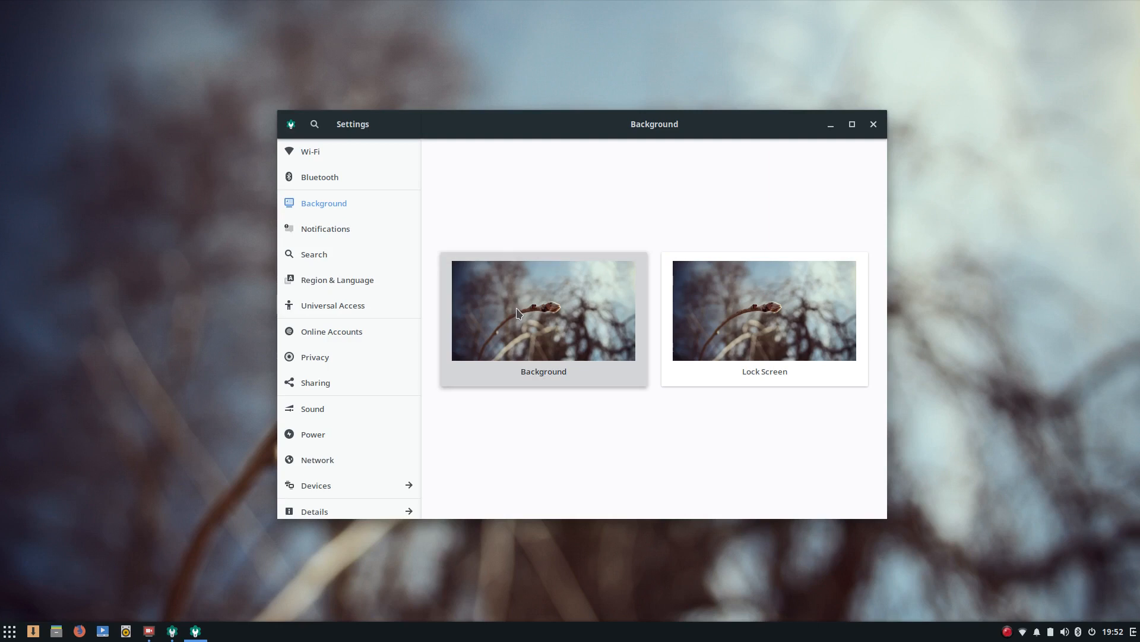
pyautogui.scroll(-5, 562, 264)
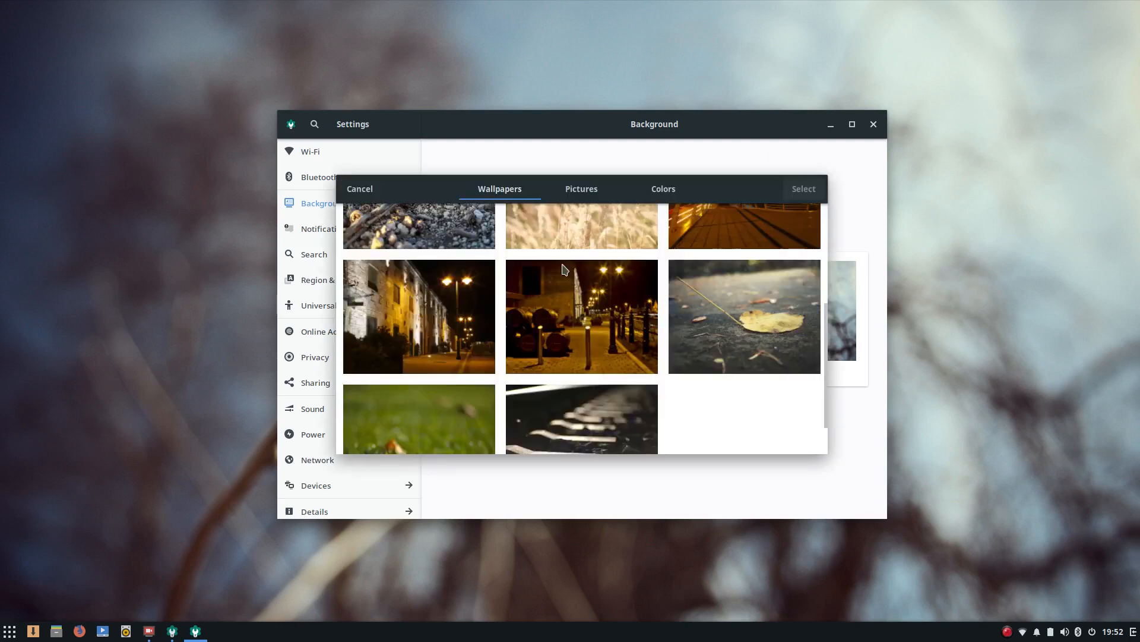
pyautogui.scroll(-10, 561, 264)
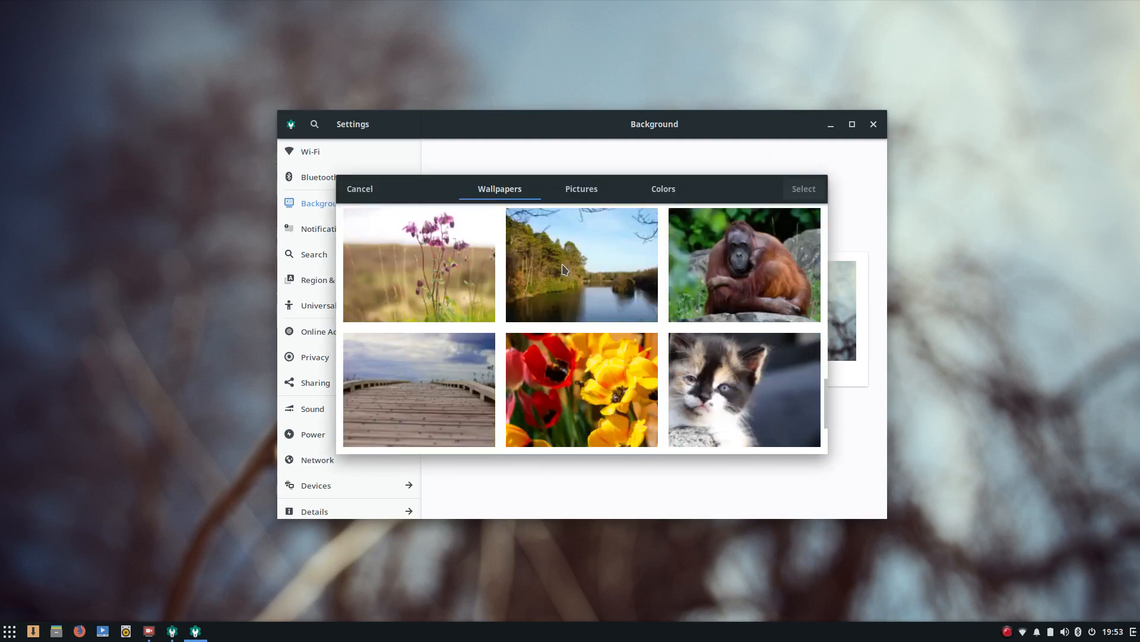
pyautogui.scroll(-10, 563, 269)
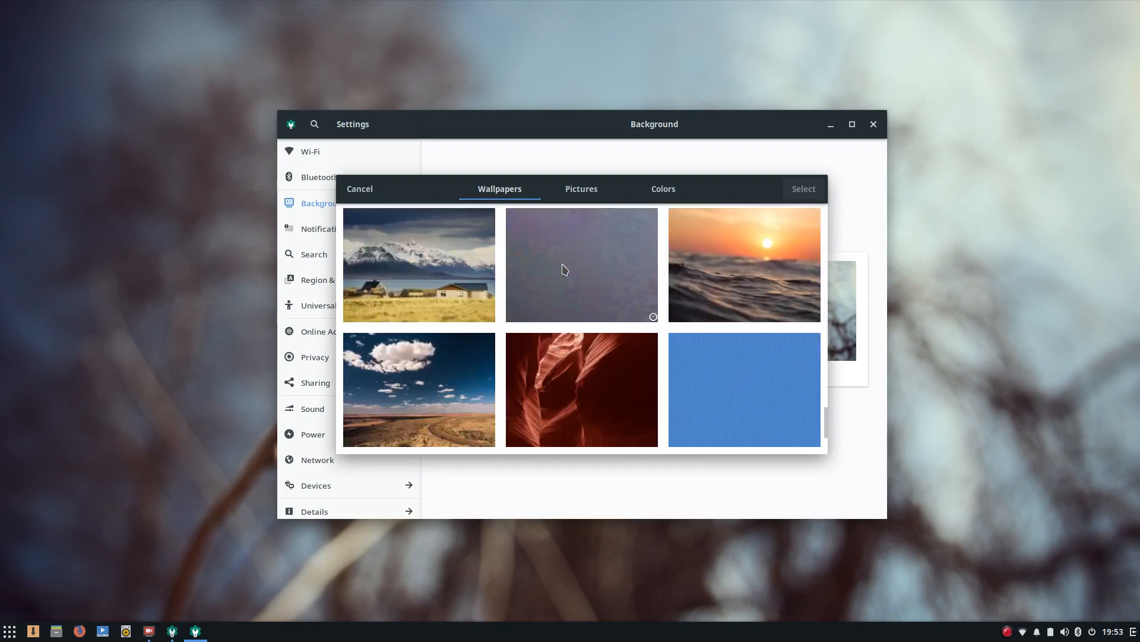
pyautogui.scroll(15, 564, 269)
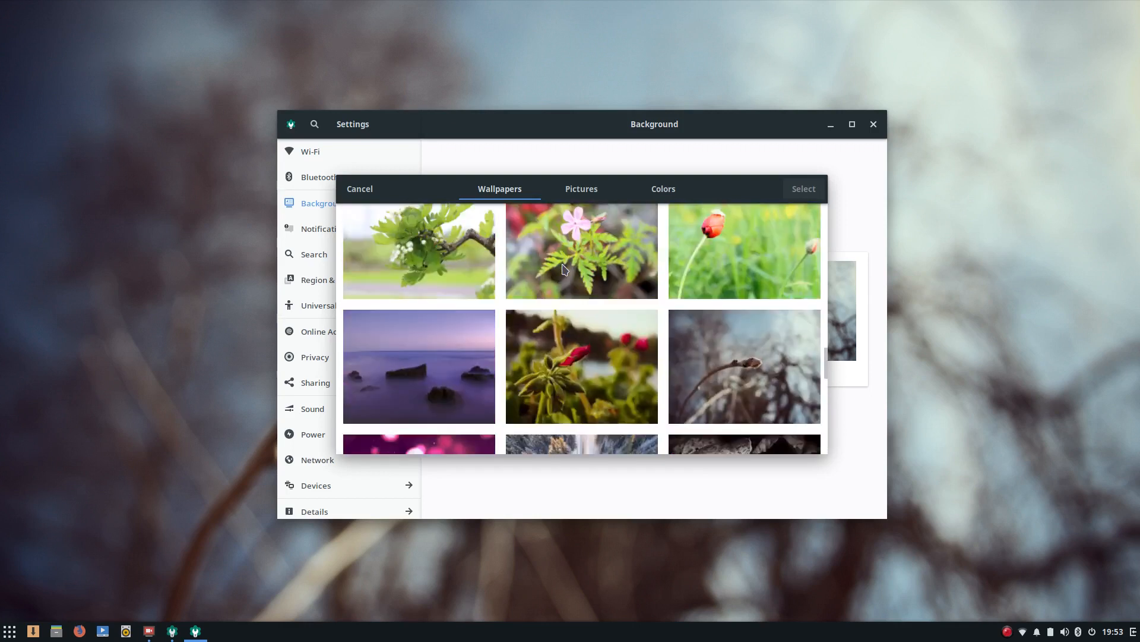
pyautogui.scroll(10, 563, 264)
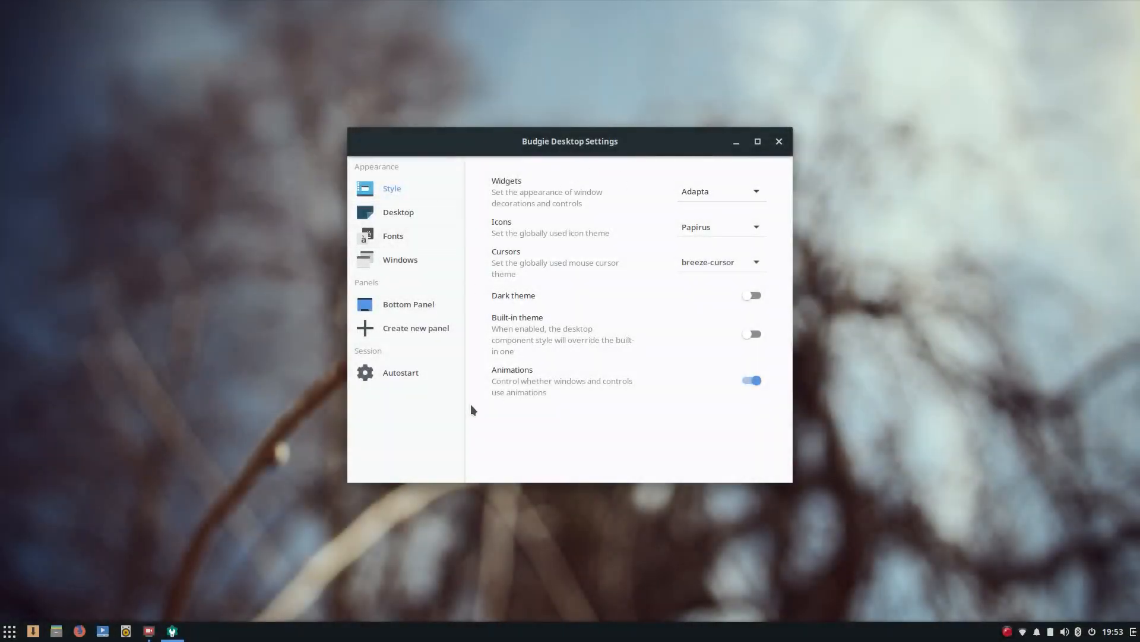
# Review the applets that can be added to the bottom panel in Budgie Desktop Settings without adding any.
pyautogui.click(395, 306)
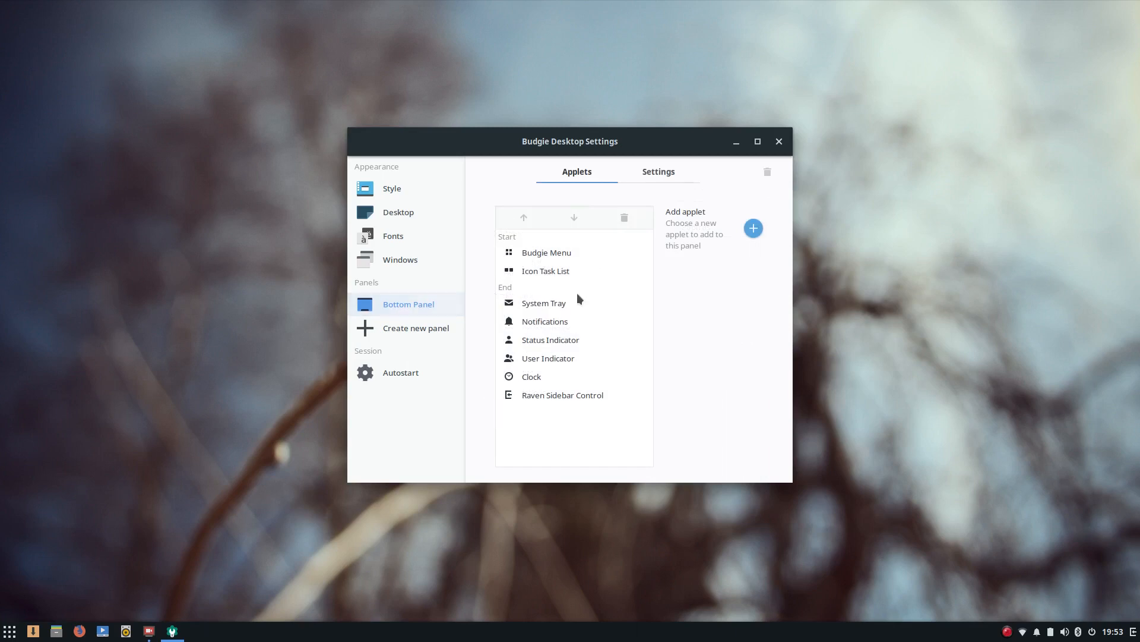
pyautogui.click(752, 229)
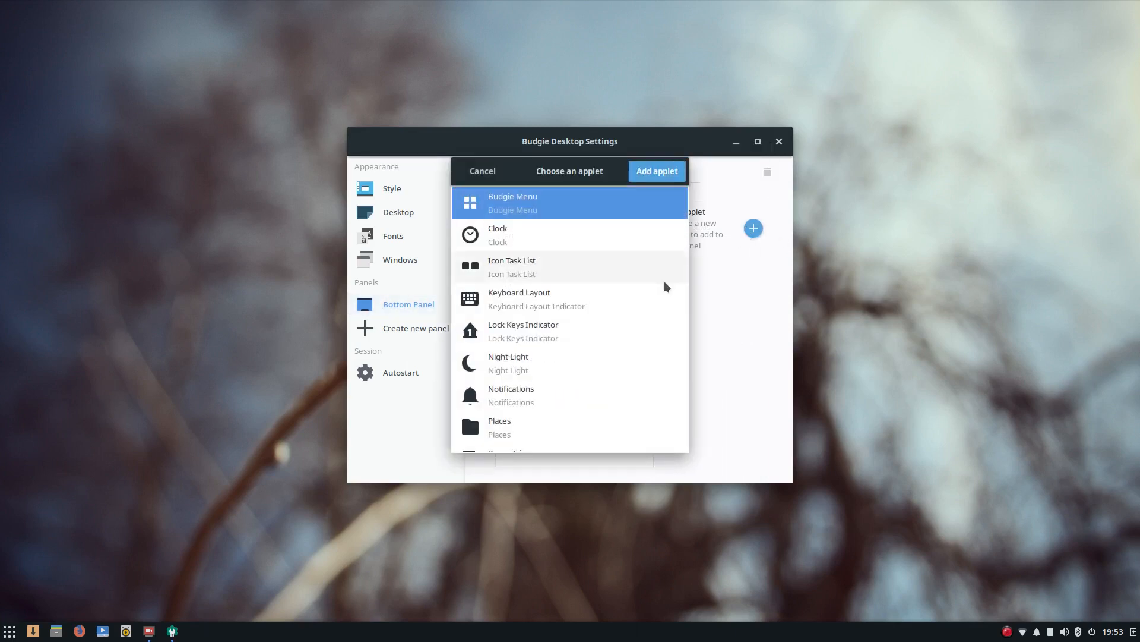
pyautogui.scroll(-3, 537, 291)
pyautogui.scroll(-2, 537, 291)
pyautogui.scroll(-4, 519, 352)
pyautogui.scroll(6, 539, 416)
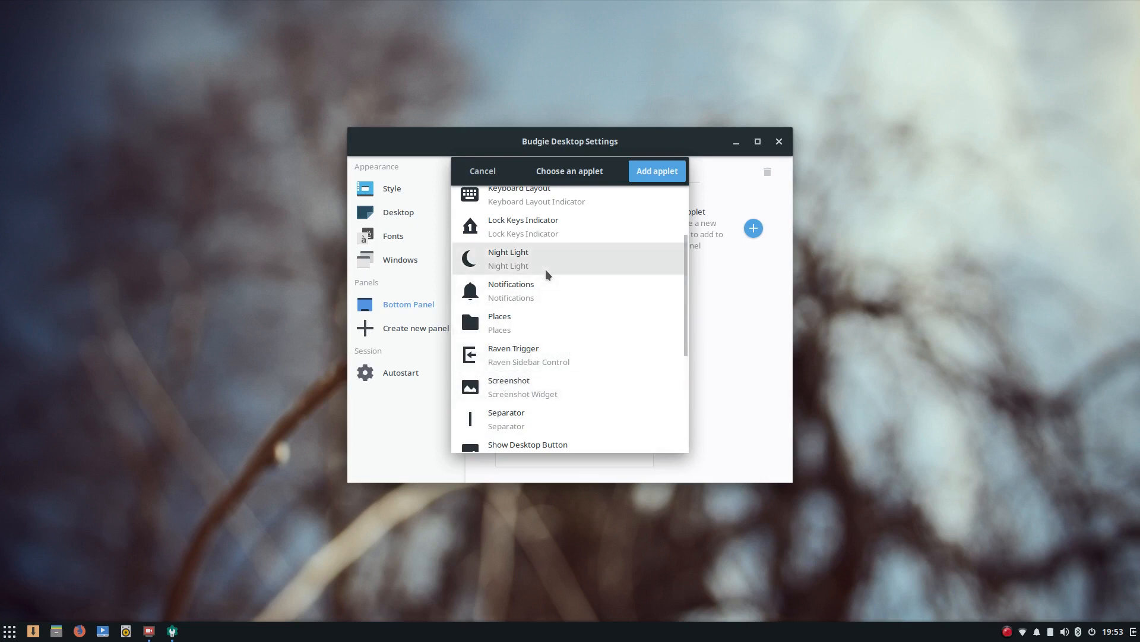
pyautogui.scroll(2, 548, 261)
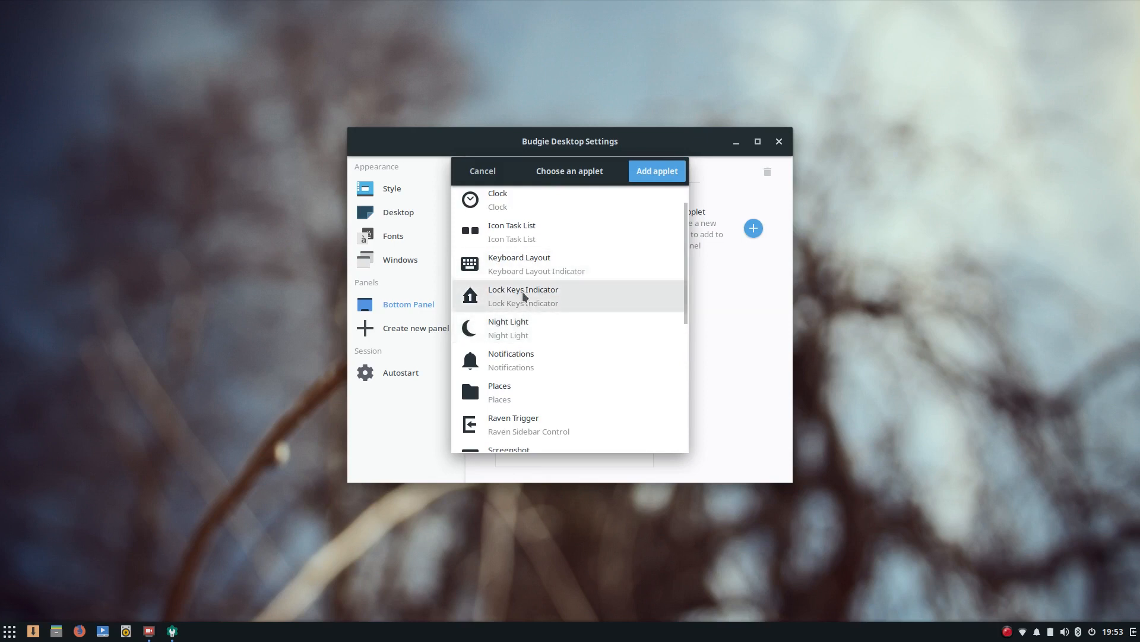
pyautogui.scroll(1, 546, 292)
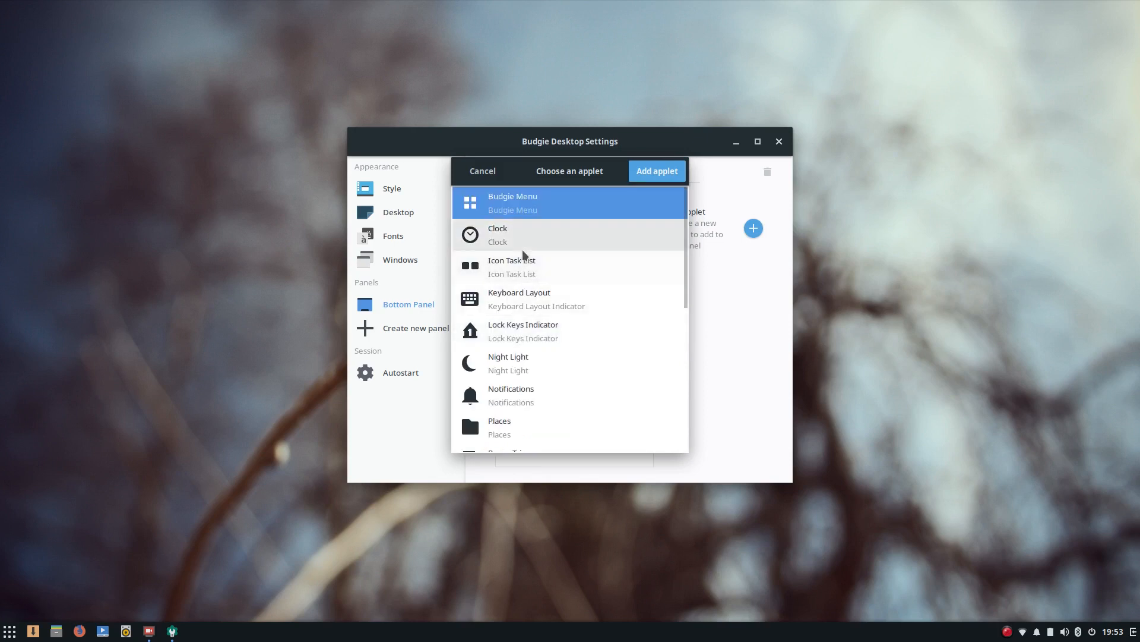
pyautogui.scroll(-1, 529, 267)
pyautogui.scroll(-6, 536, 280)
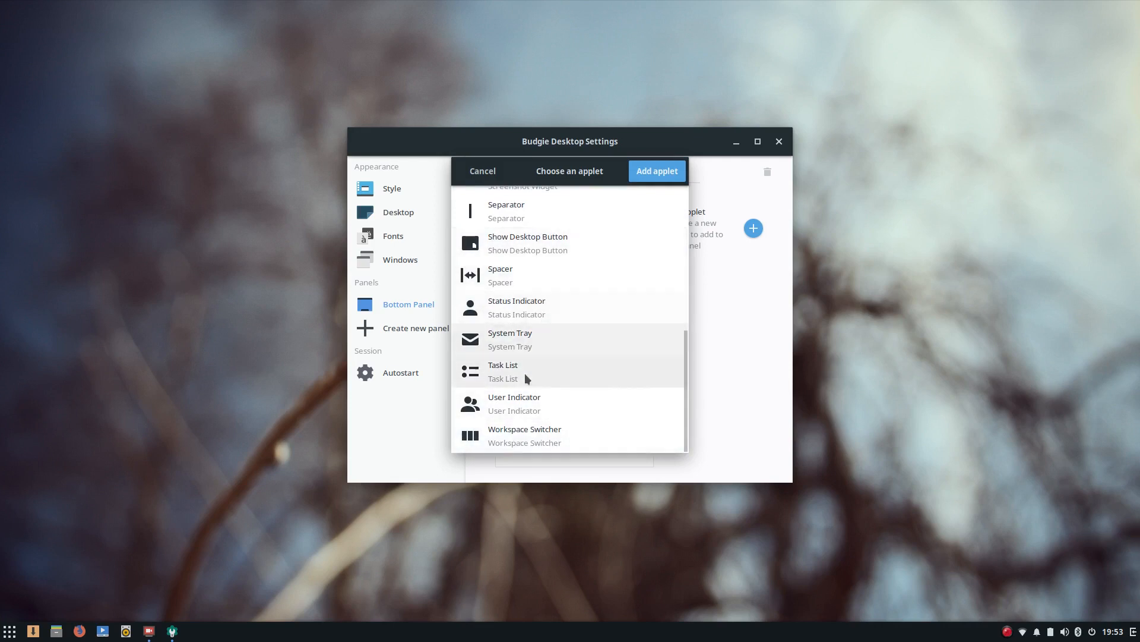
pyautogui.scroll(8, 533, 319)
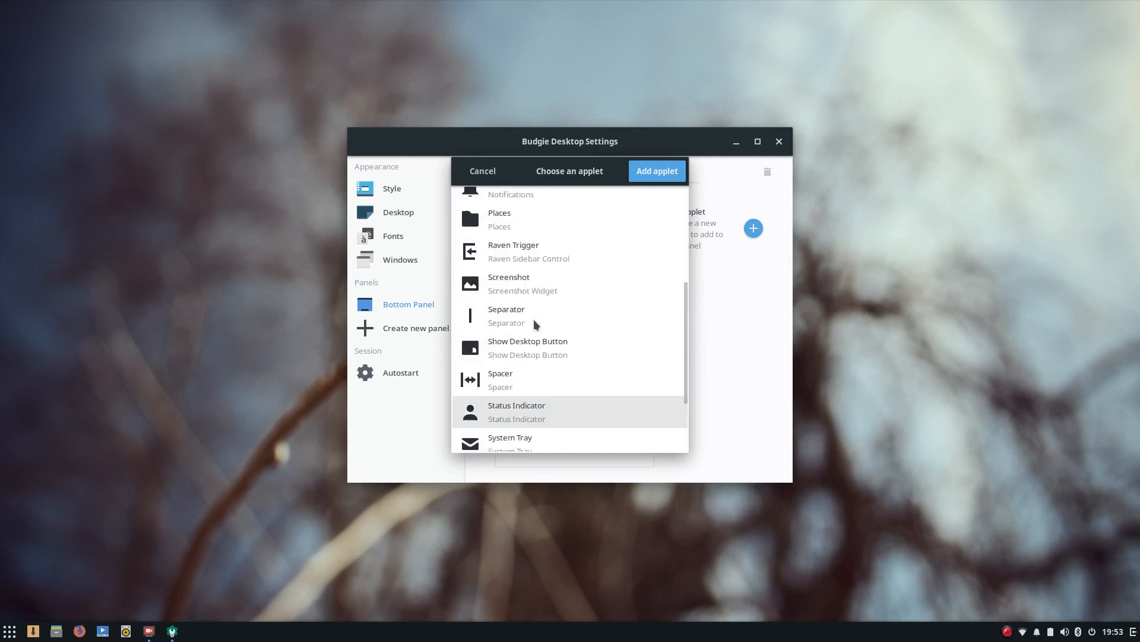
pyautogui.click(481, 170)
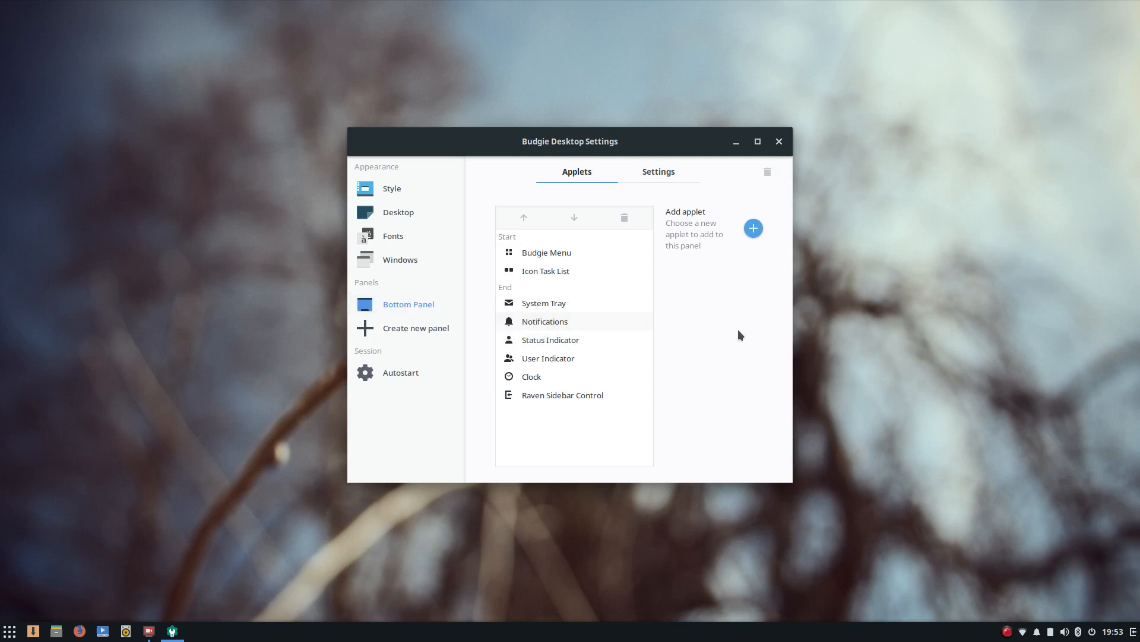
# Try the panel position at Top, Left and Right, and return it to Bottom.
pyautogui.click(667, 174)
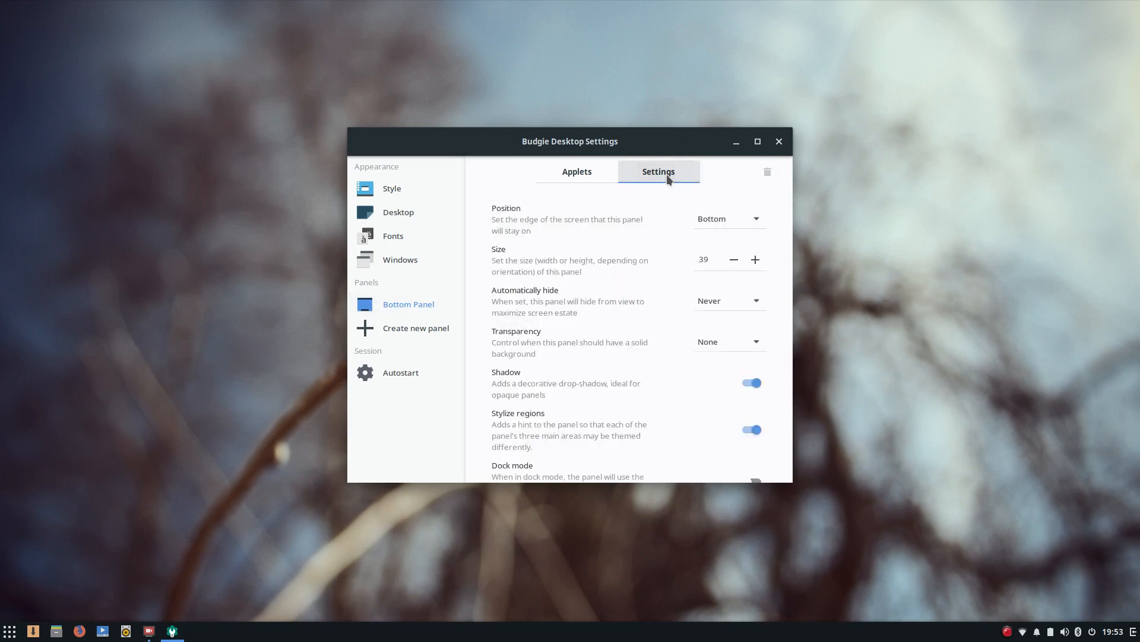
pyautogui.click(742, 219)
pyautogui.click(726, 202)
pyautogui.click(730, 218)
pyautogui.click(720, 260)
pyautogui.click(732, 219)
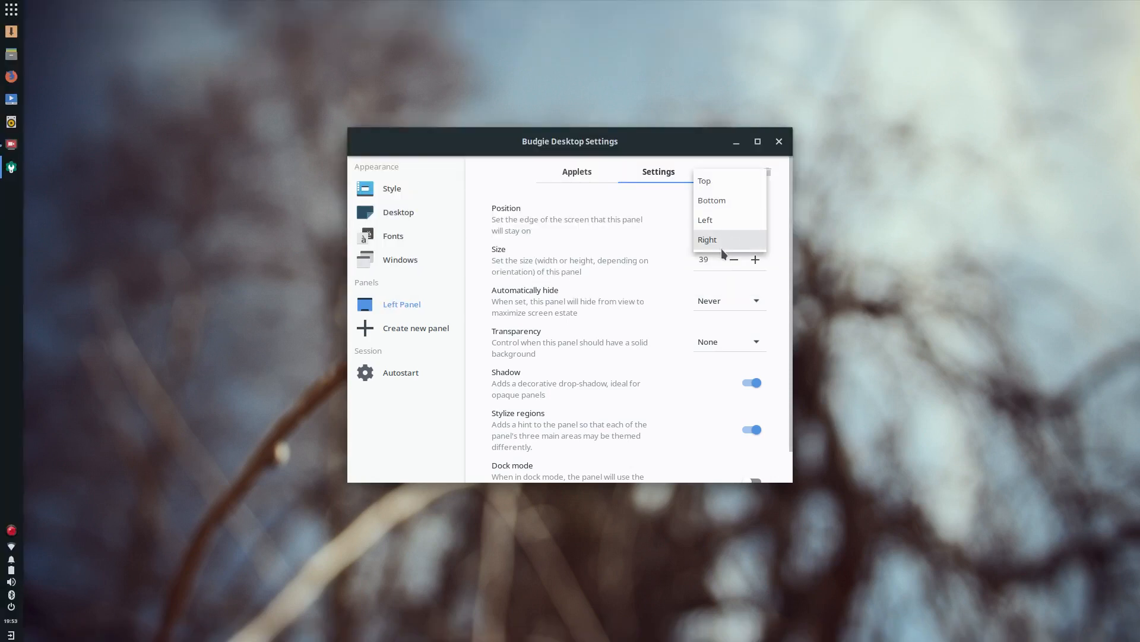
pyautogui.click(721, 243)
pyautogui.click(732, 221)
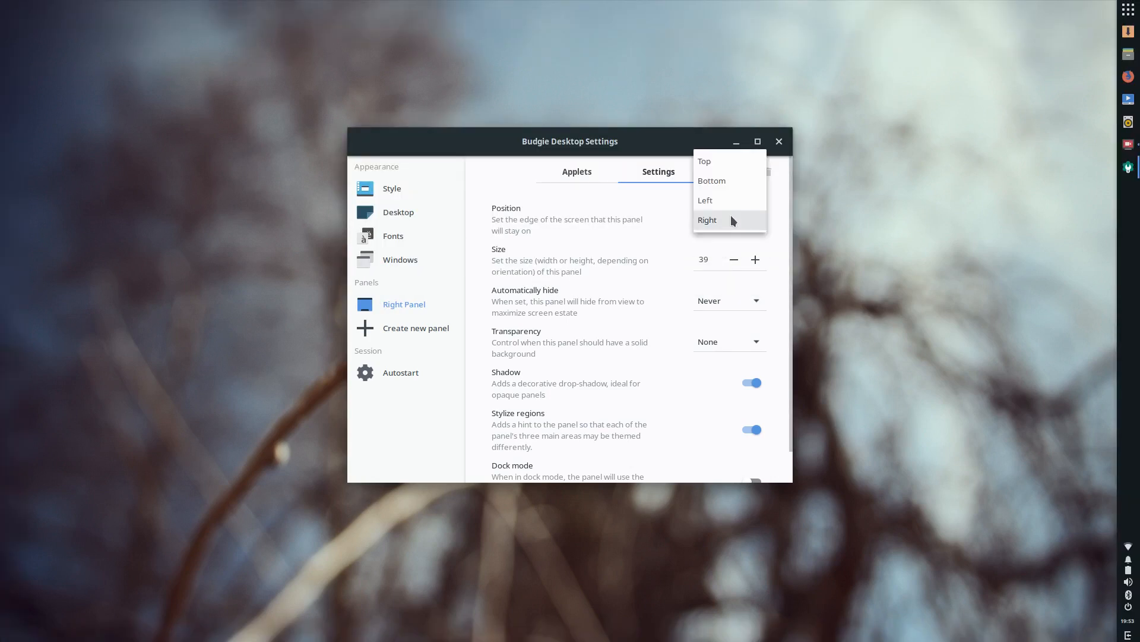
pyautogui.click(733, 184)
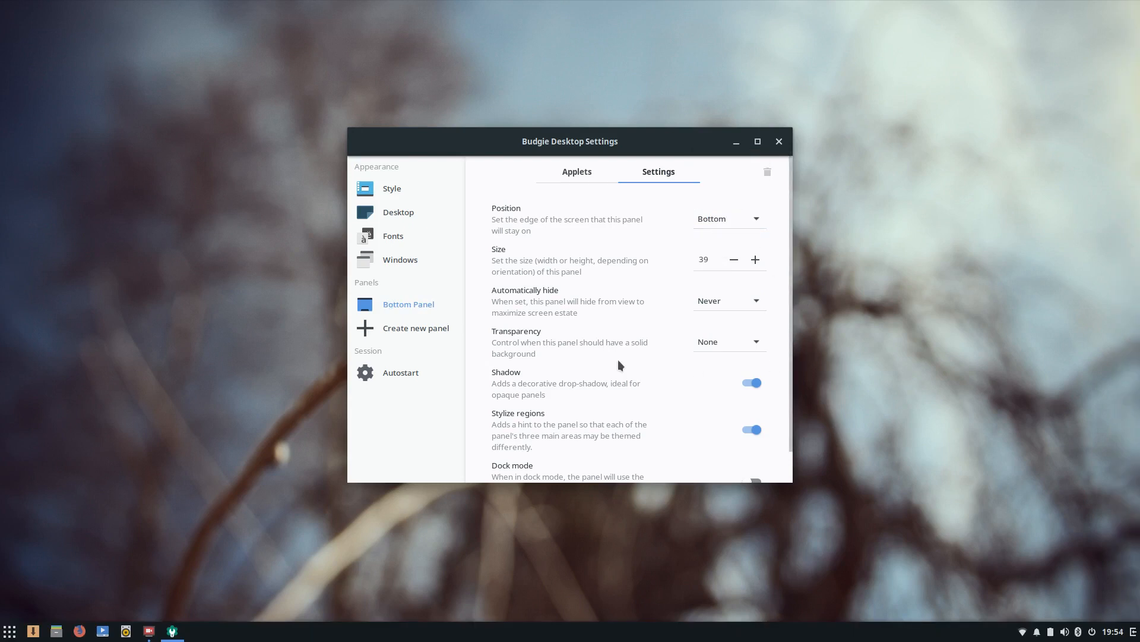
# Turn on dock mode for the bottom panel to demonstrate it, and turn it off again.
pyautogui.scroll(-2, 665, 408)
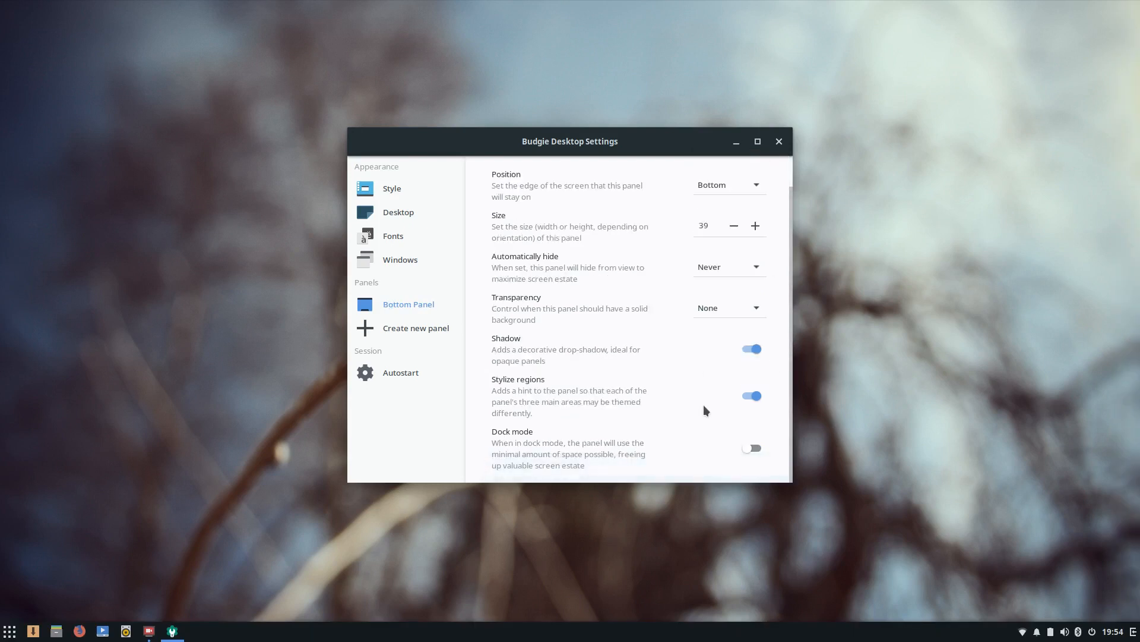
pyautogui.click(752, 449)
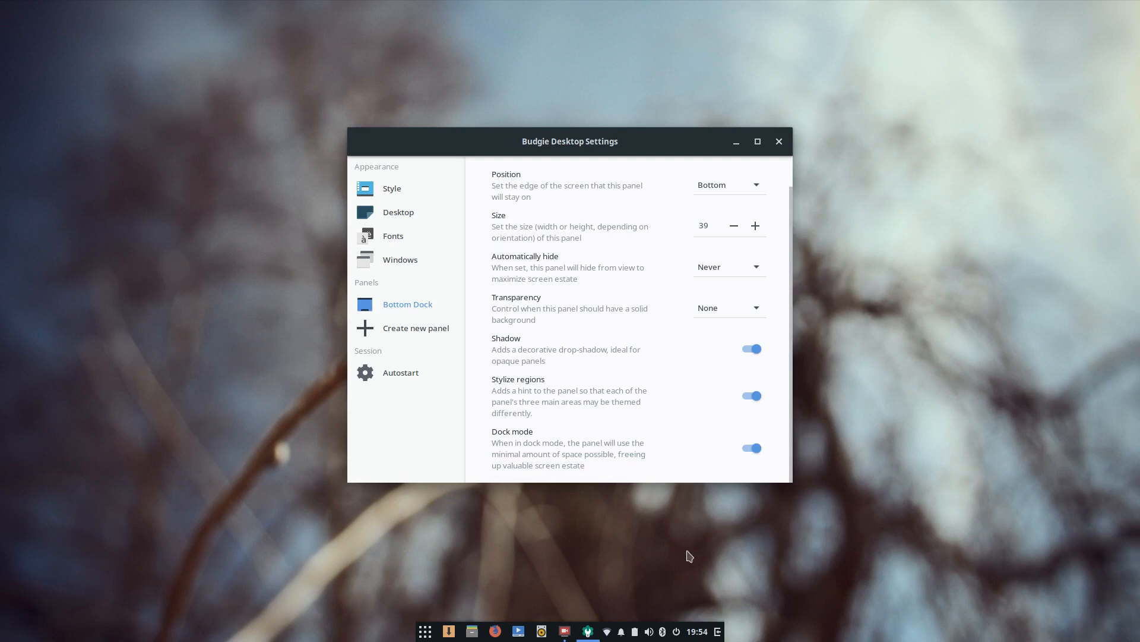
pyautogui.click(749, 452)
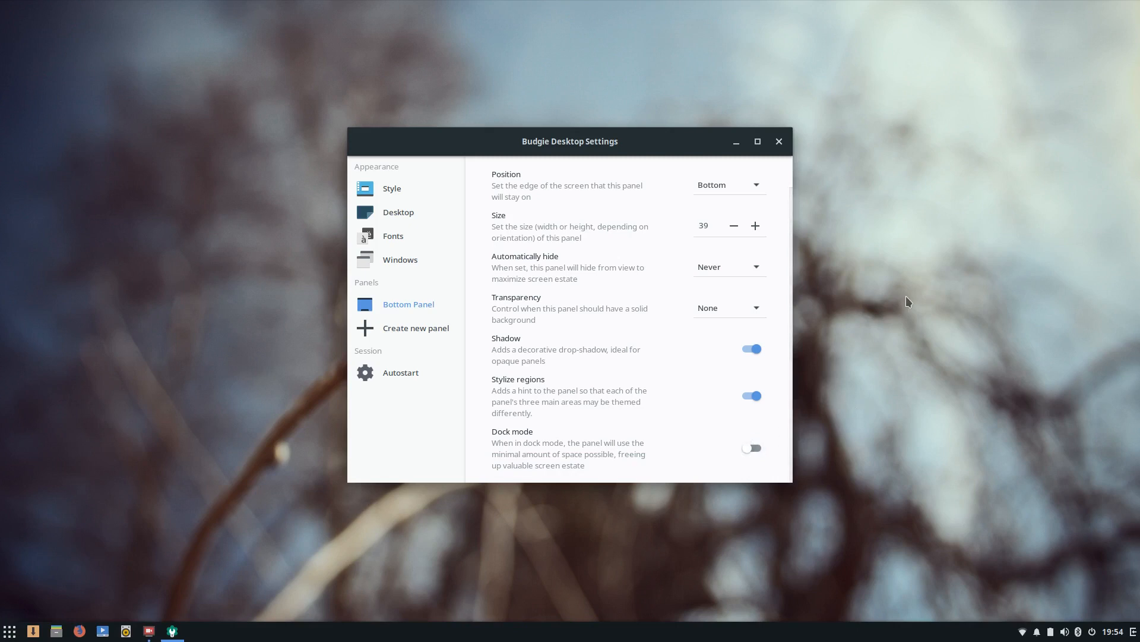
# Try the Always transparency option on the bottom panel and set its transparency to Dynamic.
pyautogui.click(743, 310)
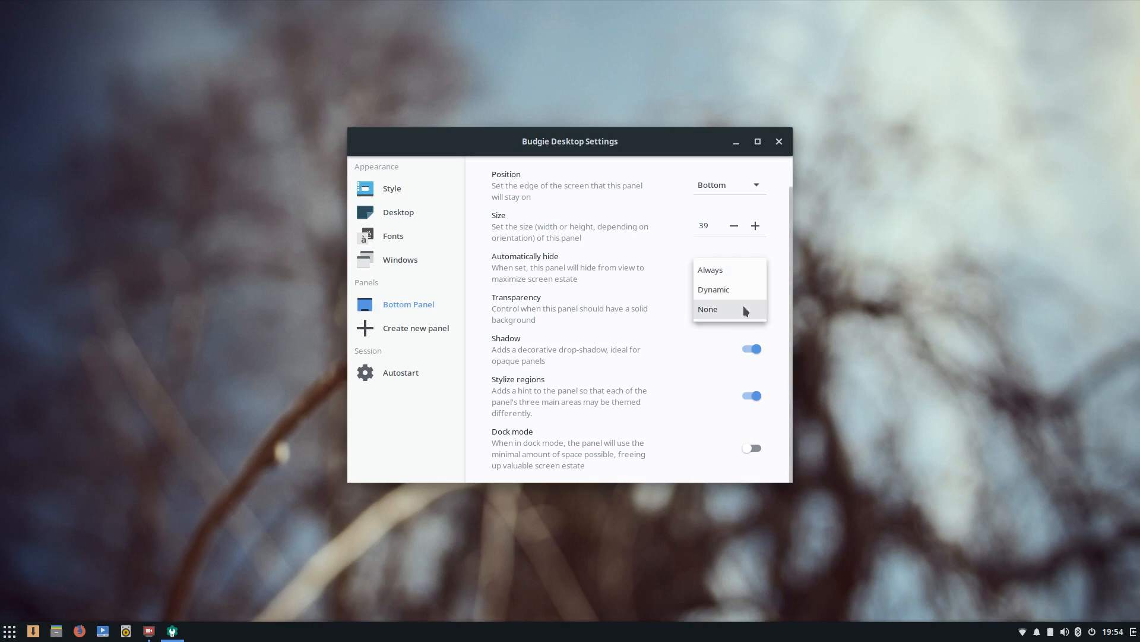
pyautogui.click(732, 275)
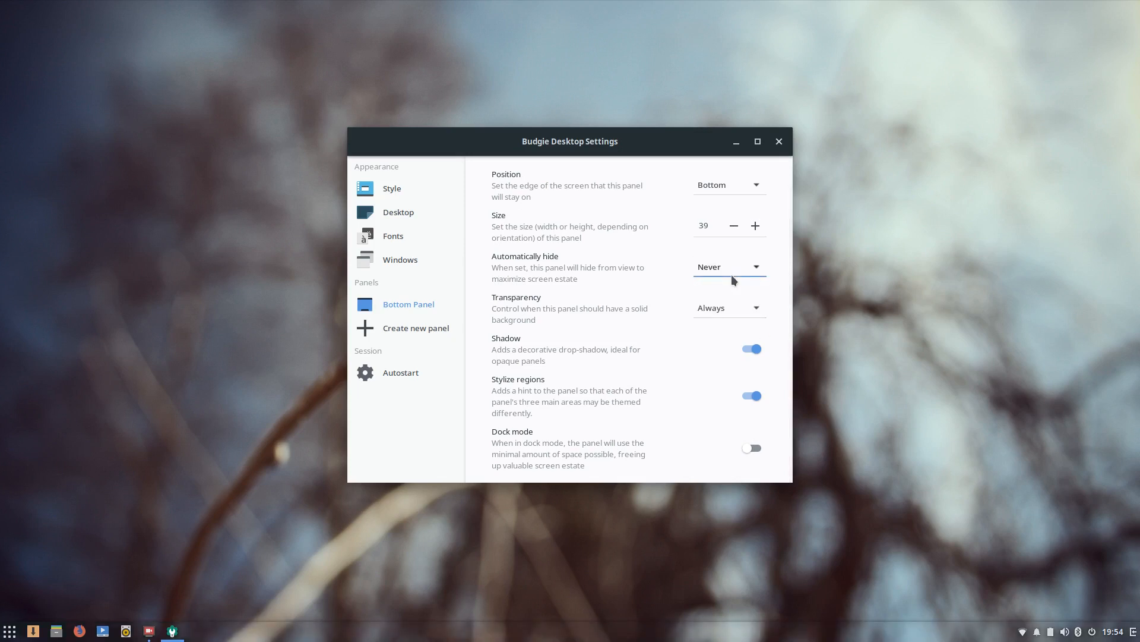
pyautogui.click(741, 305)
pyautogui.click(728, 328)
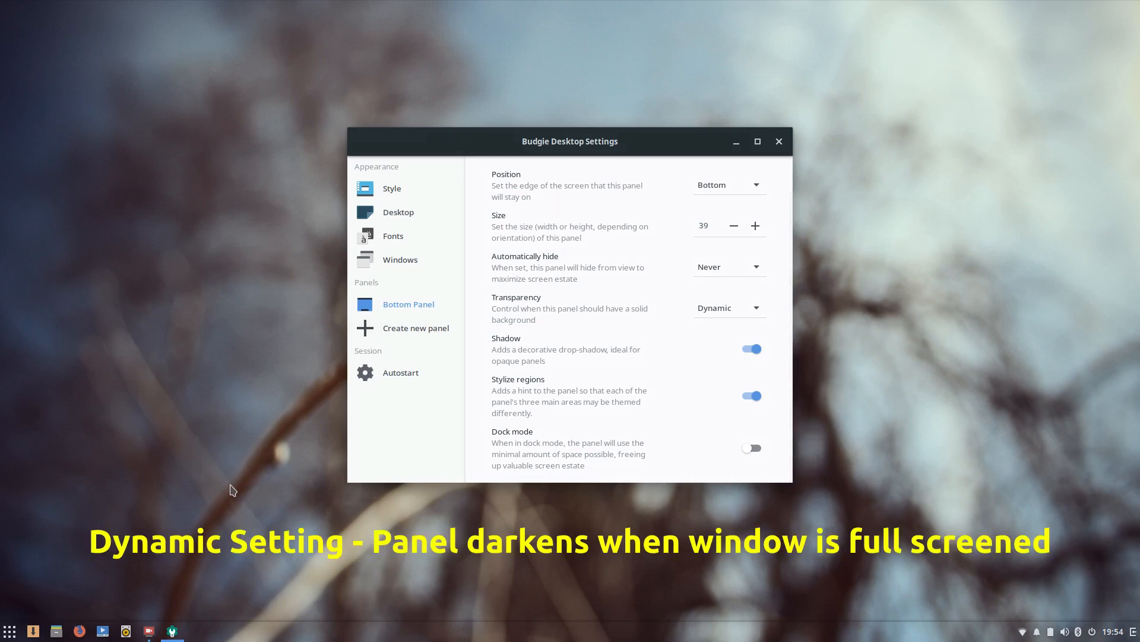
# Search the application menu for "settin", open the system Settings and bring up the desktop background chooser.
pyautogui.press('super')
pyautogui.write('settin')
pyautogui.press('Return')
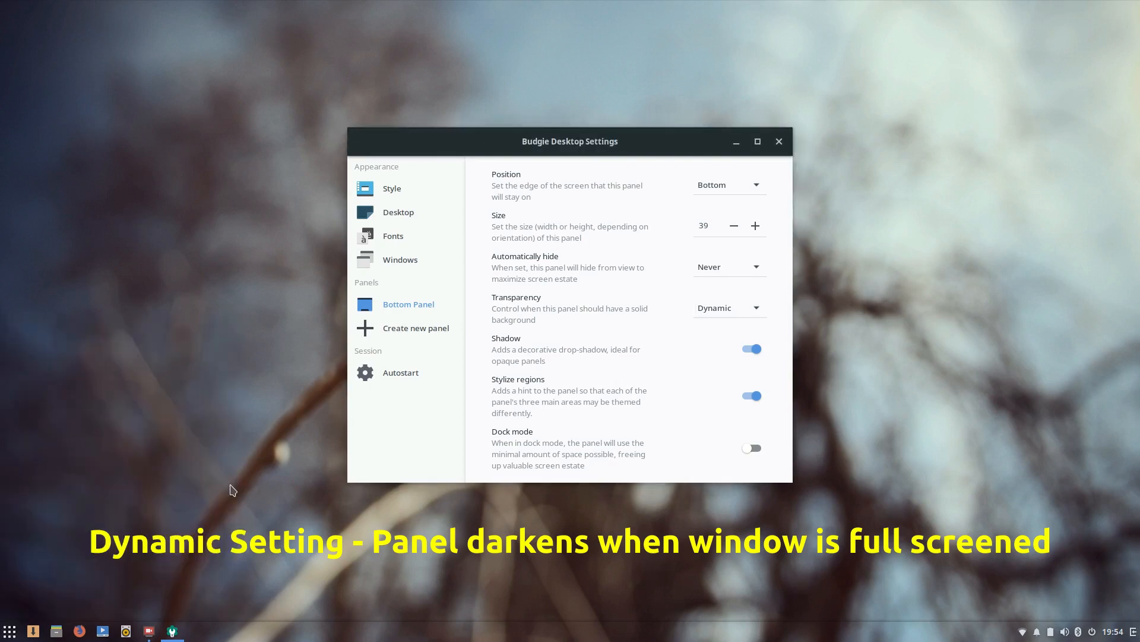
pyautogui.click(543, 288)
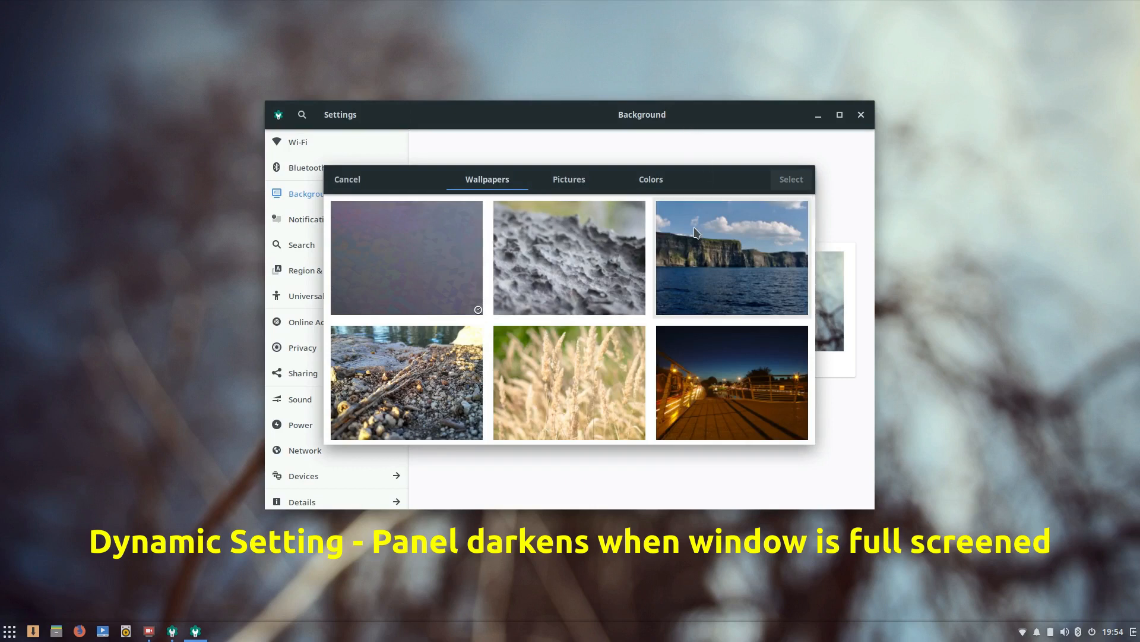
# Set the first wallpaper, the one that changes throughout the day, as the desktop background.
pyautogui.scroll(-2, 599, 258)
pyautogui.scroll(2, 599, 258)
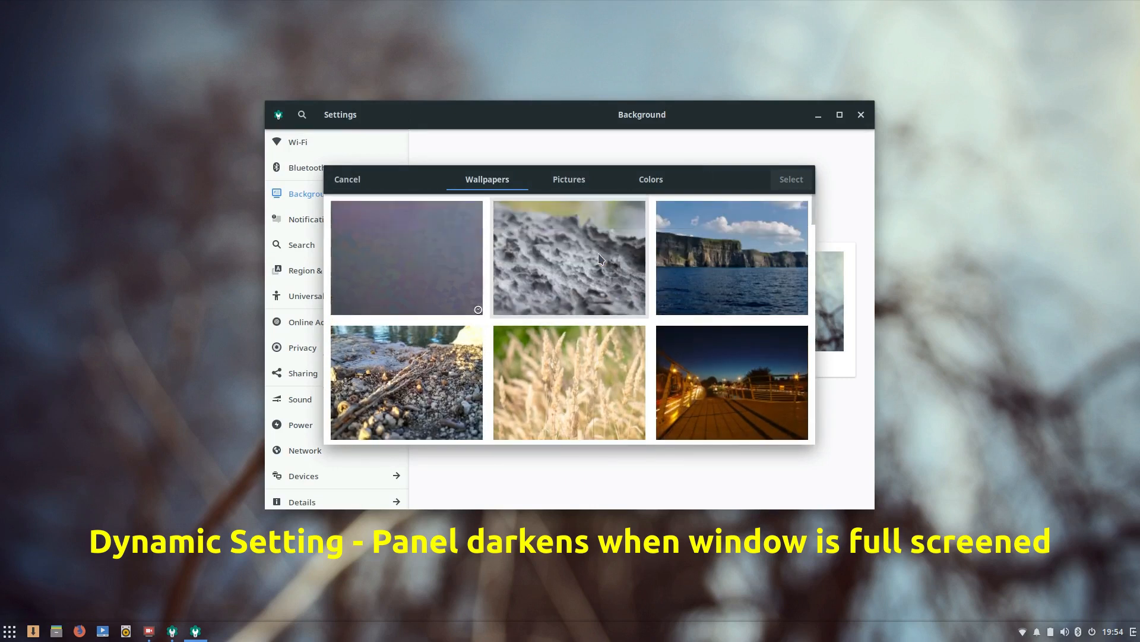
pyautogui.click(416, 266)
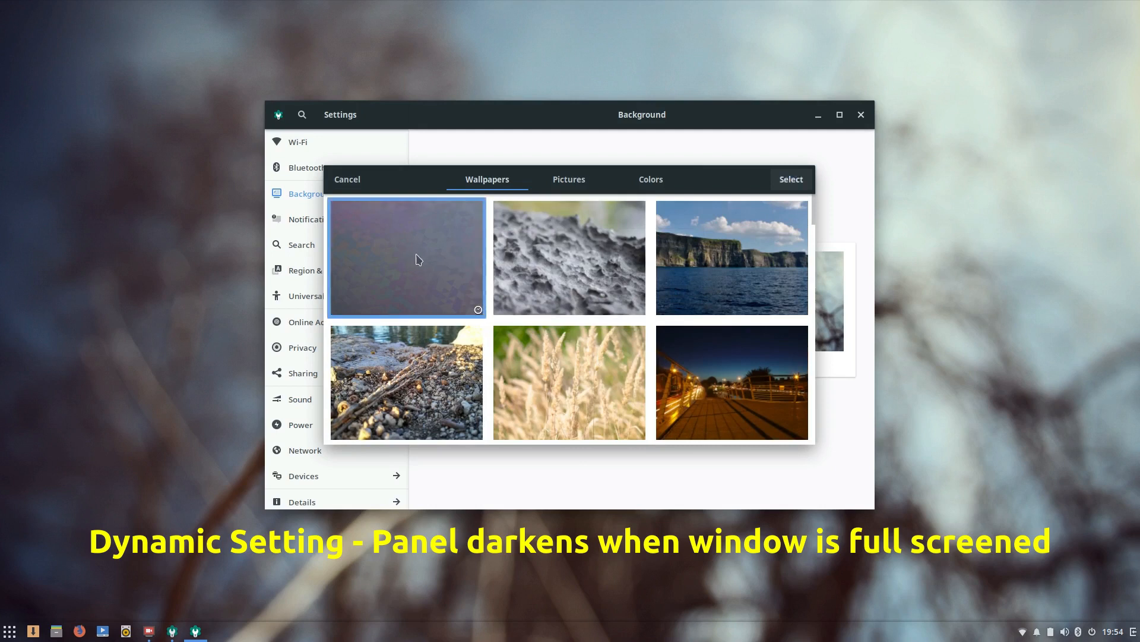
pyautogui.click(796, 177)
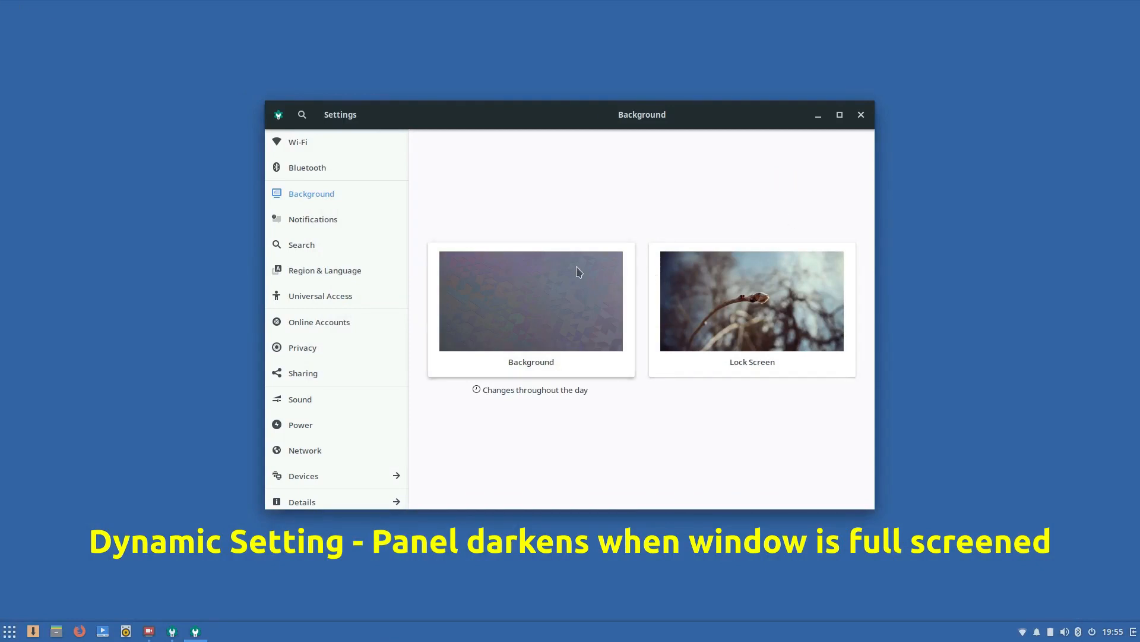
# Set the wallpaper of a curved twig bud against blurred bare branches as the desktop background.
pyautogui.click(579, 272)
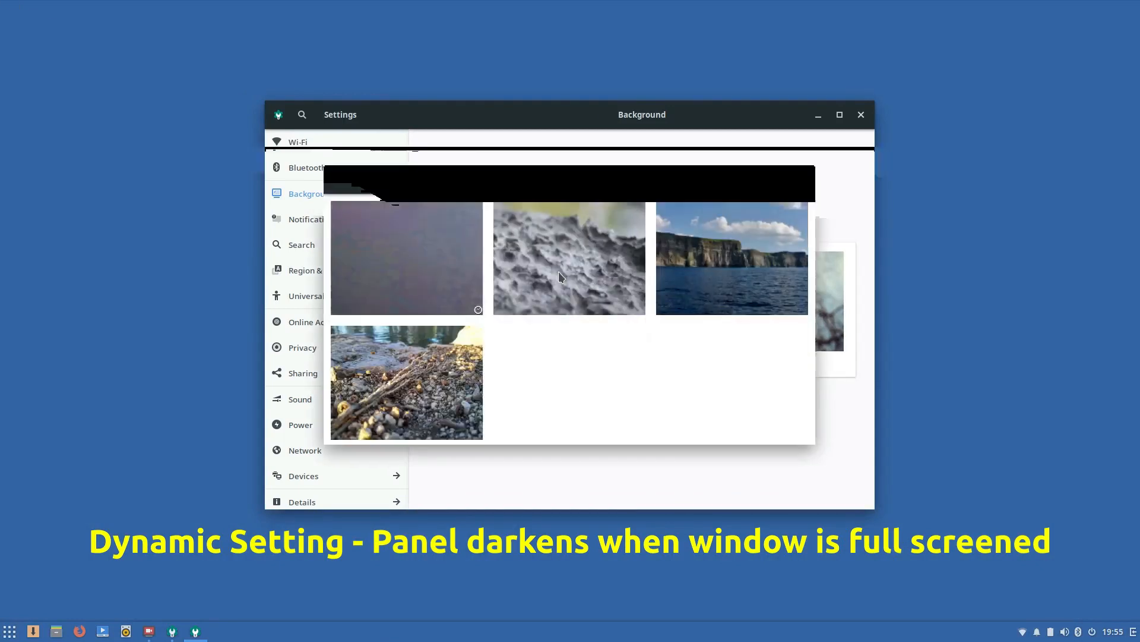
pyautogui.scroll(-2, 625, 380)
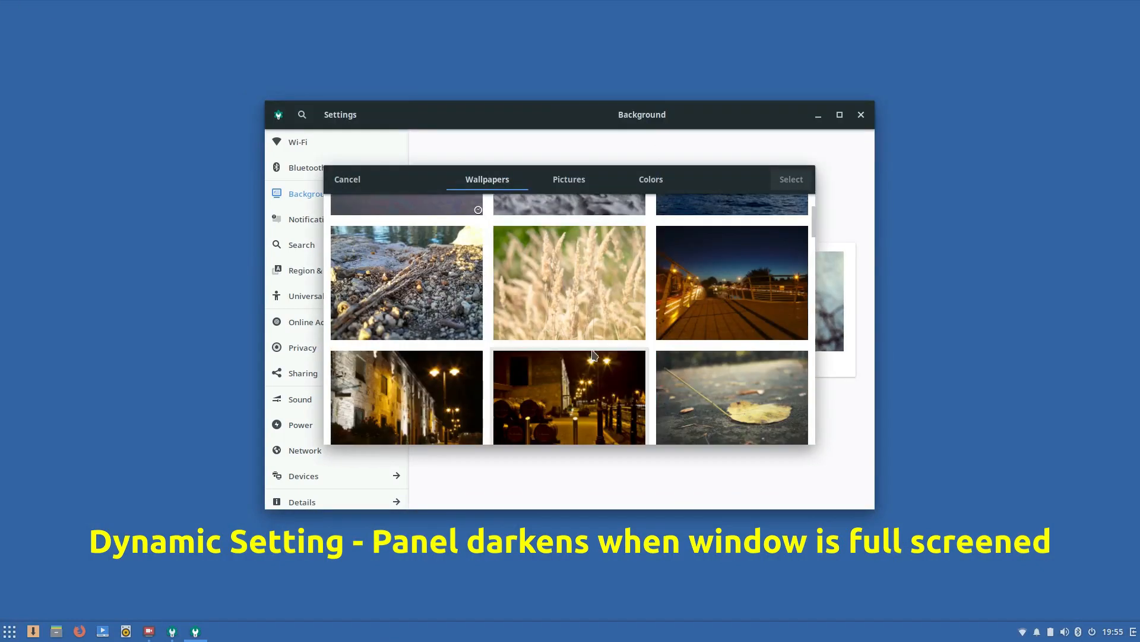
pyautogui.scroll(-5, 627, 380)
pyautogui.scroll(-5, 591, 355)
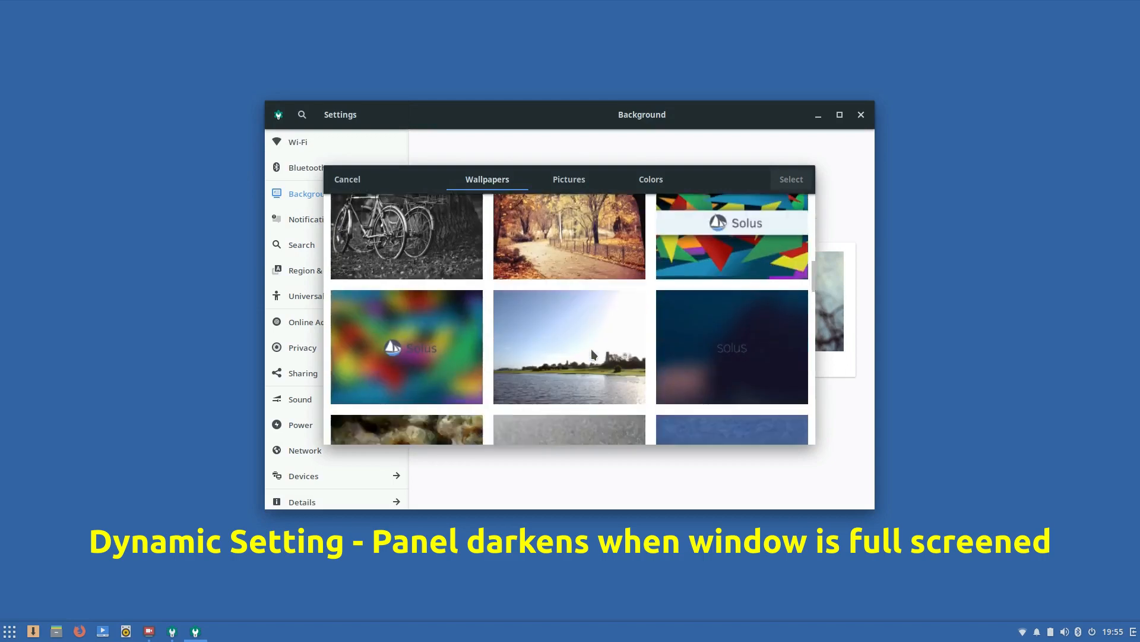
pyautogui.scroll(-5, 593, 355)
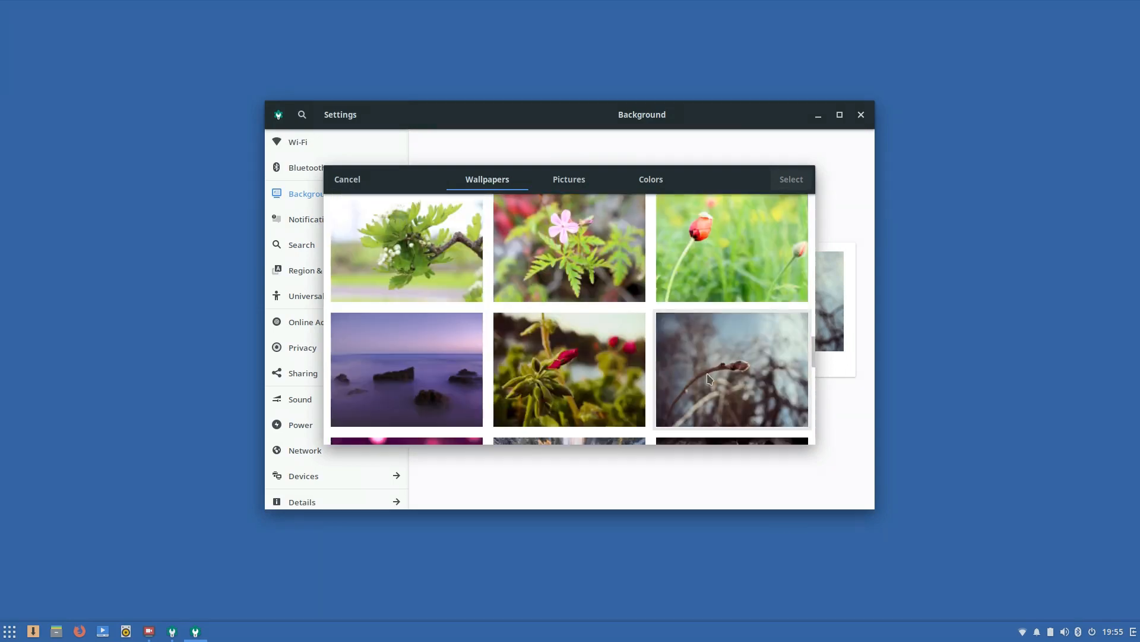
pyautogui.click(775, 391)
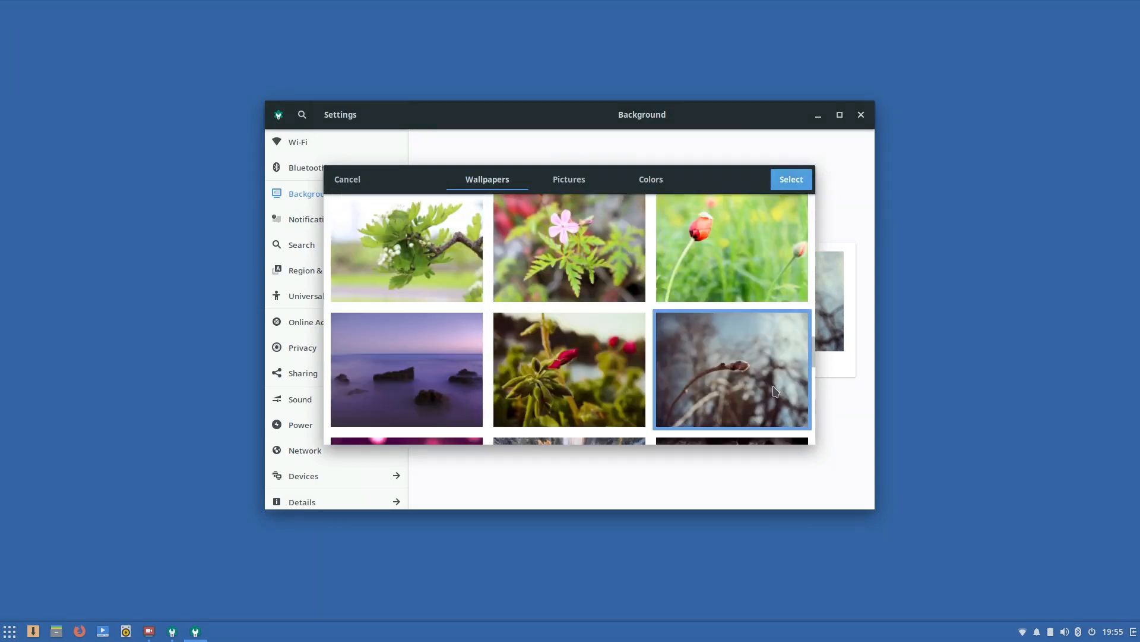
pyautogui.click(797, 179)
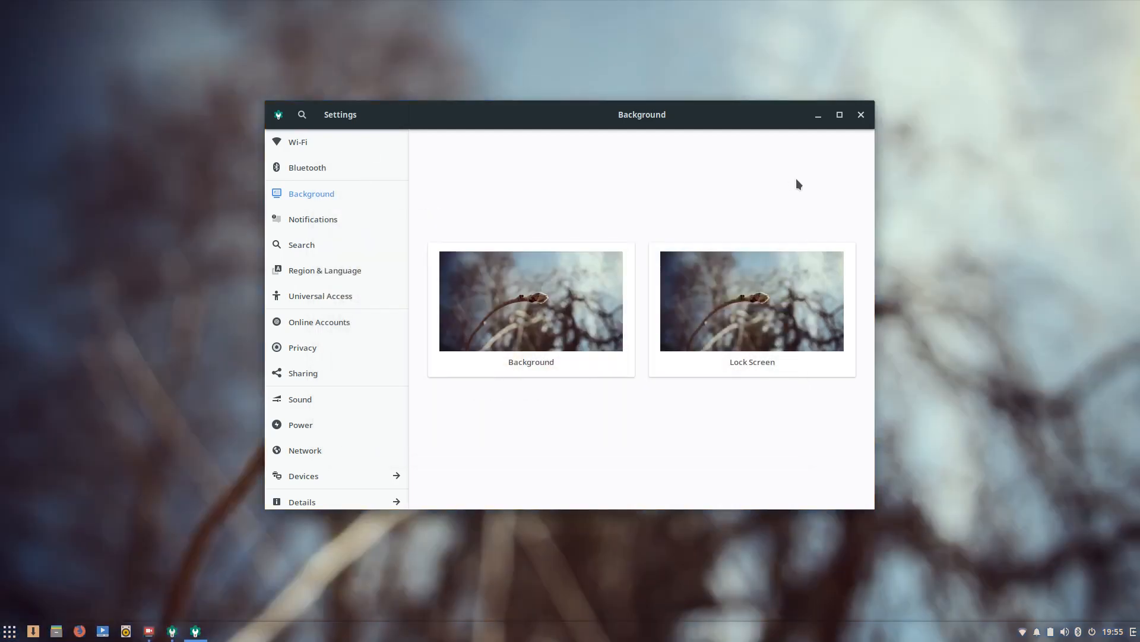
# Put the system Settings window away and set the bottom panel's transparency to None.
pyautogui.moveTo(692, 111); pyautogui.dragTo(638, 100)
pyautogui.click(806, 106)
pyautogui.click(754, 313)
pyautogui.click(725, 327)
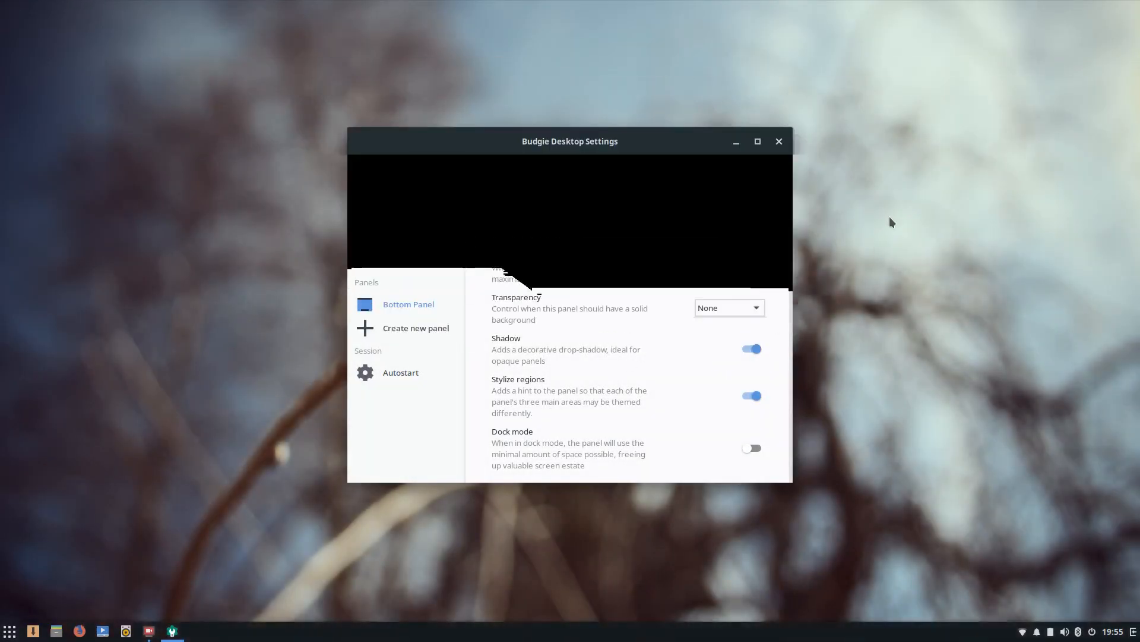
# Try a bottom panel size of 41 and return it to 39.
pyautogui.click(755, 225)
pyautogui.click(756, 225)
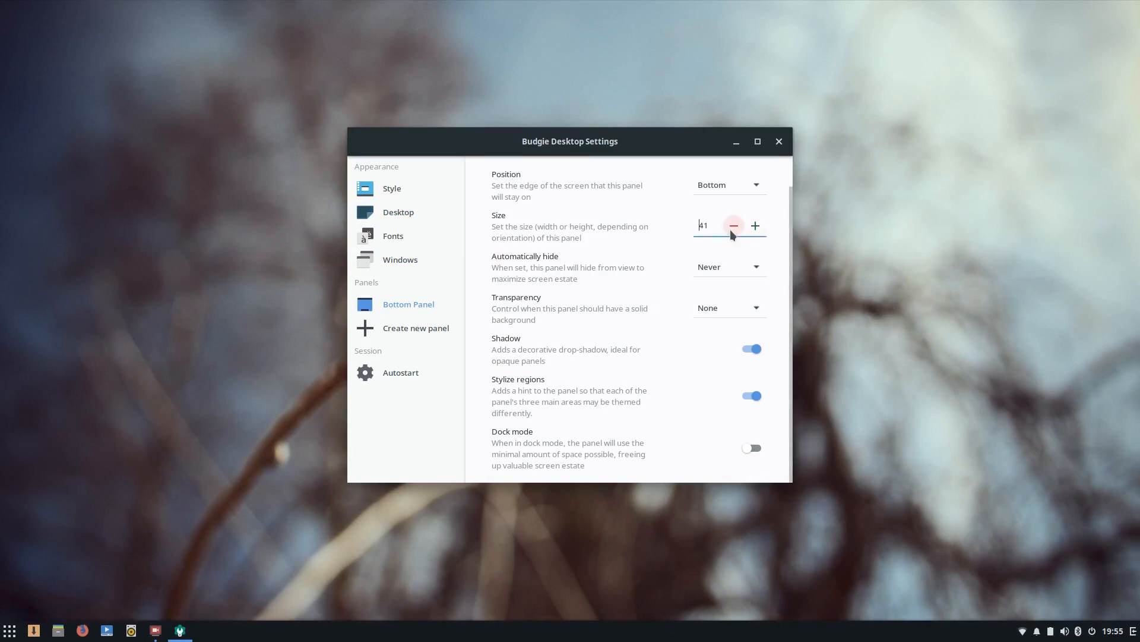
pyautogui.click(733, 227)
pyautogui.click(733, 227)
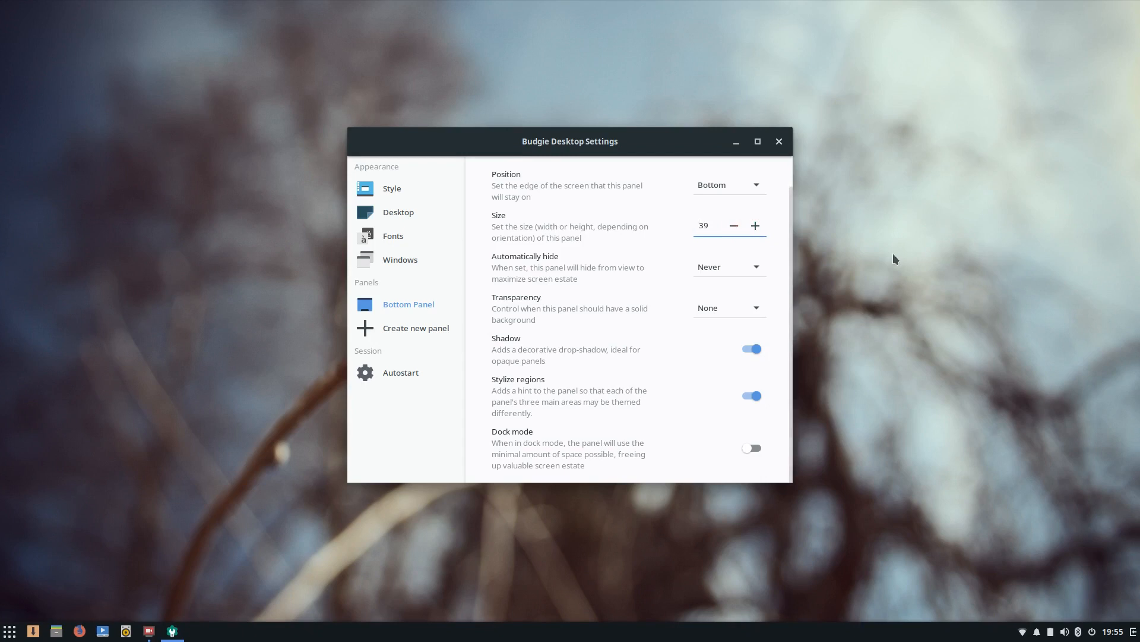
# Set the bottom panel's transparency to Always and try its shadow off and on again.
pyautogui.click(746, 352)
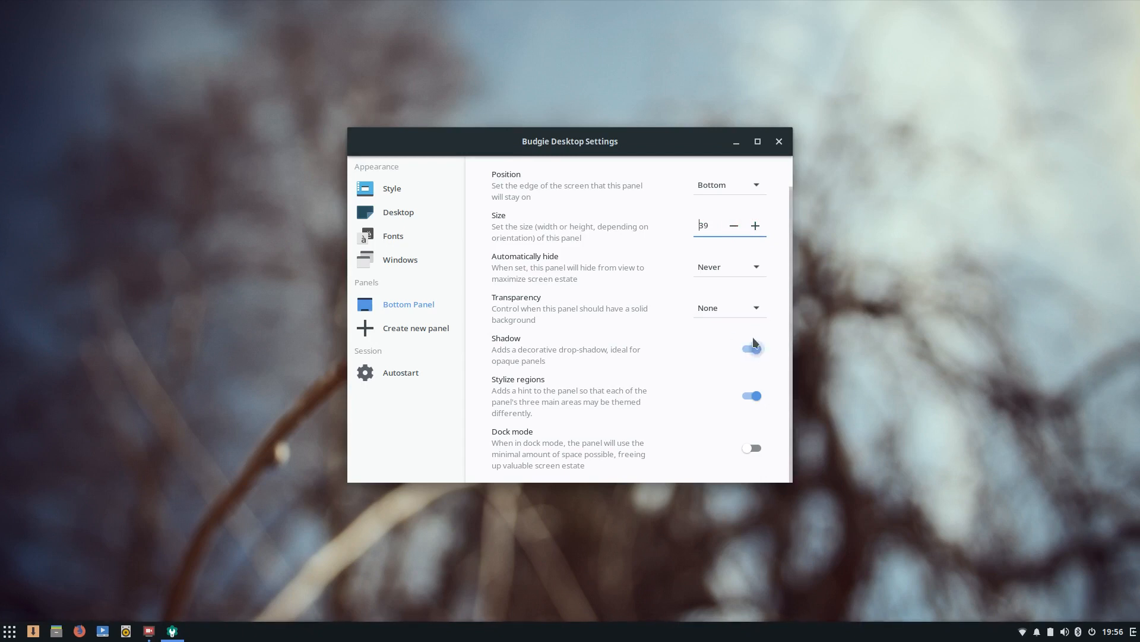
pyautogui.click(726, 309)
pyautogui.click(724, 271)
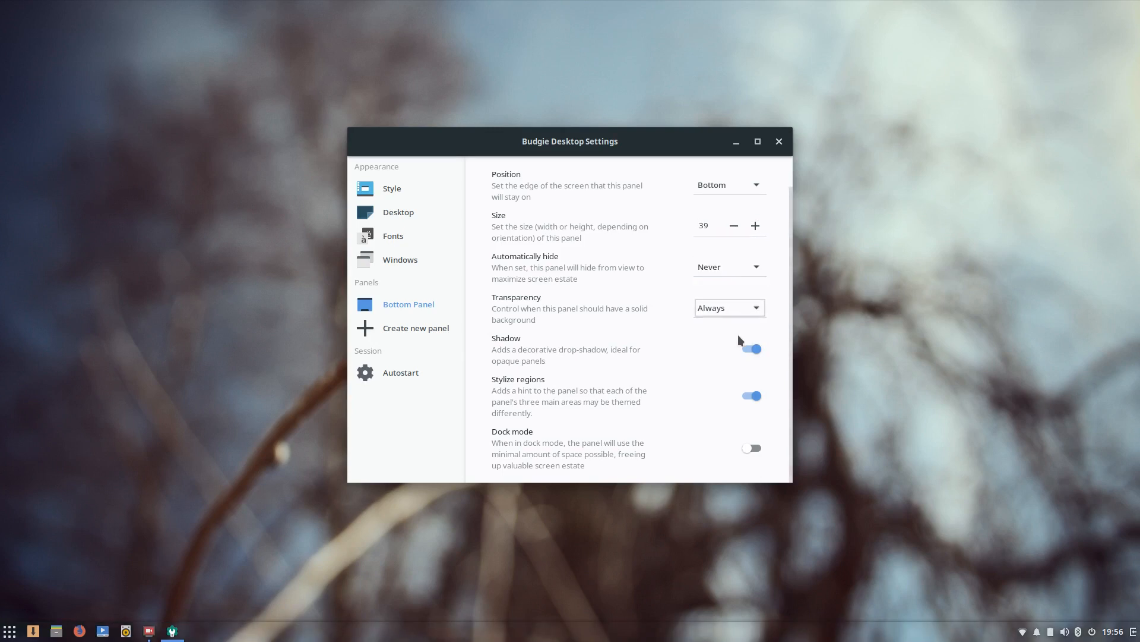
pyautogui.click(745, 351)
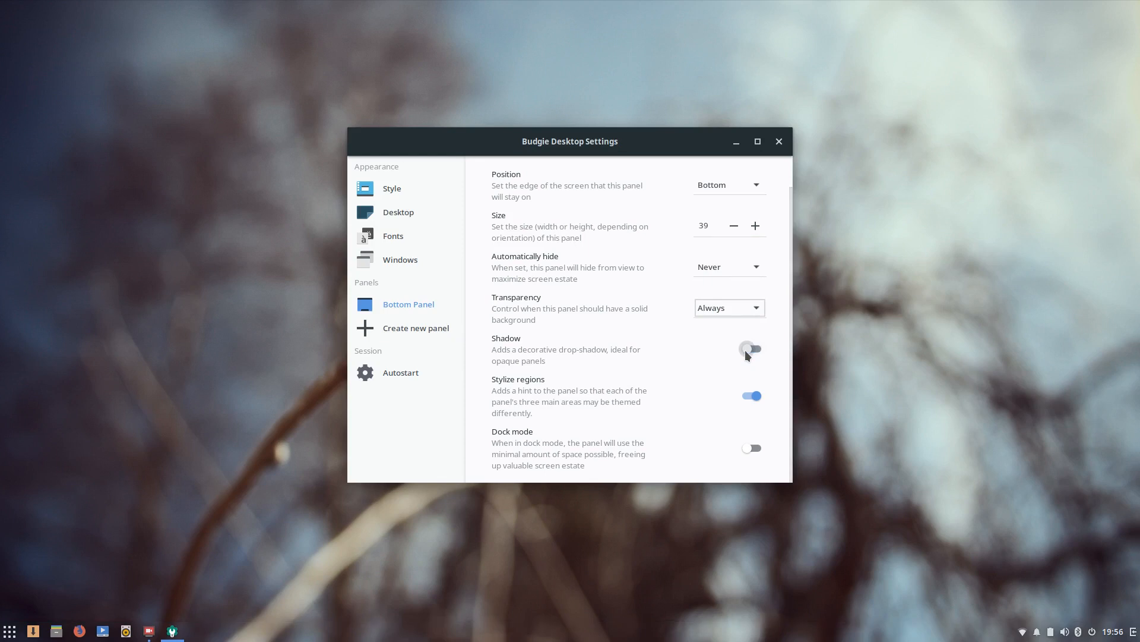
pyautogui.click(758, 350)
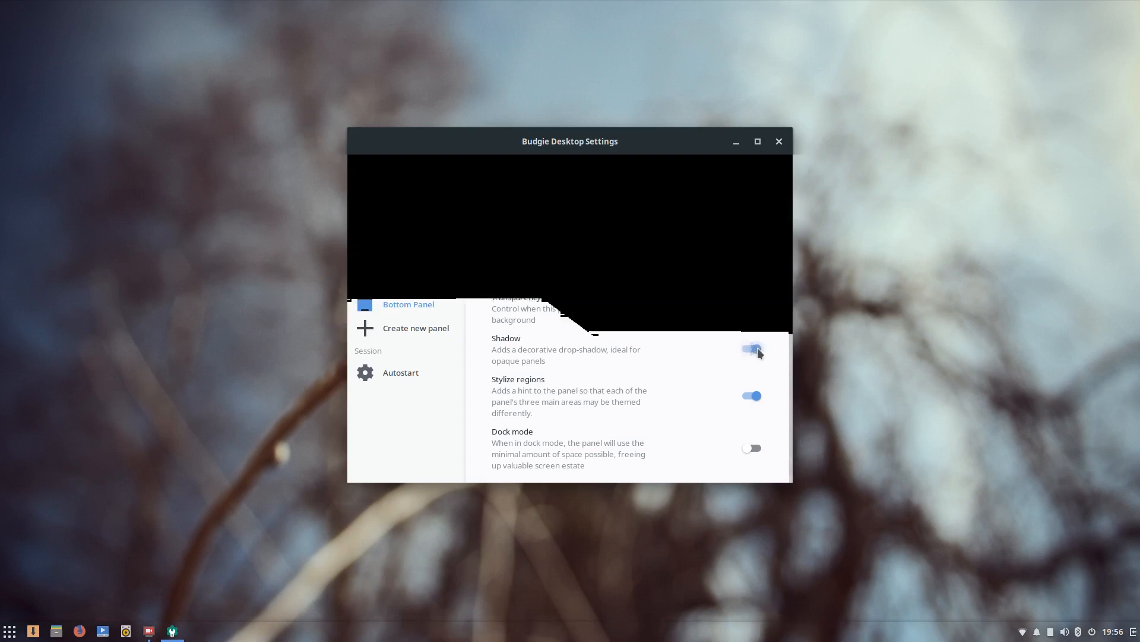
# Set the bottom panel's transparency to None and compare Stylize regions on and off, leaving it off.
pyautogui.click(748, 398)
pyautogui.click(733, 313)
pyautogui.click(726, 349)
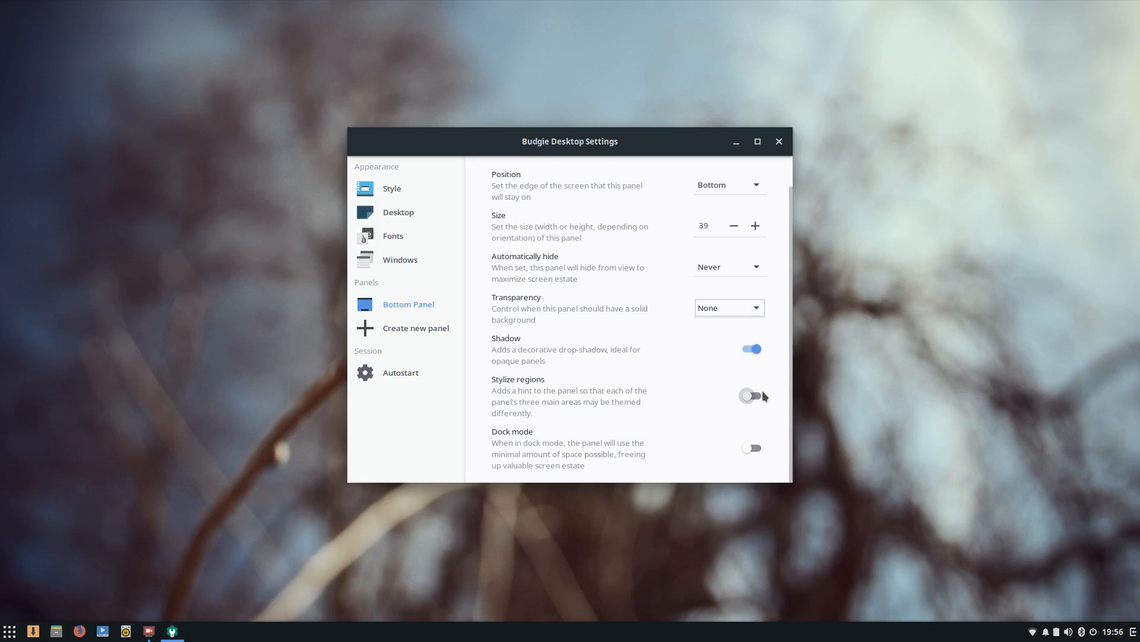
pyautogui.click(752, 395)
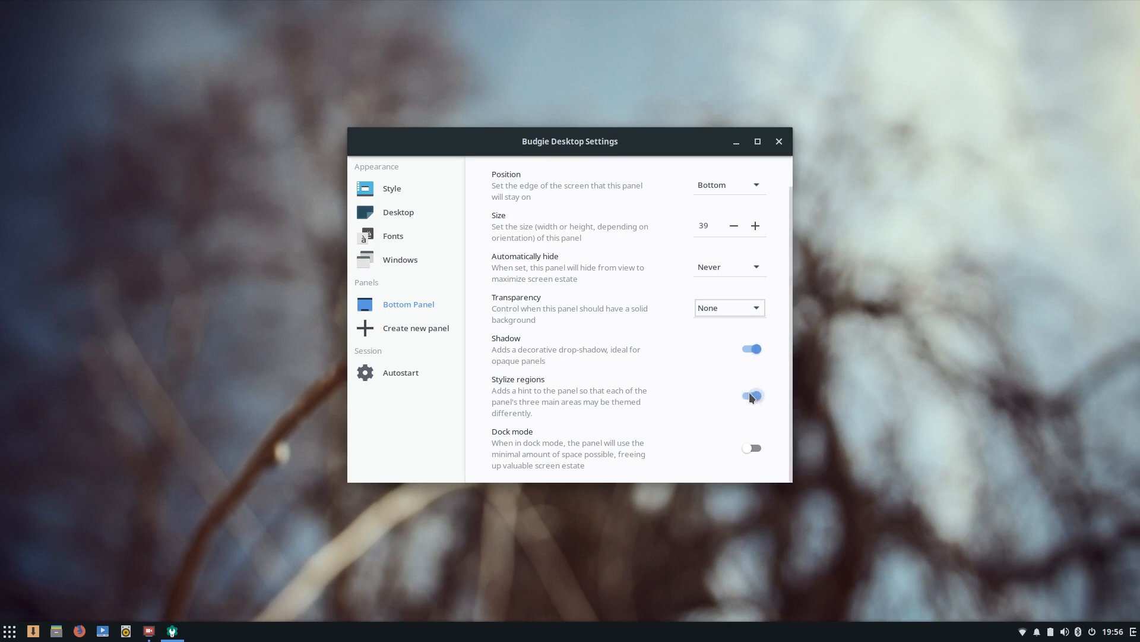
pyautogui.click(751, 396)
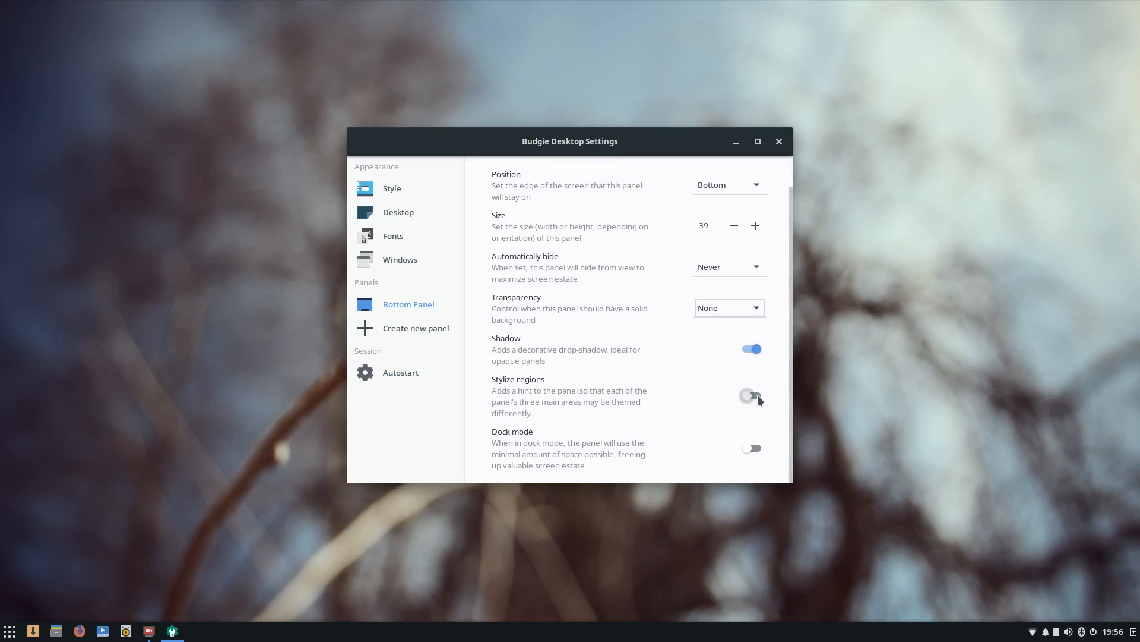
pyautogui.click(757, 396)
pyautogui.click(752, 396)
# Look through the available widget themes in the Style settings and keep Adapta.
pyautogui.click(395, 188)
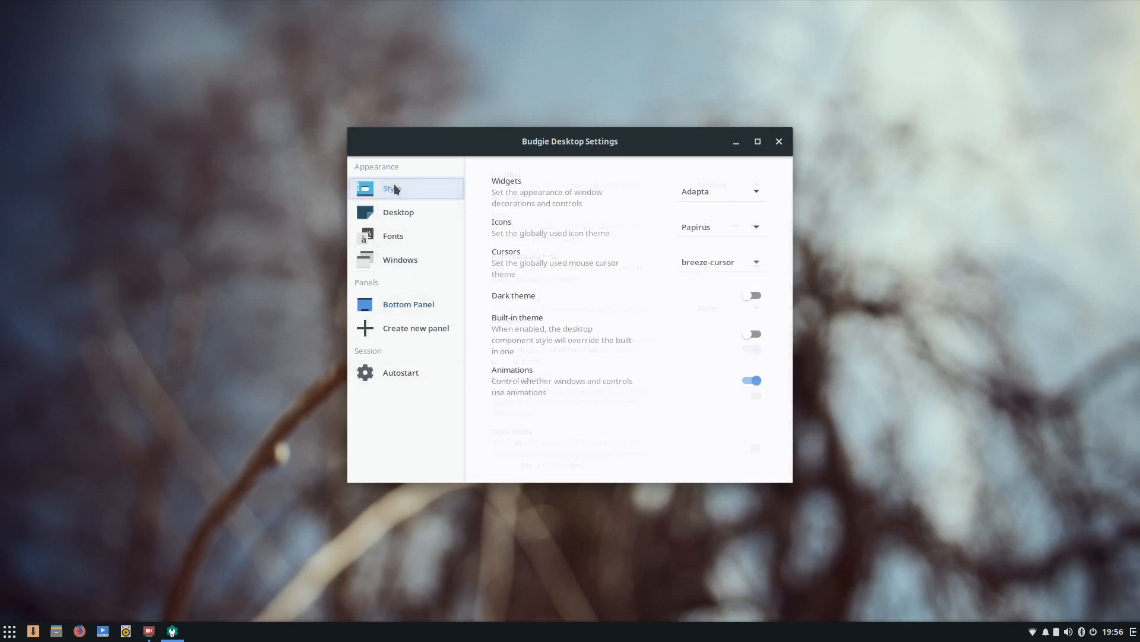
pyautogui.click(740, 192)
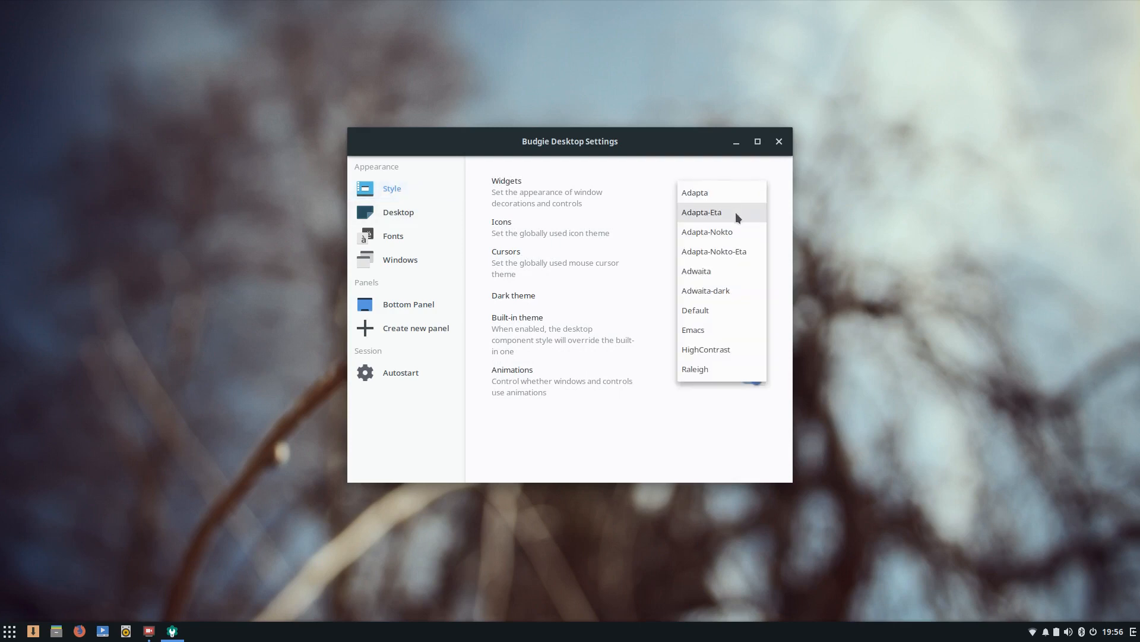
pyautogui.click(726, 191)
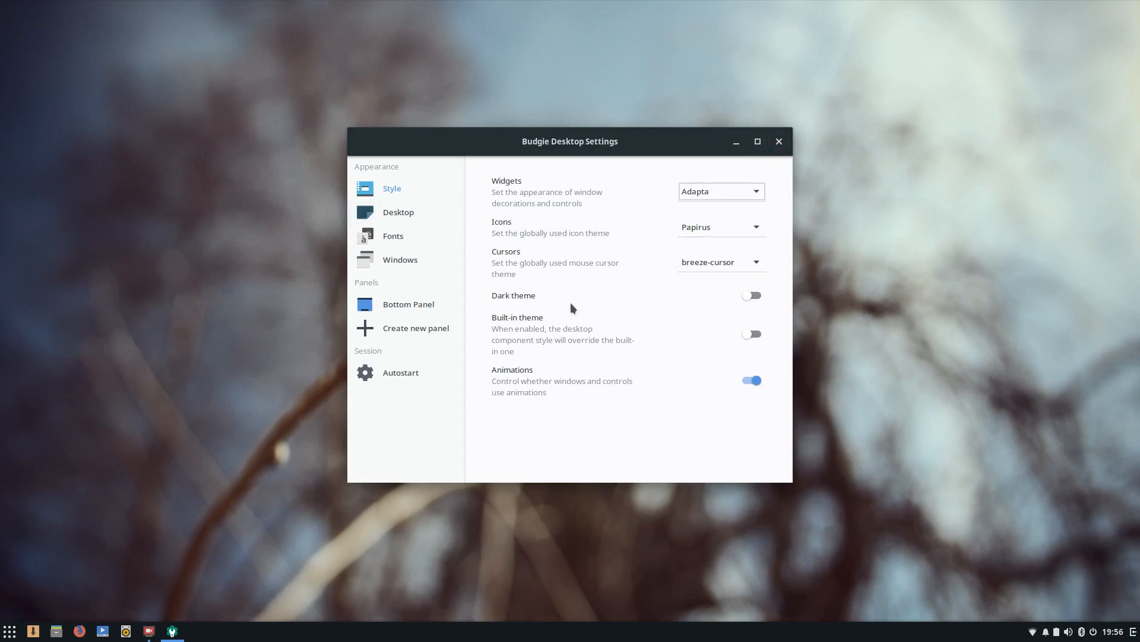
# Demonstrate the dark theme beside a file manager window showing the Home folder, and turn the theme off again.
pyautogui.click(752, 295)
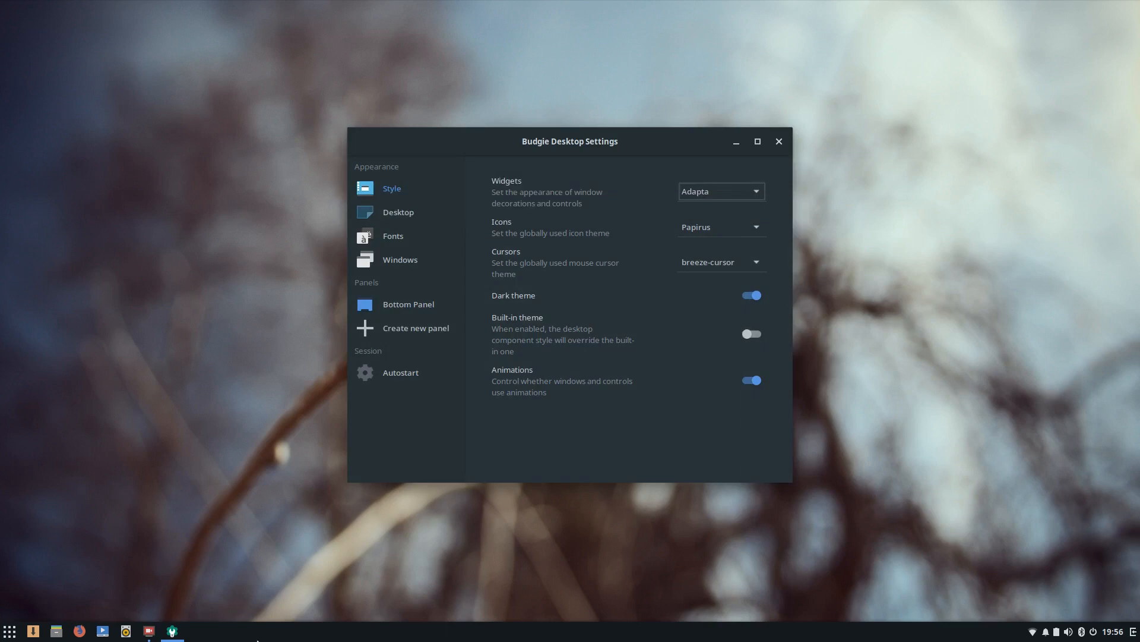
pyautogui.click(56, 631)
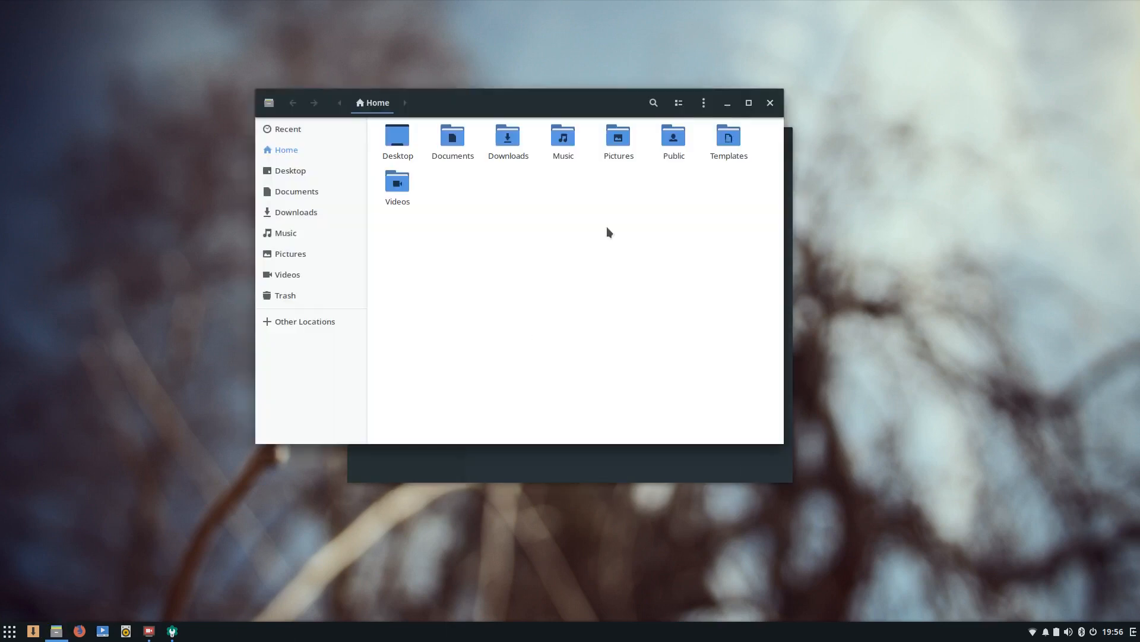
pyautogui.moveTo(590, 105); pyautogui.dragTo(301, 151)
pyautogui.moveTo(573, 145); pyautogui.dragTo(810, 146)
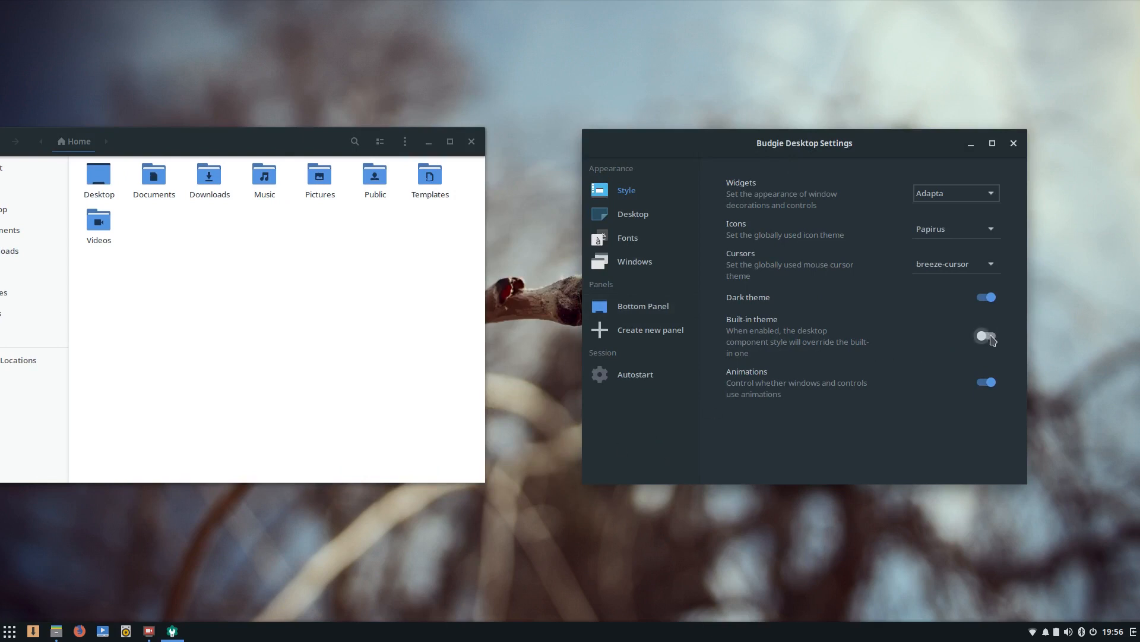
pyautogui.click(988, 299)
# Turn the built-in theme on and off twice to compare the panel's look, leaving it off.
pyautogui.click(993, 334)
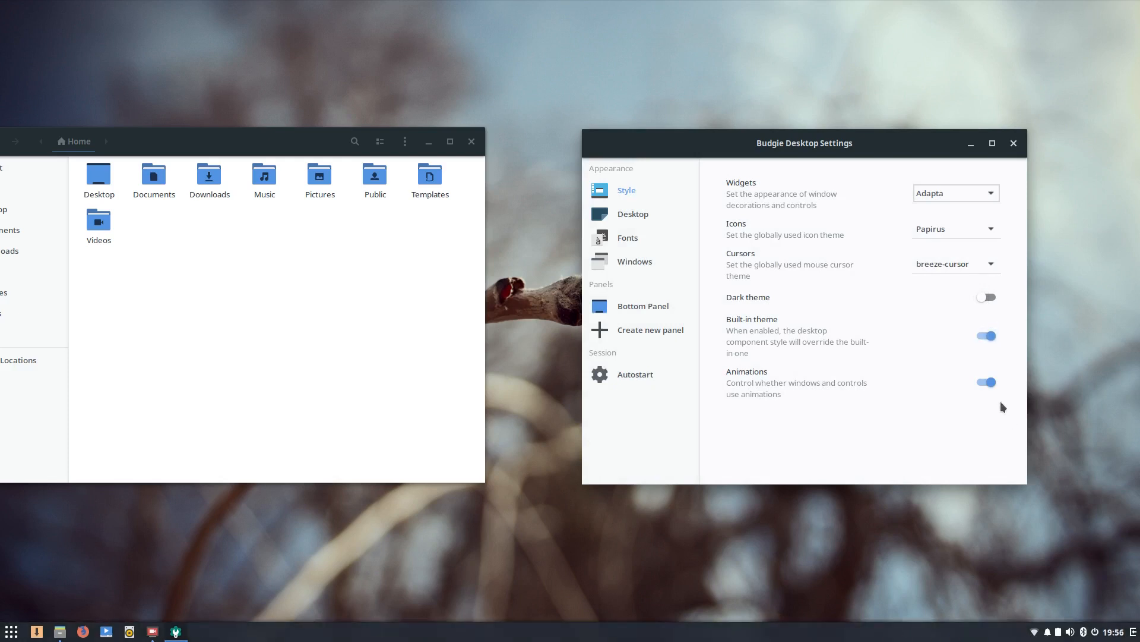
pyautogui.click(986, 336)
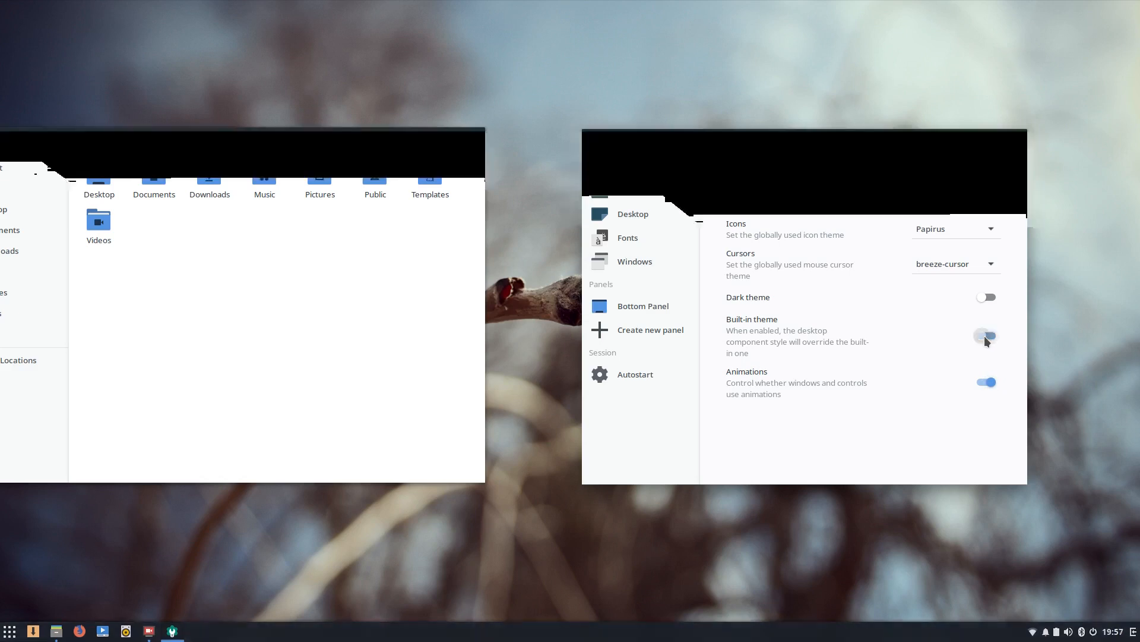
pyautogui.click(988, 335)
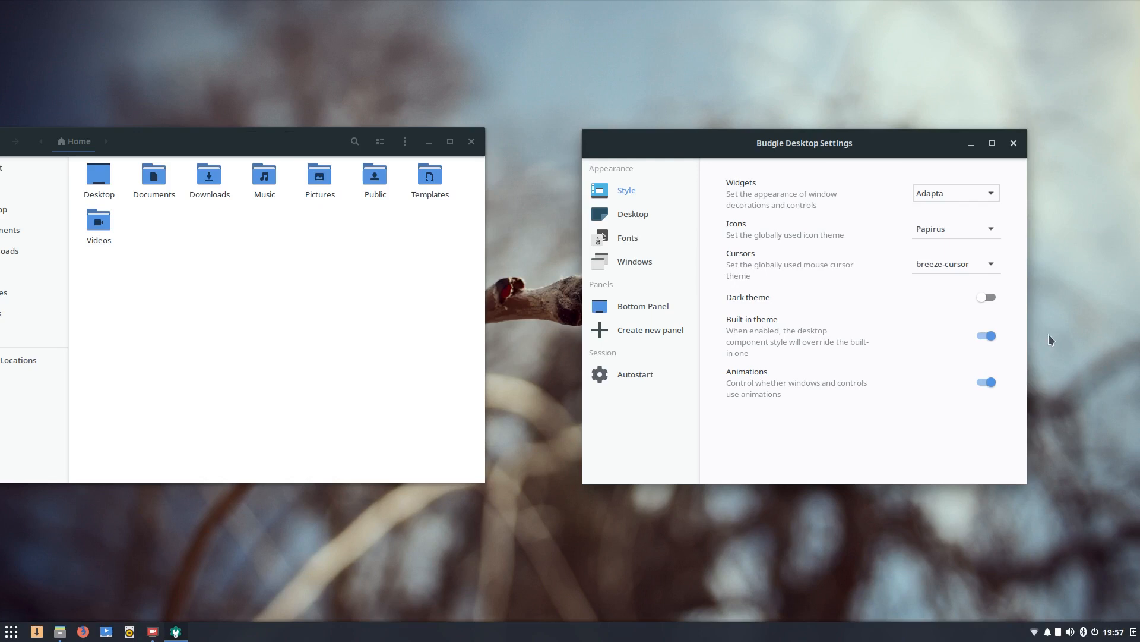
pyautogui.click(983, 335)
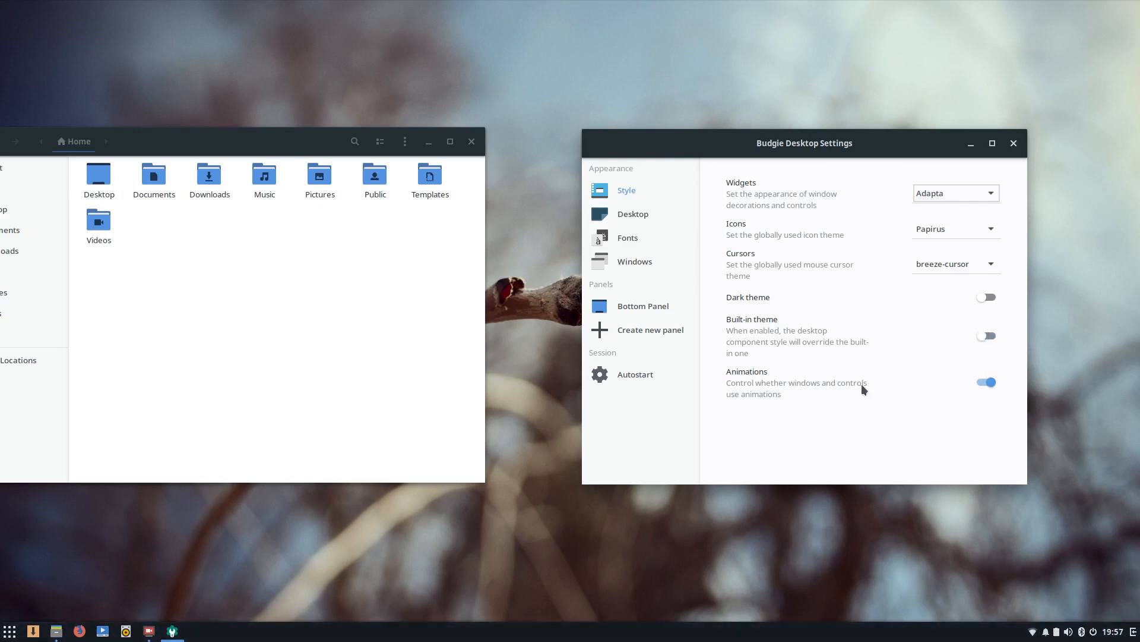
# Try the title bar button layout options in the Windows settings and finish on Right (standard).
pyautogui.click(643, 265)
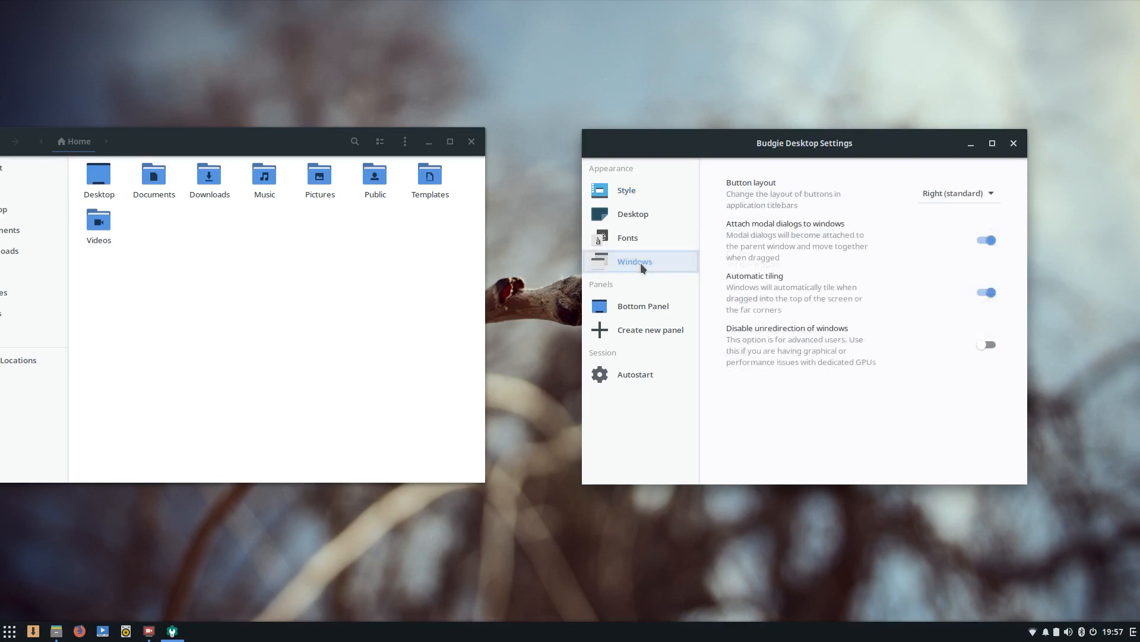
pyautogui.click(985, 196)
pyautogui.click(965, 212)
pyautogui.click(970, 198)
pyautogui.click(972, 176)
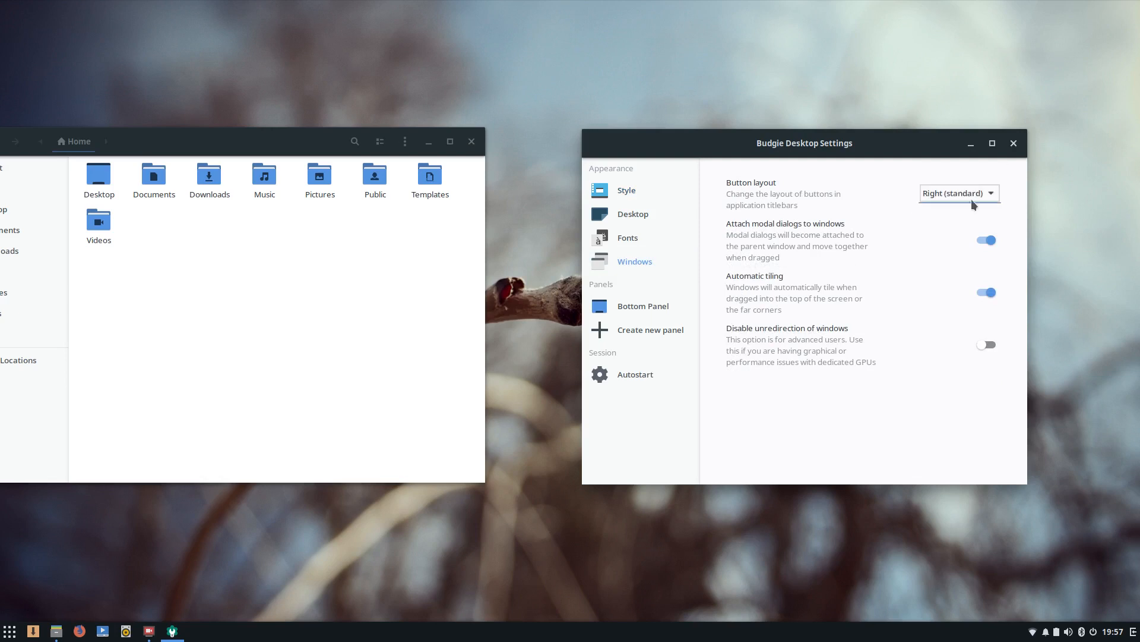
# Demonstrate automatic tiling by maximizing the desktop settings window, tiling it to the right half, and restoring it to a floating window.
pyautogui.moveTo(784, 143); pyautogui.dragTo(936, 5)
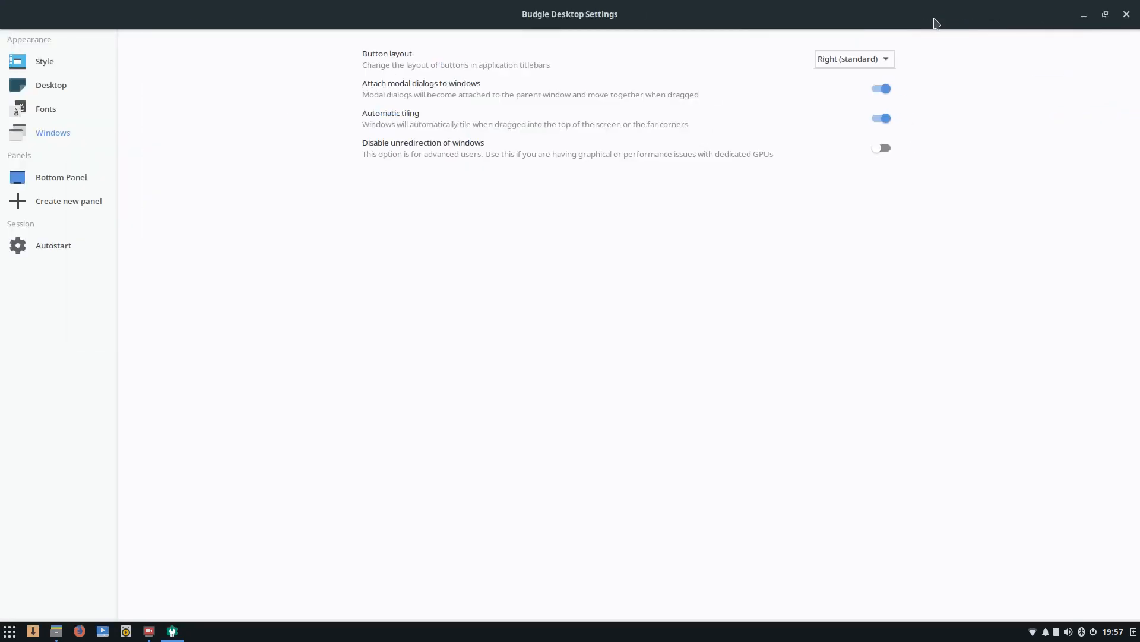
pyautogui.moveTo(751, 16); pyautogui.dragTo(1137, 13)
pyautogui.moveTo(983, 19); pyautogui.dragTo(1138, 163)
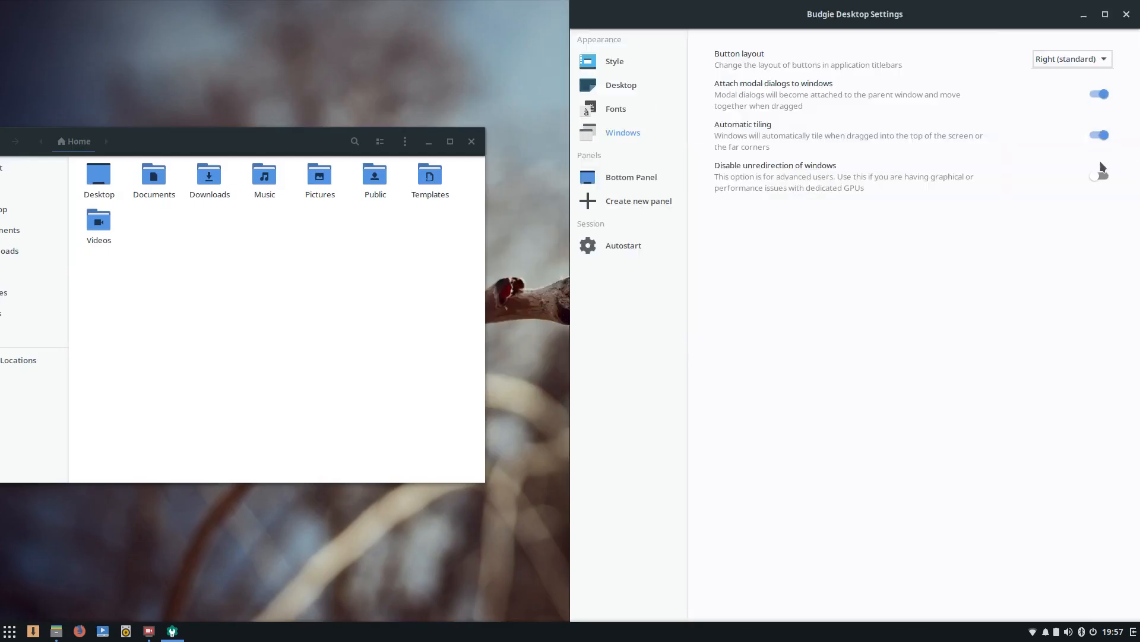
pyautogui.moveTo(976, 15); pyautogui.dragTo(890, 136)
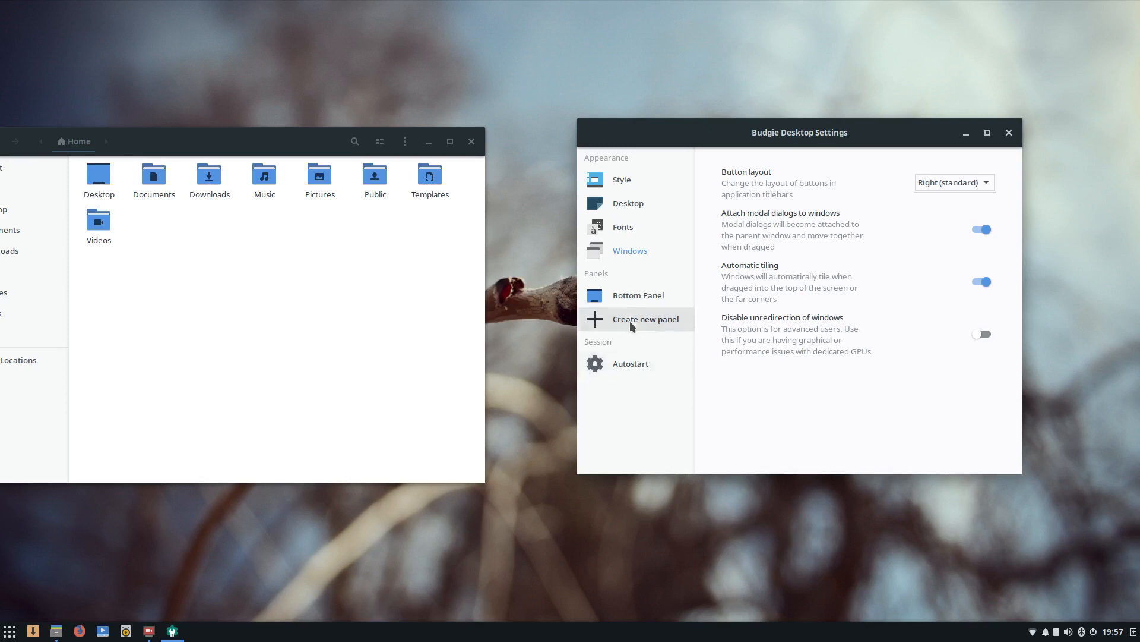
# Review the bottom panel's automatic hide options, keeping Never, and open the Autostart settings.
pyautogui.click(625, 294)
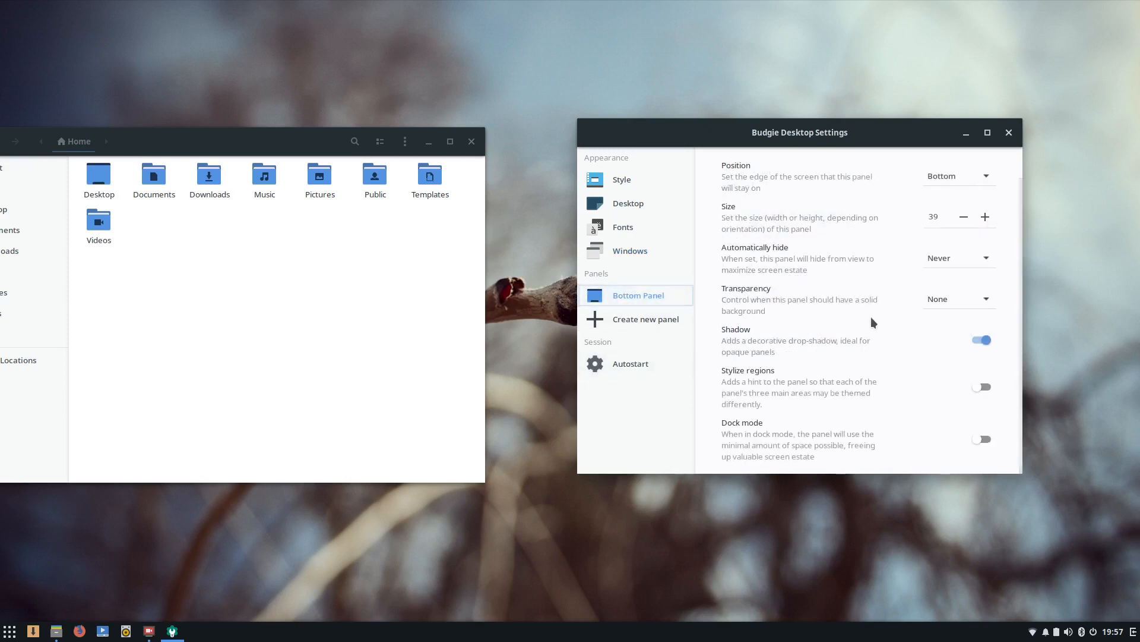
pyautogui.click(960, 269)
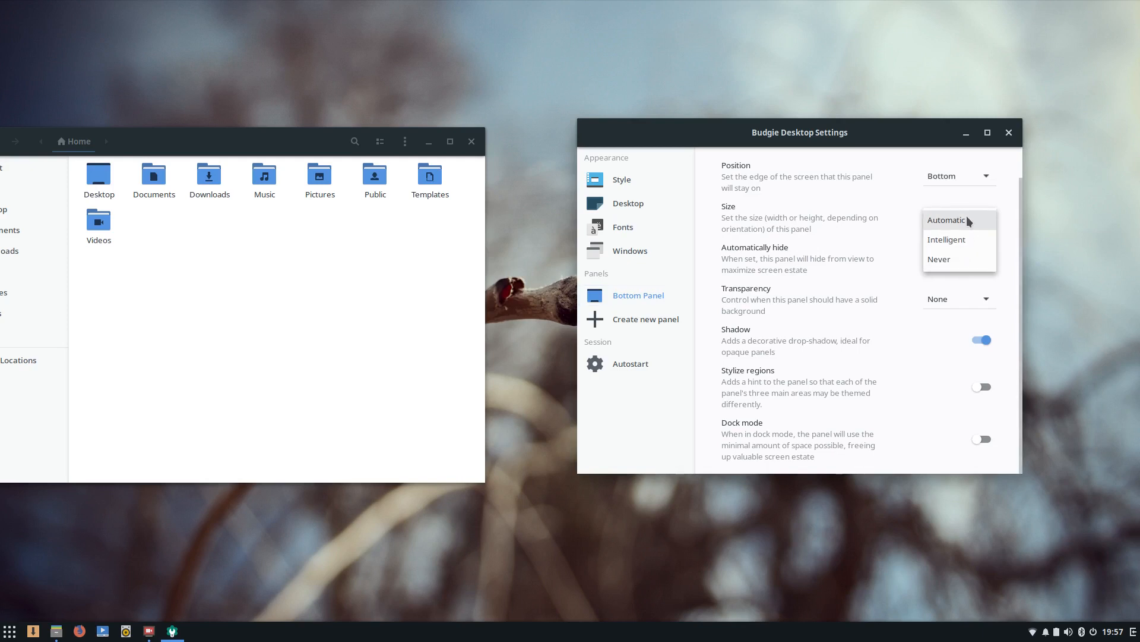
pyautogui.click(899, 266)
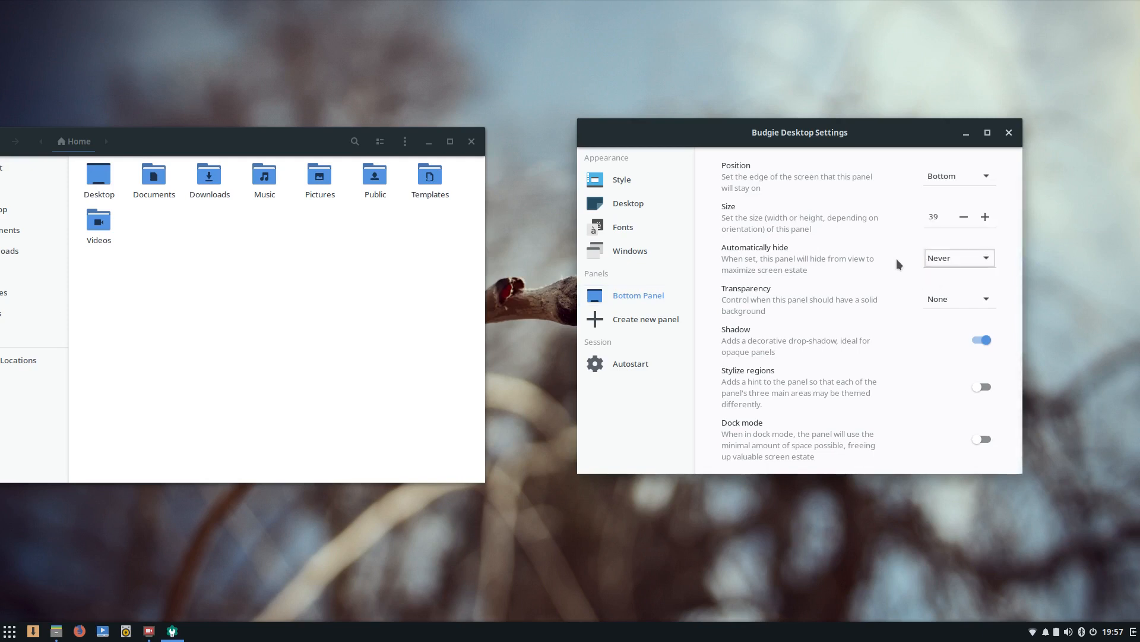
pyautogui.click(627, 369)
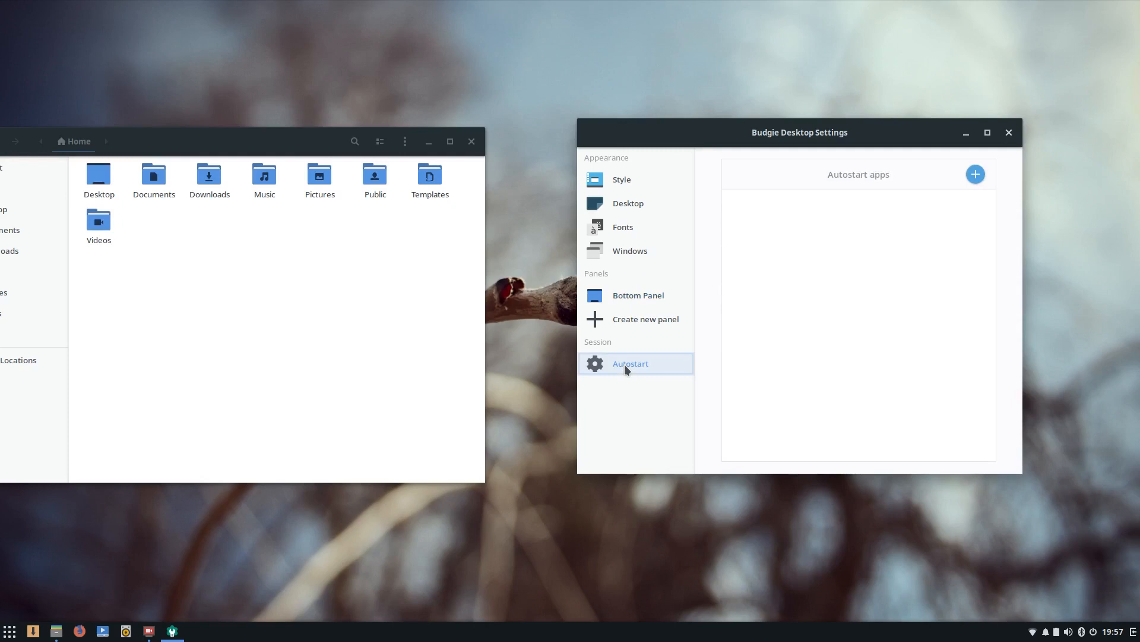
# Check which kinds of entries can be added to the Autostart apps list, without adding one.
pyautogui.click(976, 174)
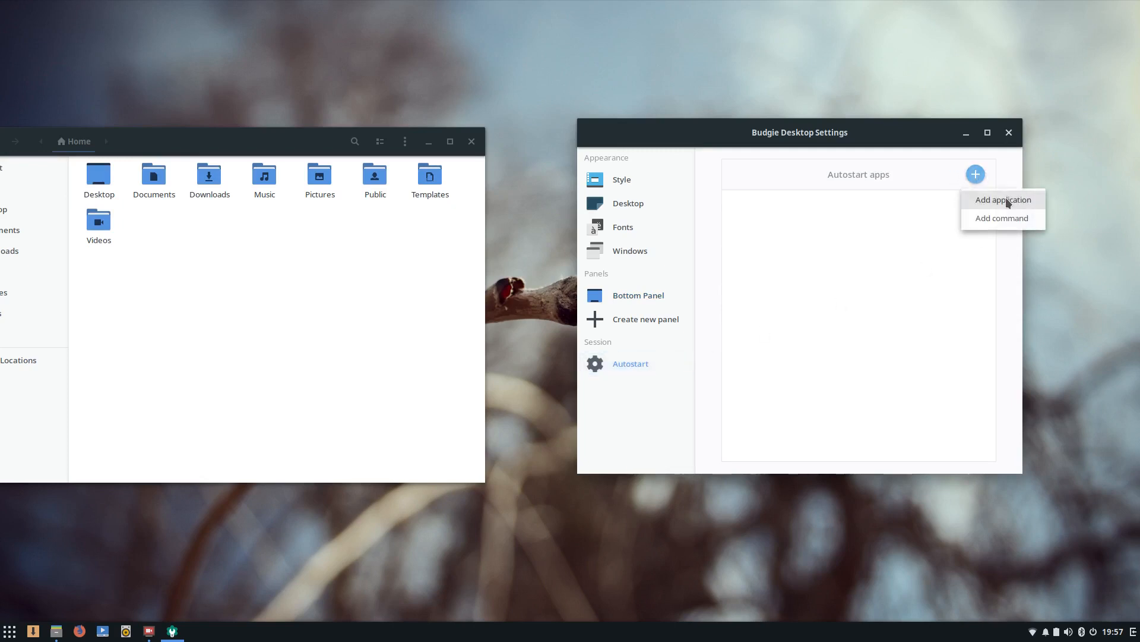
pyautogui.click(871, 229)
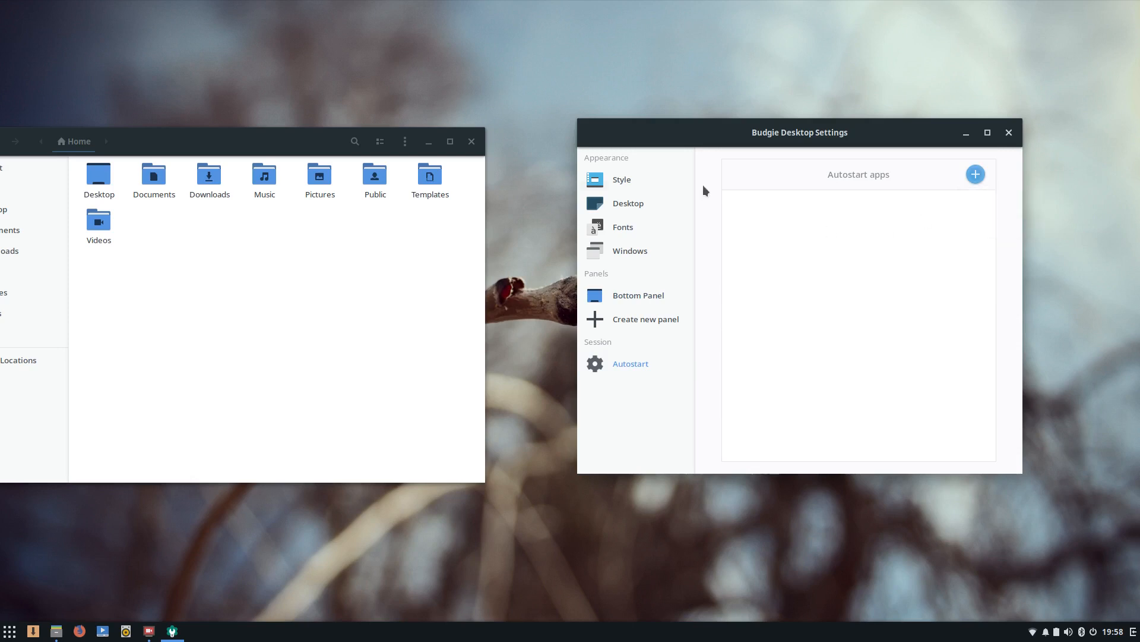
# Clear the file manager off the desktop, enable the Home, Network servers, Trash and Mounted volumes shortcuts, and open and close Trash from its desktop icon.
pyautogui.moveTo(222, 143); pyautogui.dragTo(266, 92)
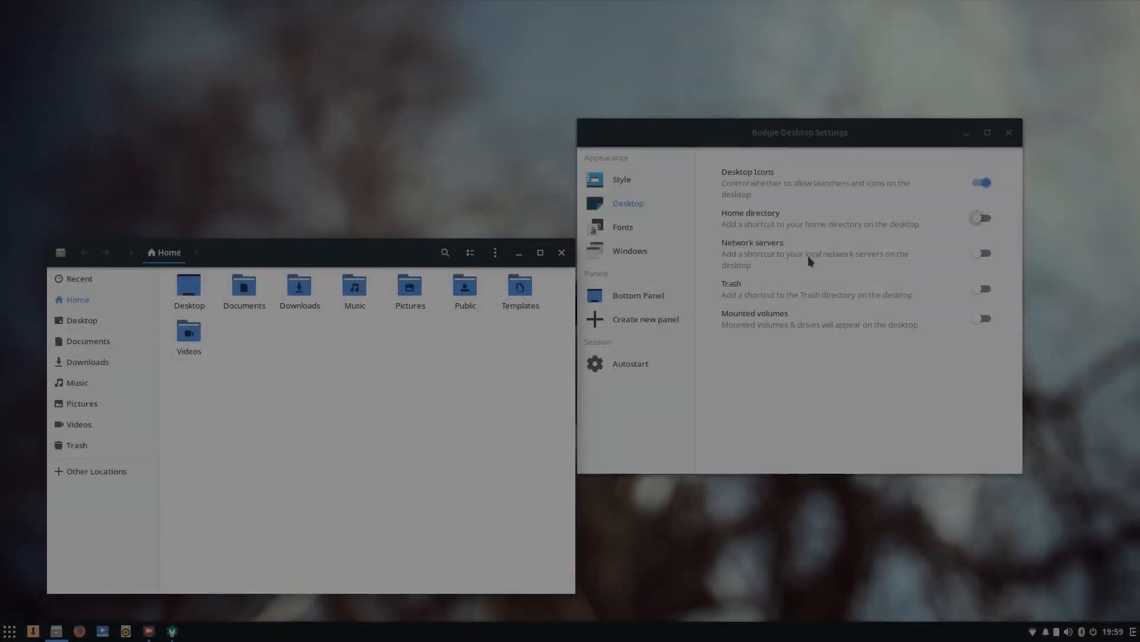
pyautogui.moveTo(376, 262); pyautogui.dragTo(591, 432)
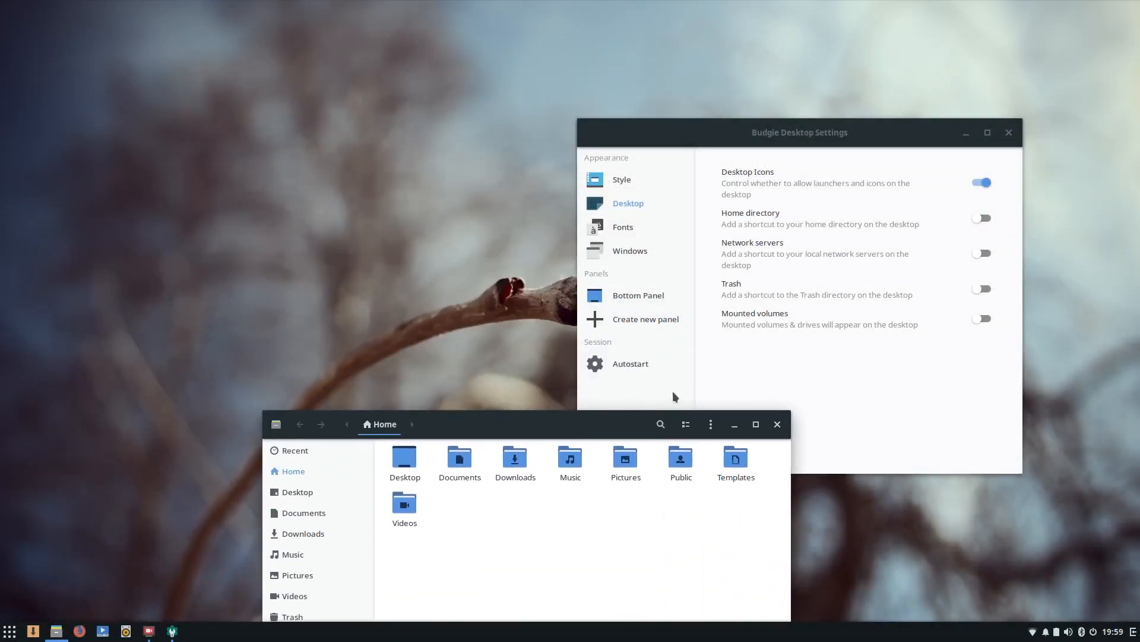
pyautogui.click(983, 218)
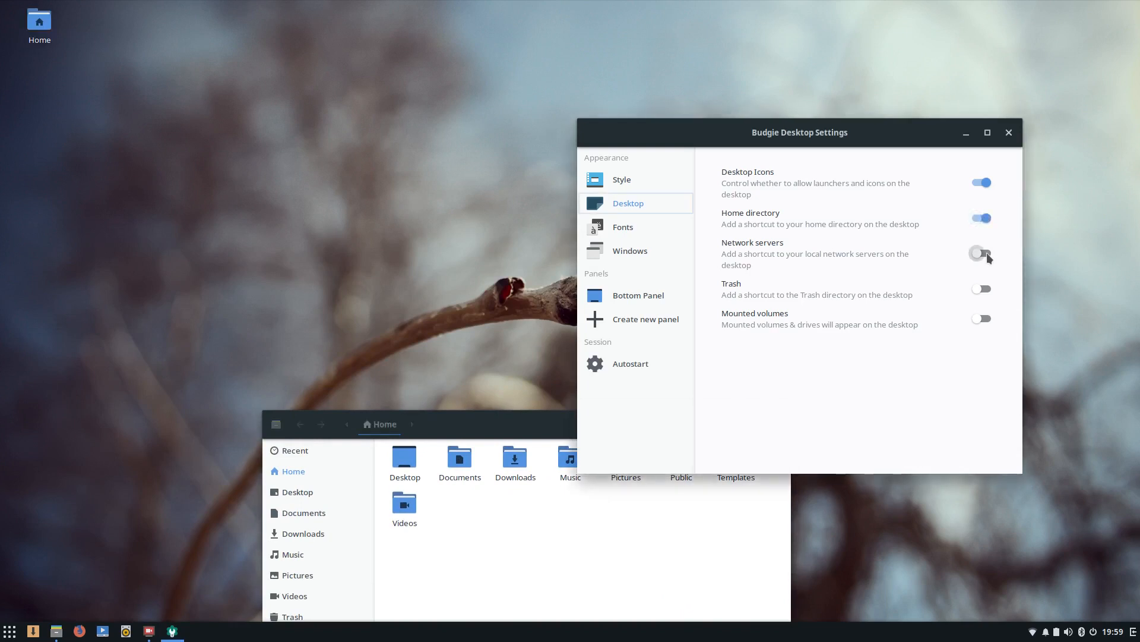
pyautogui.click(989, 291)
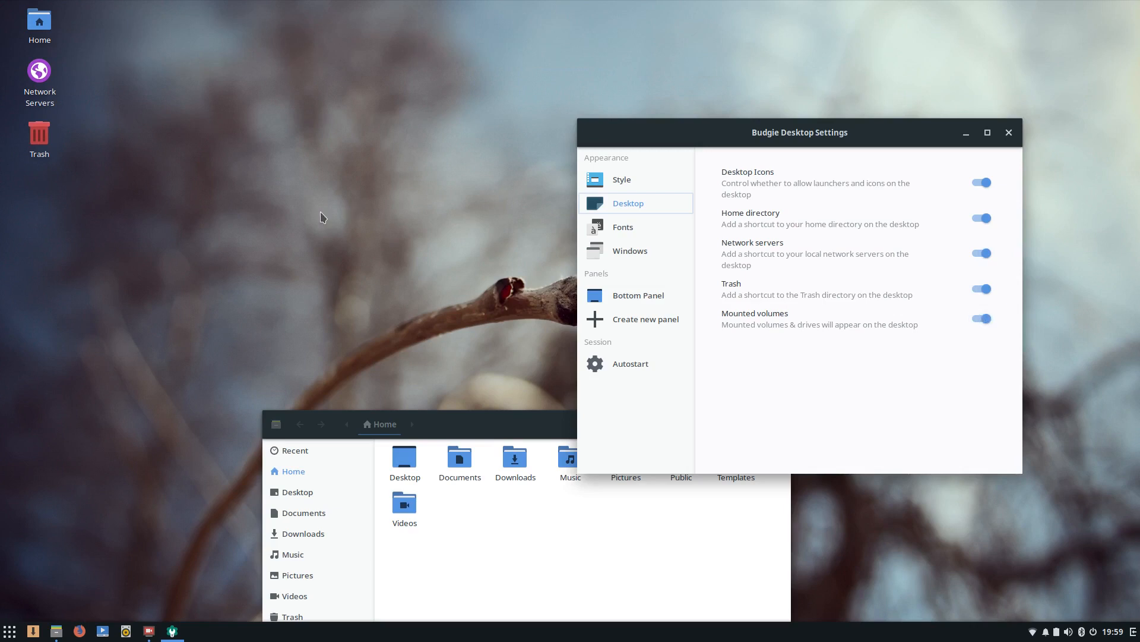
pyautogui.doubleClick(40, 137)
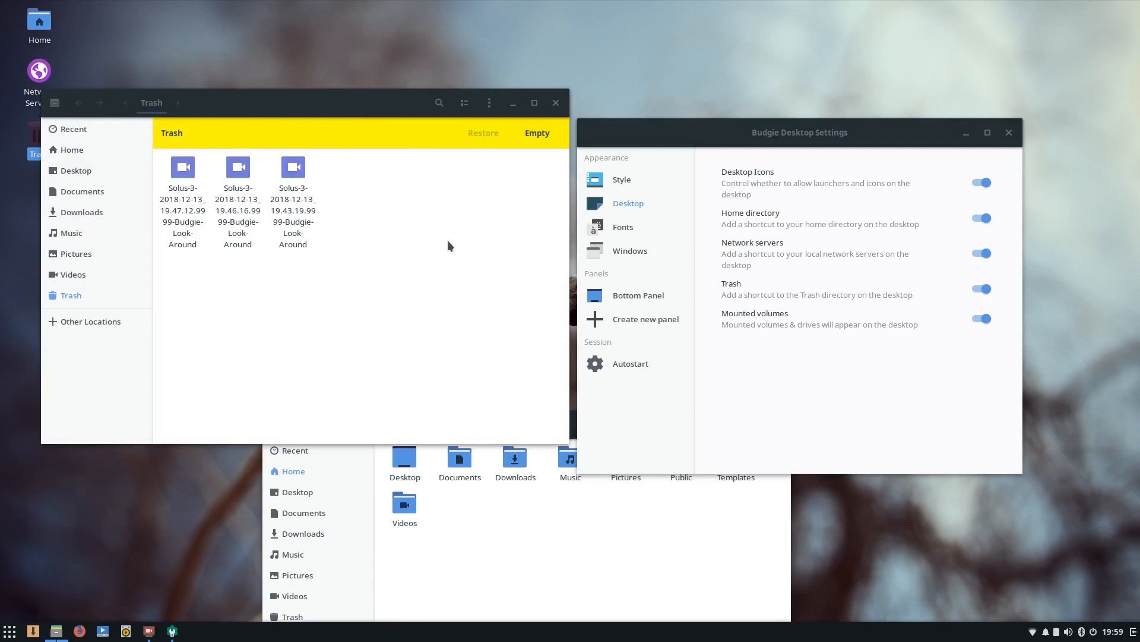
pyautogui.click(556, 103)
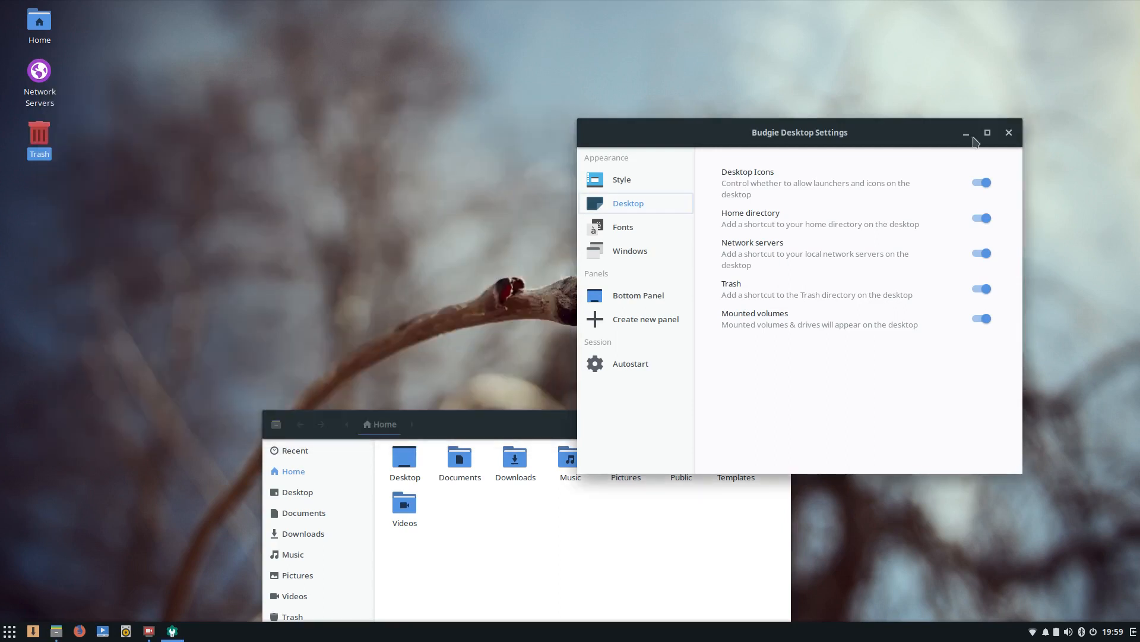
# Turn off the Mounted volumes, Trash, Network servers and Home directory desktop shortcuts again.
pyautogui.click(981, 290)
pyautogui.click(980, 253)
pyautogui.click(980, 218)
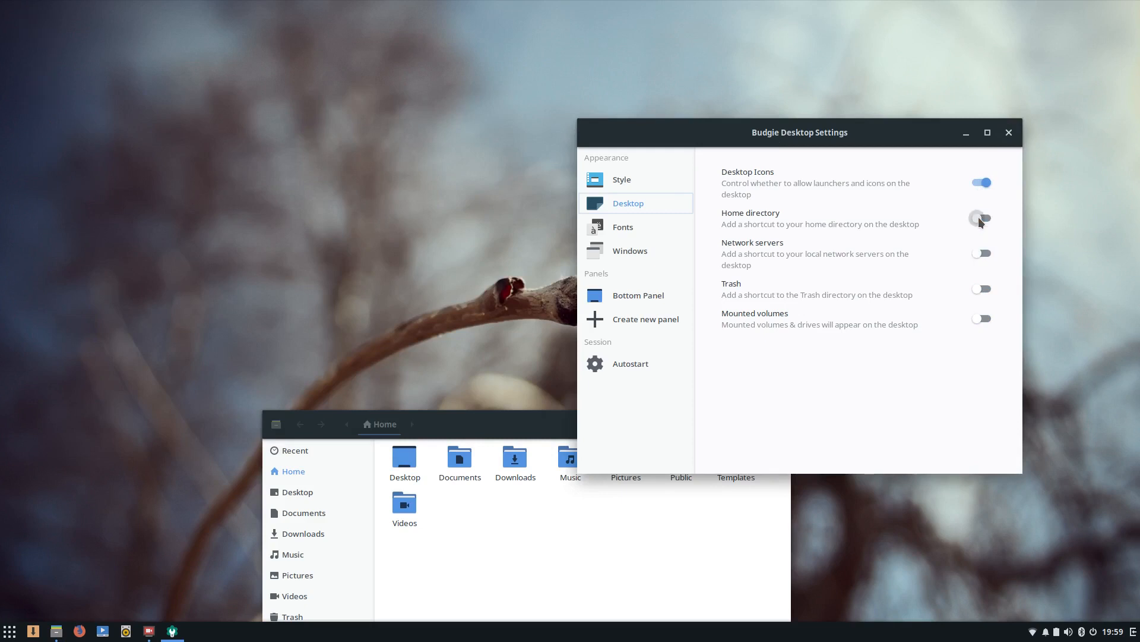
# Toggle Desktop Icons off and on while comparing the file manager's sidebar, leaving the option on.
pyautogui.click(982, 184)
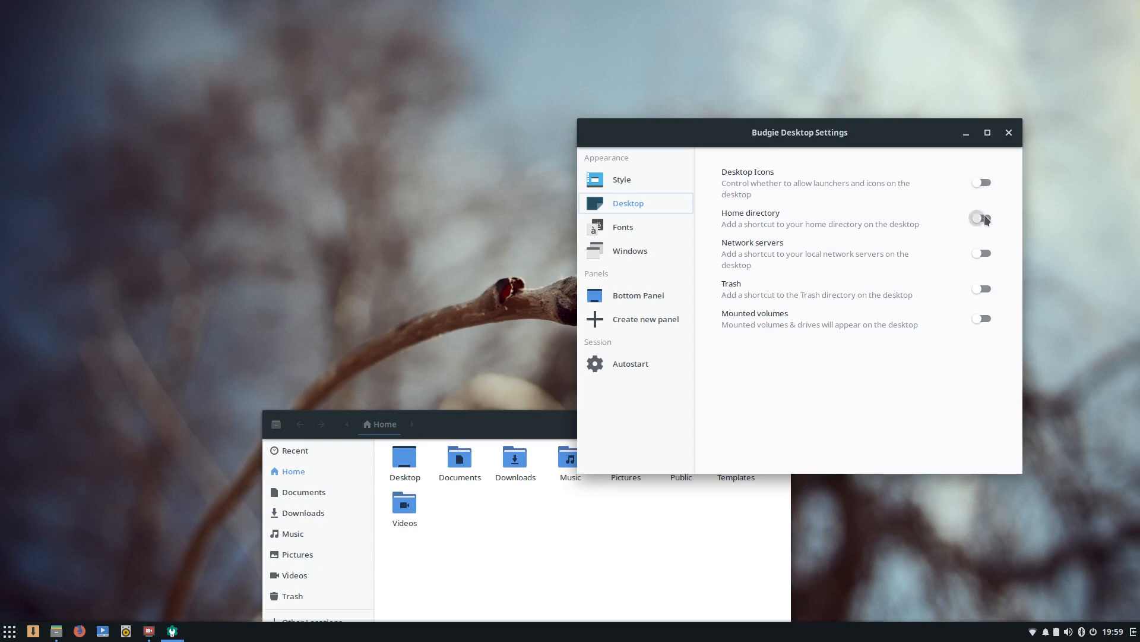
pyautogui.click(985, 183)
pyautogui.click(973, 188)
pyautogui.moveTo(456, 426); pyautogui.dragTo(266, 128)
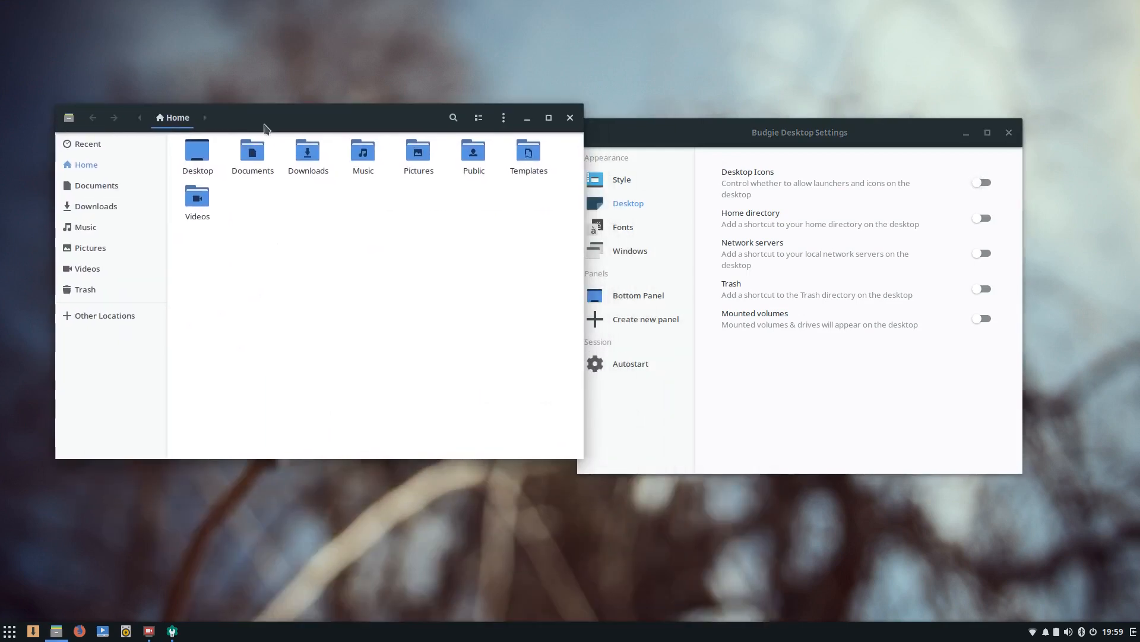
pyautogui.click(989, 185)
pyautogui.click(990, 187)
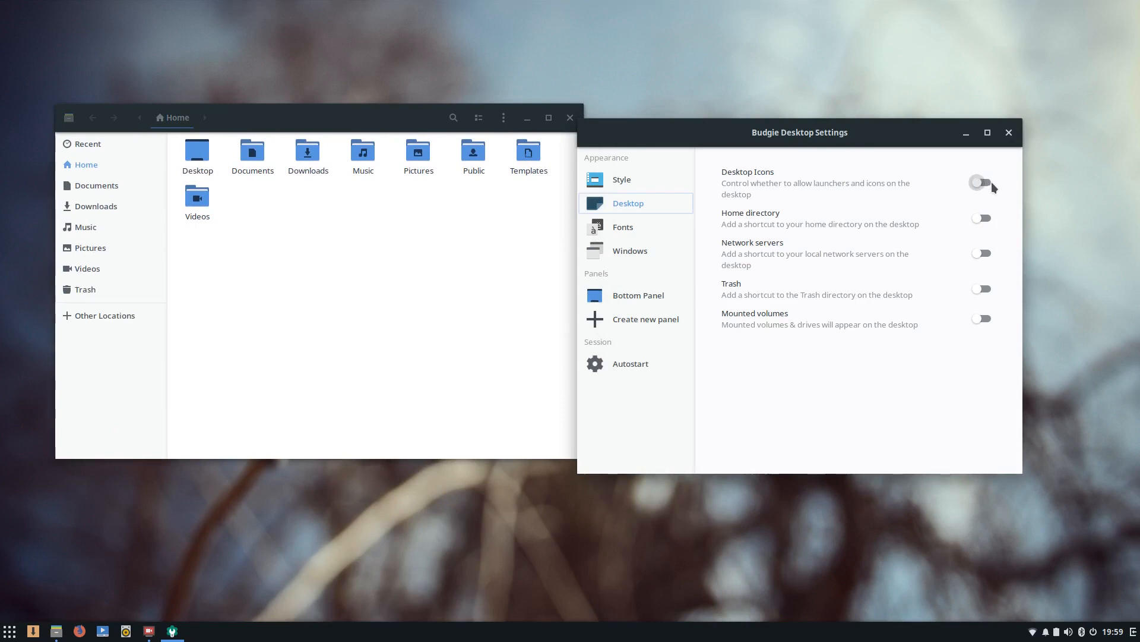
pyautogui.click(995, 187)
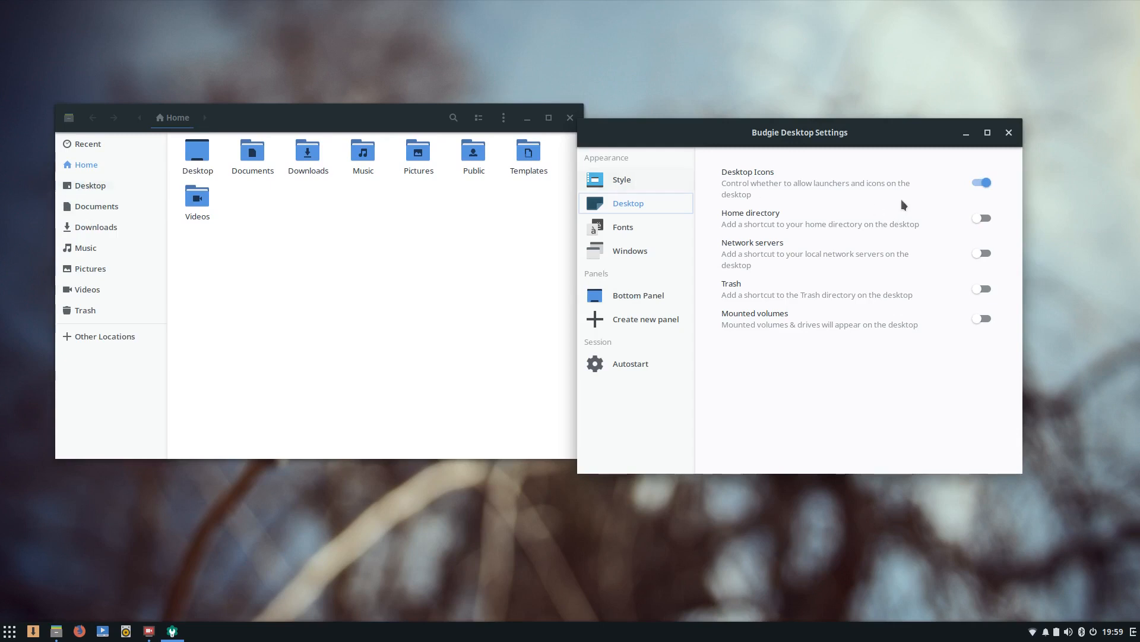
# Review the Fonts, Windows and Bottom Panel settings pages.
pyautogui.click(634, 227)
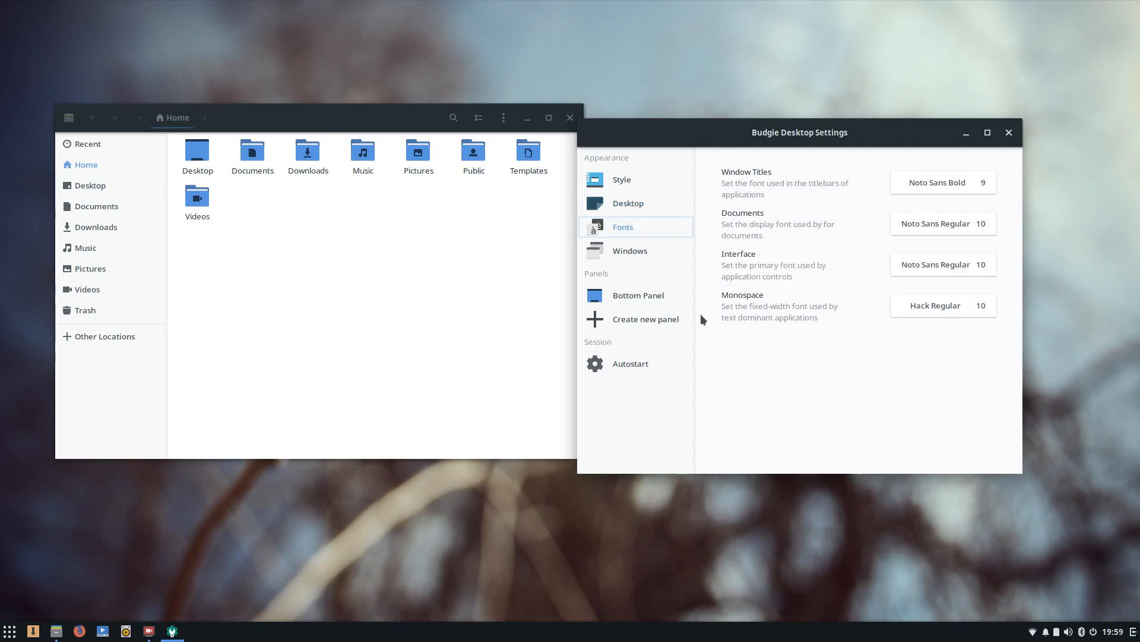
pyautogui.click(673, 248)
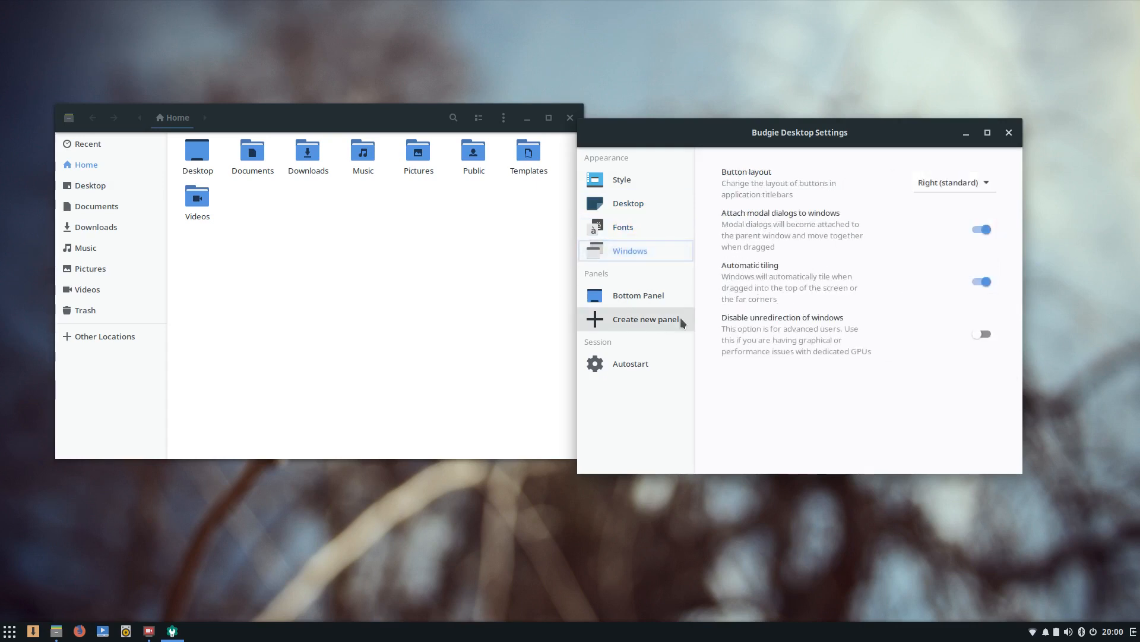
pyautogui.click(631, 295)
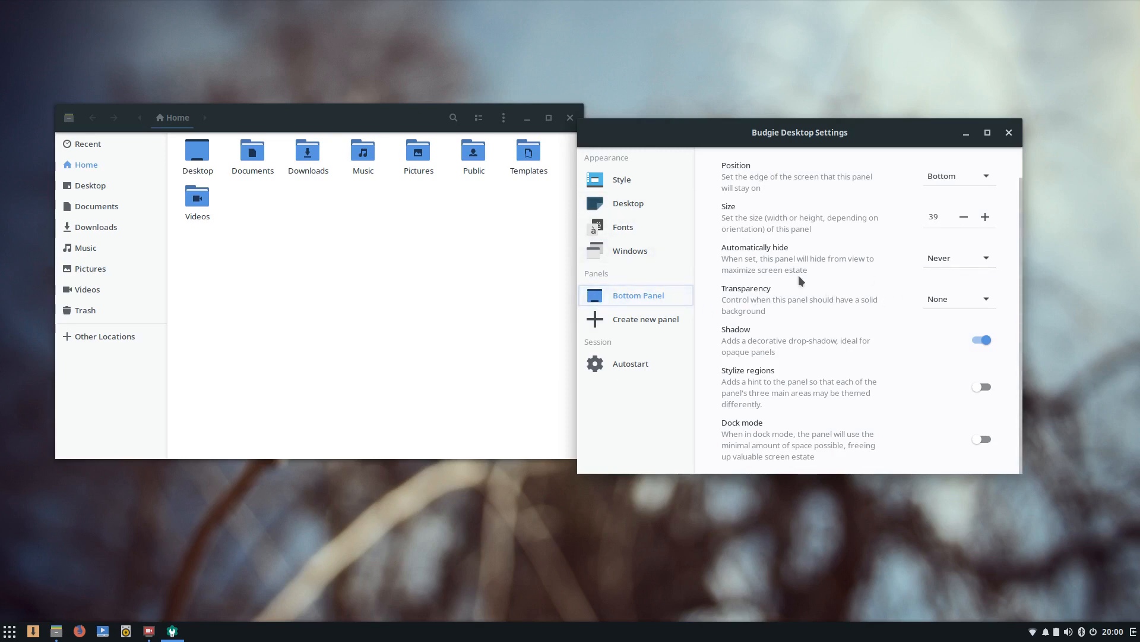
pyautogui.scroll(1, 724, 304)
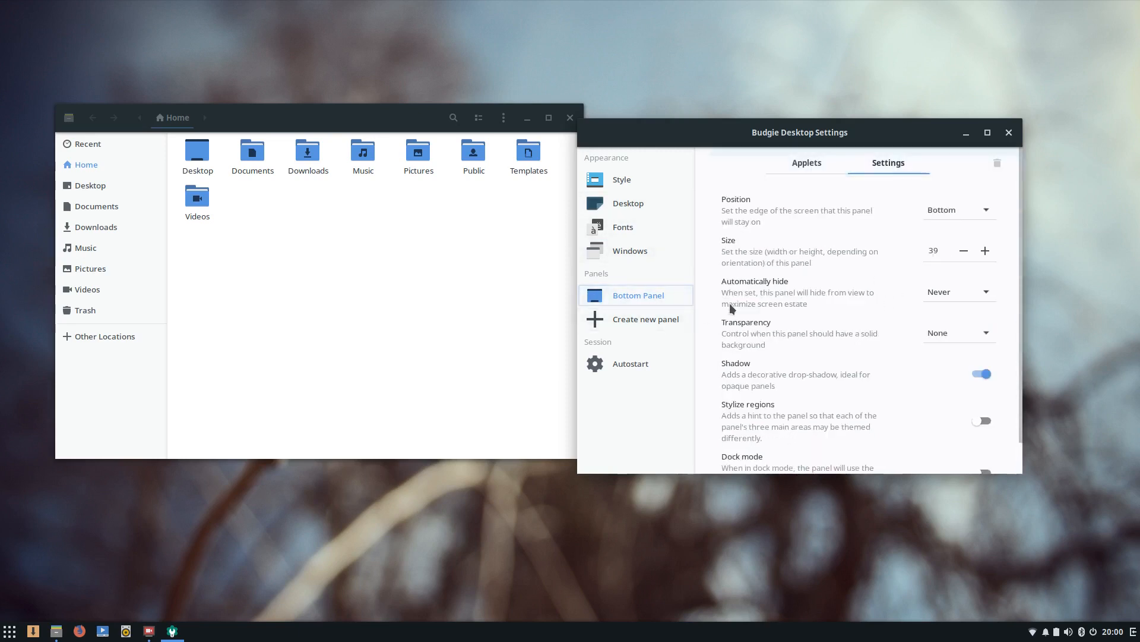
# Add the Night Light applet to the bottom panel.
pyautogui.click(782, 165)
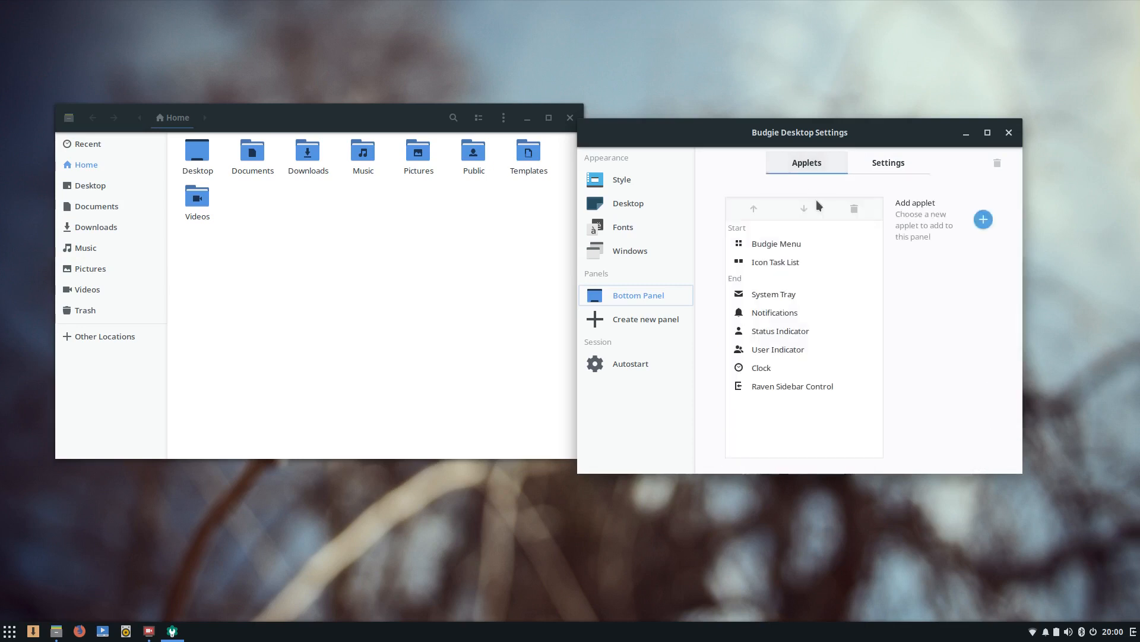
pyautogui.click(983, 219)
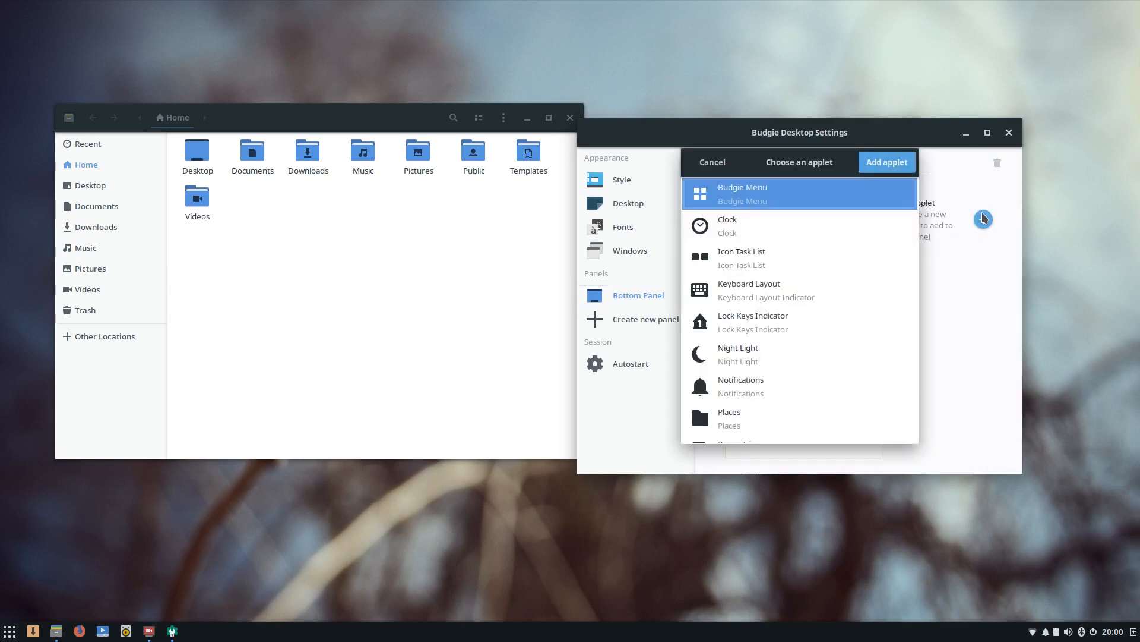
pyautogui.click(764, 354)
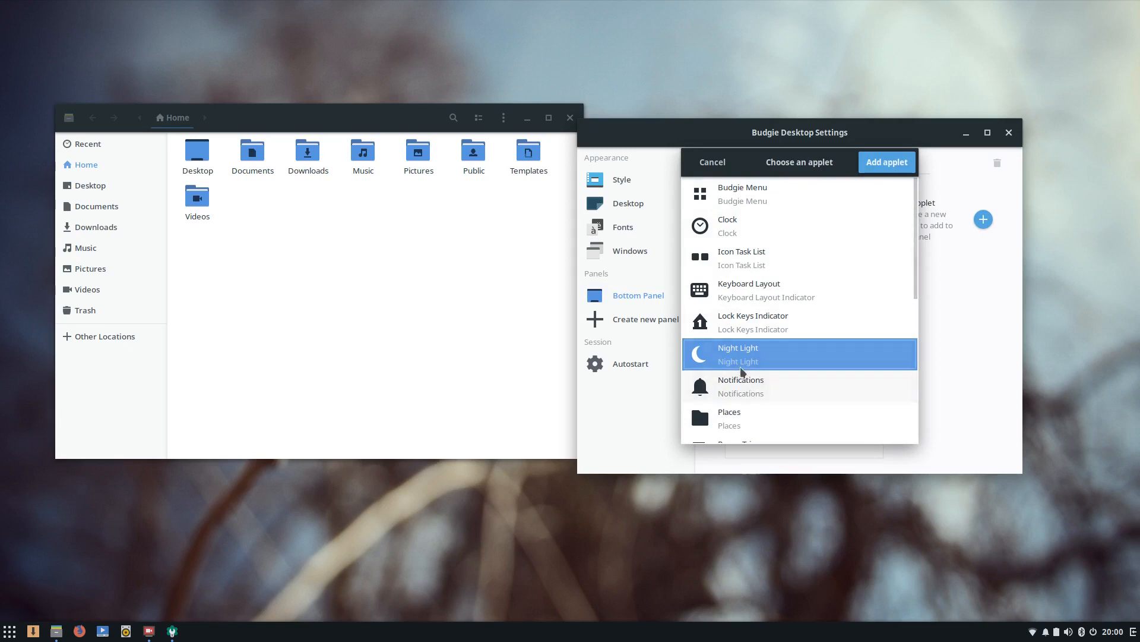
pyautogui.click(885, 163)
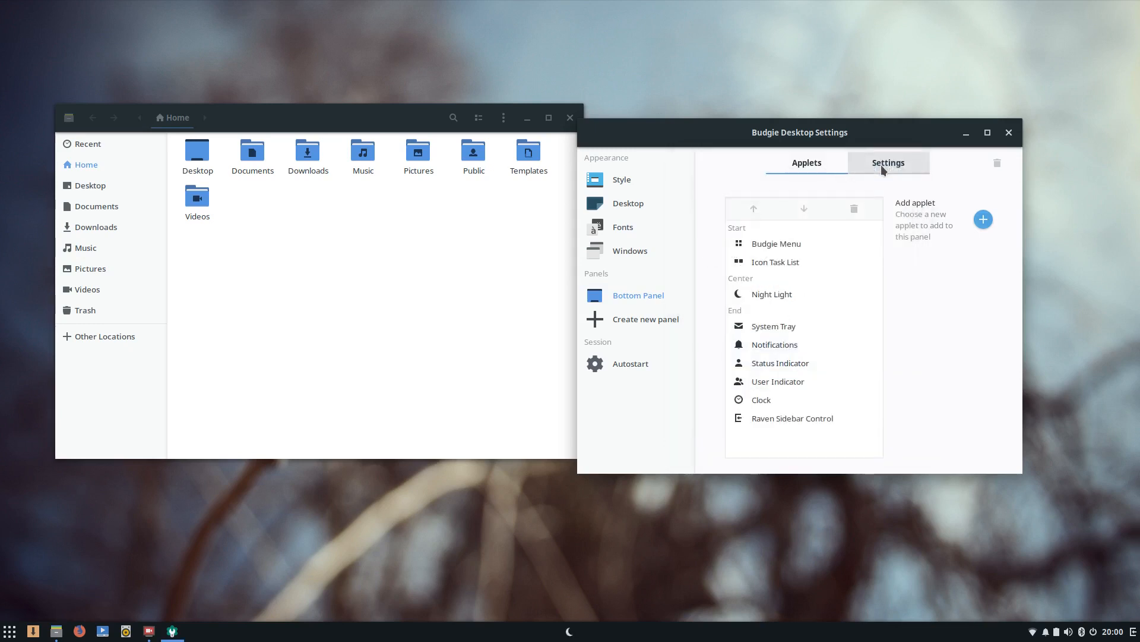
# Try Night Light on and off from its panel applet, leave it off, and close its popover.
pyautogui.click(569, 634)
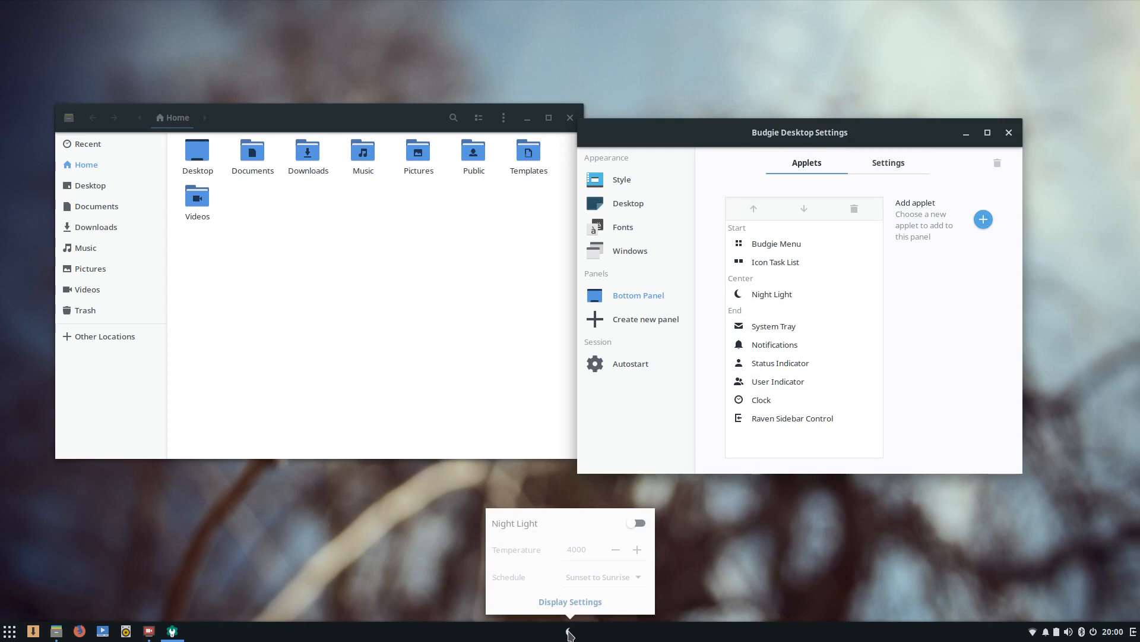
pyautogui.click(637, 523)
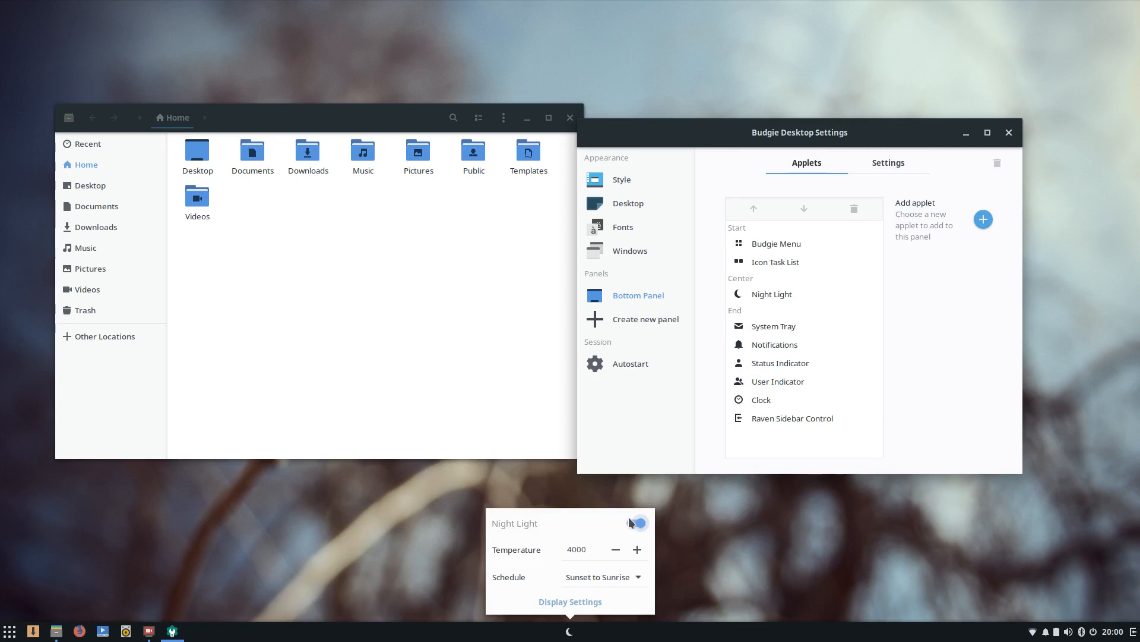
pyautogui.click(635, 528)
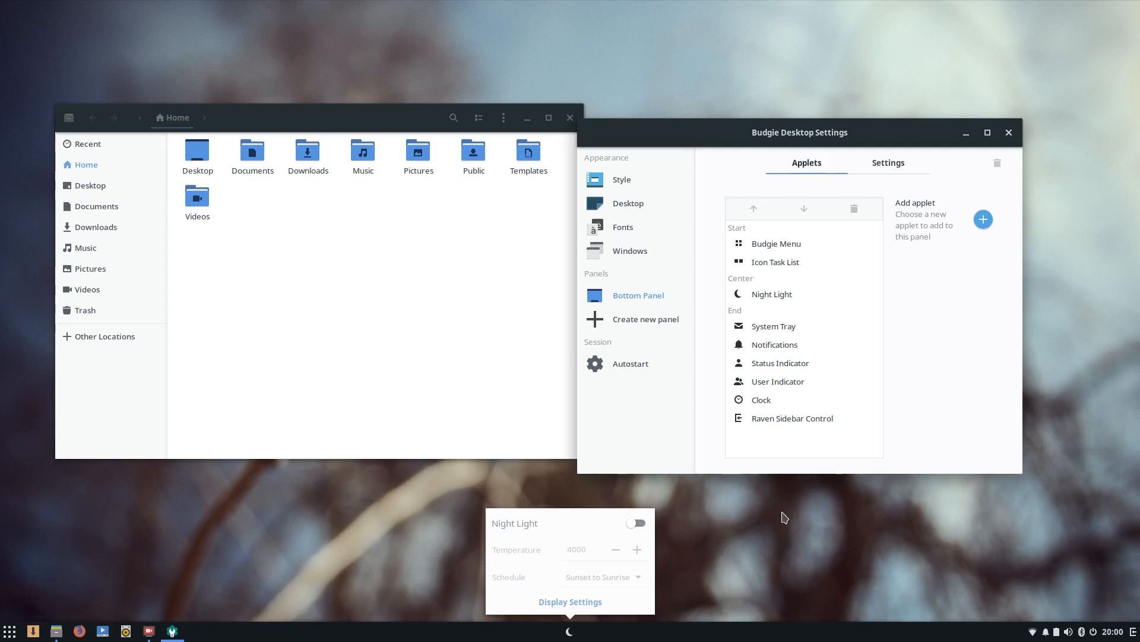
pyautogui.click(419, 559)
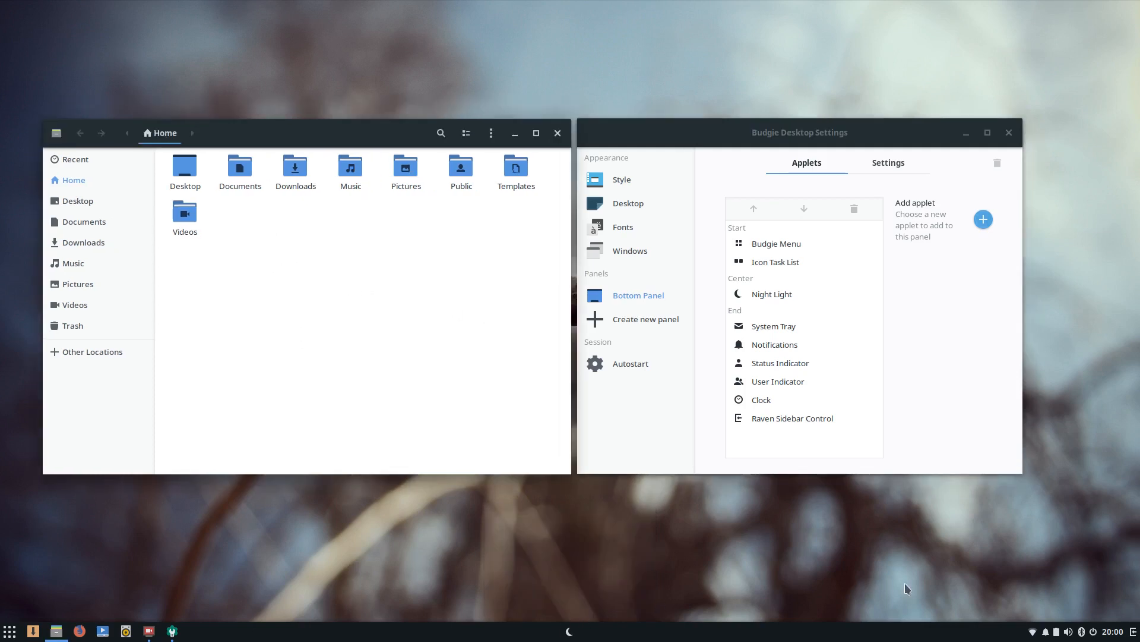
# Move the Night Light applet to the very start of the bottom panel, ahead of Budgie Menu.
pyautogui.click(770, 294)
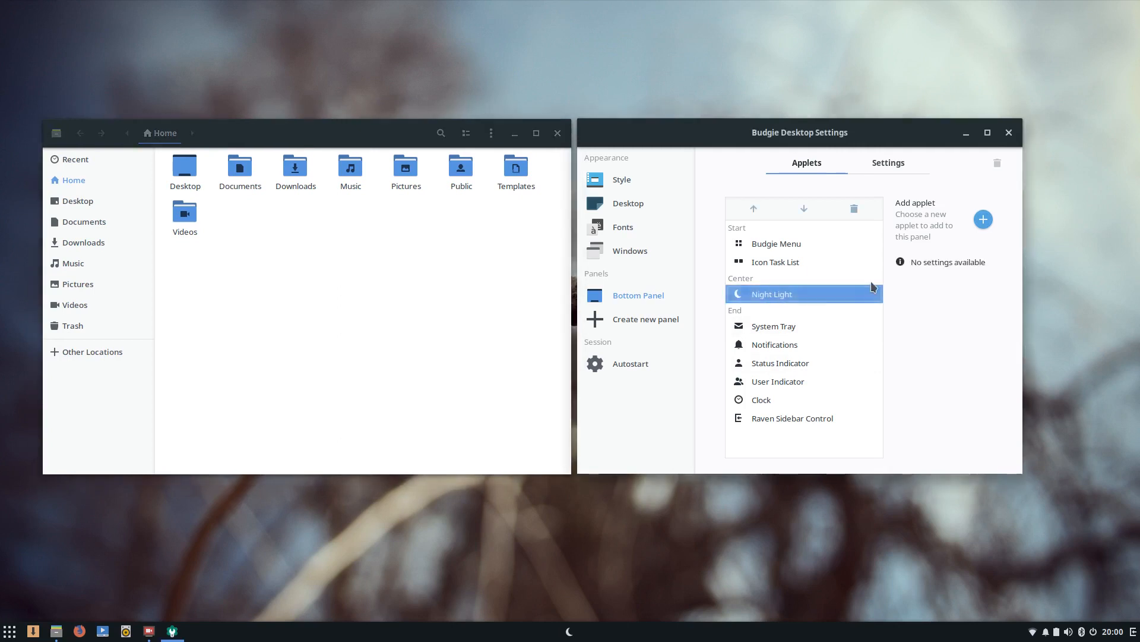
pyautogui.click(758, 205)
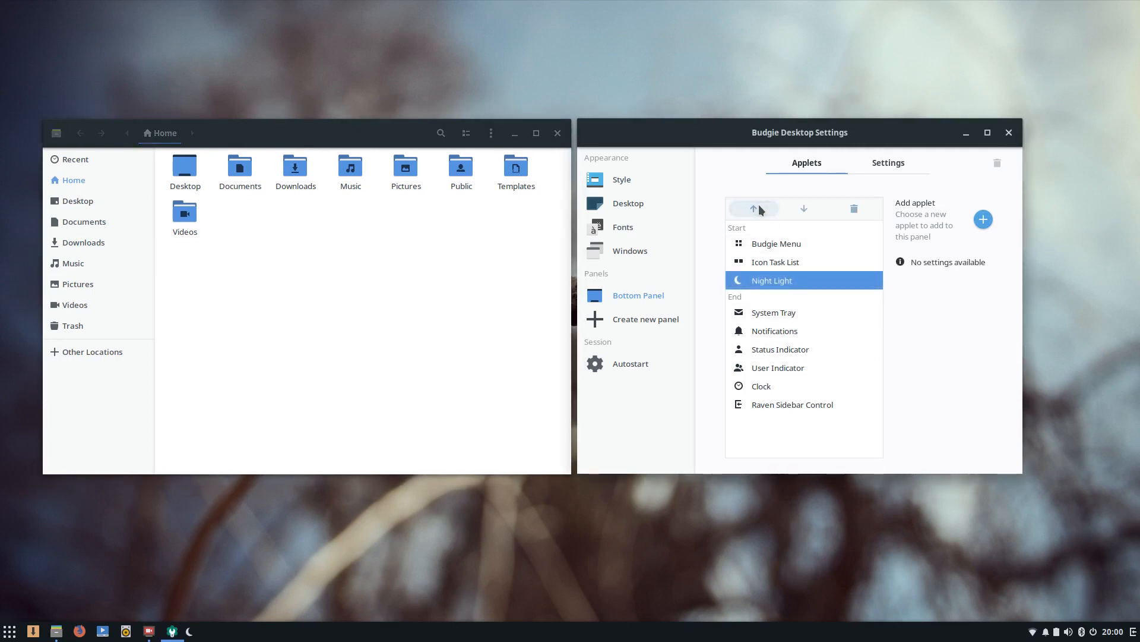
pyautogui.click(758, 204)
pyautogui.click(758, 204)
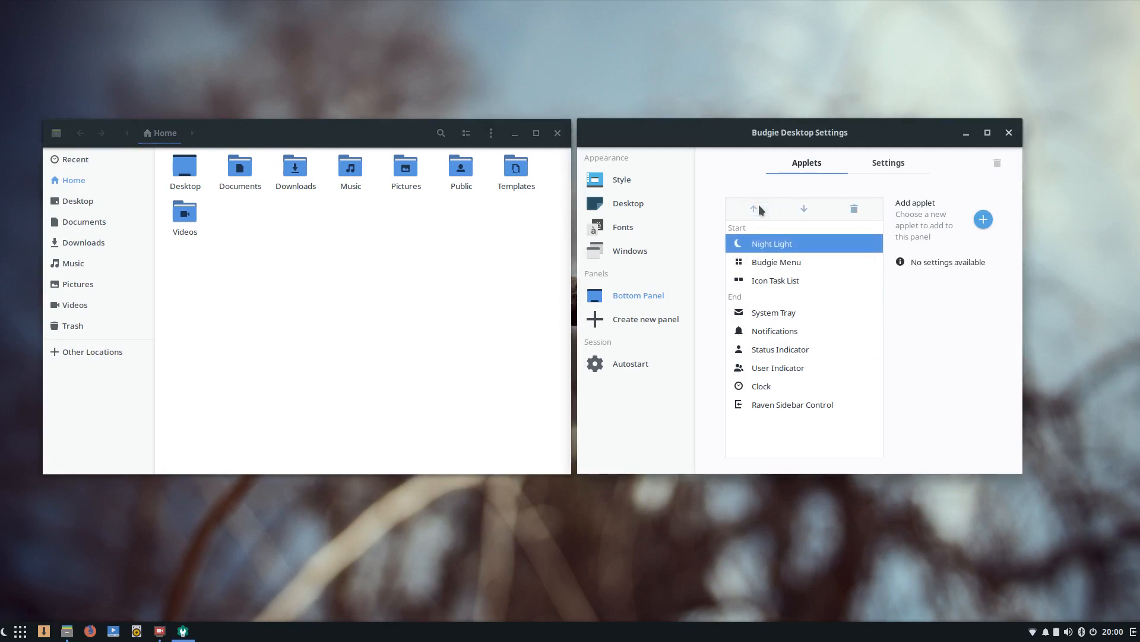
# Move the Night Light applet to the far end of the bottom panel, after Raven Sidebar Control.
pyautogui.click(803, 209)
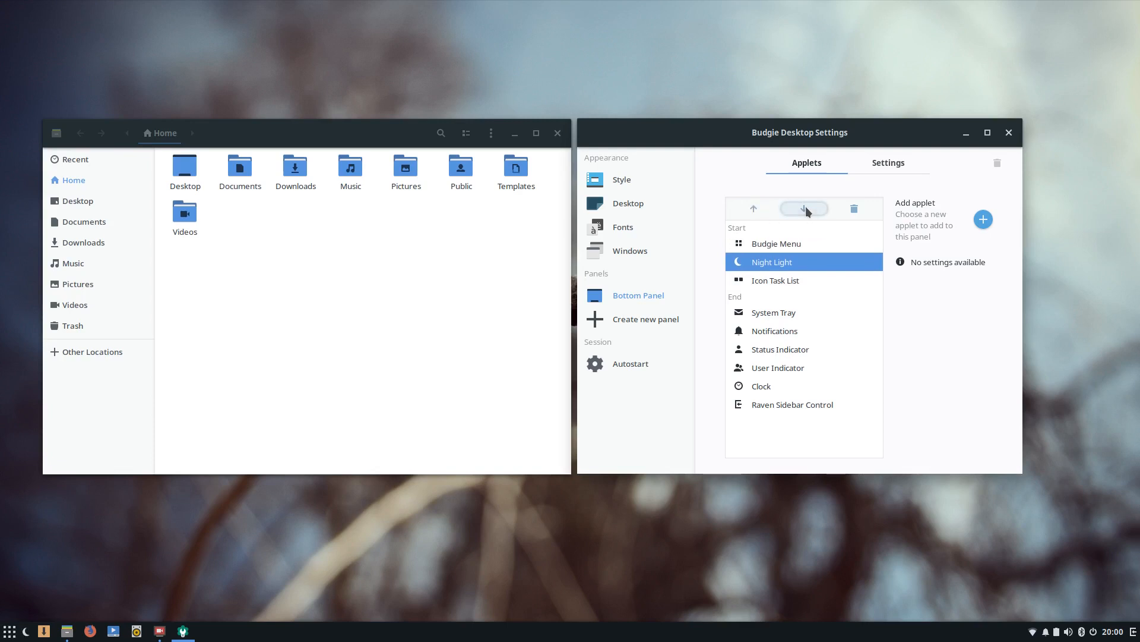
pyautogui.click(805, 206)
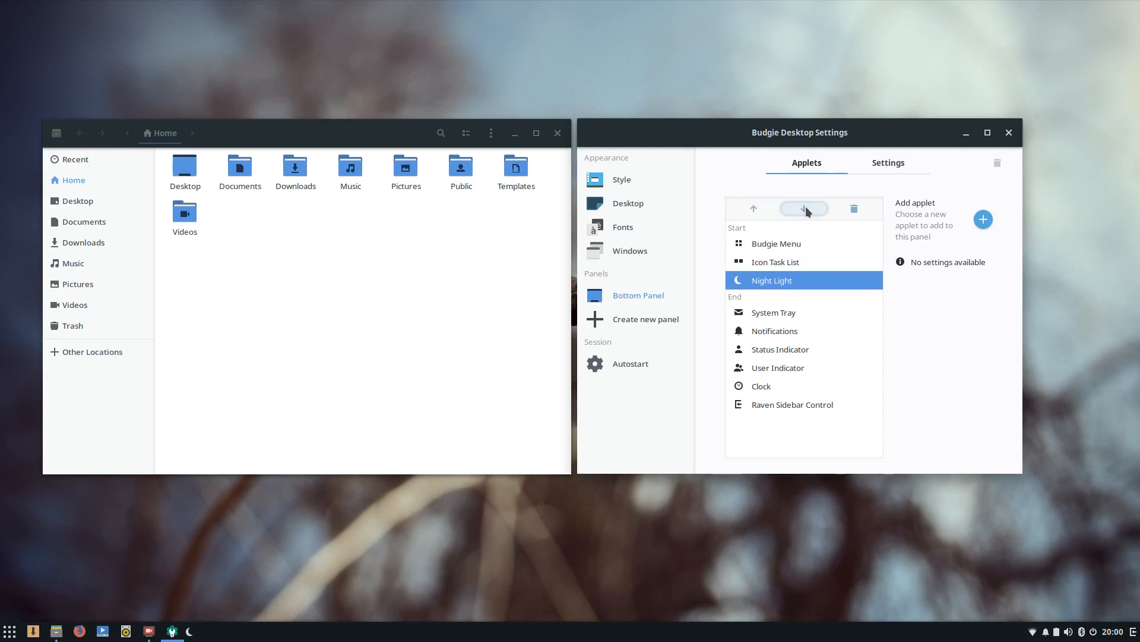
pyautogui.click(805, 206)
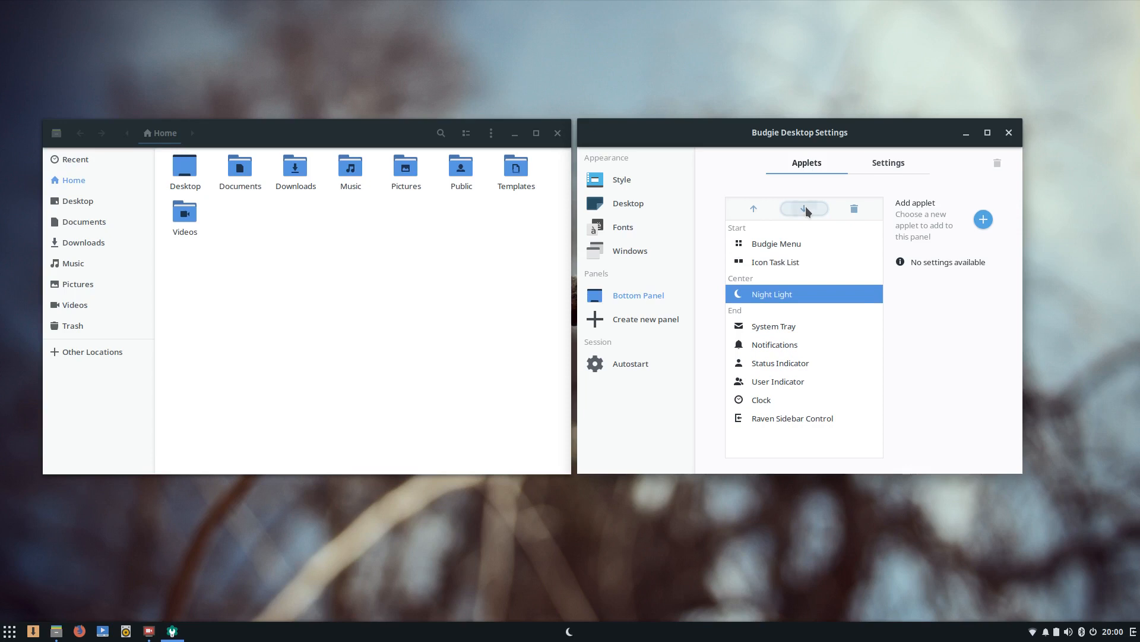
pyautogui.click(805, 205)
pyautogui.click(806, 206)
pyautogui.click(806, 206)
pyautogui.click(805, 205)
pyautogui.click(806, 205)
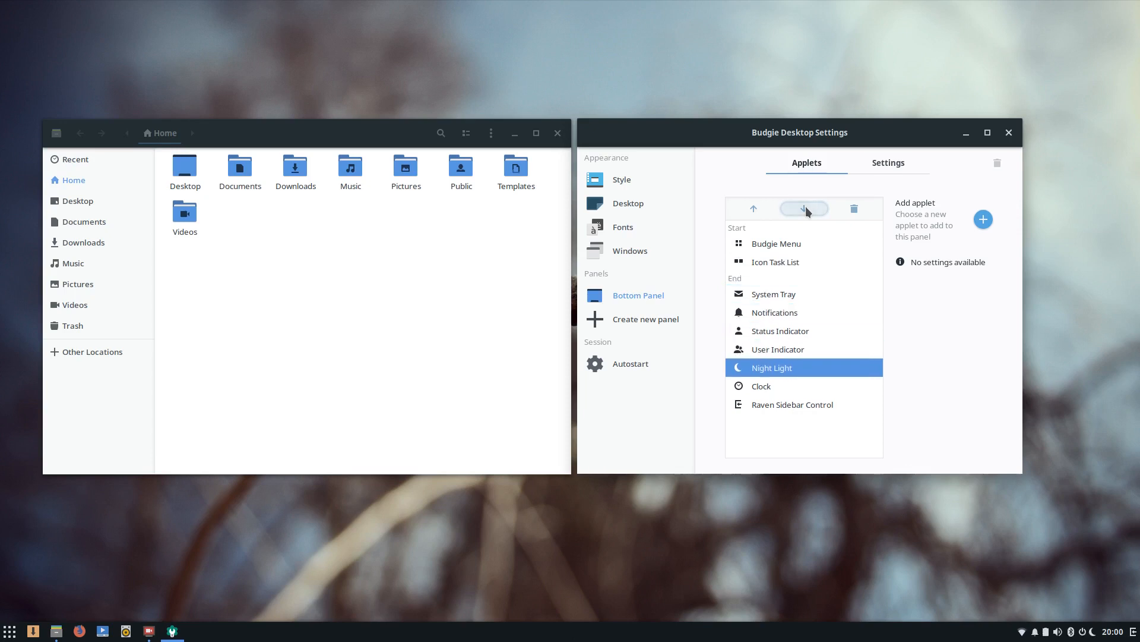
pyautogui.click(806, 206)
pyautogui.click(806, 205)
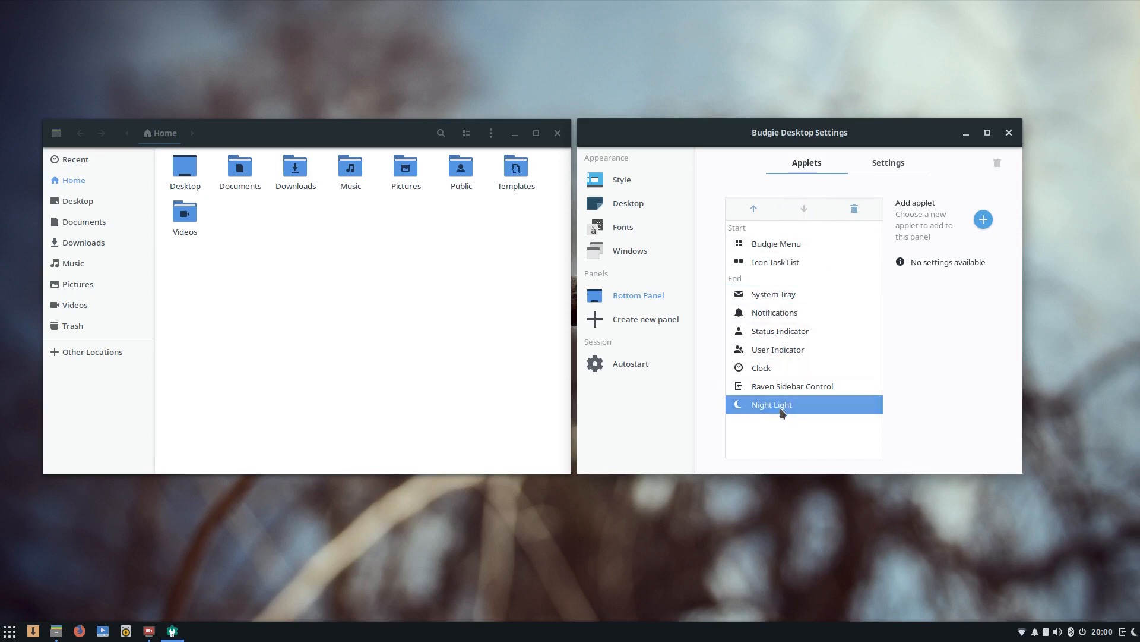
# Remove the Night Light applet from the bottom panel, and close the Budgie Desktop Settings and file manager windows.
pyautogui.click(810, 401)
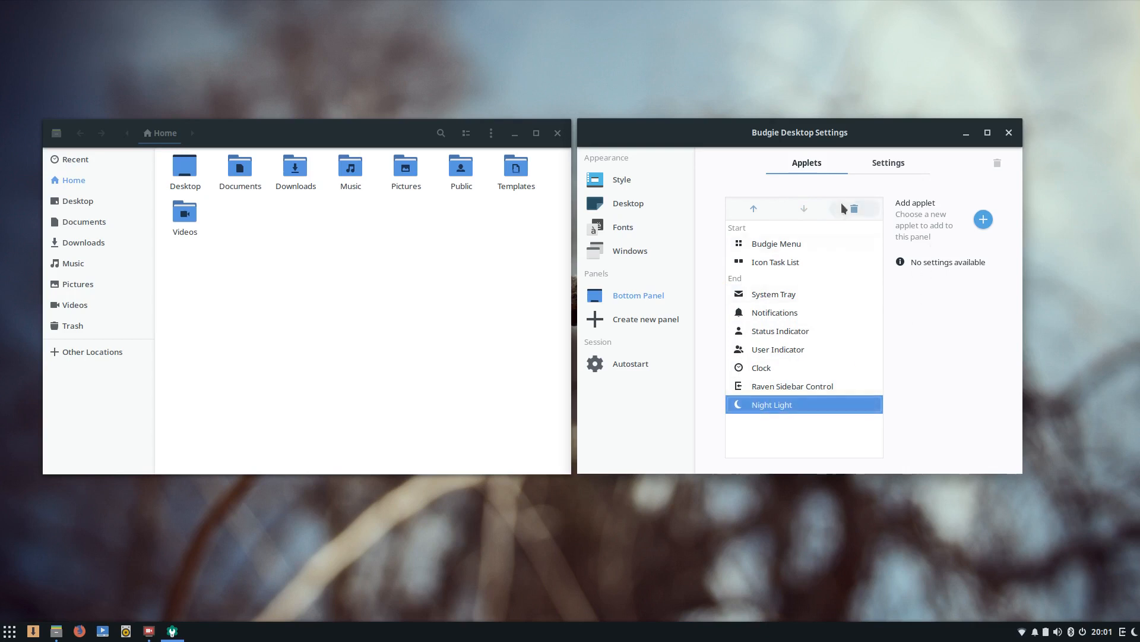
pyautogui.click(856, 209)
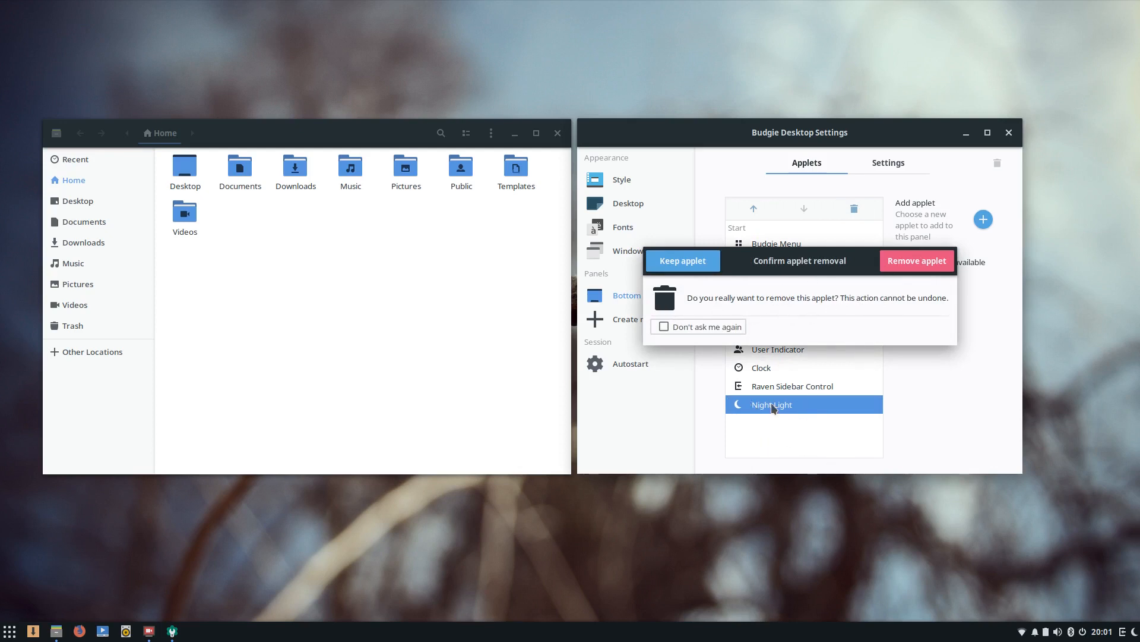
pyautogui.click(913, 266)
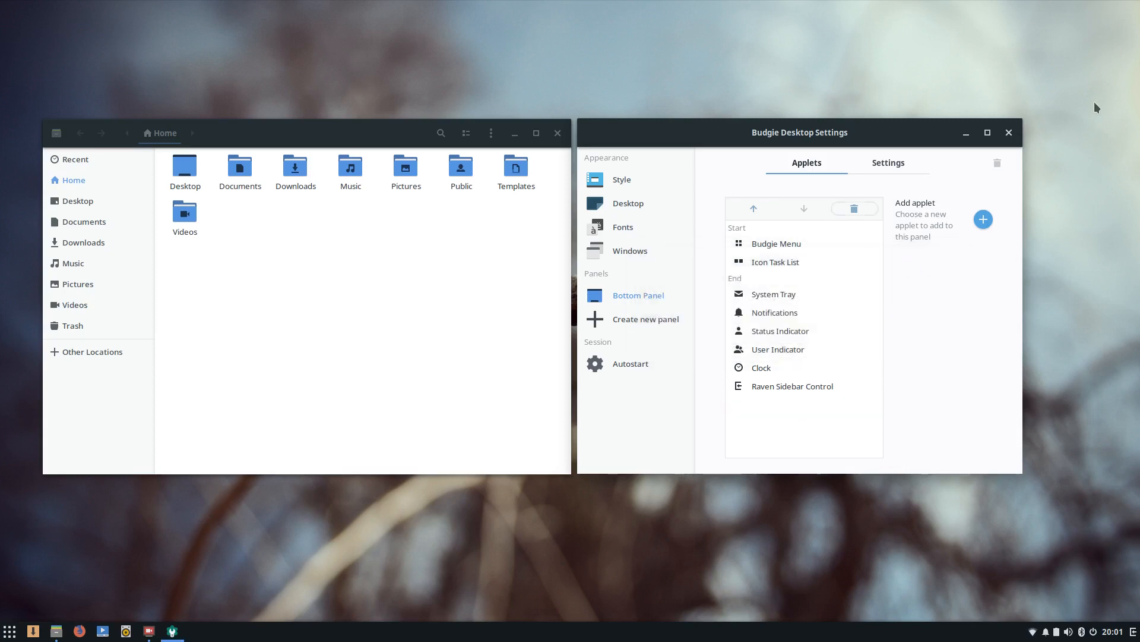
pyautogui.click(1009, 132)
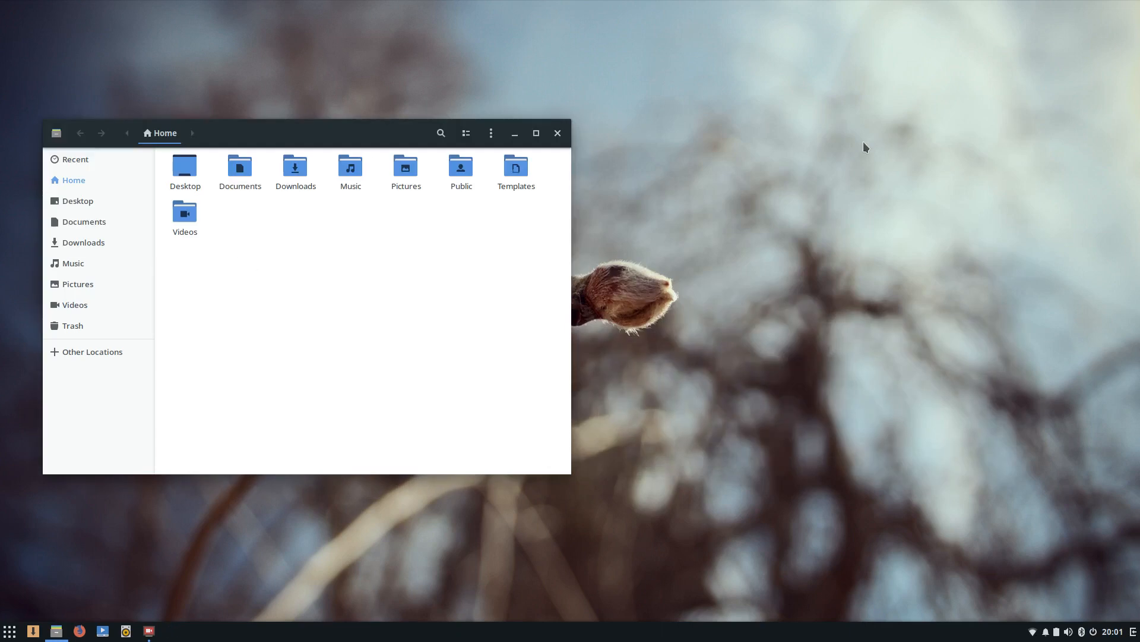
pyautogui.click(556, 133)
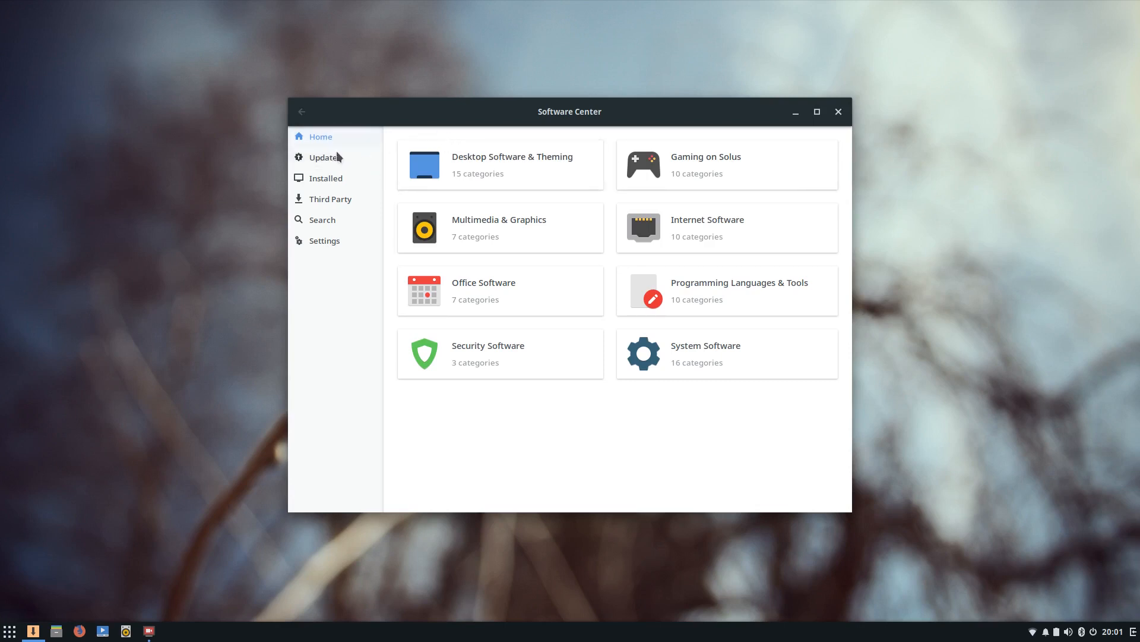
# Switch to the Software Center and skim the KDE Desktop - Core System packages under Desktop Software & Theming.
pyautogui.click(526, 157)
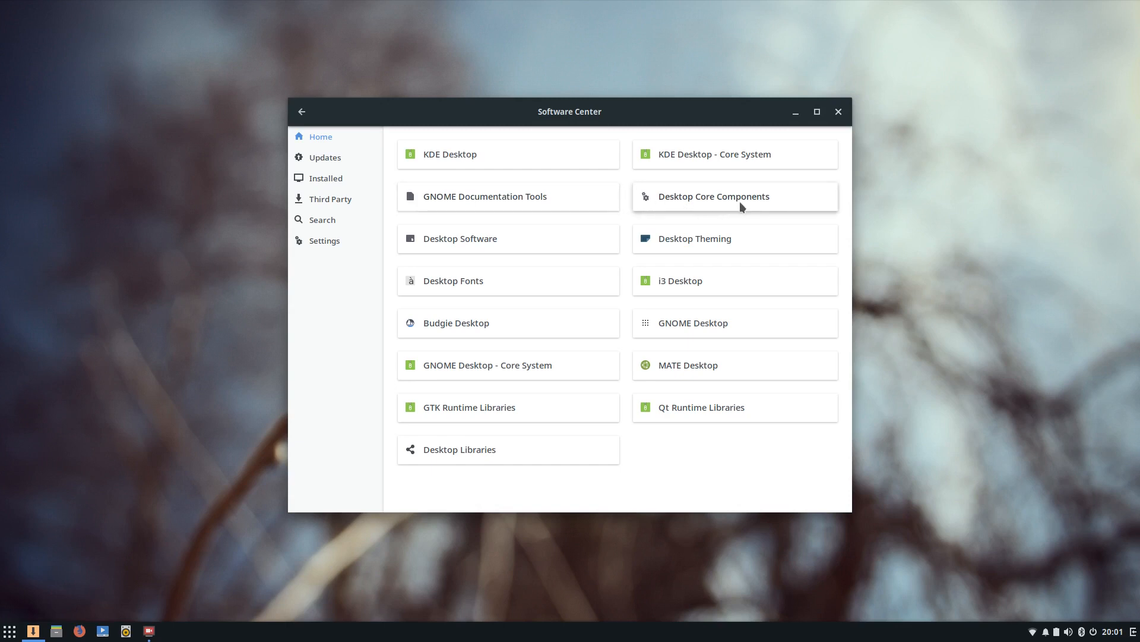
pyautogui.click(723, 161)
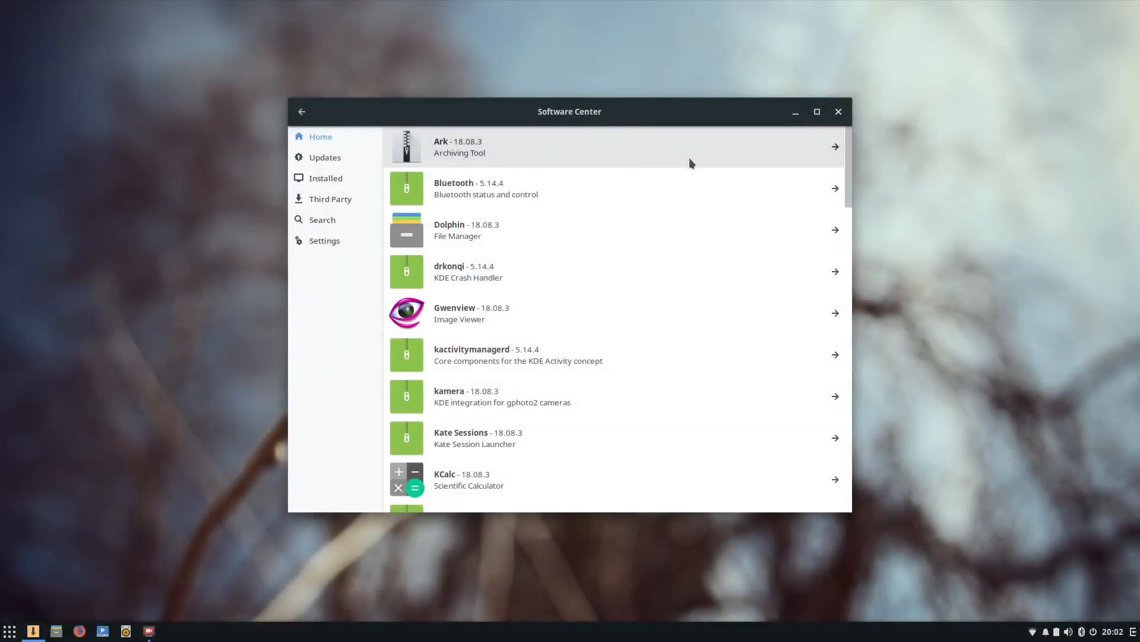
pyautogui.scroll(-5, 530, 302)
pyautogui.scroll(1, 472, 323)
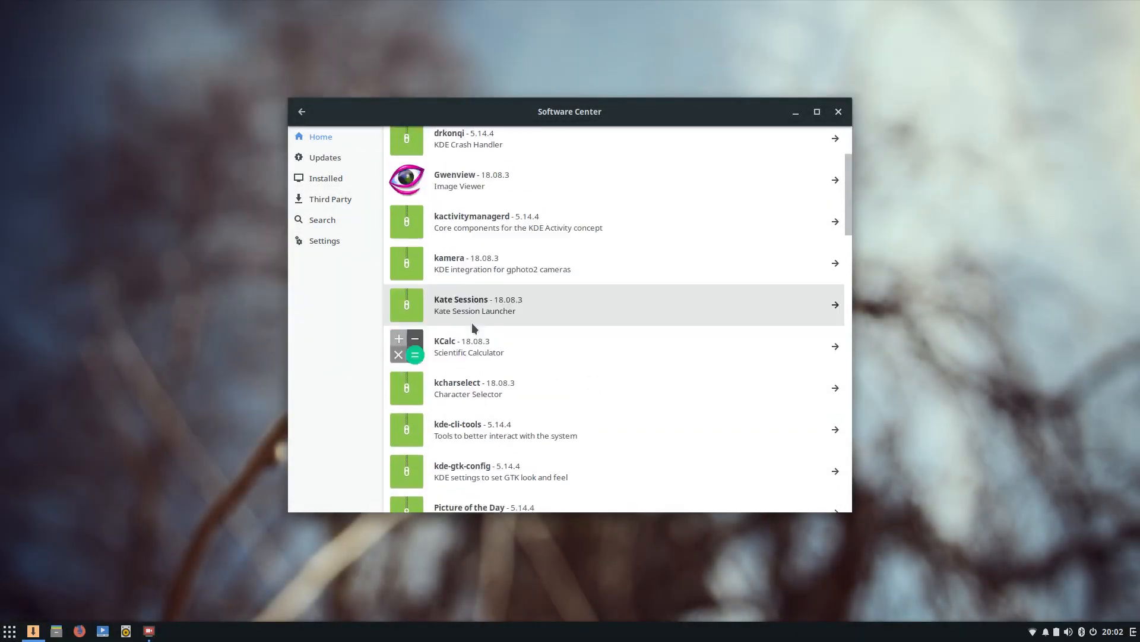
# View the details page of the Dolphin file manager package, and return to the Software Center's home overview.
pyautogui.scroll(3, 472, 322)
pyautogui.click(456, 234)
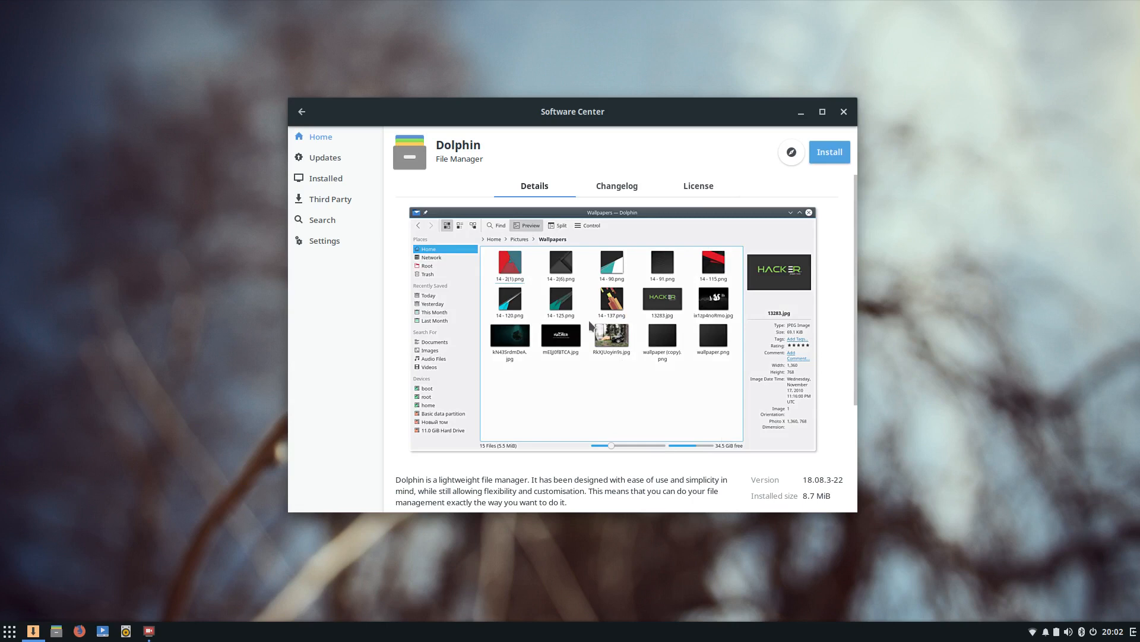
pyautogui.scroll(-2, 583, 315)
pyautogui.scroll(2, 582, 315)
pyautogui.click(302, 112)
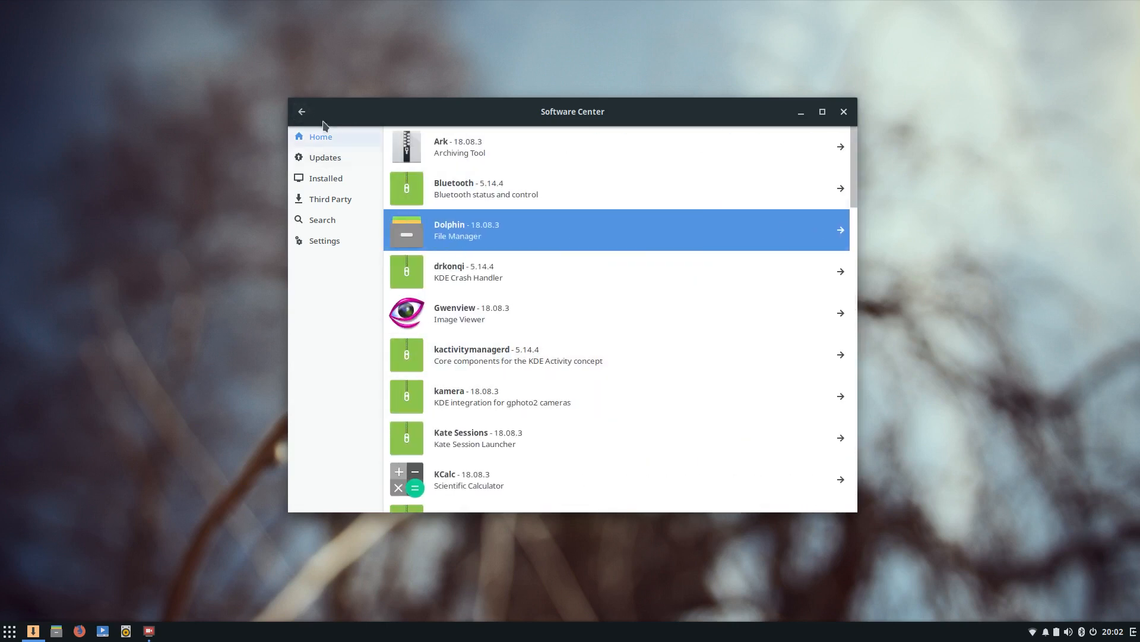
pyautogui.click(318, 135)
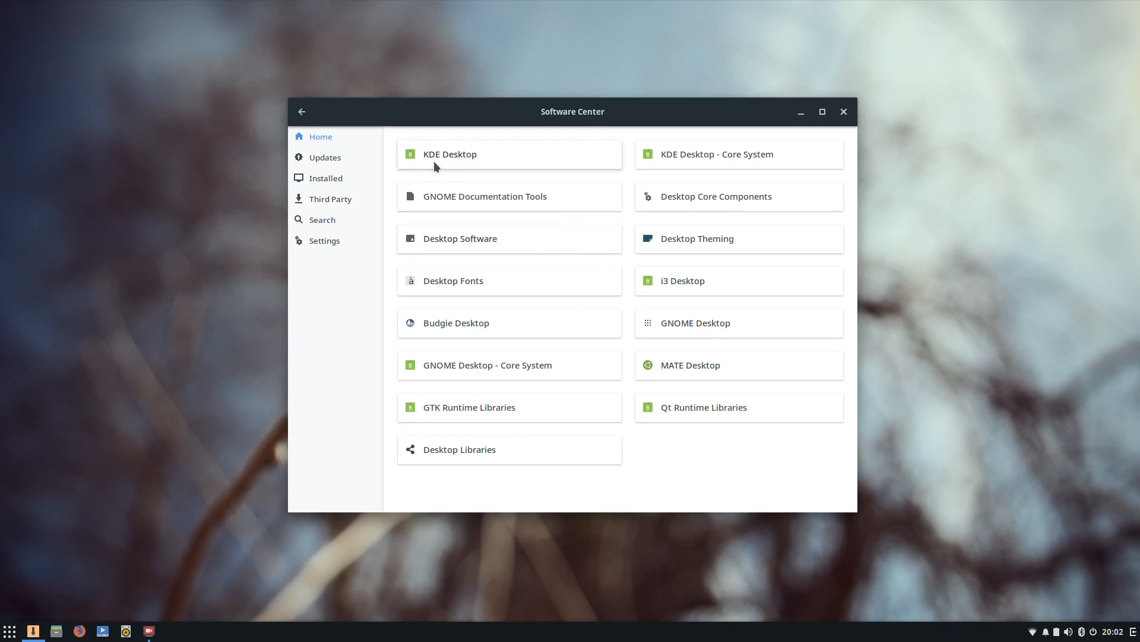
pyautogui.click(302, 112)
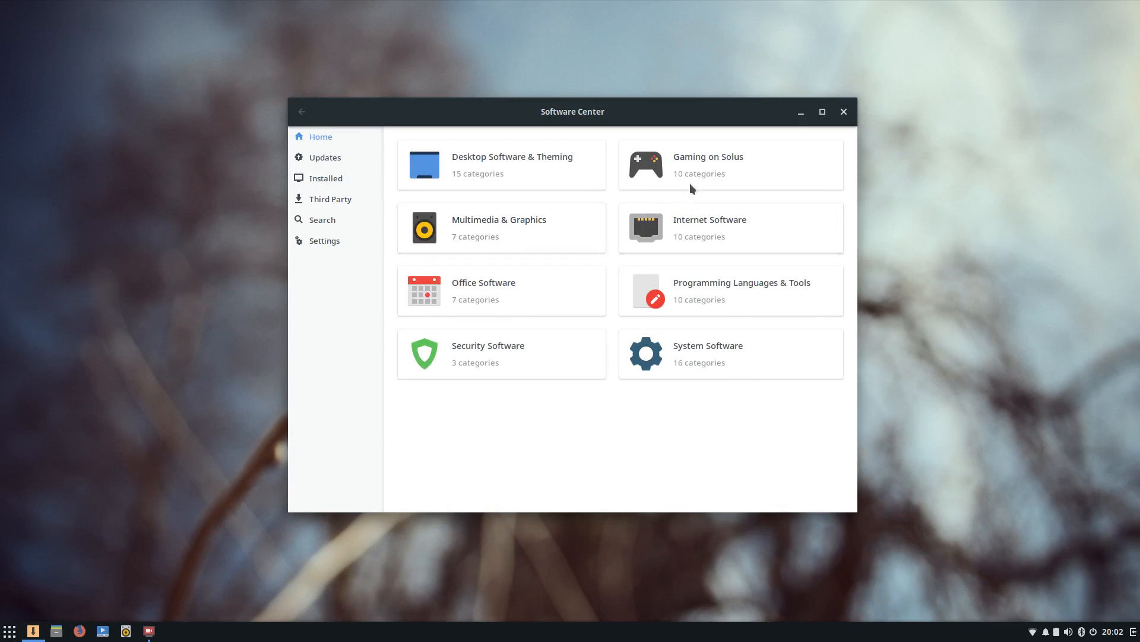
# Look through the subcategories of Gaming on Solus, Multimedia & Graphics and Internet Software, returning to the home overview after each.
pyautogui.click(714, 166)
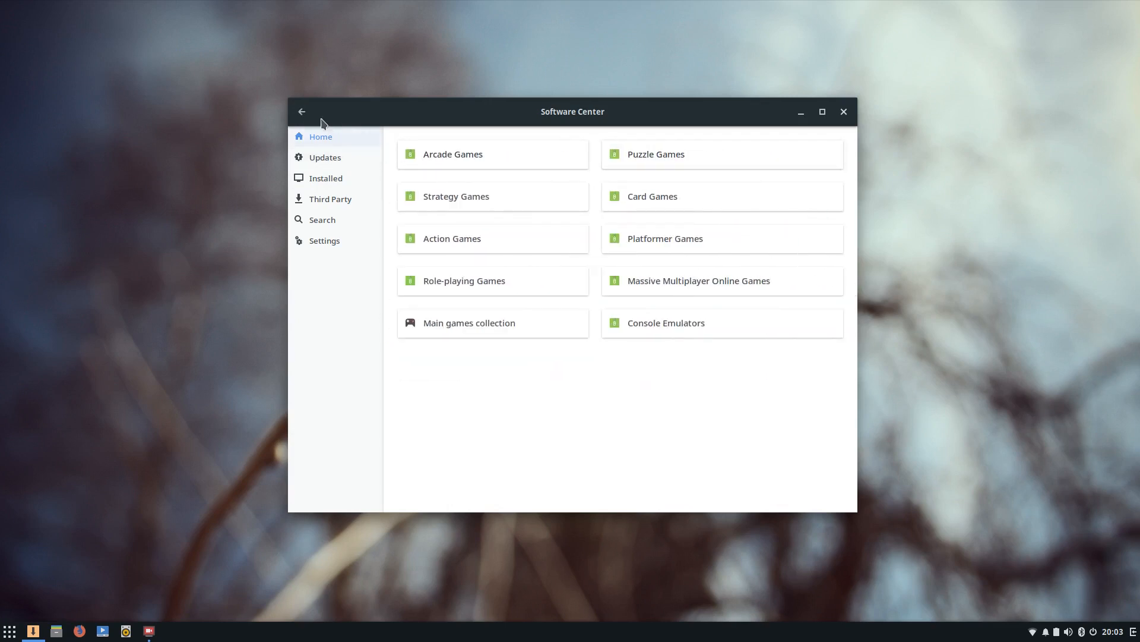
pyautogui.click(303, 112)
pyautogui.click(466, 219)
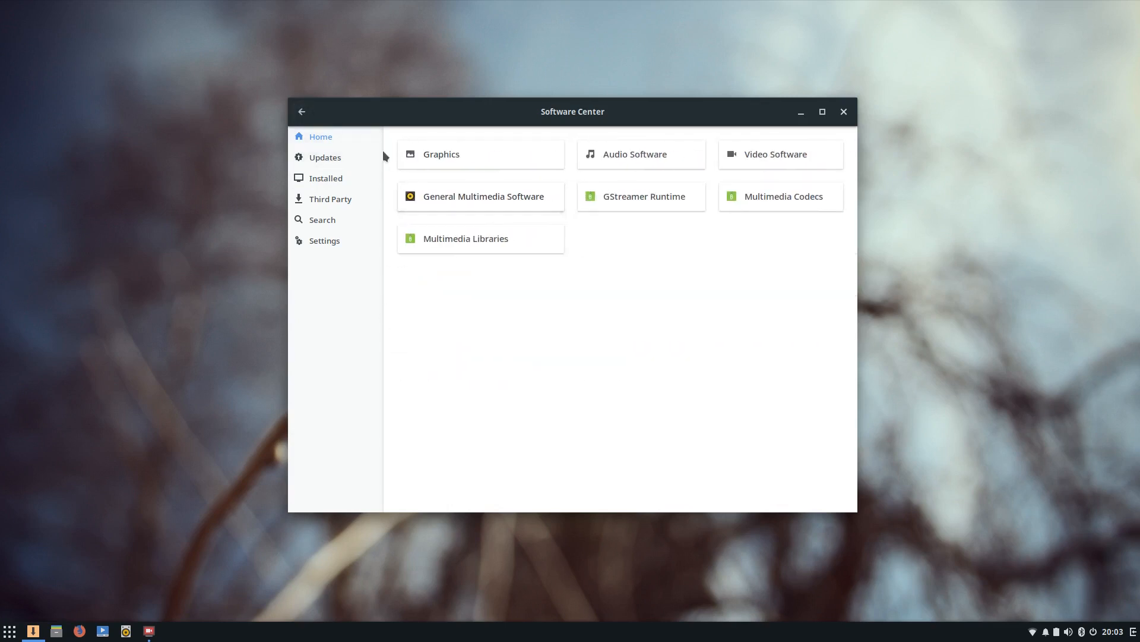
pyautogui.click(303, 111)
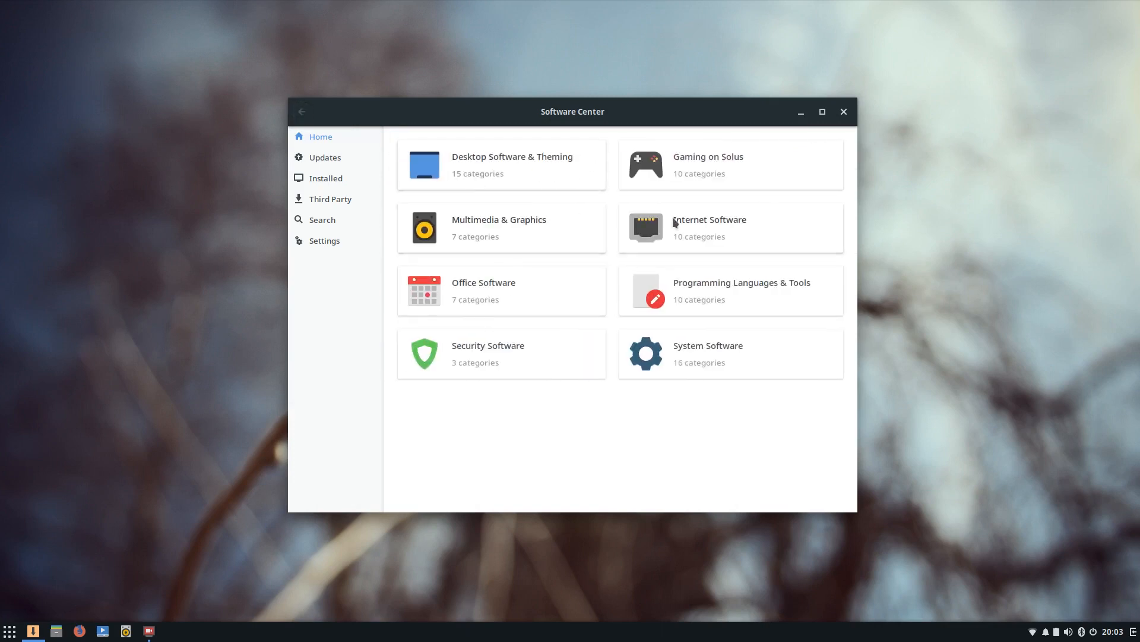
pyautogui.click(723, 220)
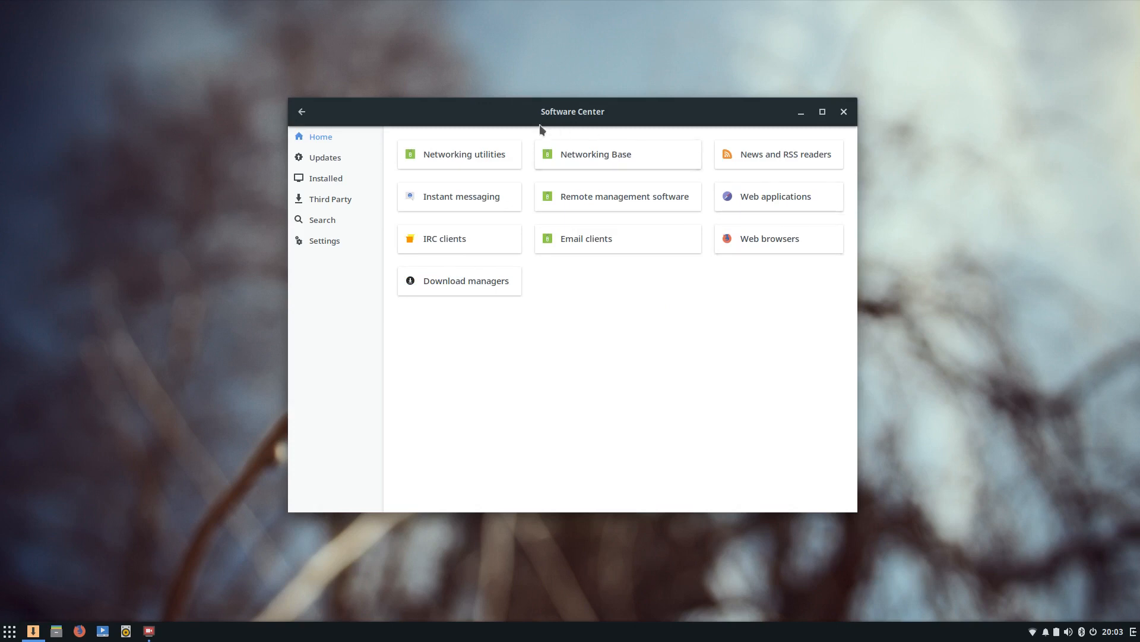
pyautogui.click(302, 111)
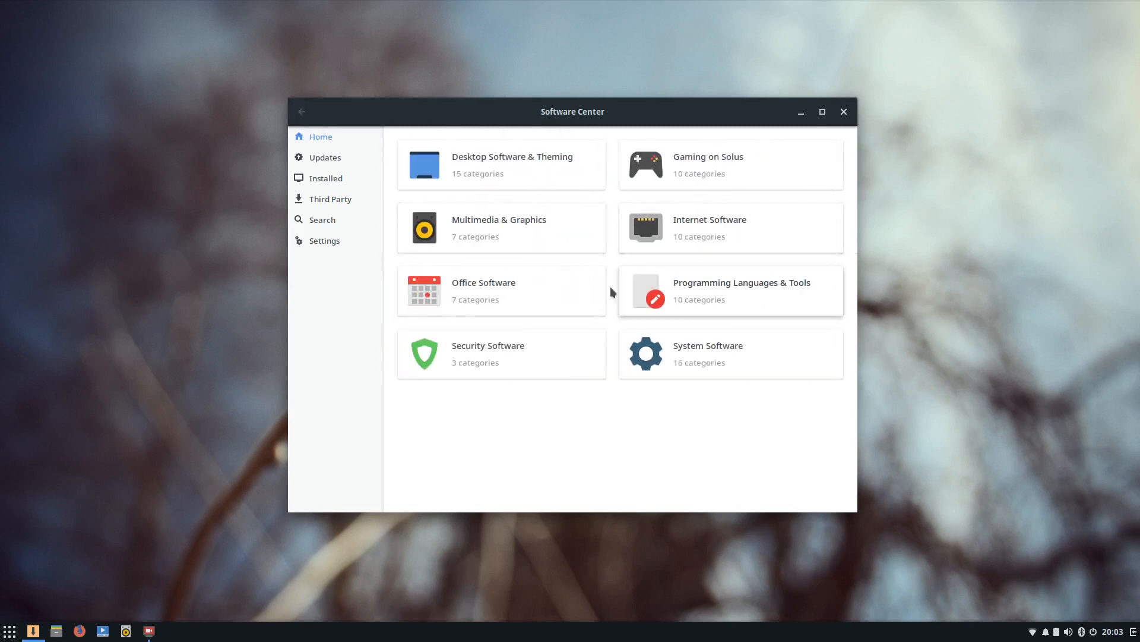
# Look through the subcategories of Office Software, Programming Languages & Tools and Security Software, returning to the home overview after each.
pyautogui.click(525, 283)
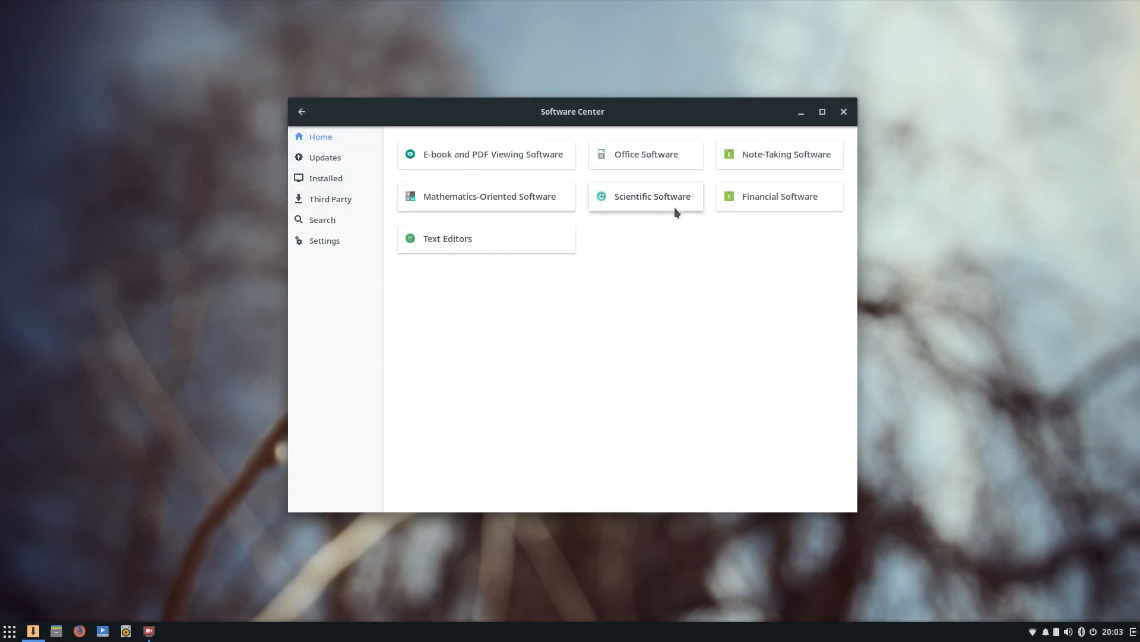
pyautogui.click(302, 112)
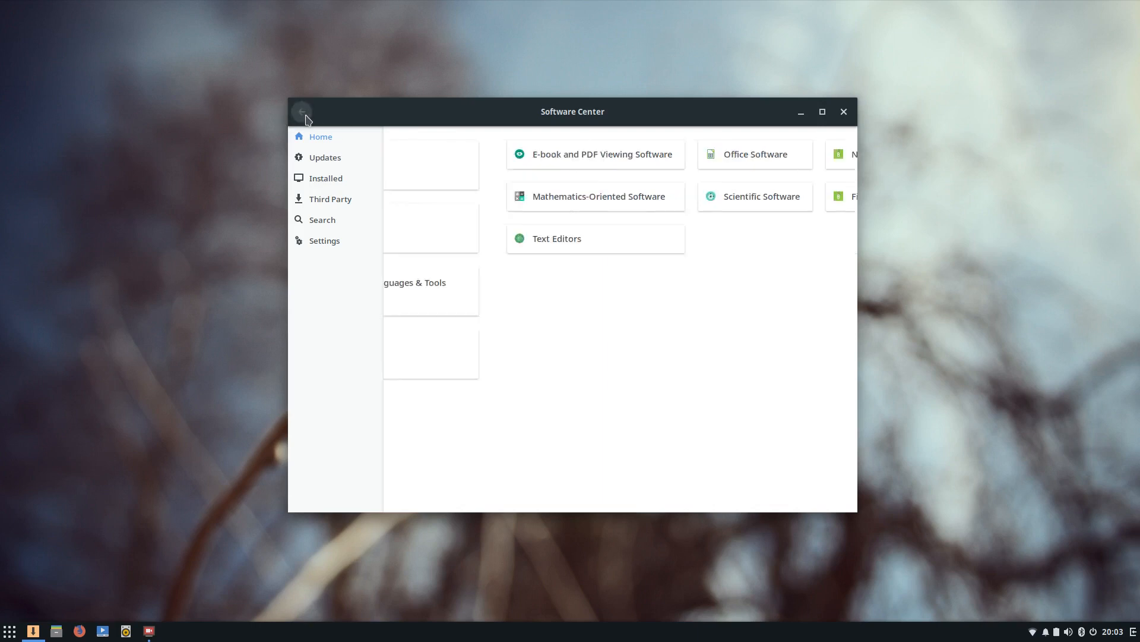
pyautogui.click(780, 284)
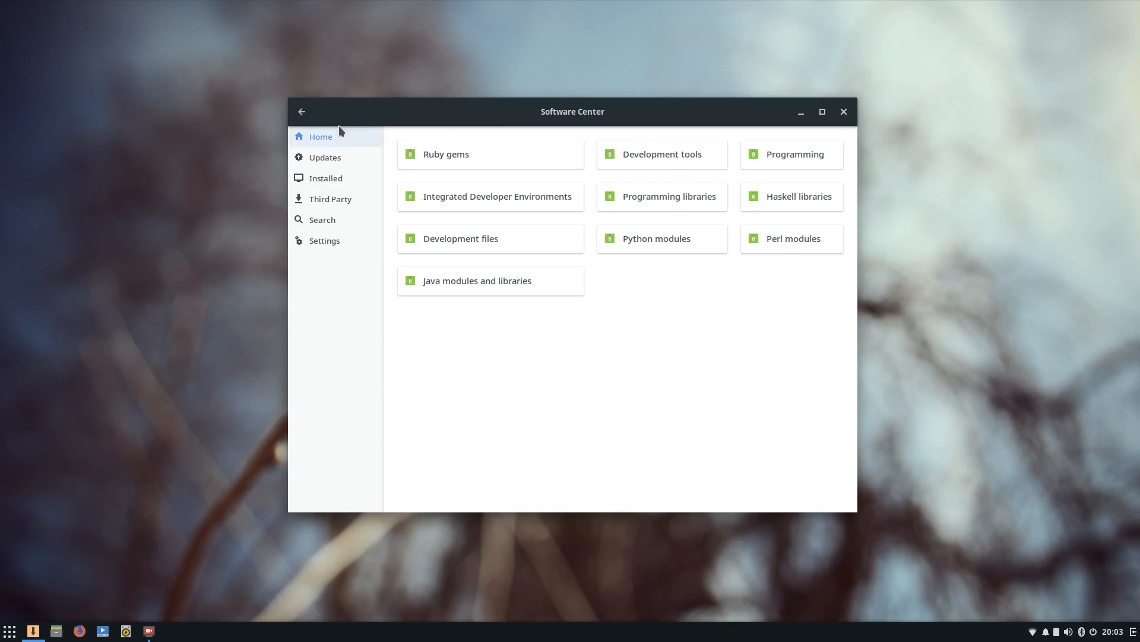
pyautogui.click(307, 114)
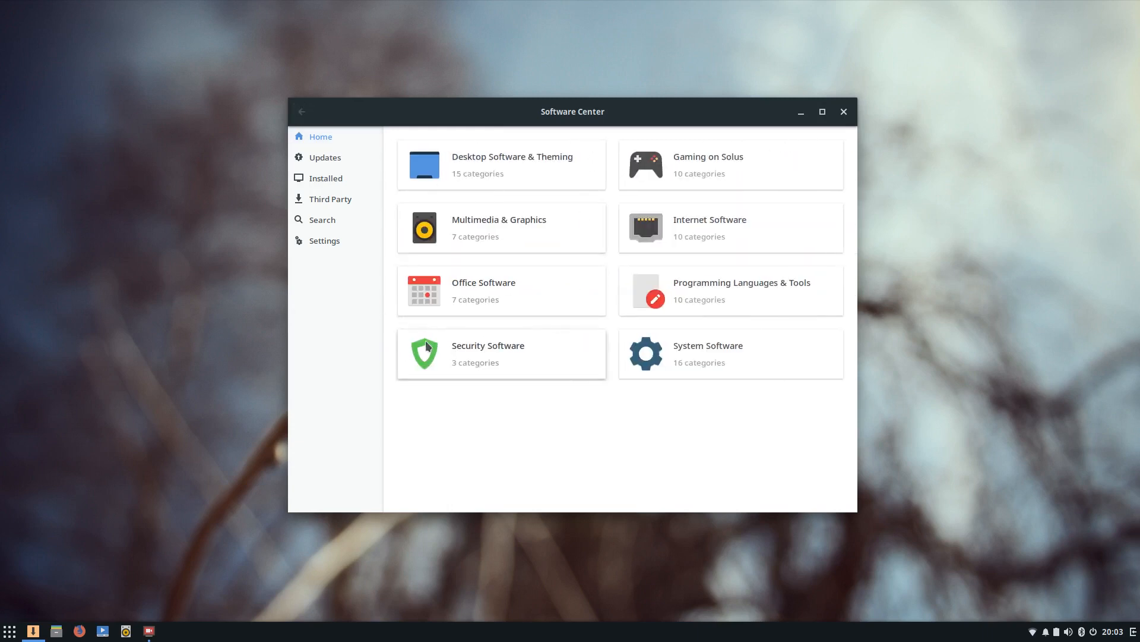
pyautogui.click(462, 350)
pyautogui.hotkey('alt', 'Left')
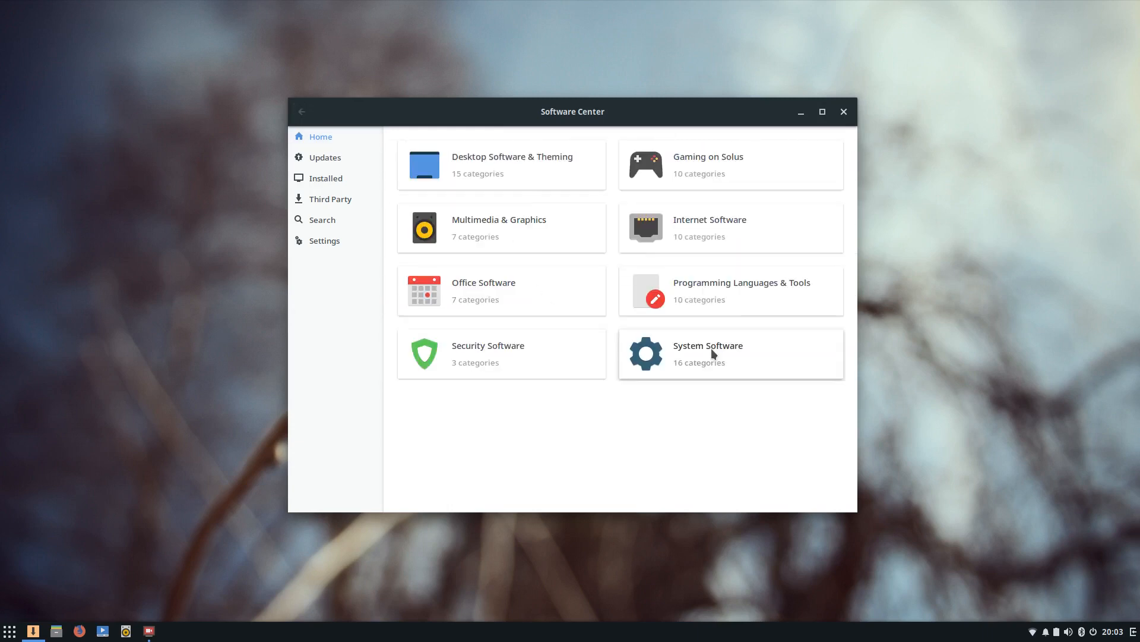
# Skim the packages in System Software's Boot utilities category, and open the Software Center's Third Party section.
pyautogui.click(712, 348)
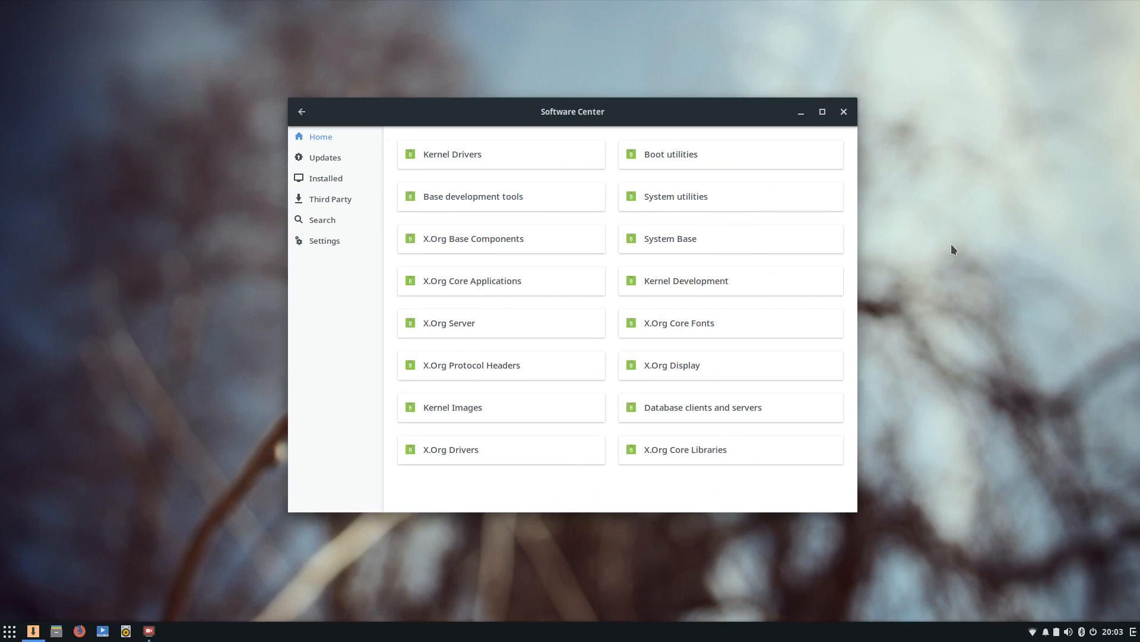
pyautogui.click(740, 149)
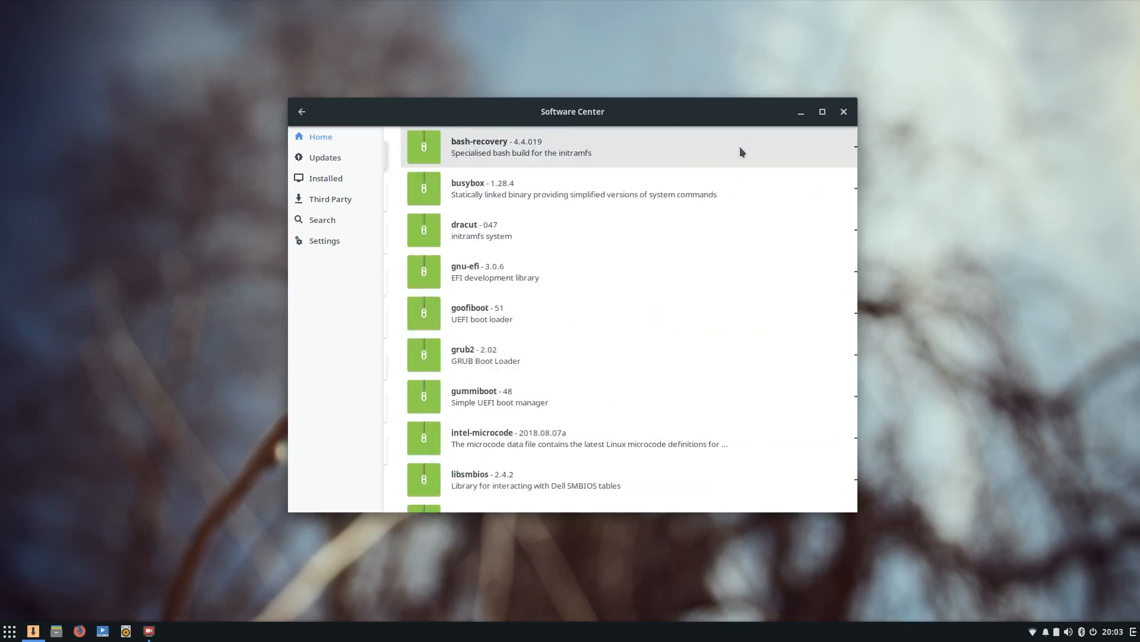
pyautogui.scroll(-3, 575, 252)
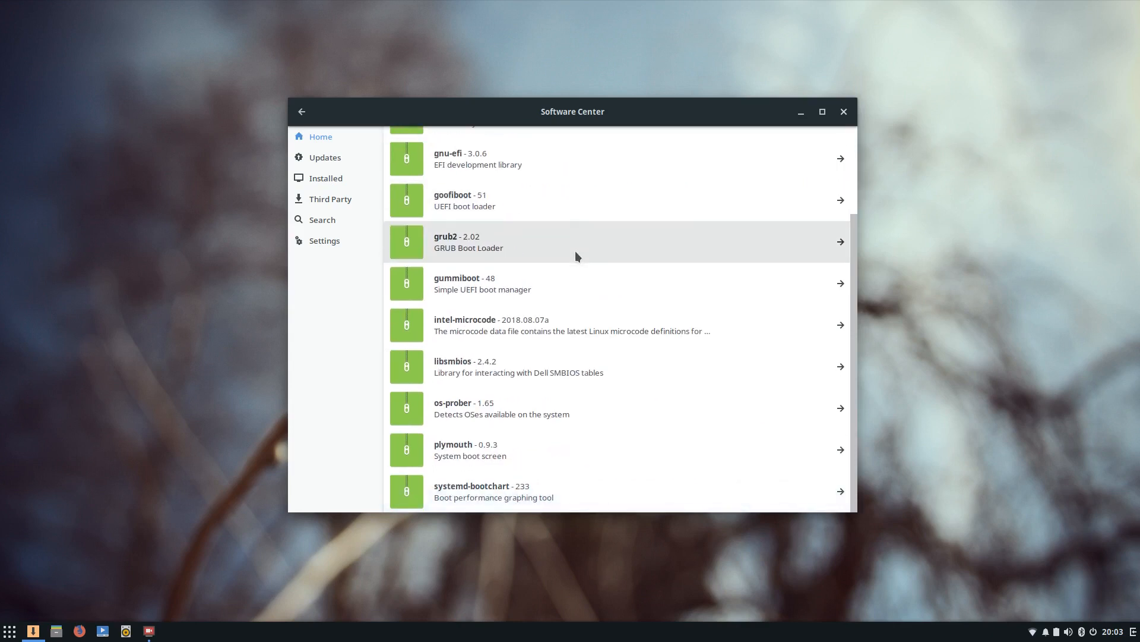
pyautogui.scroll(3, 575, 252)
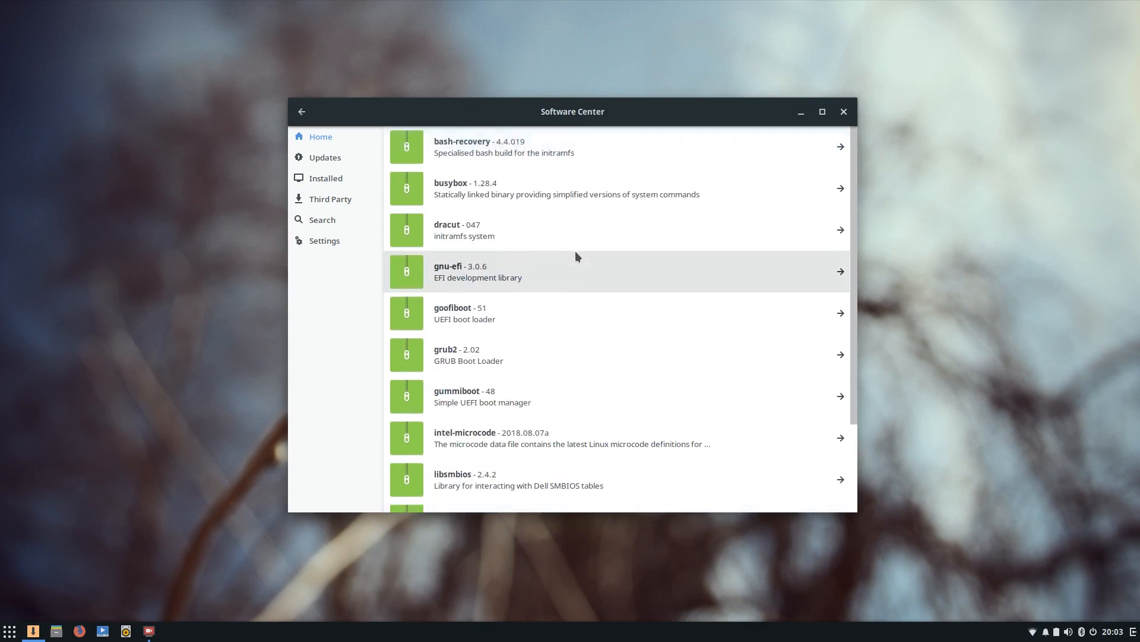
pyautogui.click(302, 111)
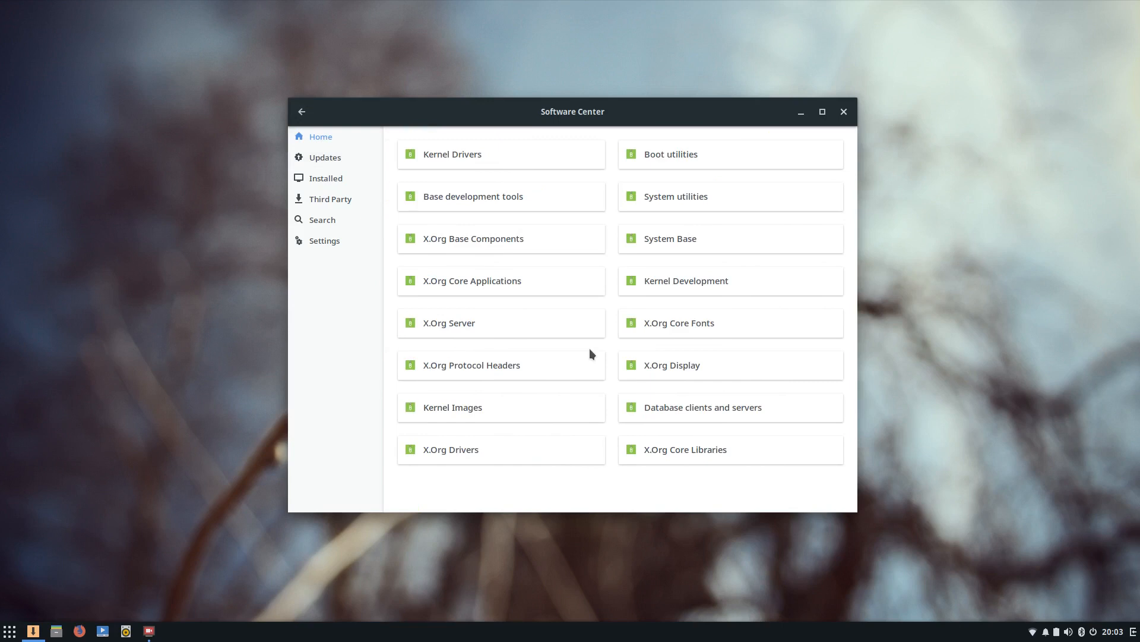
pyautogui.click(302, 112)
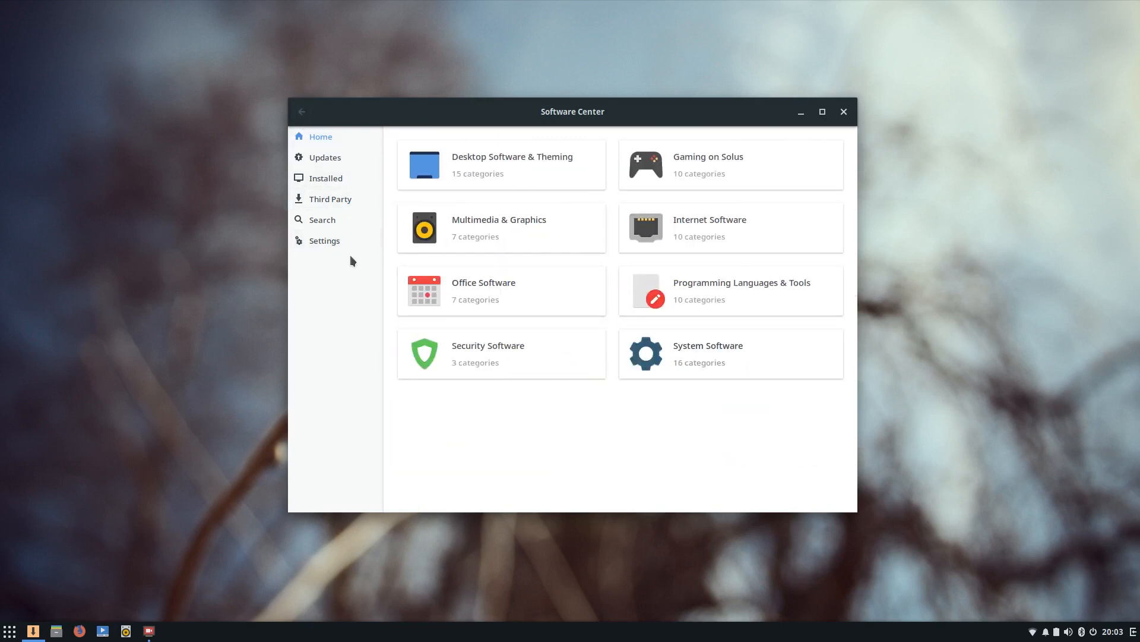
pyautogui.click(328, 202)
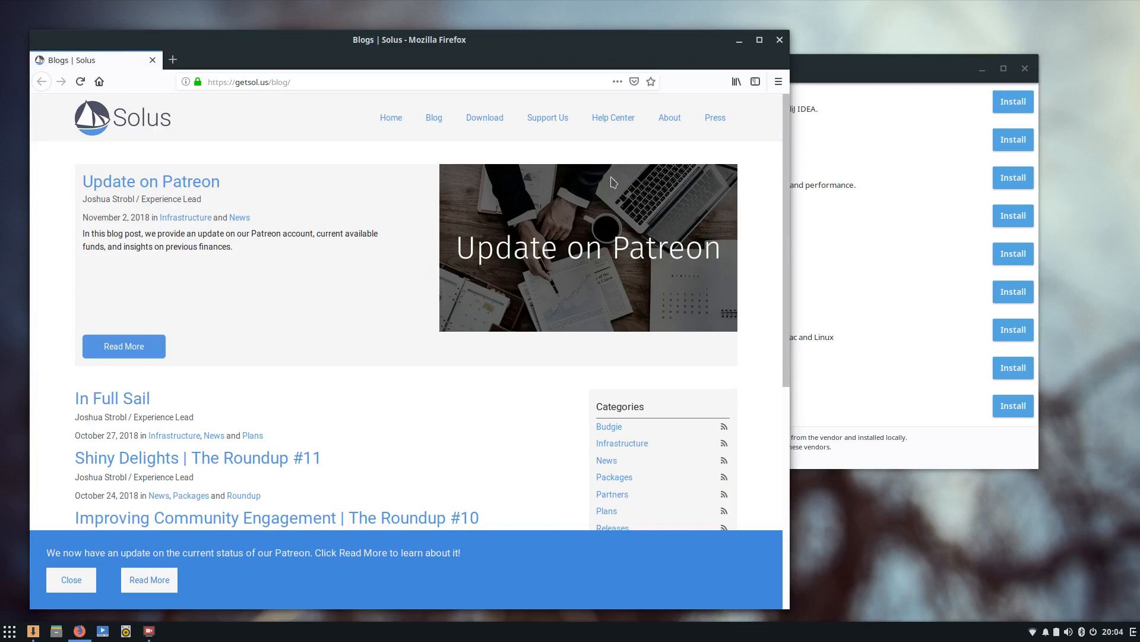
# Switch to Firefox, maximize its window, and view the Third Party article in the Software section of the Solus Help Center.
pyautogui.doubleClick(508, 41)
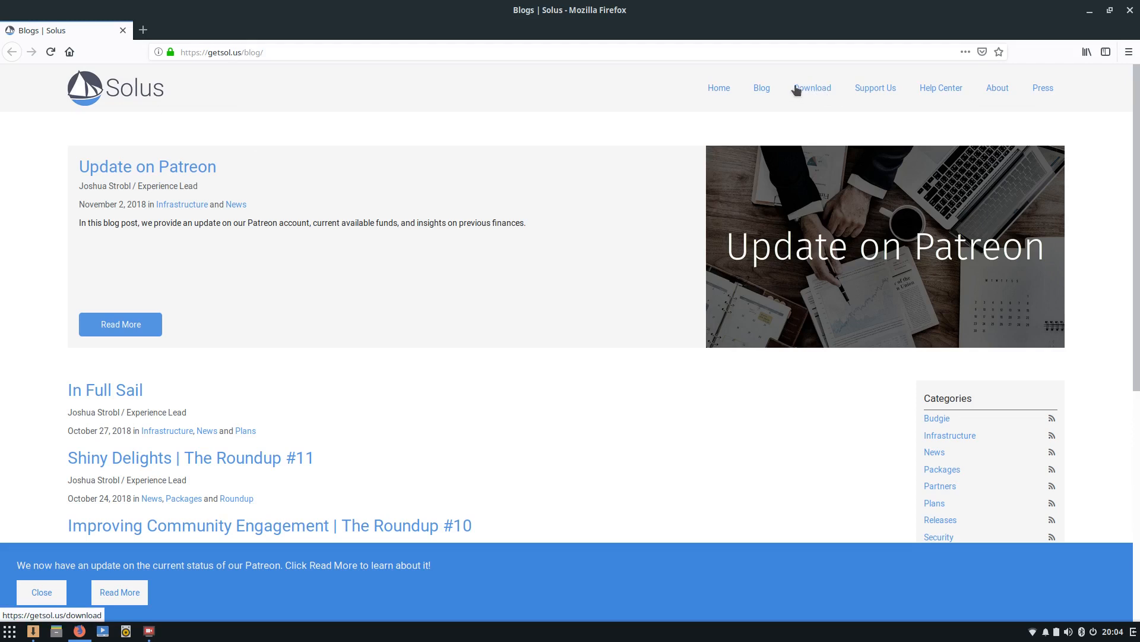
pyautogui.click(941, 89)
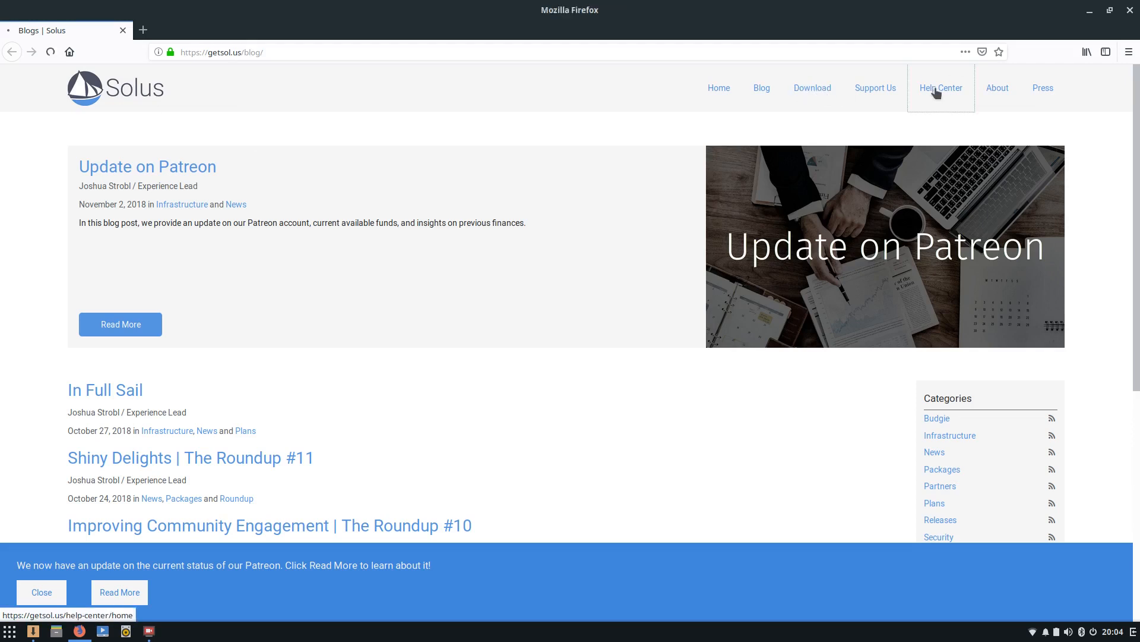
pyautogui.scroll(-5, 484, 394)
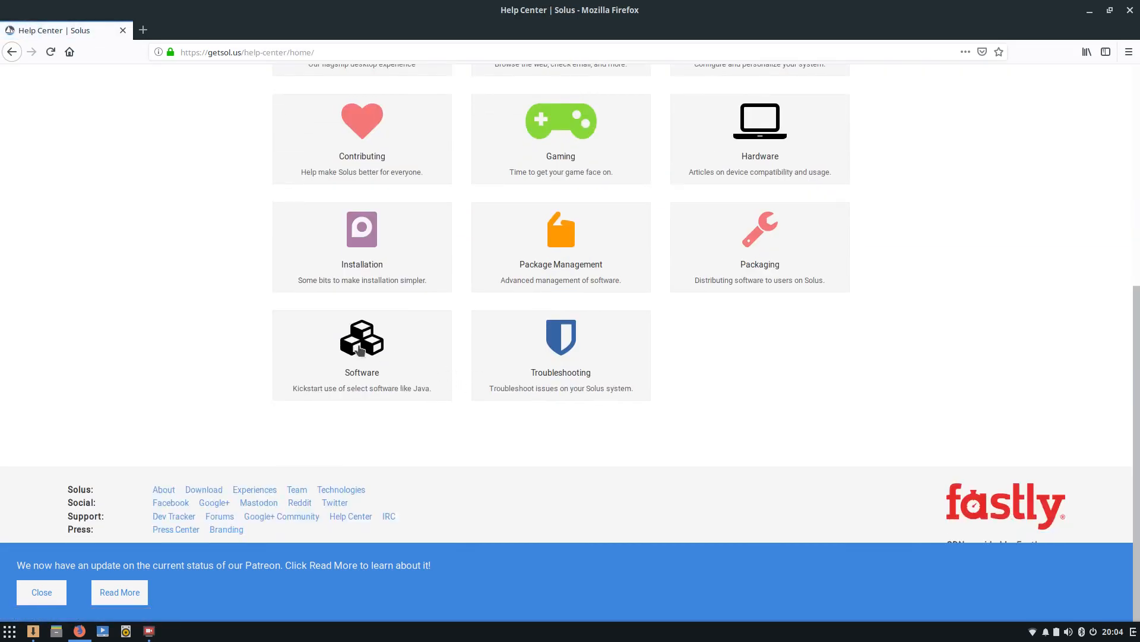
pyautogui.click(357, 350)
pyautogui.scroll(-5, 356, 351)
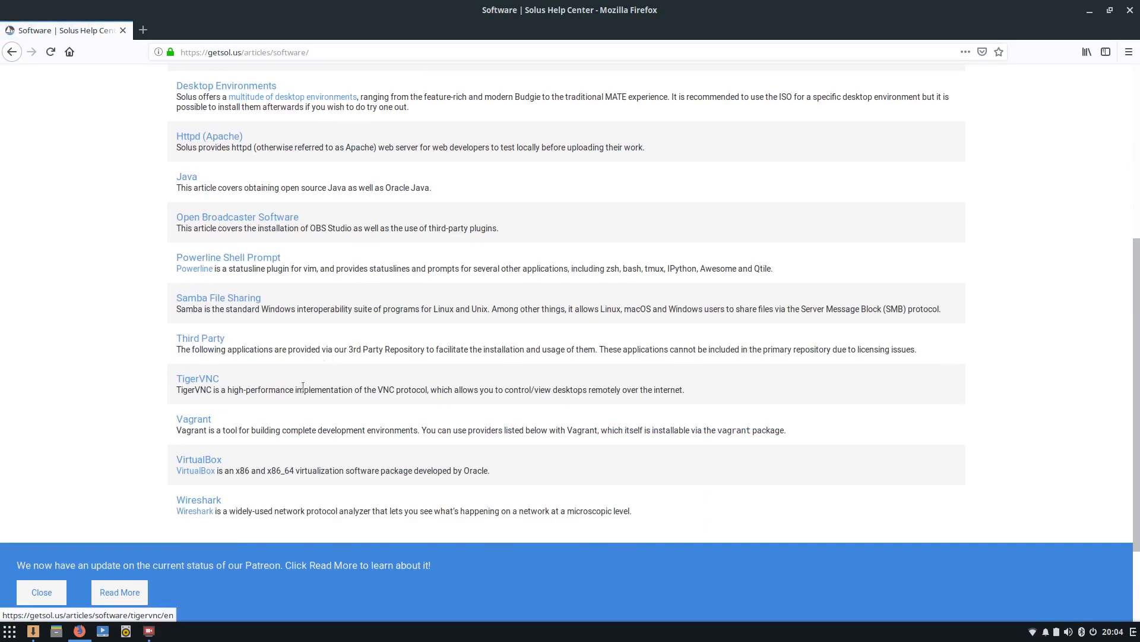
pyautogui.click(200, 339)
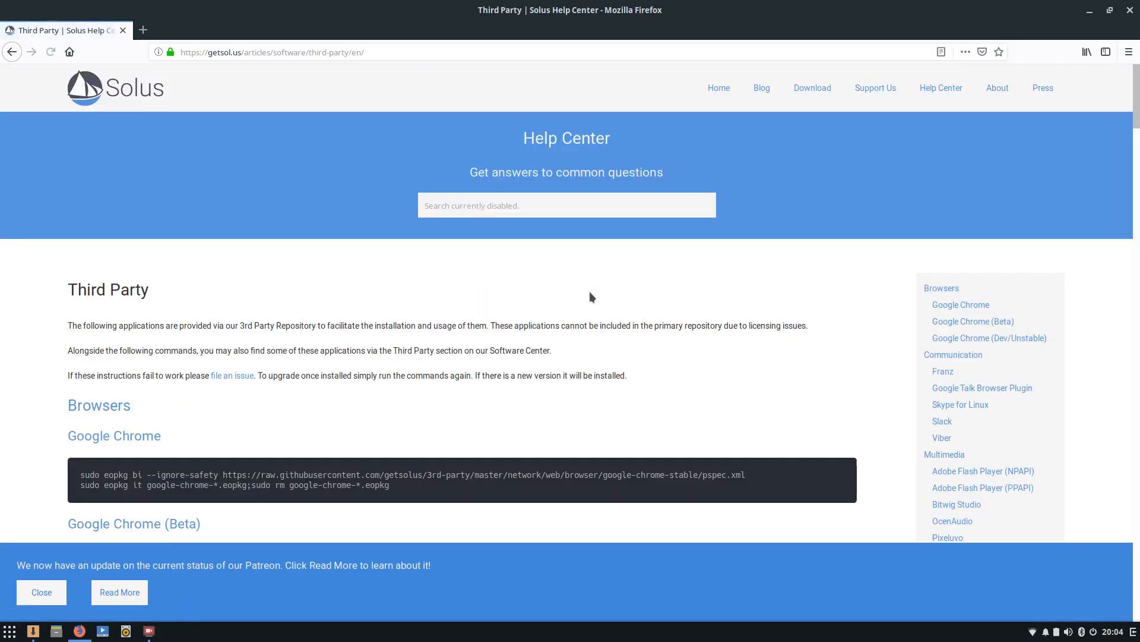
pyautogui.scroll(-3, 306, 320)
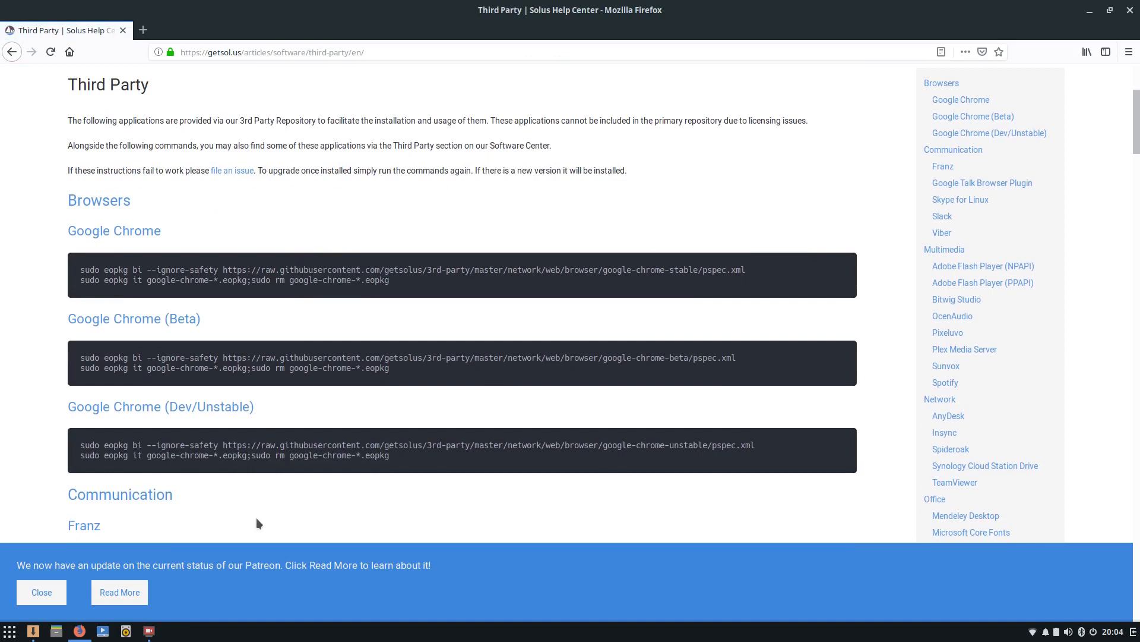
# Launch Terminal from the application menu and copy the first Google Chrome command, the eopkg bi line, from Firefox's Third Party article.
pyautogui.click(10, 632)
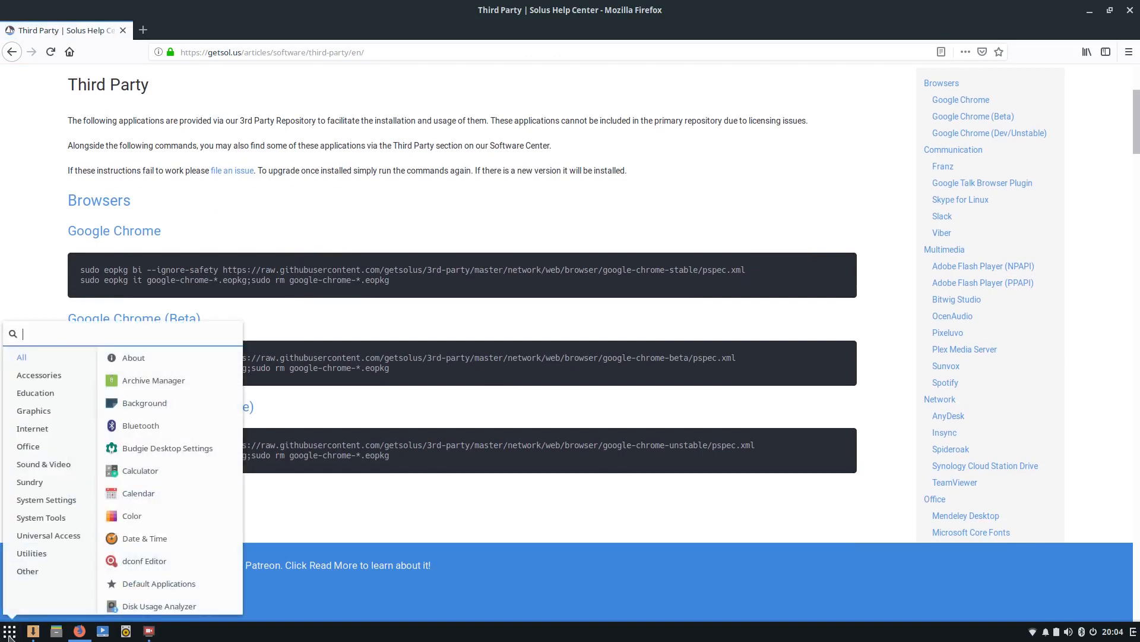
pyautogui.write('term')
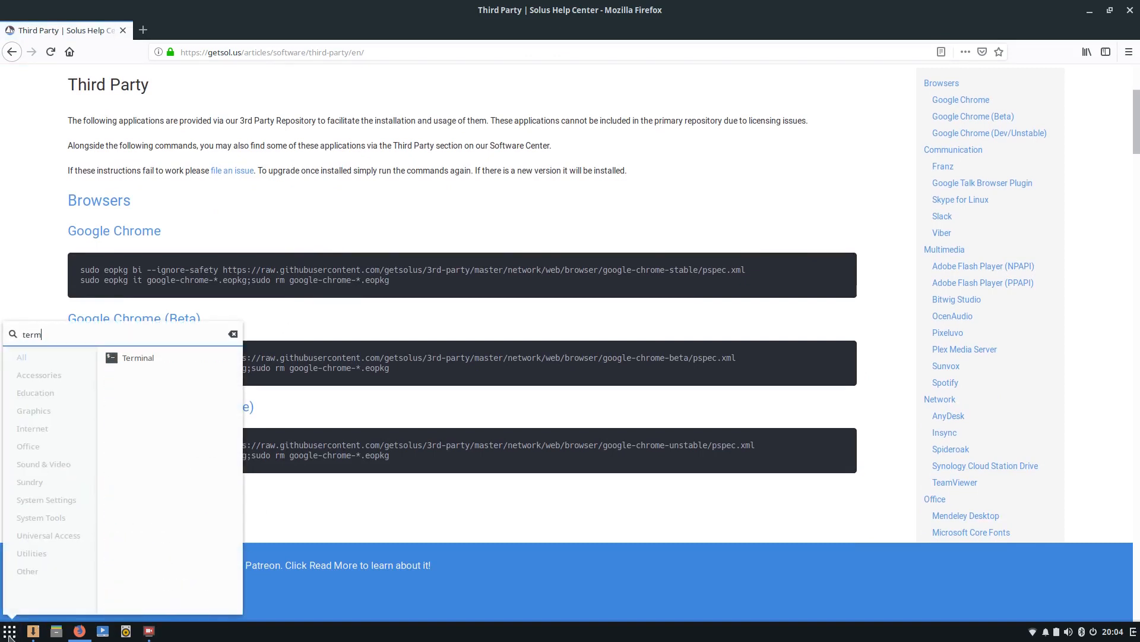
pyautogui.press('Return')
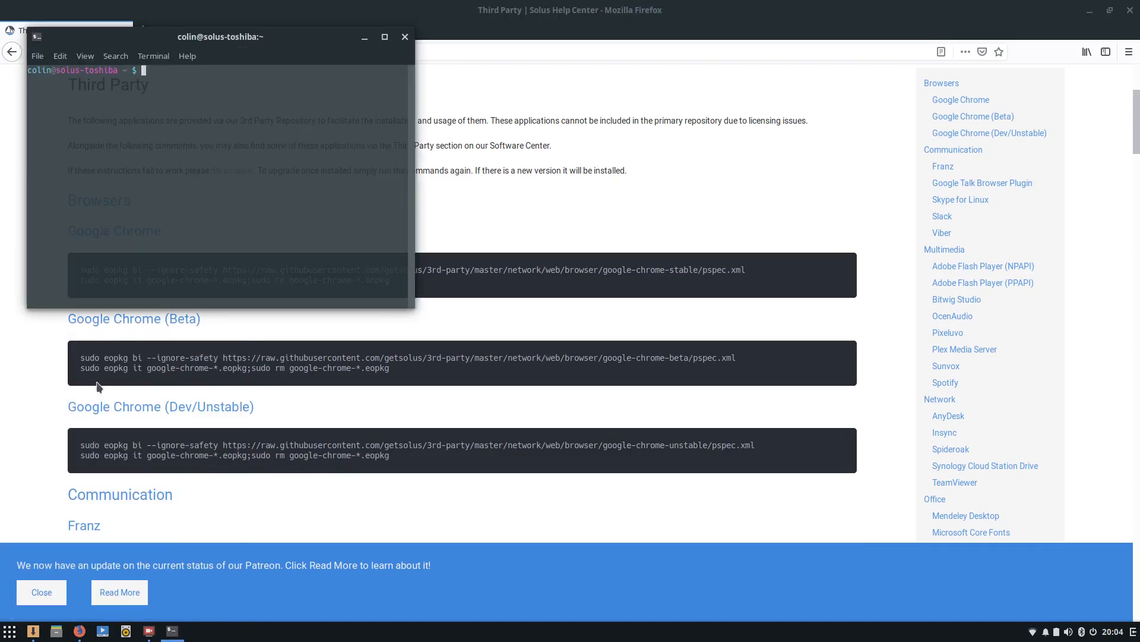
pyautogui.click(503, 229)
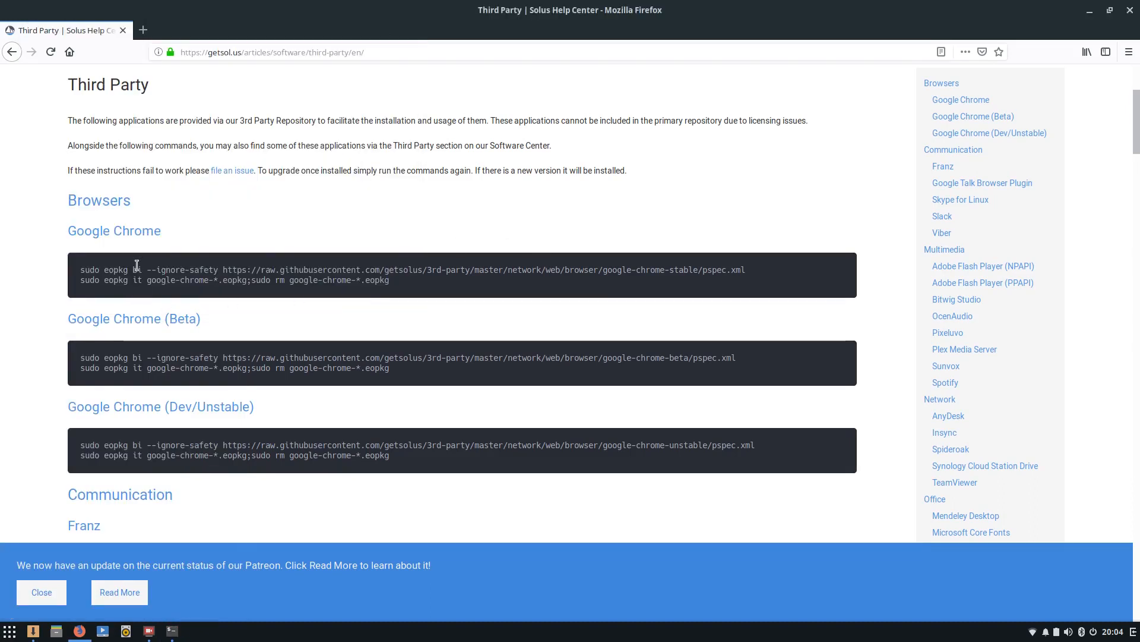
pyautogui.tripleClick(136, 265)
pyautogui.rightClick(138, 268)
pyautogui.click(171, 284)
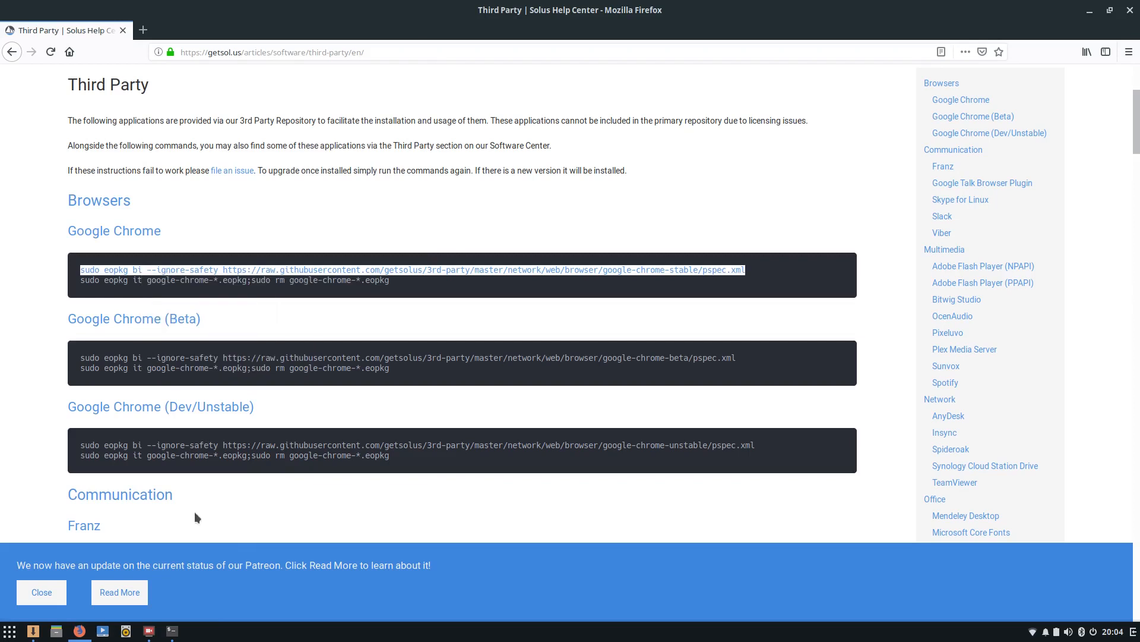
# Paste and run the Google Chrome build command in Terminal, enter the account password, and answer y to installing the build dependencies.
pyautogui.click(178, 637)
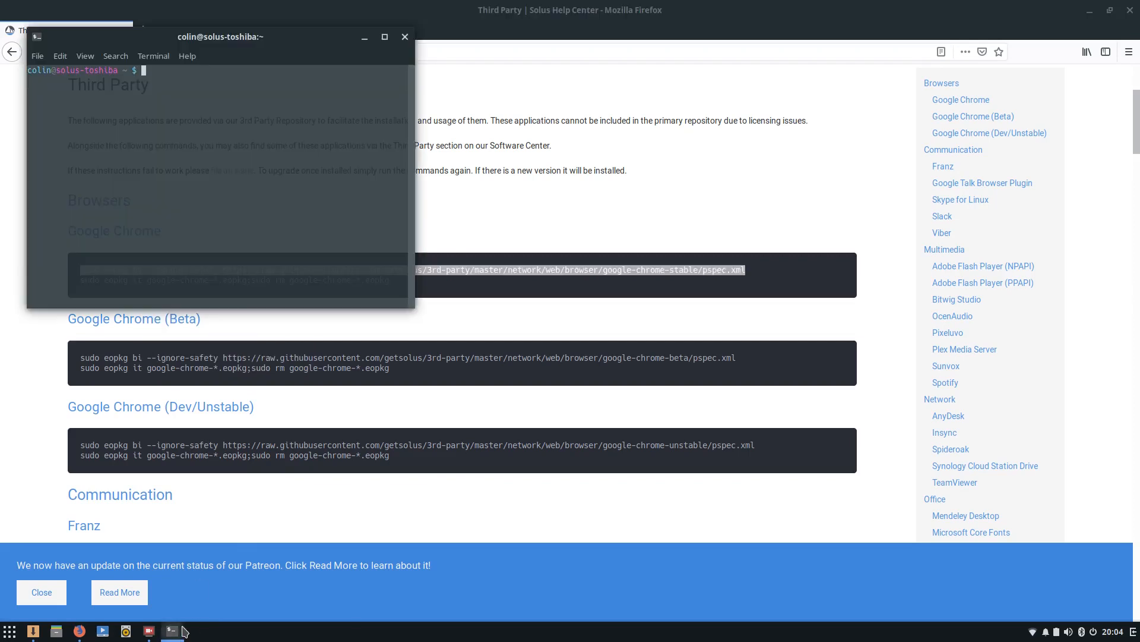
pyautogui.rightClick(171, 83)
pyautogui.click(207, 130)
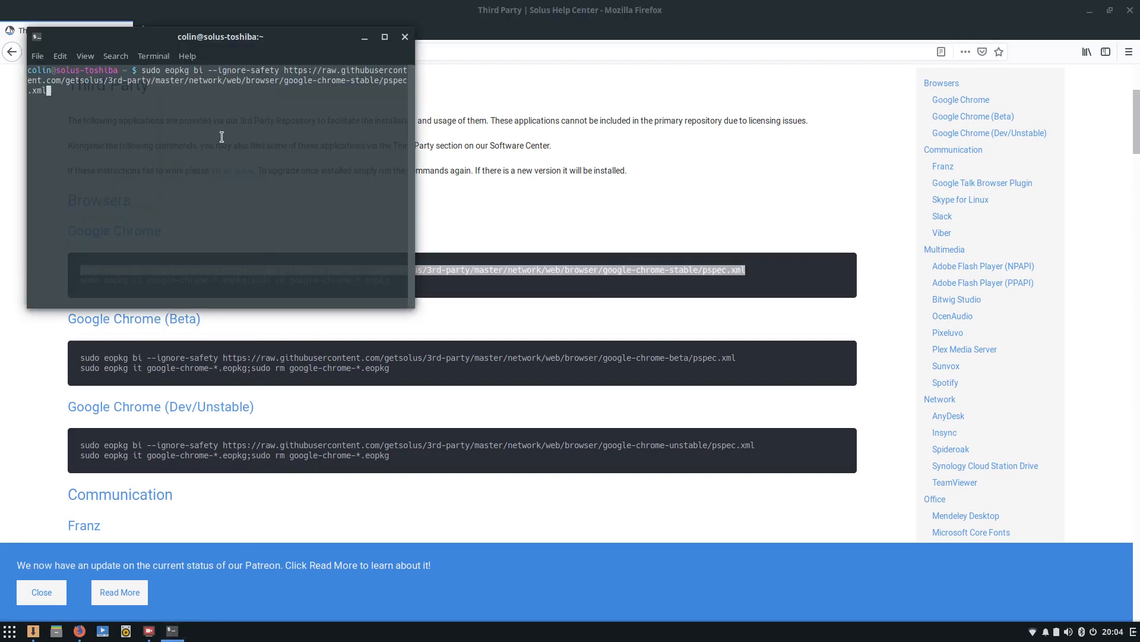
pyautogui.press('Return')
pyautogui.press('Return')
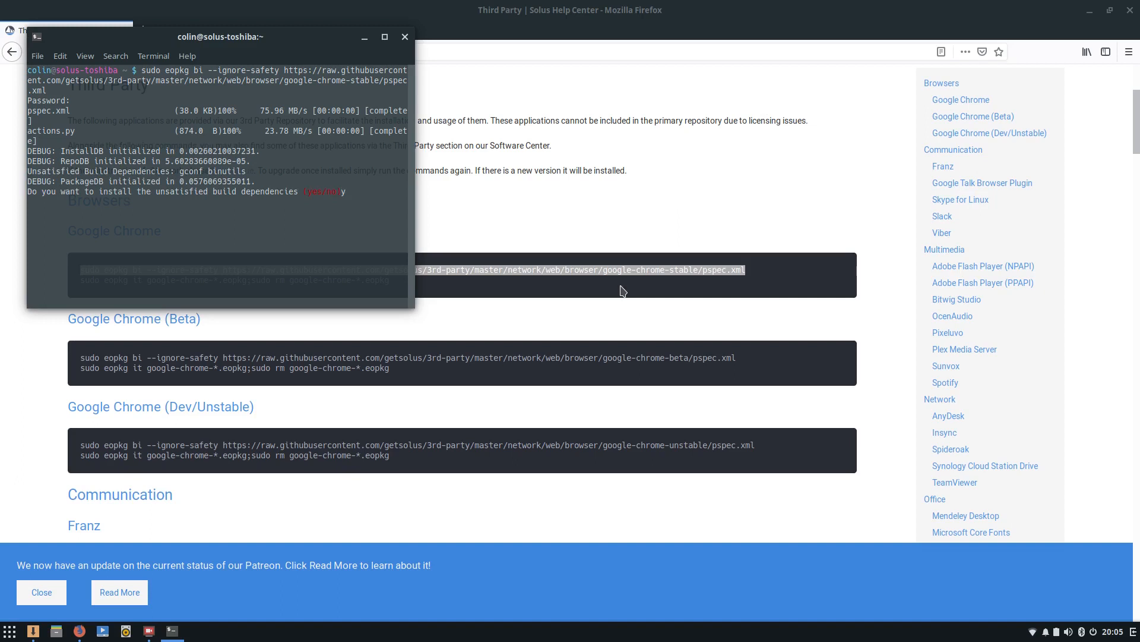
pyautogui.write('y')
pyautogui.press('Return')
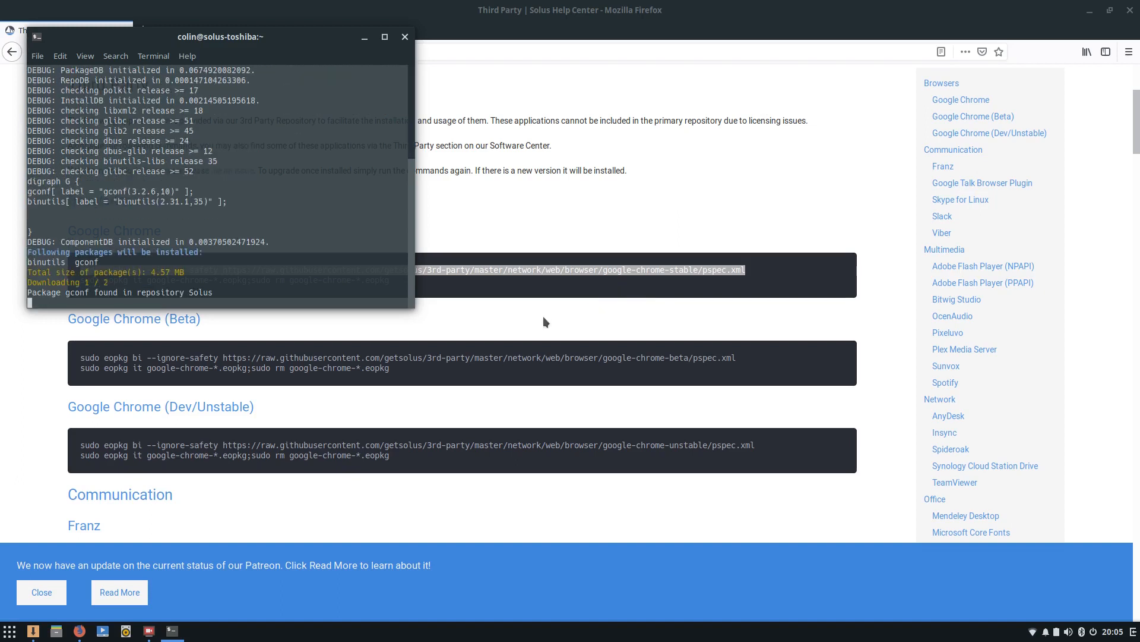
# Copy the second Google Chrome command, the eopkg it line, from the Firefox article and run it in Terminal.
pyautogui.click(532, 295)
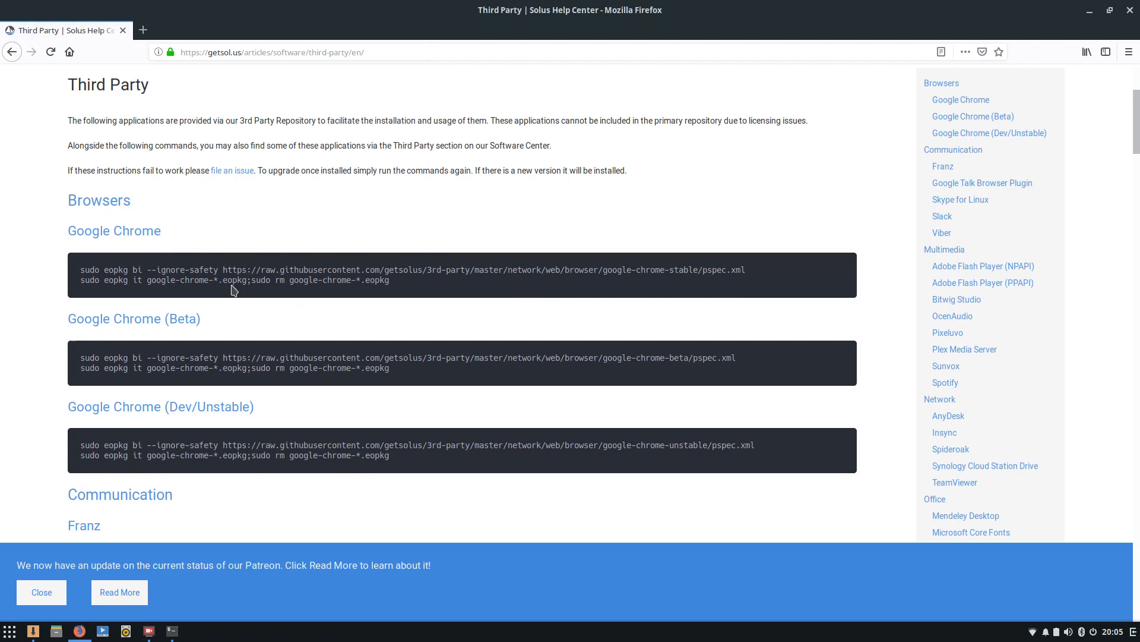
pyautogui.tripleClick(235, 281)
pyautogui.rightClick(235, 283)
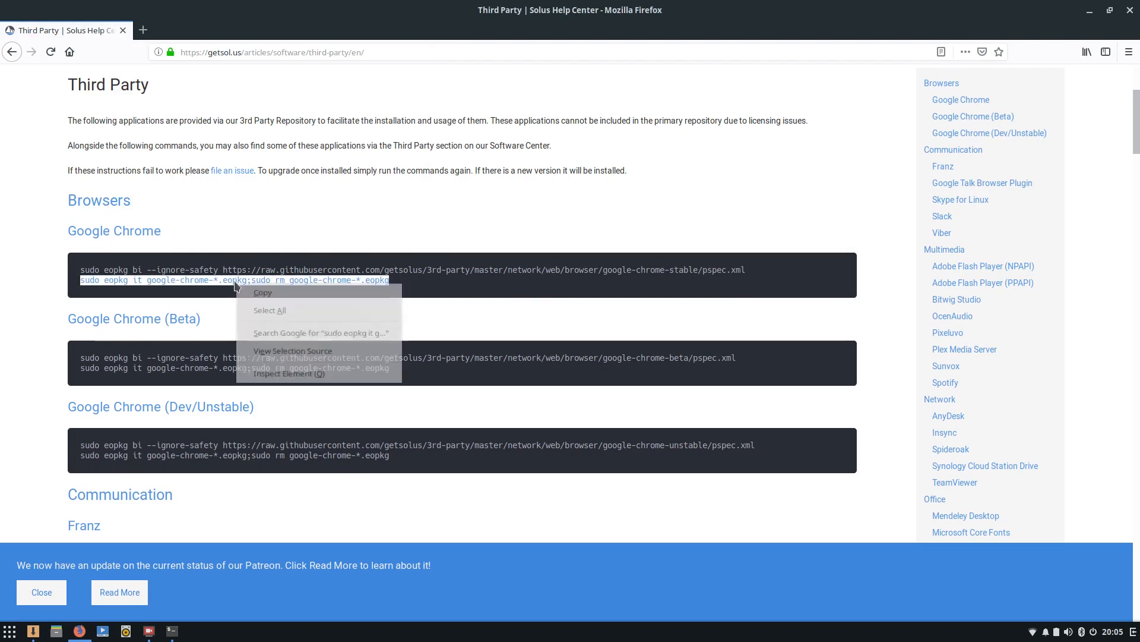
pyautogui.click(281, 294)
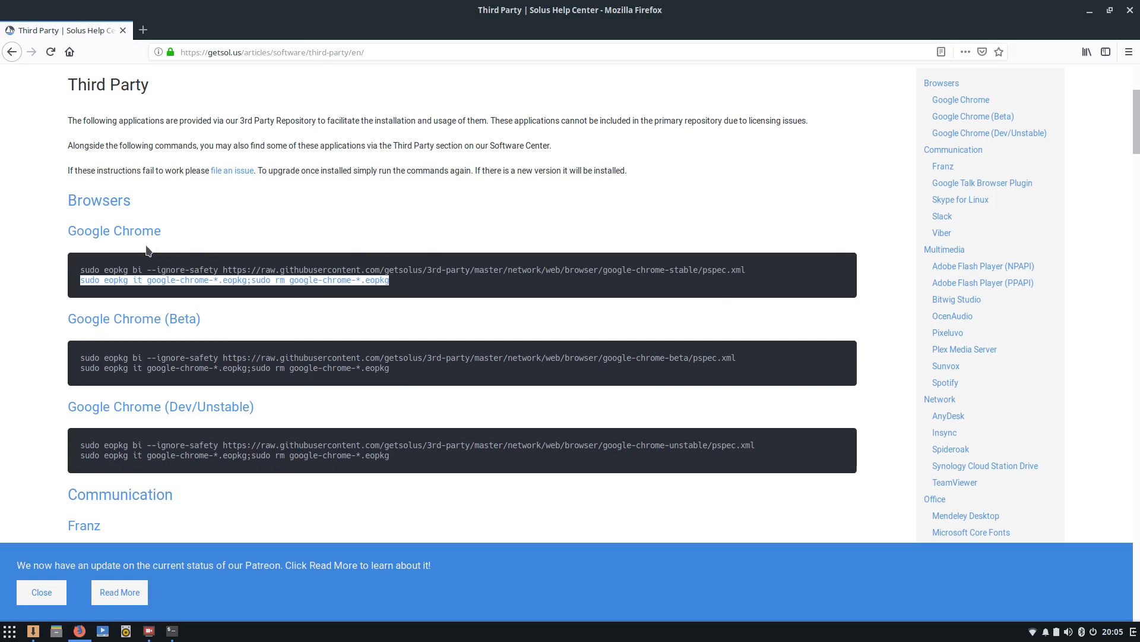
pyautogui.click(171, 631)
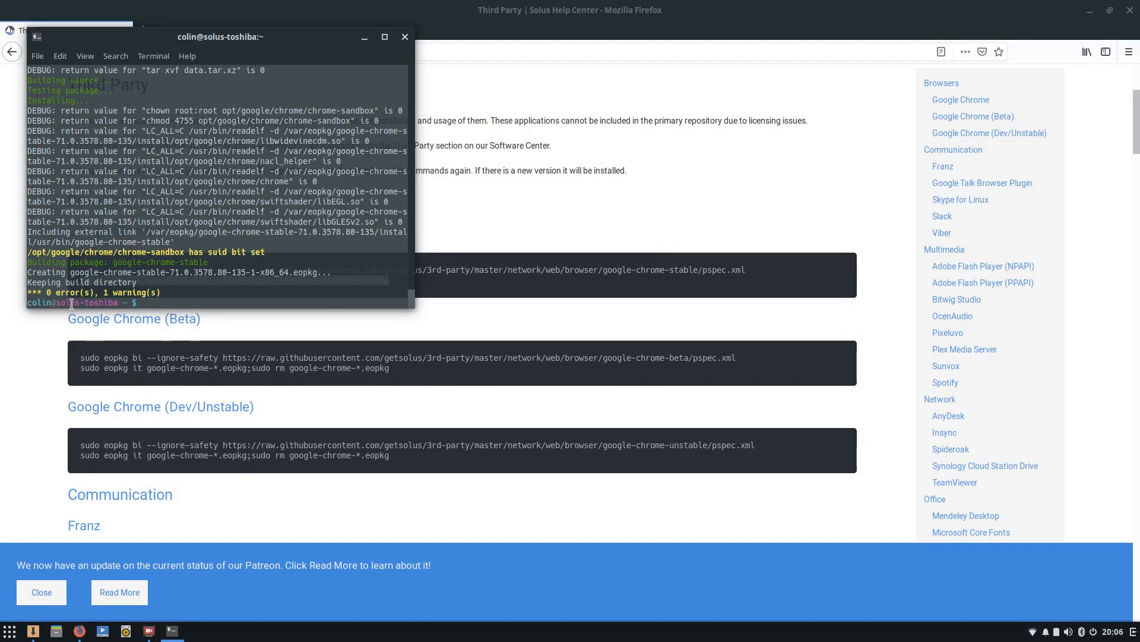
pyautogui.rightClick(164, 304)
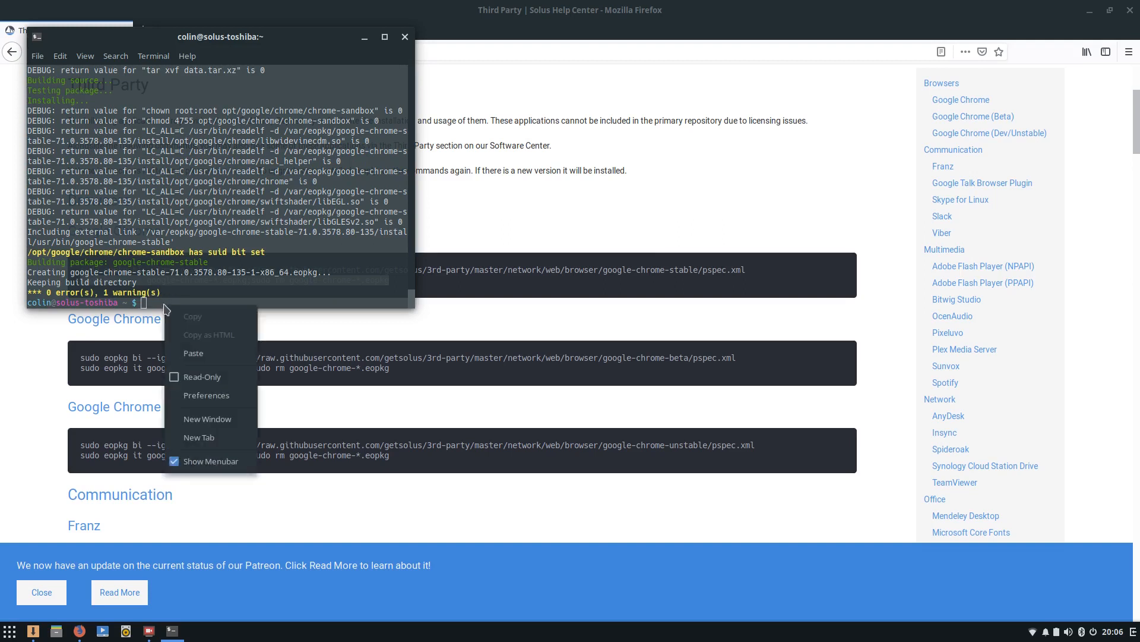
pyautogui.click(212, 355)
pyautogui.press('Return')
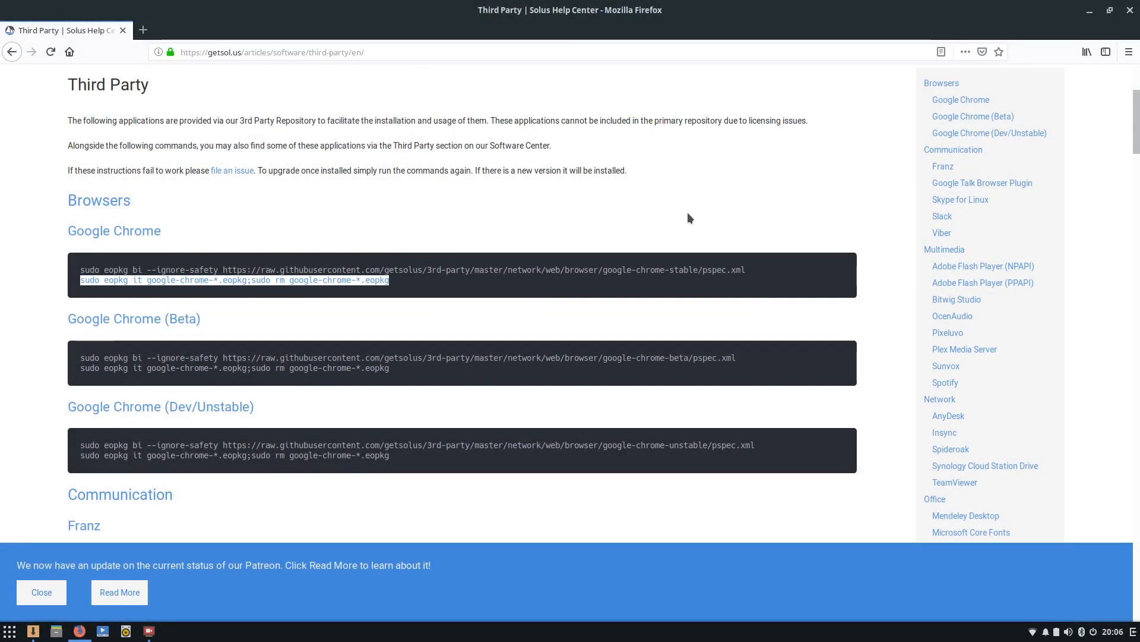
# Switch to the Software Center to view its Third Party list, and return to the Firefox article.
pyautogui.click(688, 218)
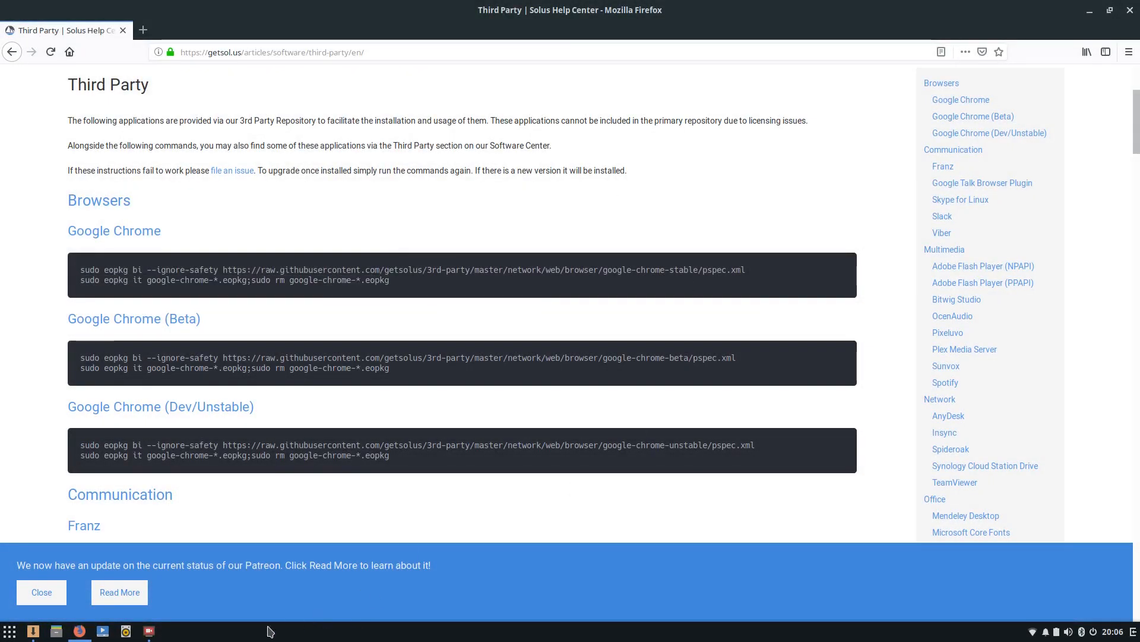
pyautogui.click(33, 631)
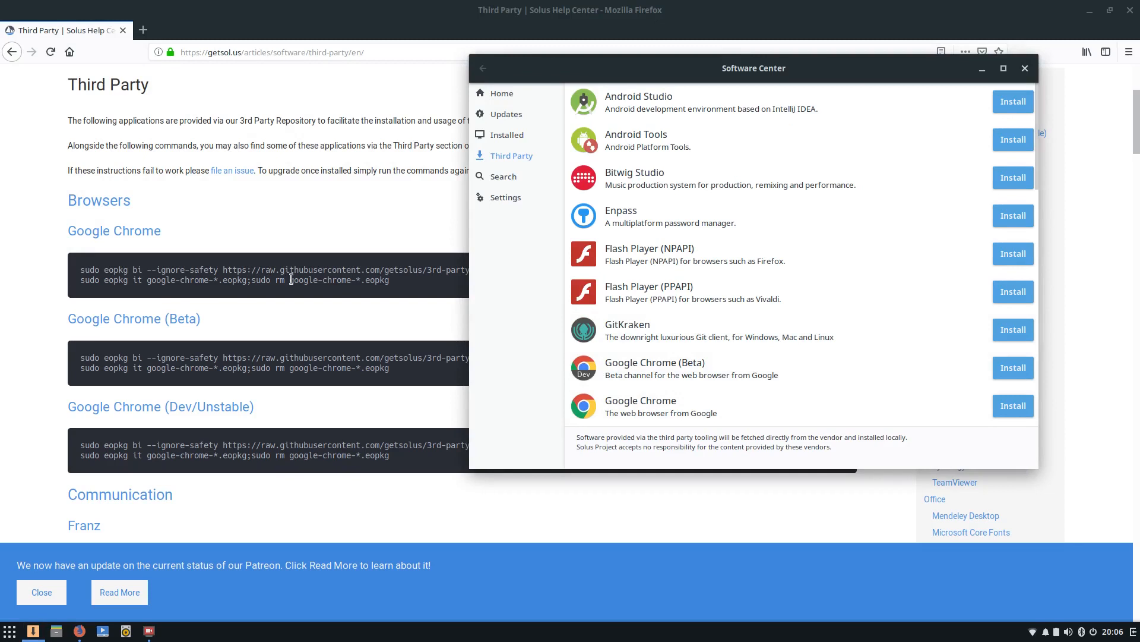
pyautogui.click(297, 270)
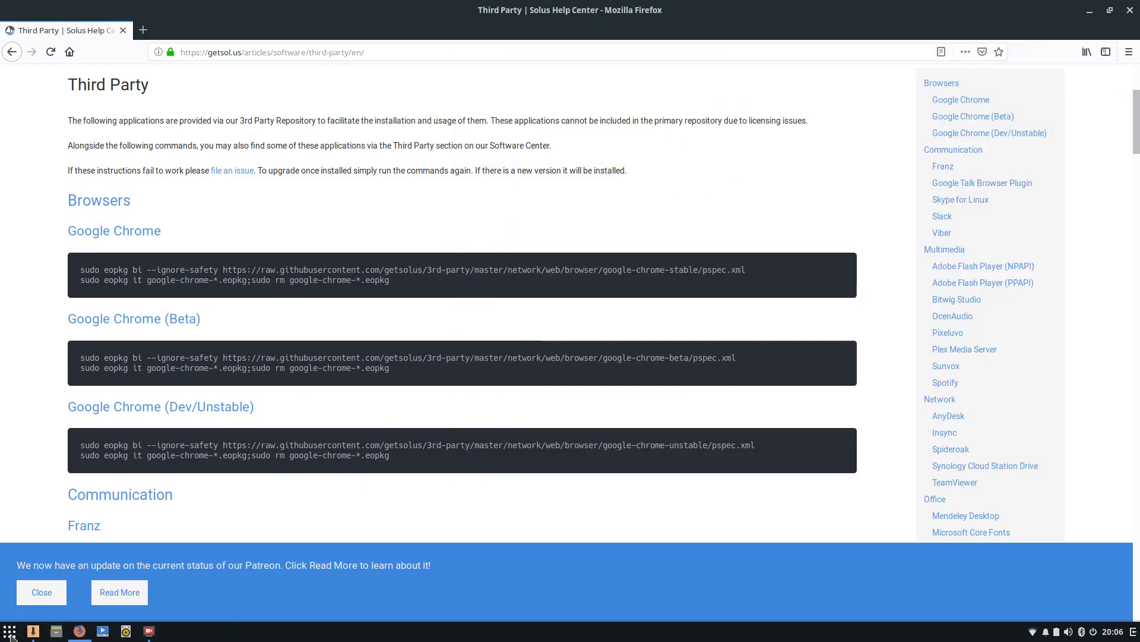
# Search the application menu for "term" and launch a new Terminal window.
pyautogui.click(10, 631)
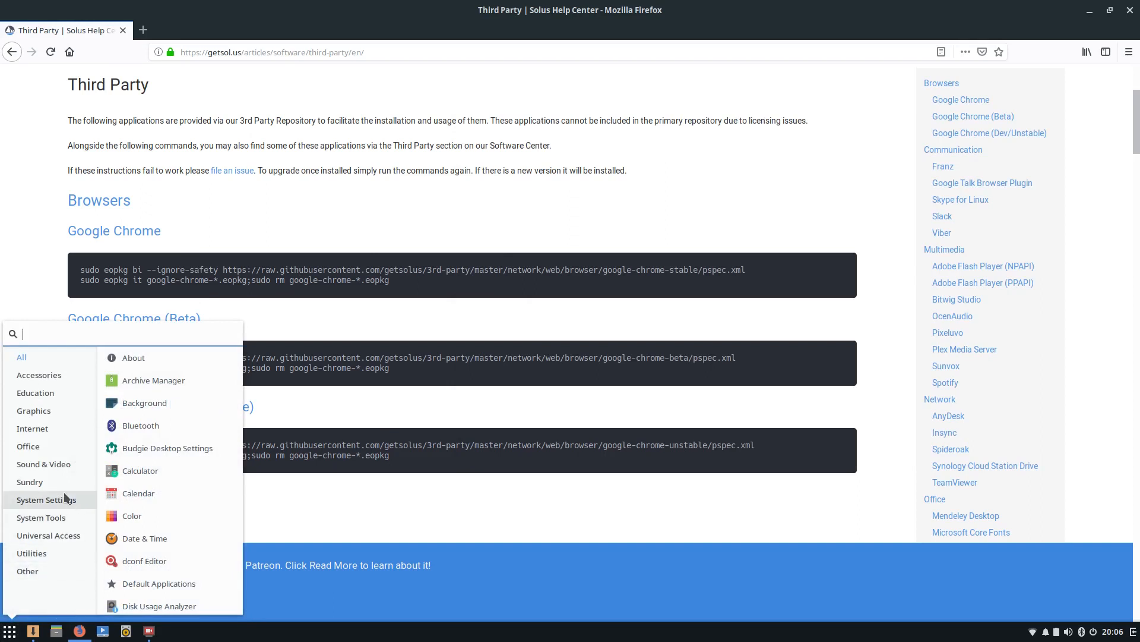
pyautogui.write('ter')
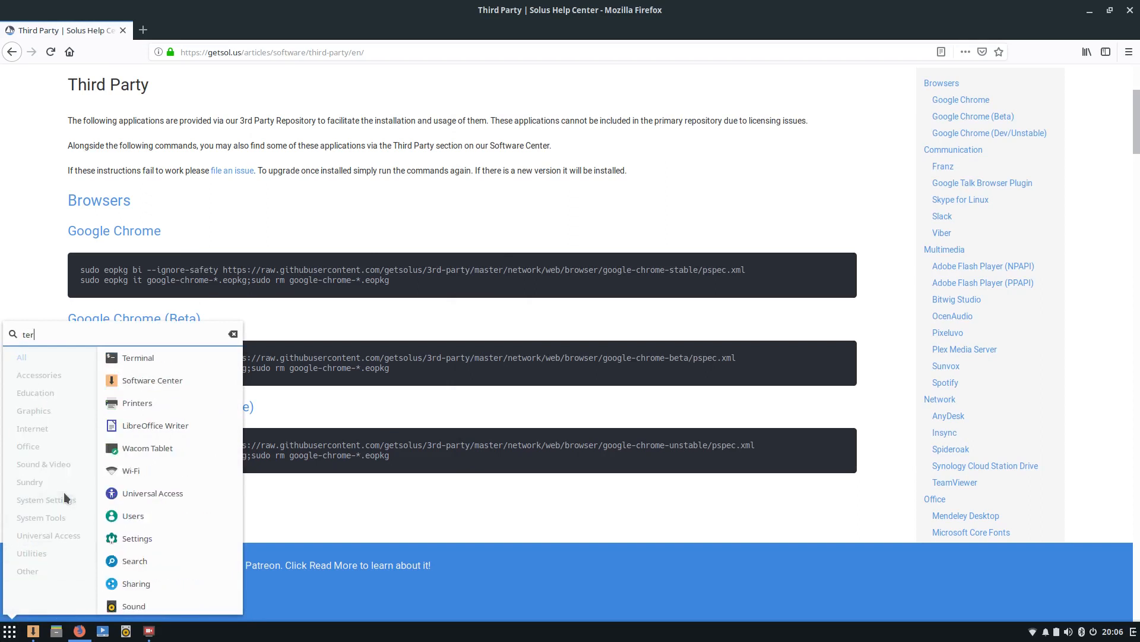
pyautogui.write('m')
pyautogui.press('Return')
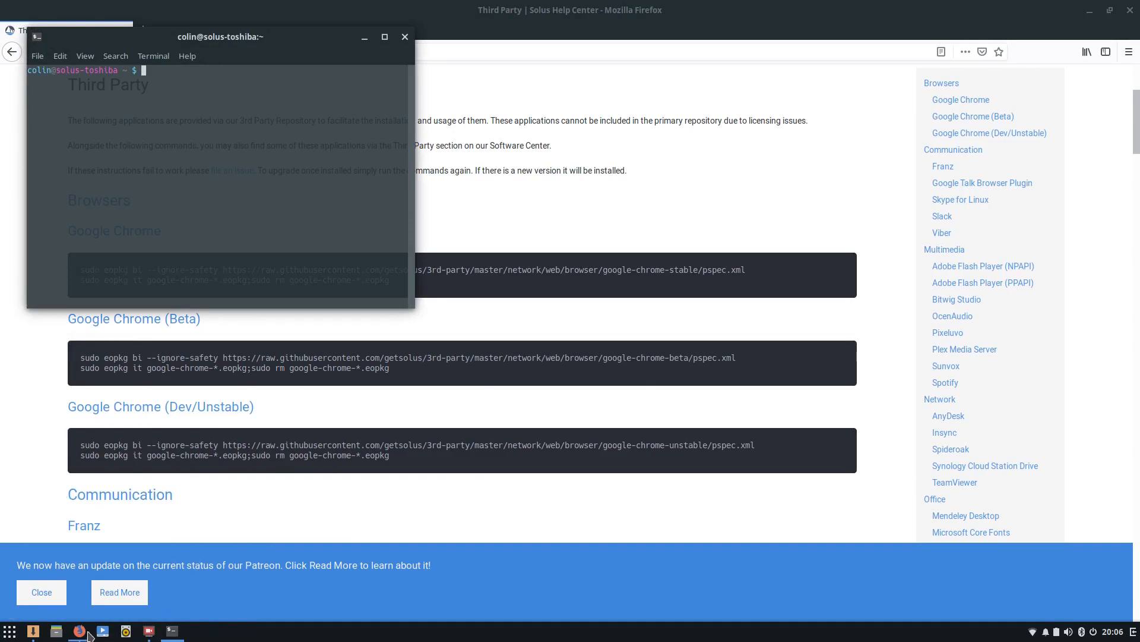
# Switch to the Software Center and look through the applications offered in its Third Party list.
pyautogui.click(33, 632)
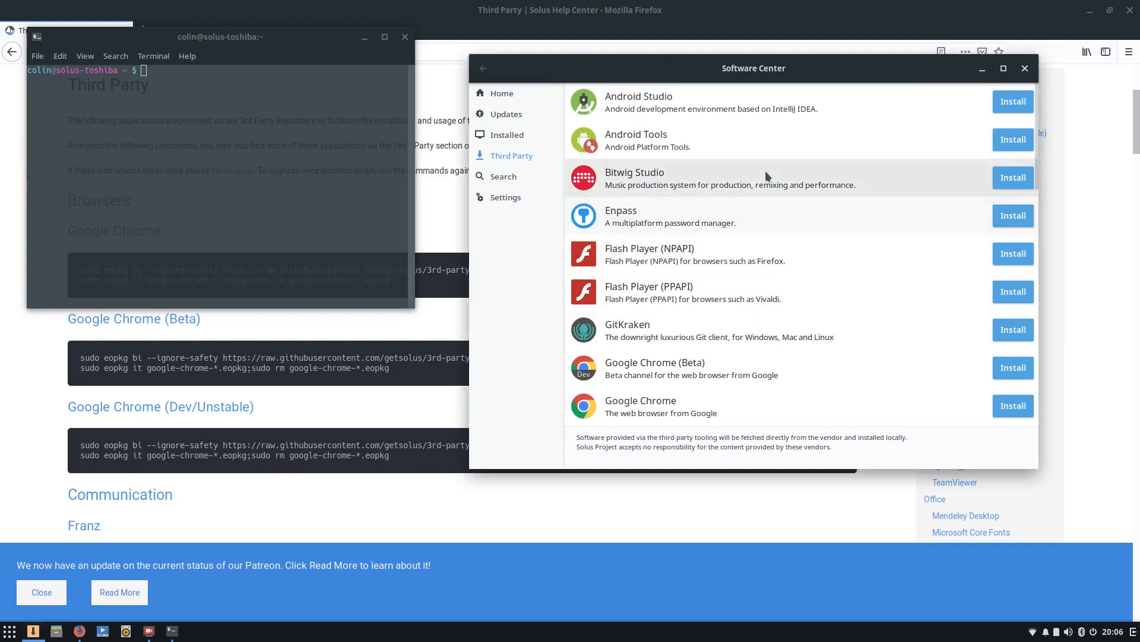
pyautogui.scroll(-4, 838, 265)
pyautogui.scroll(-5, 839, 267)
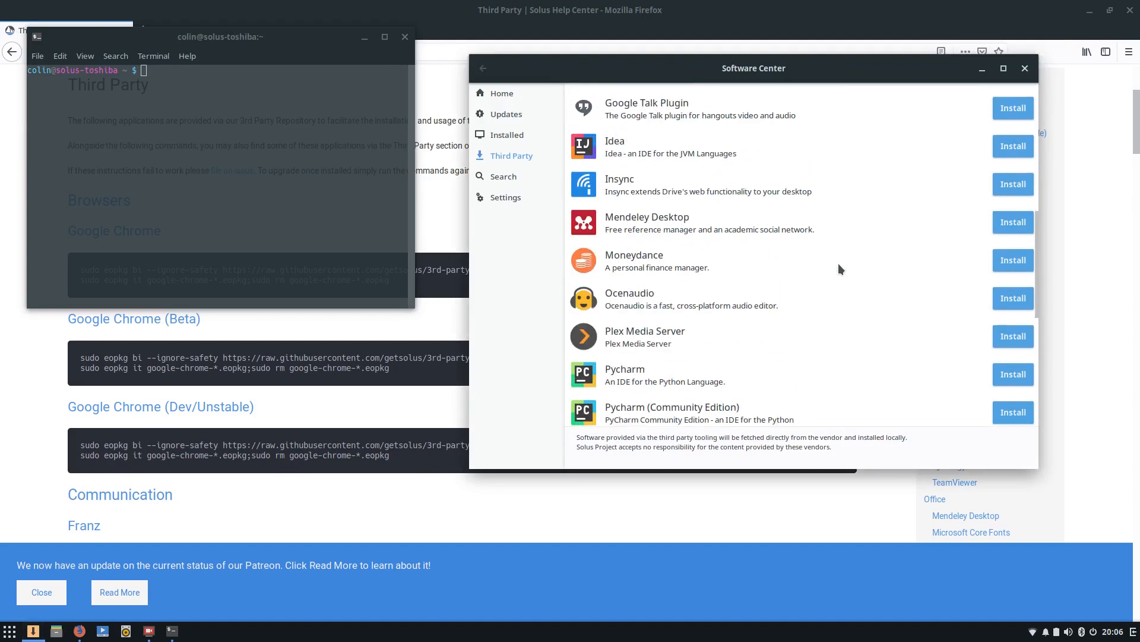
pyautogui.scroll(-5, 839, 268)
pyautogui.scroll(-4, 839, 267)
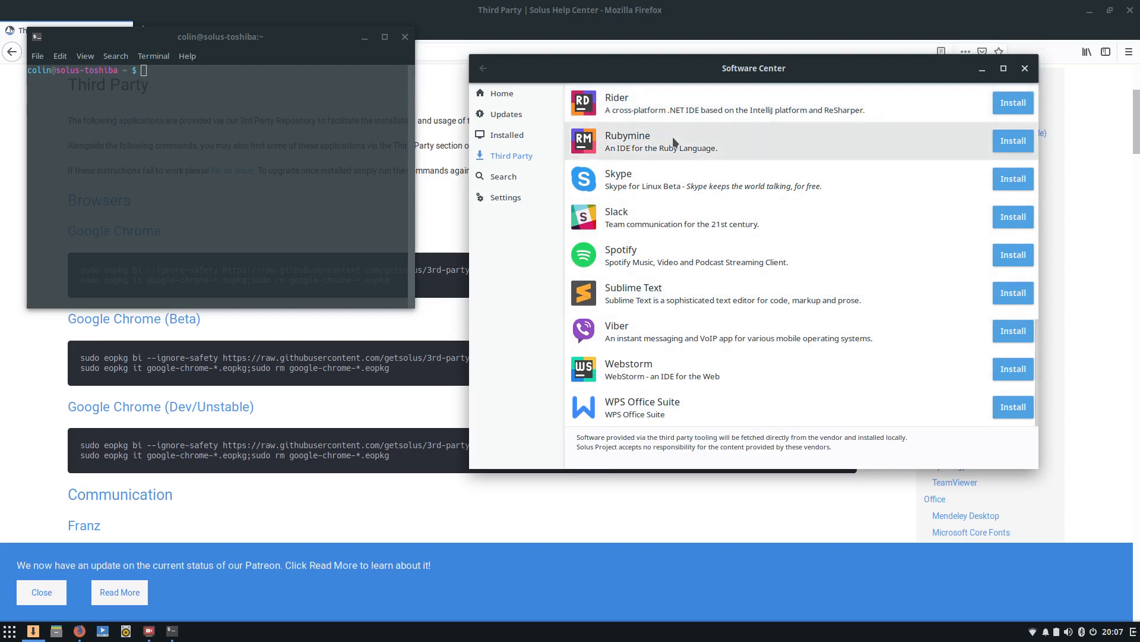
pyautogui.scroll(10, 717, 217)
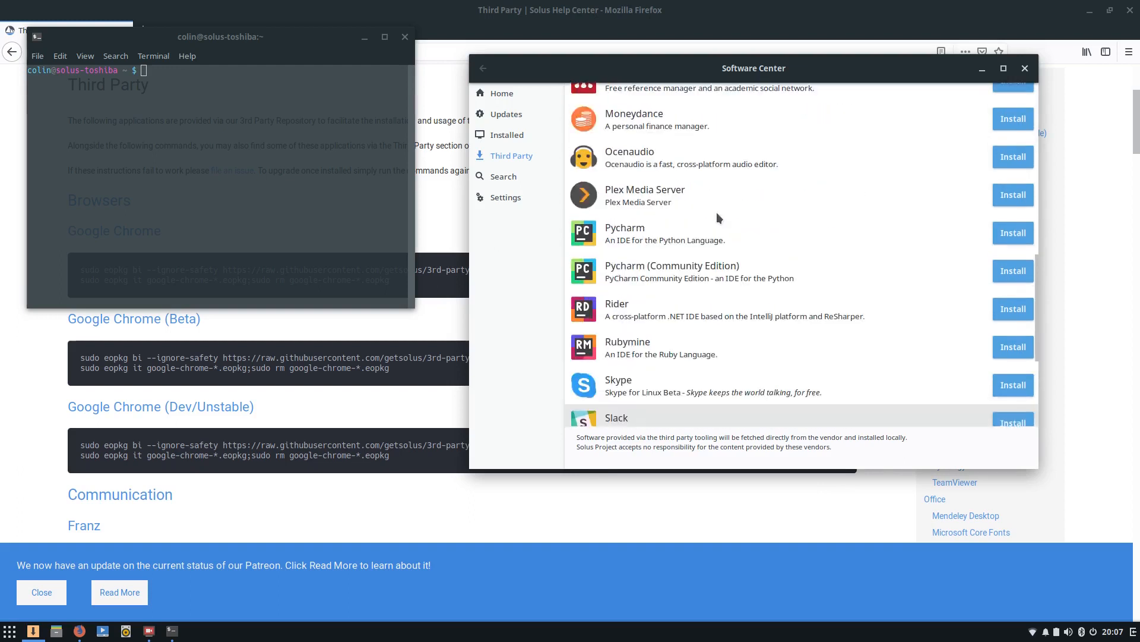
pyautogui.scroll(5, 717, 216)
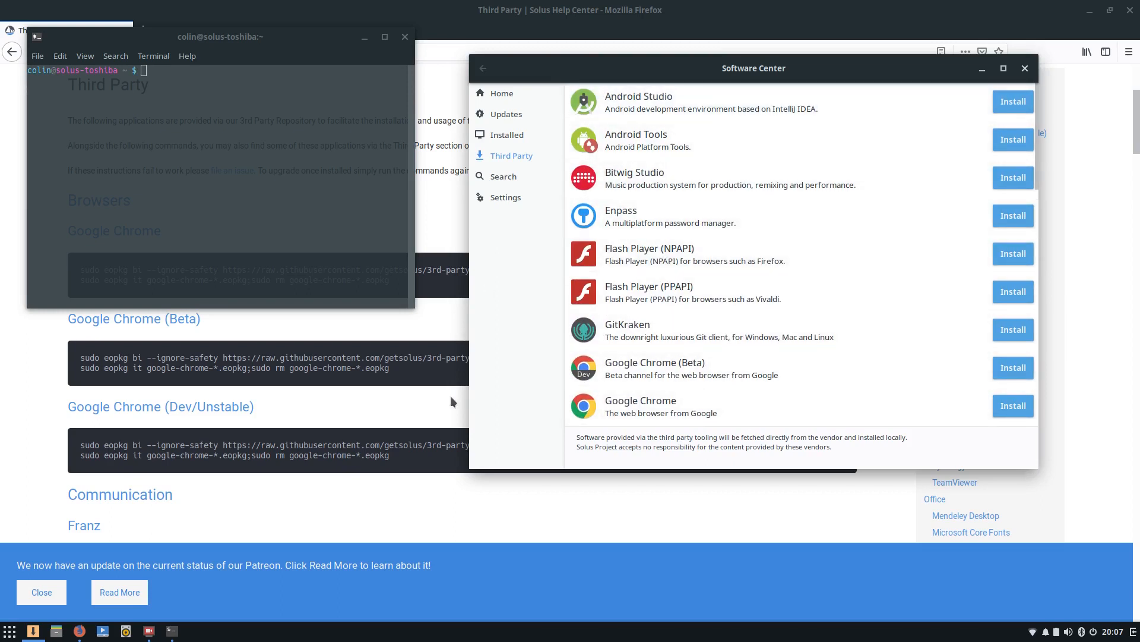
pyautogui.scroll(-5, 697, 280)
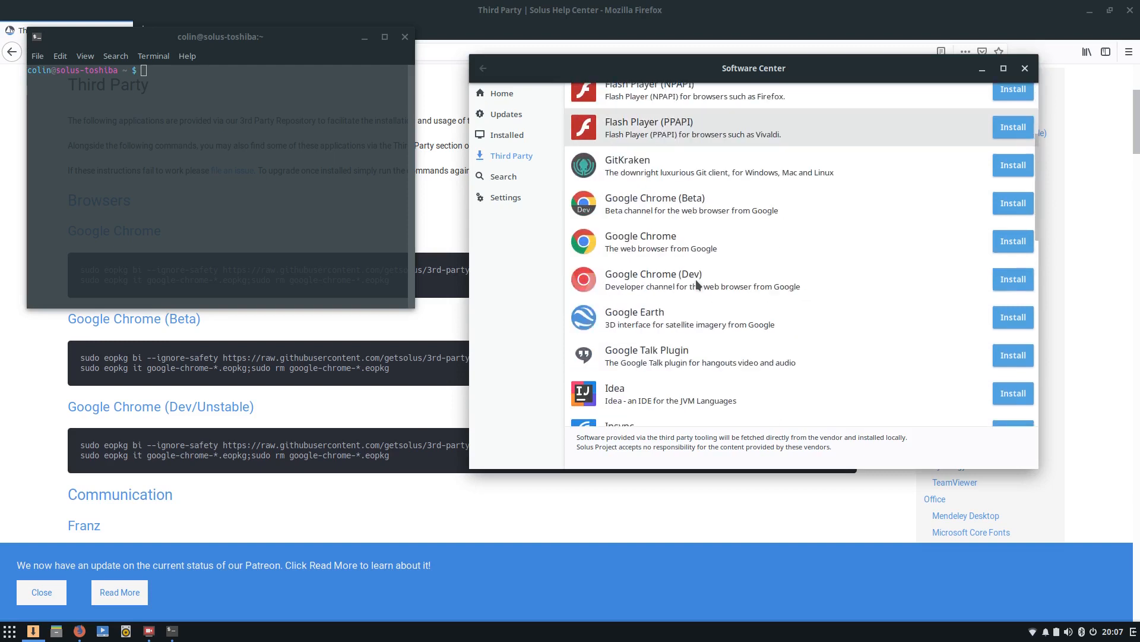
pyautogui.scroll(-2, 696, 280)
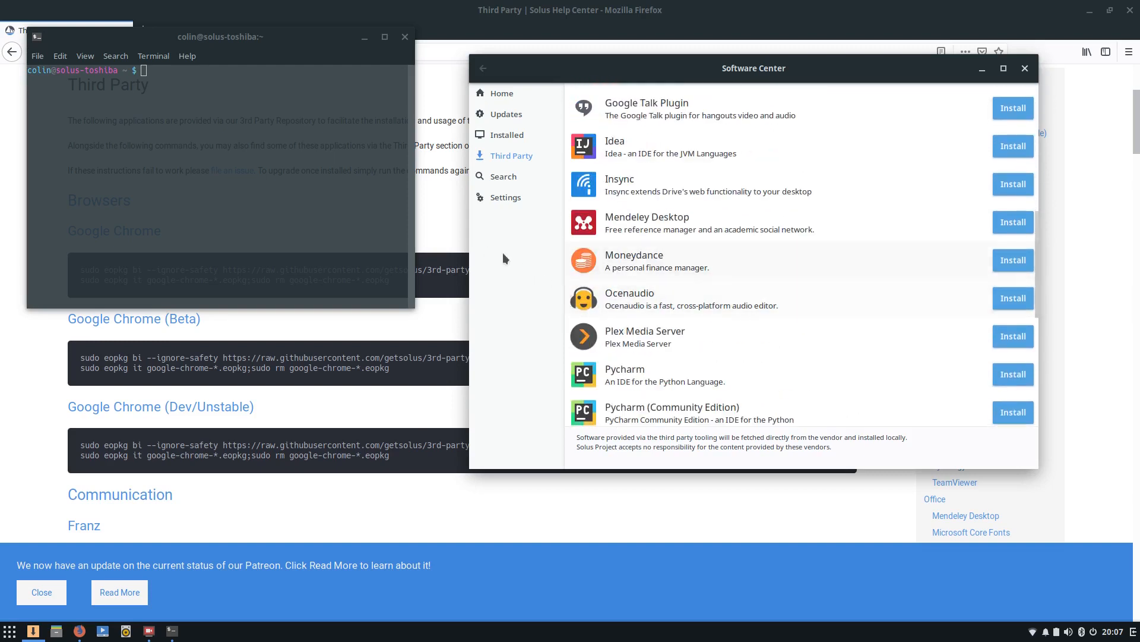
# Minimize the Software Center and copy the eopkg bi command for OcenAudio from the Third Party article in Firefox.
pyautogui.click(982, 68)
pyautogui.scroll(-3, 249, 333)
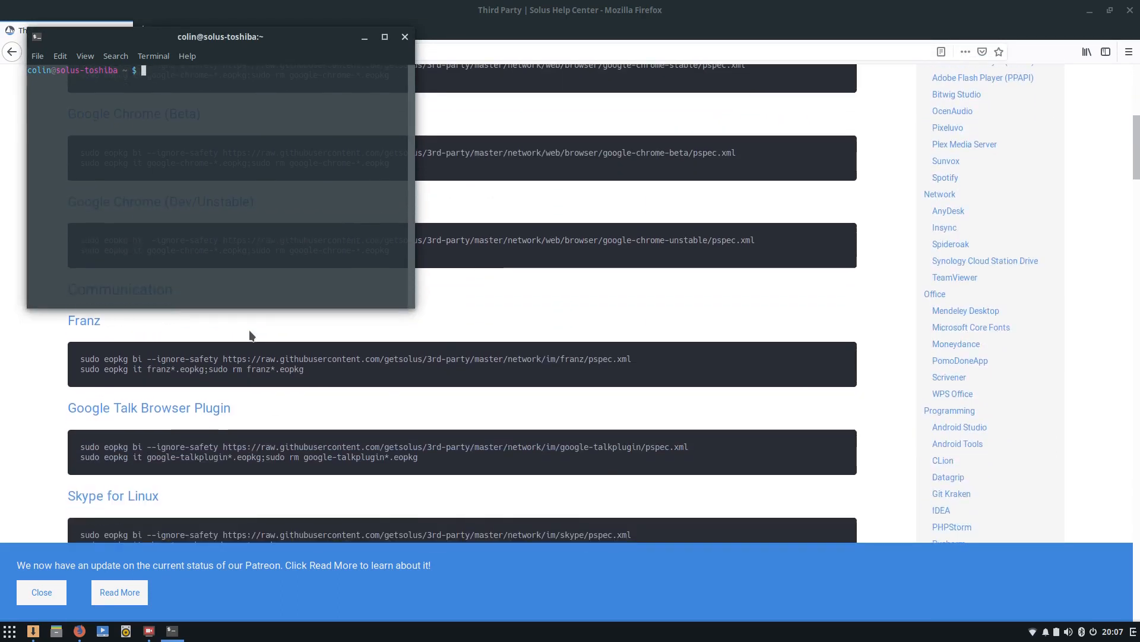
pyautogui.scroll(-6, 249, 335)
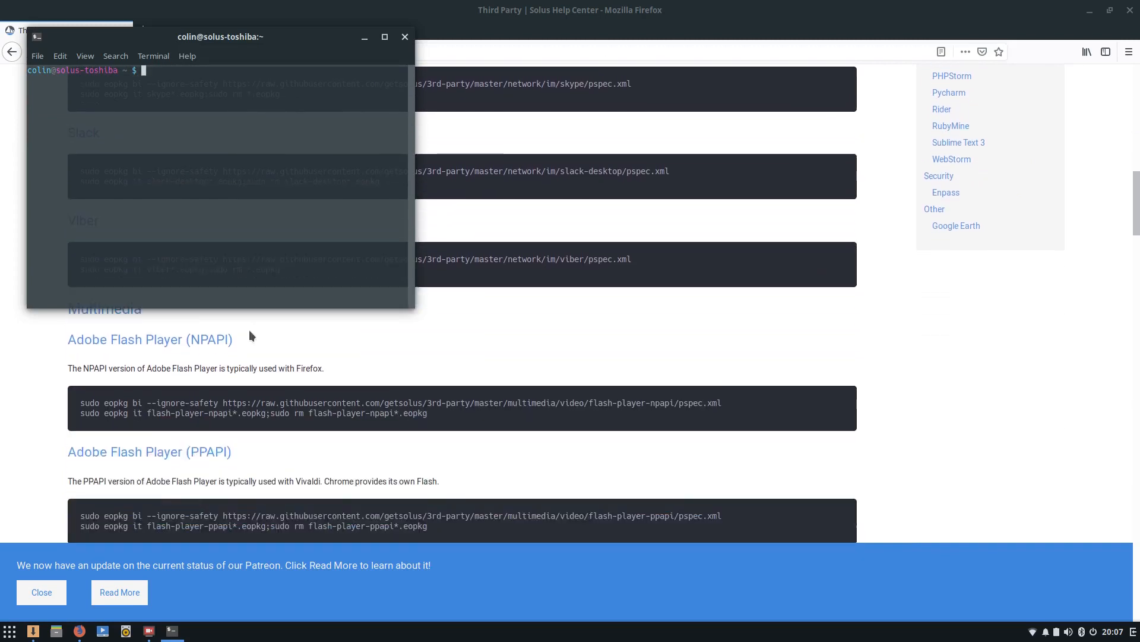
pyautogui.scroll(-5, 250, 332)
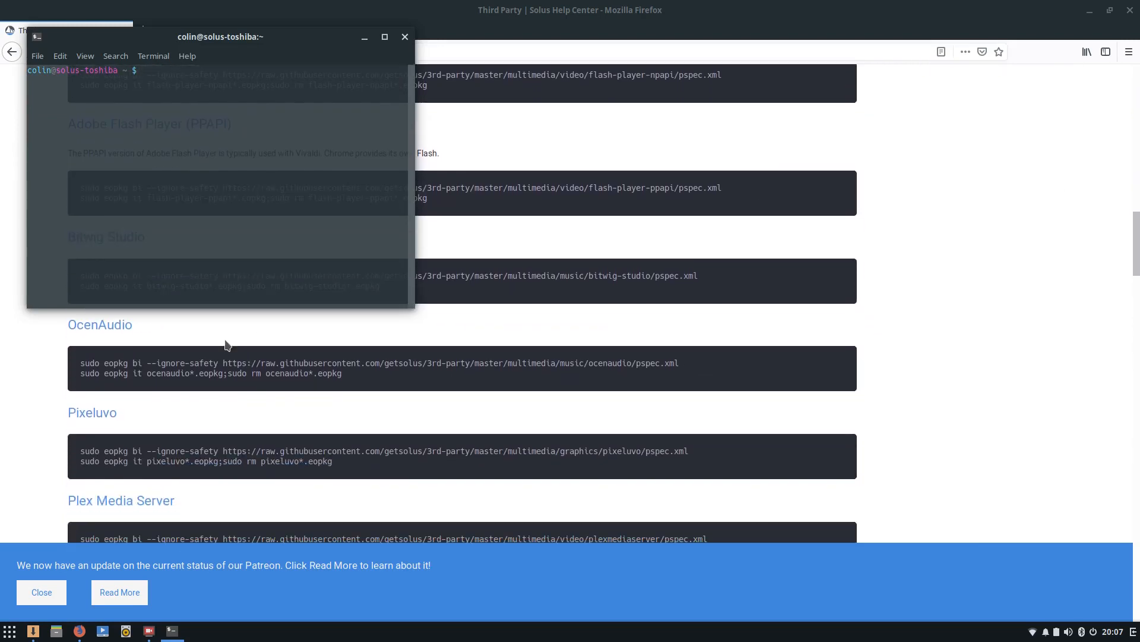
pyautogui.click(150, 361)
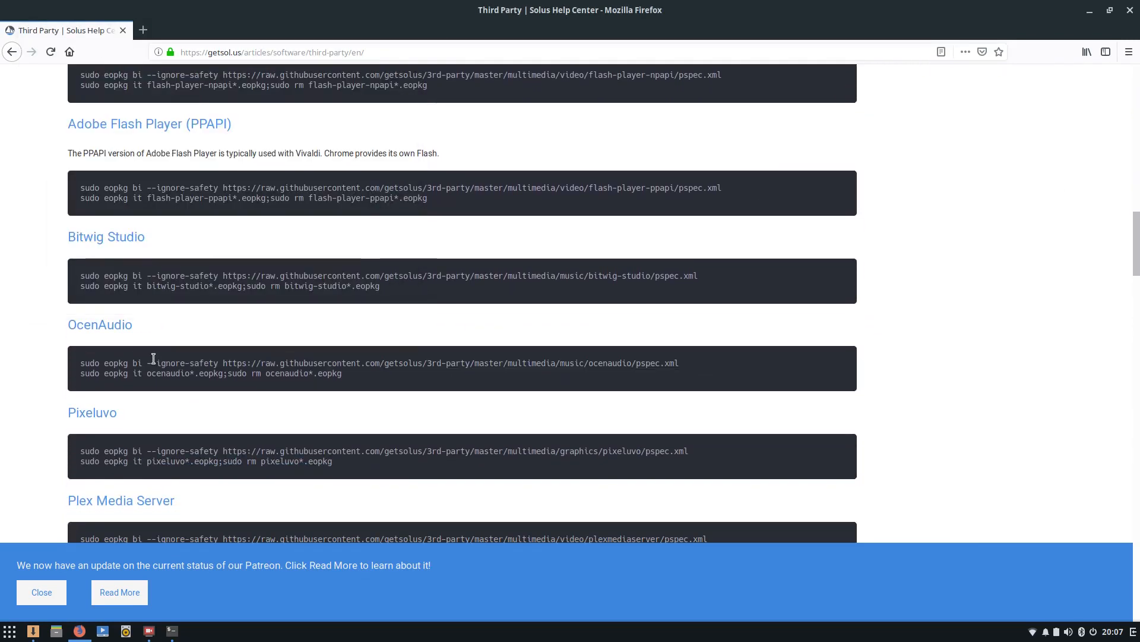
pyautogui.tripleClick(152, 363)
pyautogui.rightClick(152, 362)
pyautogui.click(172, 369)
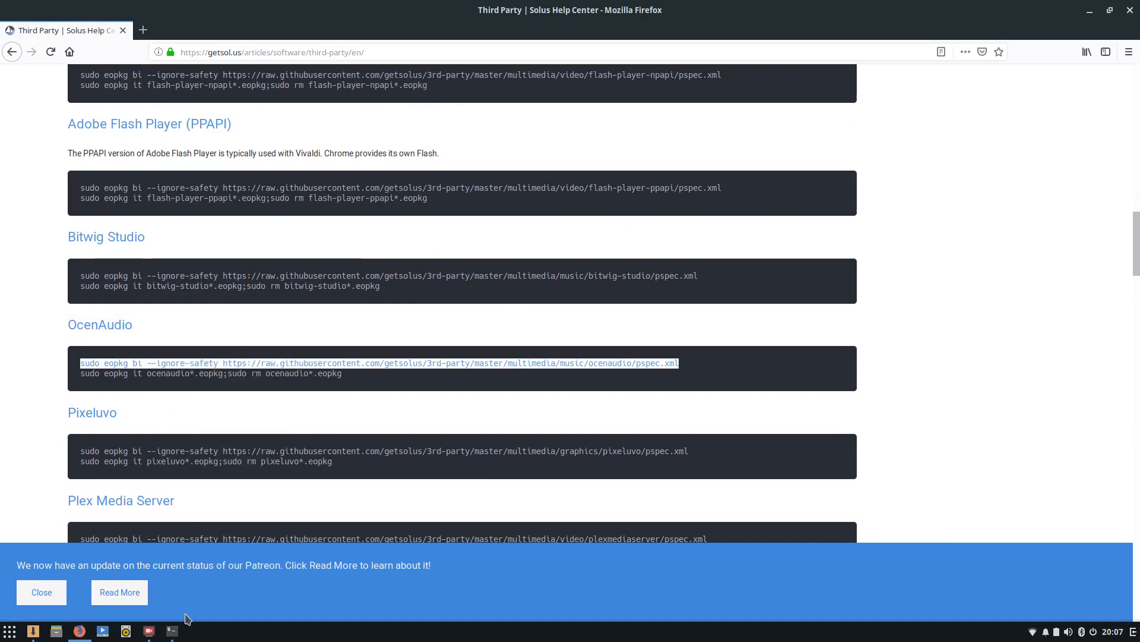
# Switch to the Terminal, run the copied eopkg bi command for OcenAudio, and authorize it with the account password.
pyautogui.click(172, 631)
pyautogui.rightClick(245, 123)
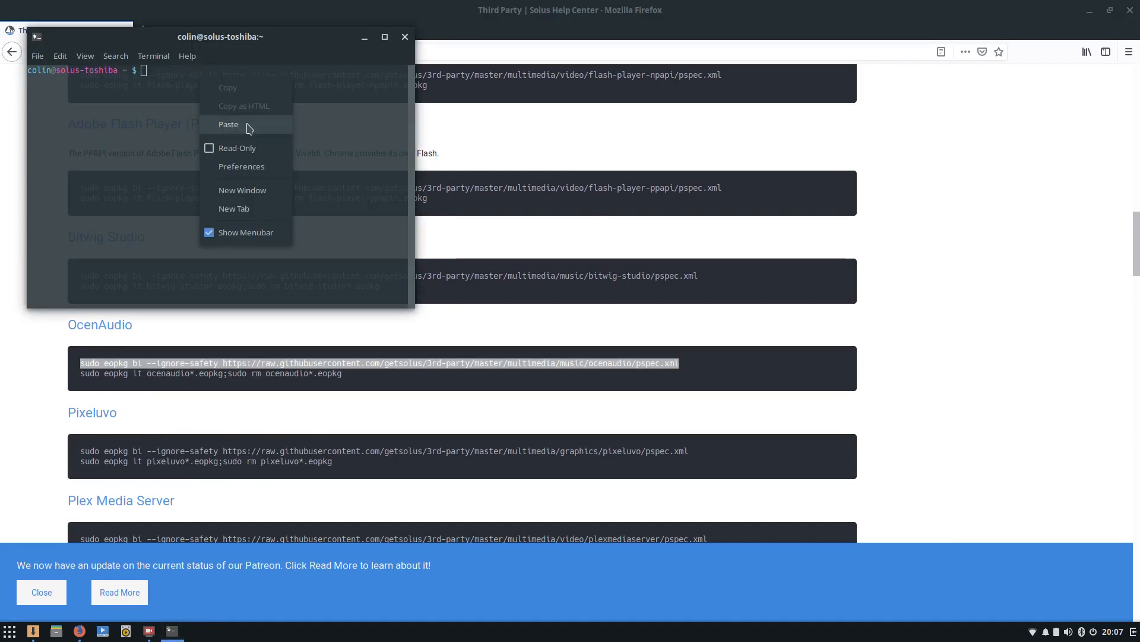
pyautogui.click(247, 125)
pyautogui.press('Return')
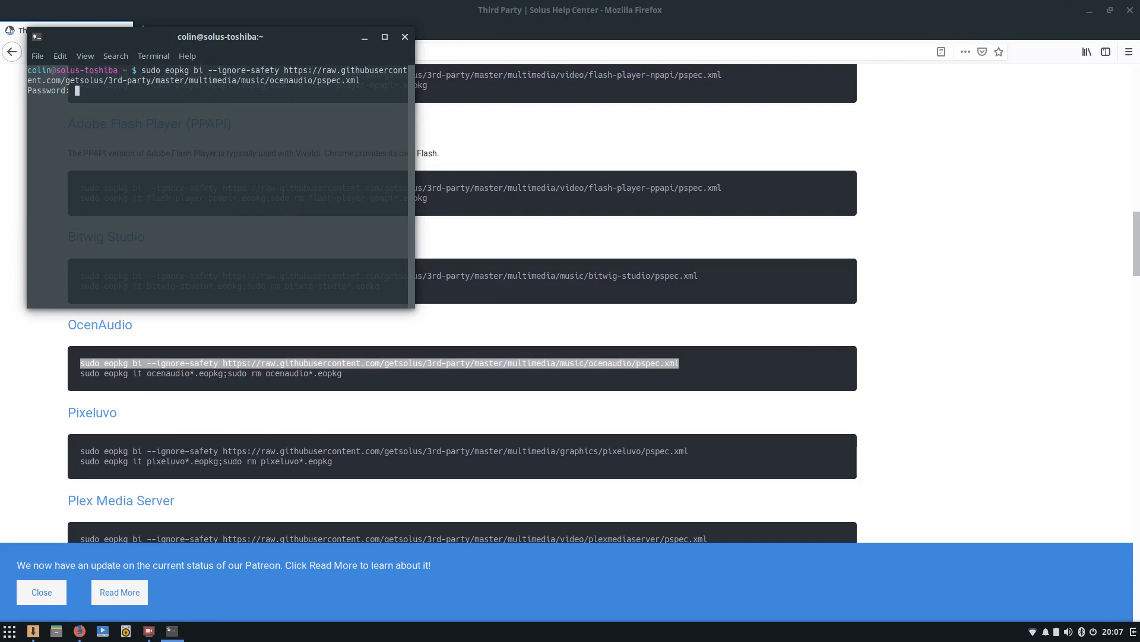
pyautogui.press('Return')
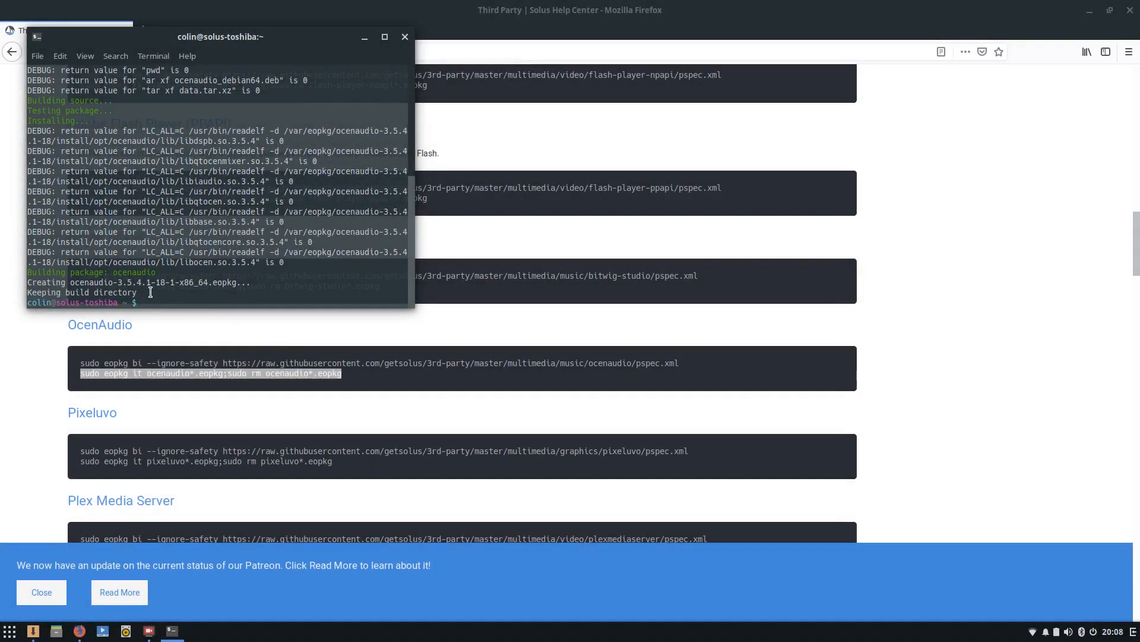
# Run "sudo eopkg it ocenaudio*.eopkg;sudo rm ocenaudio*.eopkg", accept the extra dependency packages with y both times, and close the Terminal.
pyautogui.rightClick(154, 305)
pyautogui.click(183, 351)
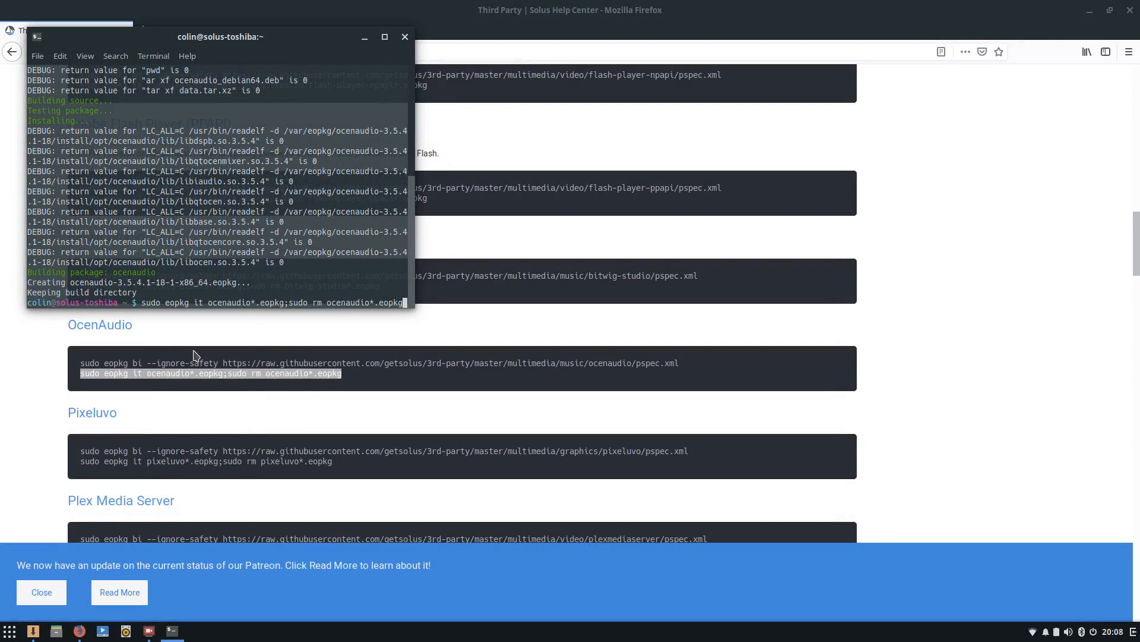
pyautogui.press('Return')
pyautogui.write('y')
pyautogui.press('Return')
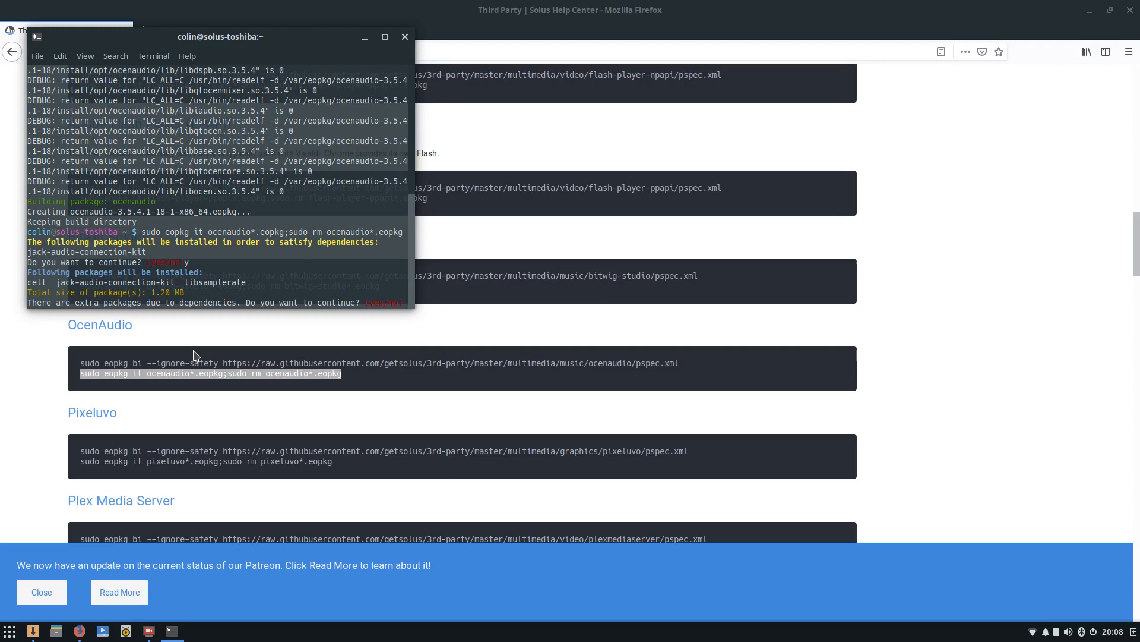
pyautogui.write('y')
pyautogui.press('Return')
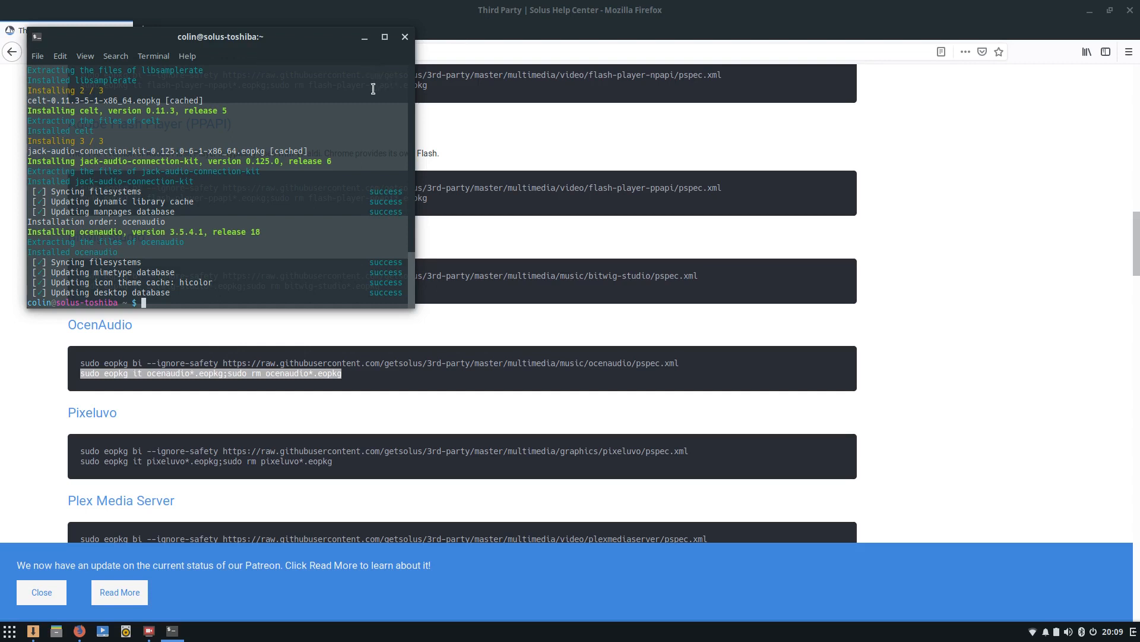
pyautogui.click(405, 38)
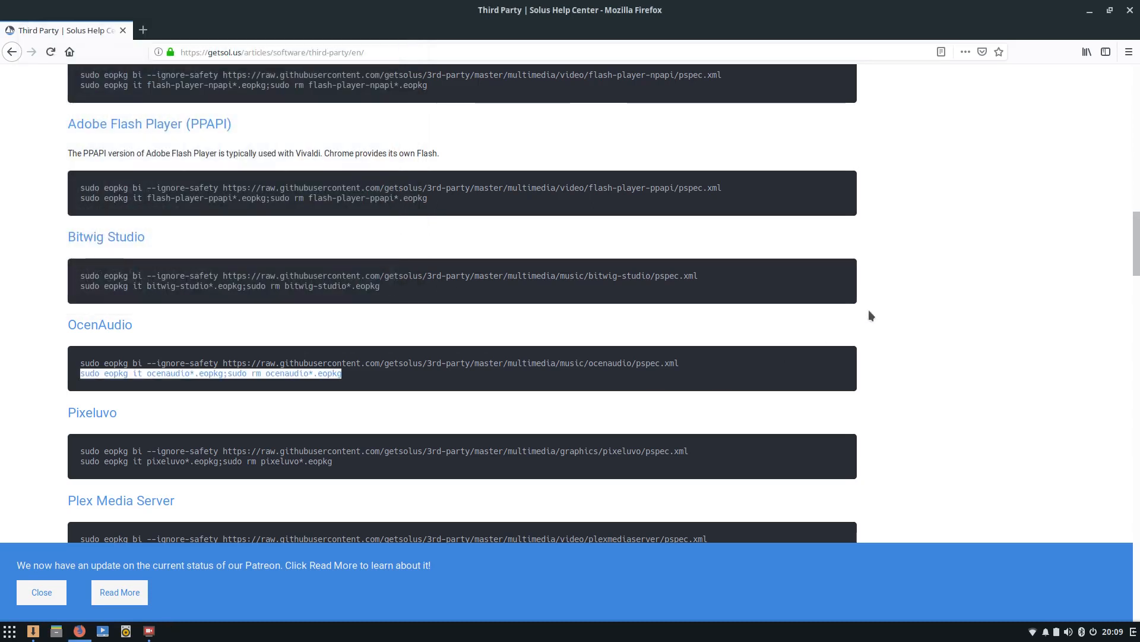
# Look over the Third Party article in Firefox and the Software Center's Third Party list, and minimize the Software Center.
pyautogui.scroll(2, 927, 268)
pyautogui.scroll(-7, 920, 283)
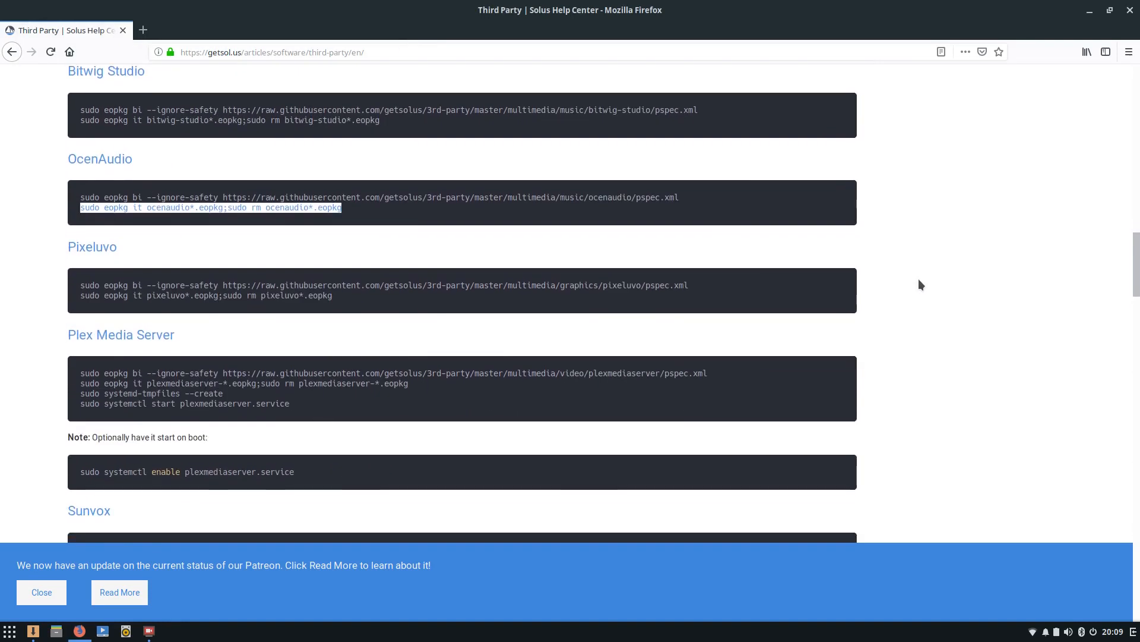
pyautogui.scroll(6, 918, 279)
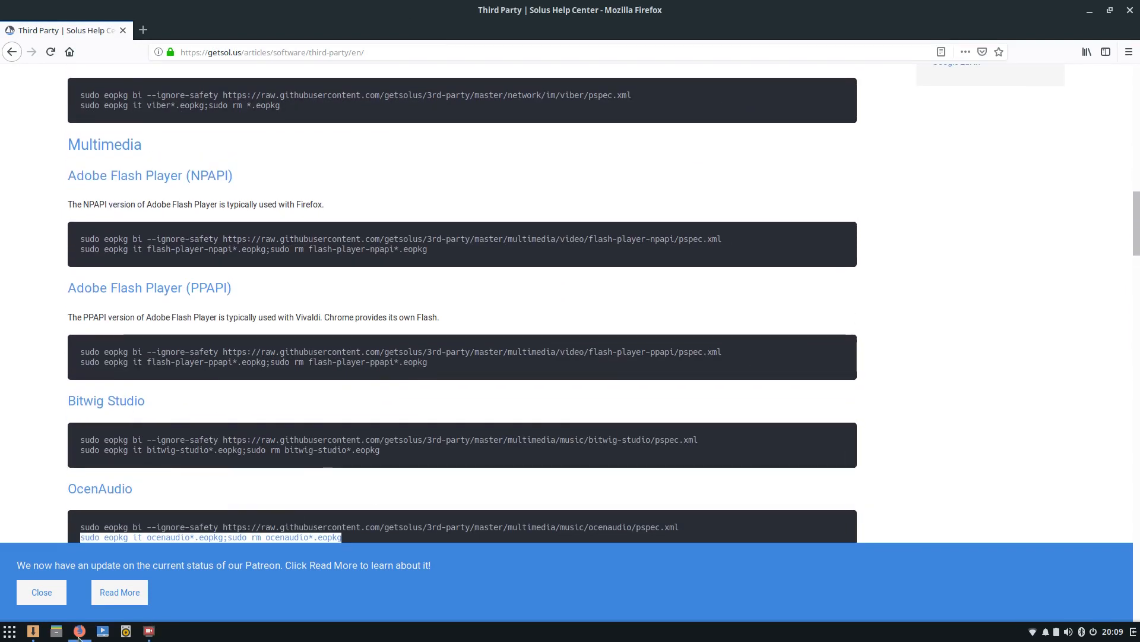
pyautogui.click(33, 632)
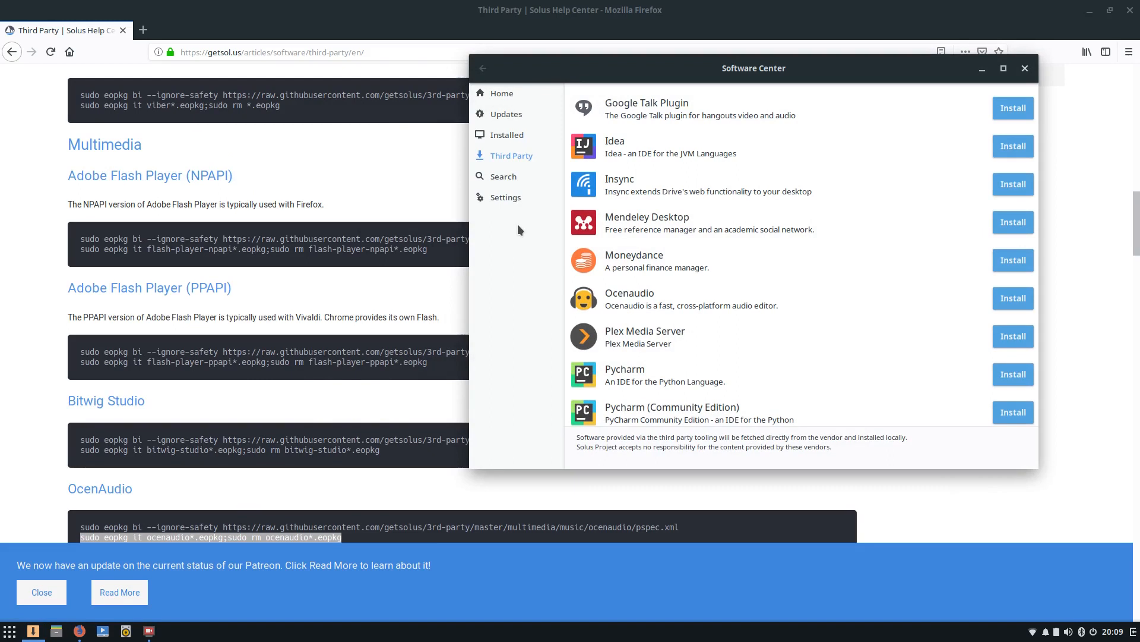
pyautogui.click(982, 68)
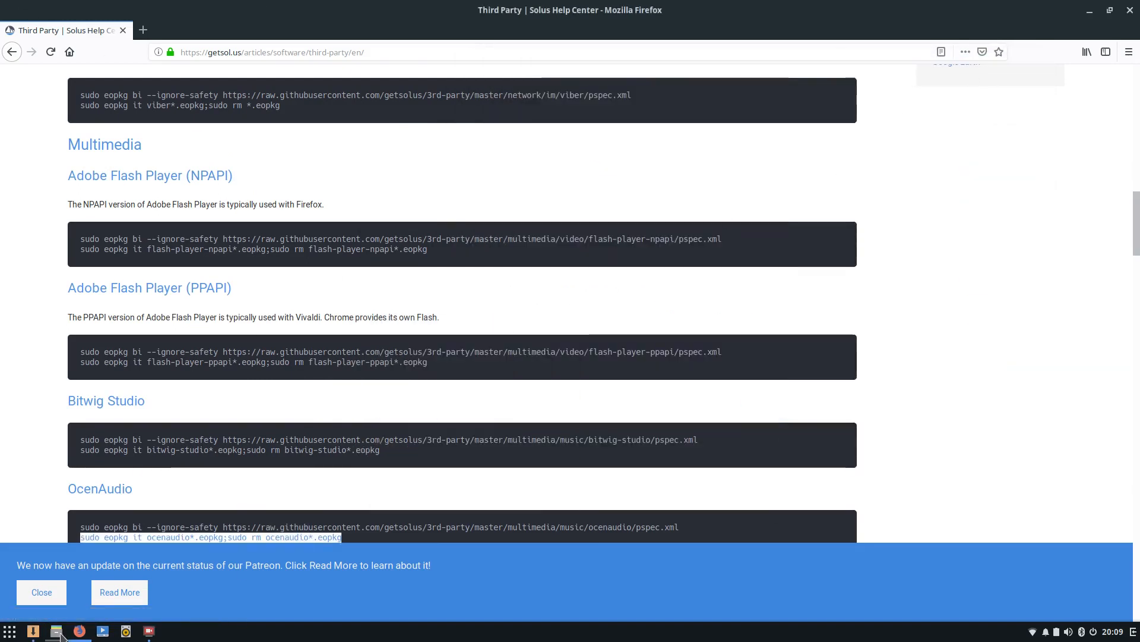
# Find Terminal by searching the application menu for "term", launch it, and run "sudo snap install telegram".
pyautogui.click(19, 629)
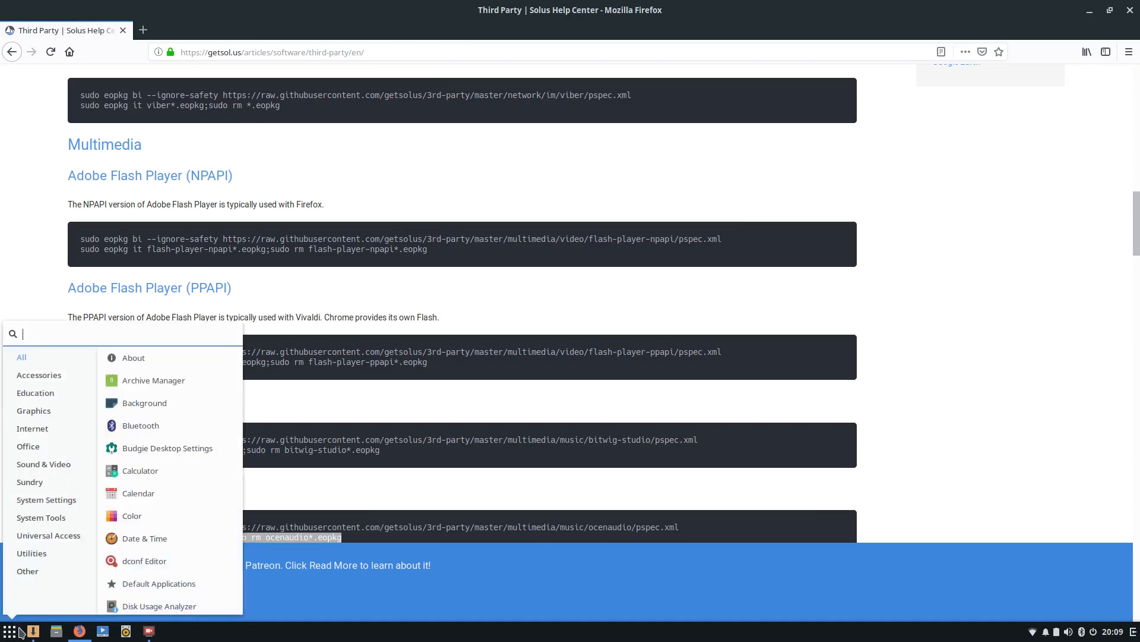
pyautogui.write('term')
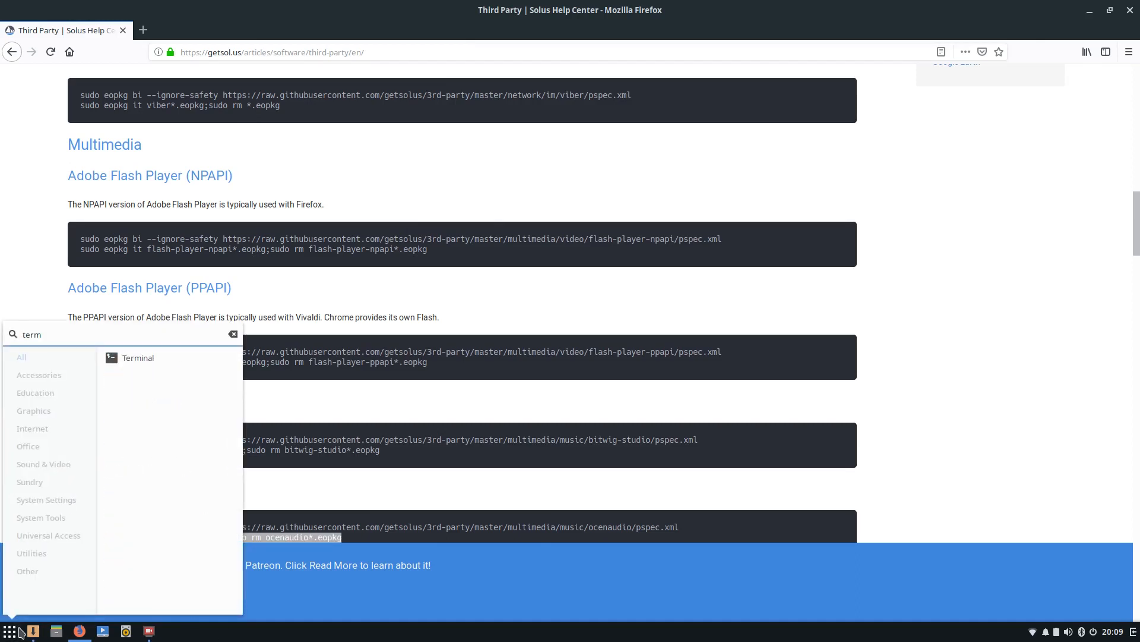
pyautogui.press('Return')
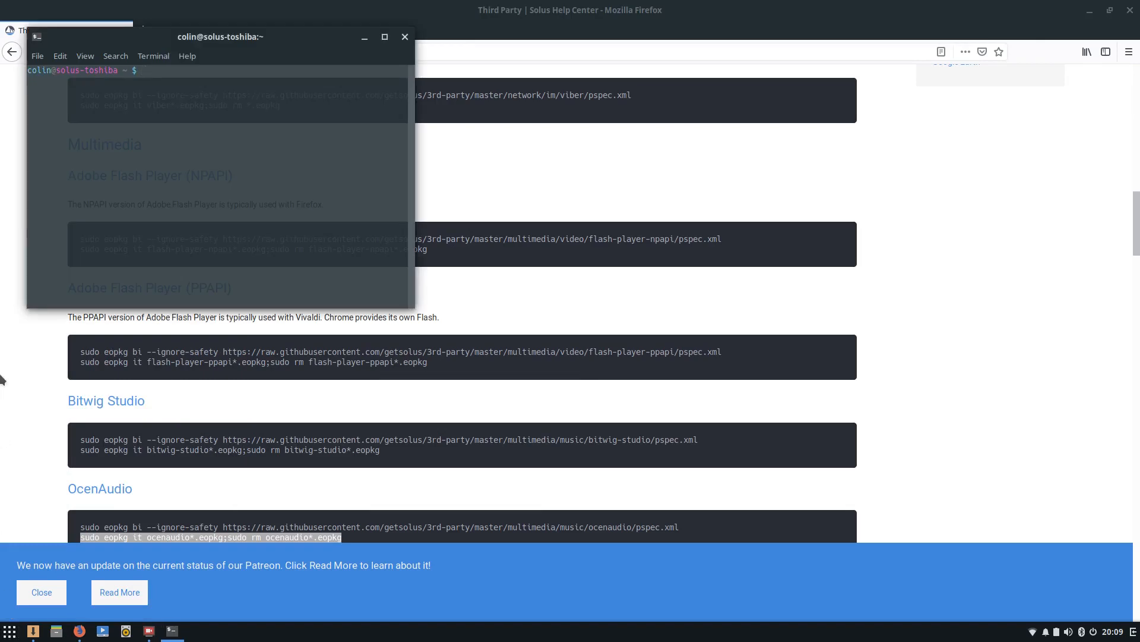
pyautogui.write('sudo snap install telegram')
pyautogui.press('Return')
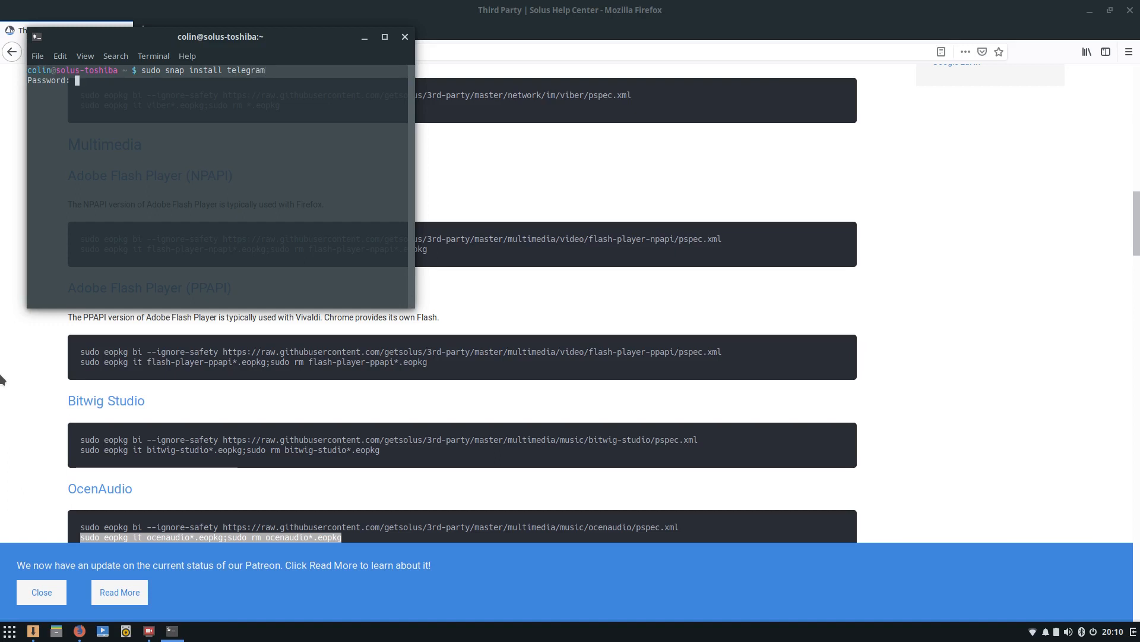
# Submit the account password for the Telegram snap installation and try to install the package "snap" with sudo eopkg it.
pyautogui.press('Return')
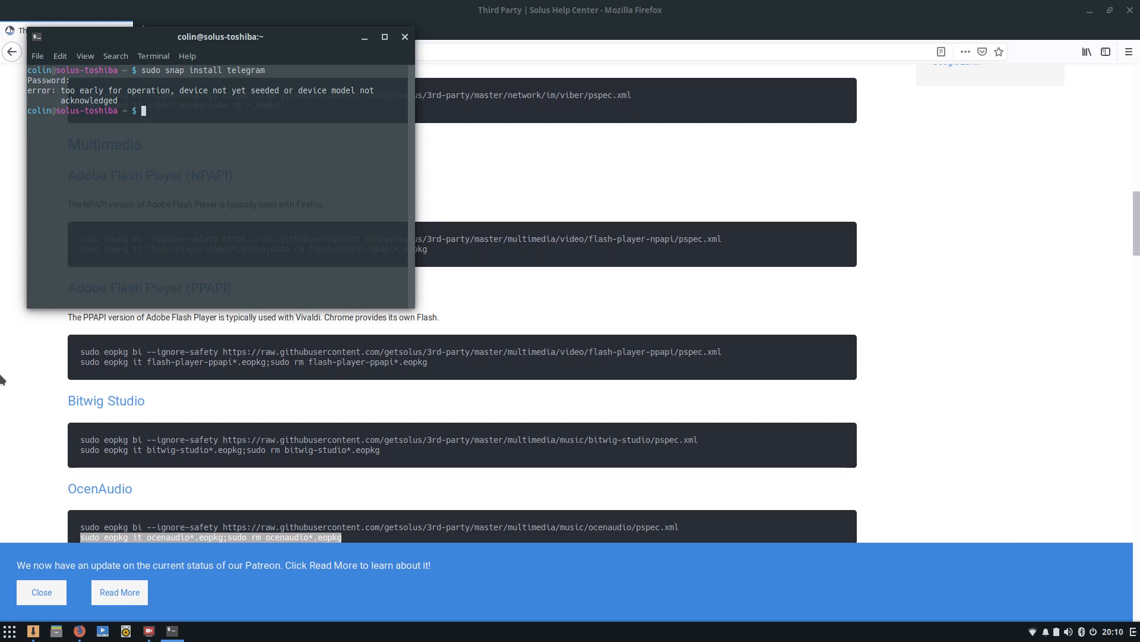
pyautogui.write('sudo eopkg')
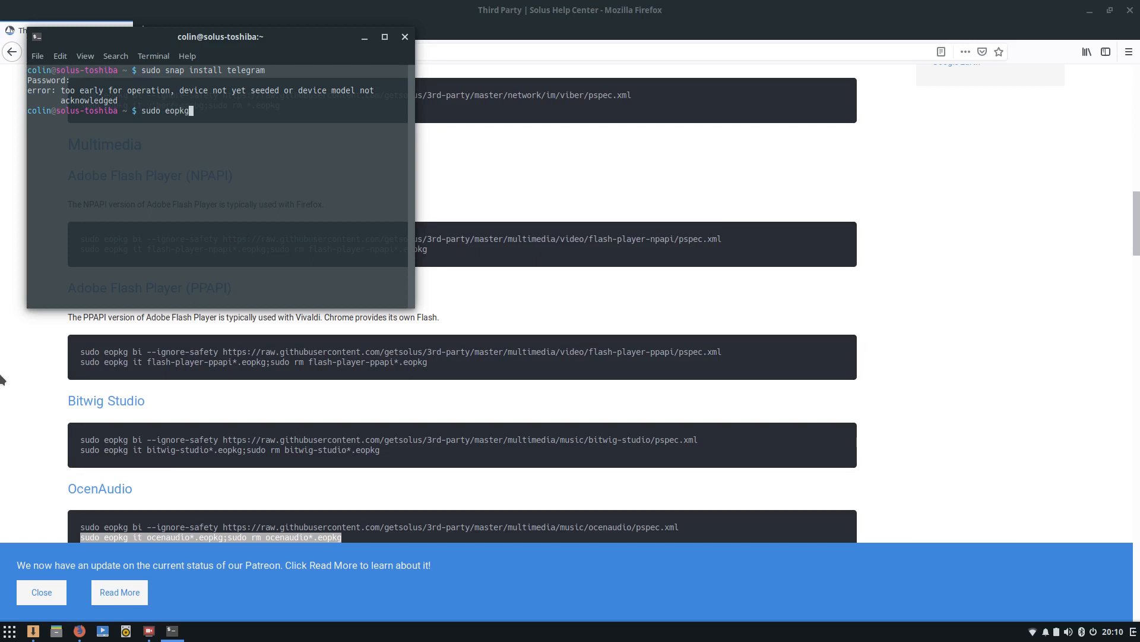
pyautogui.write(' it ')
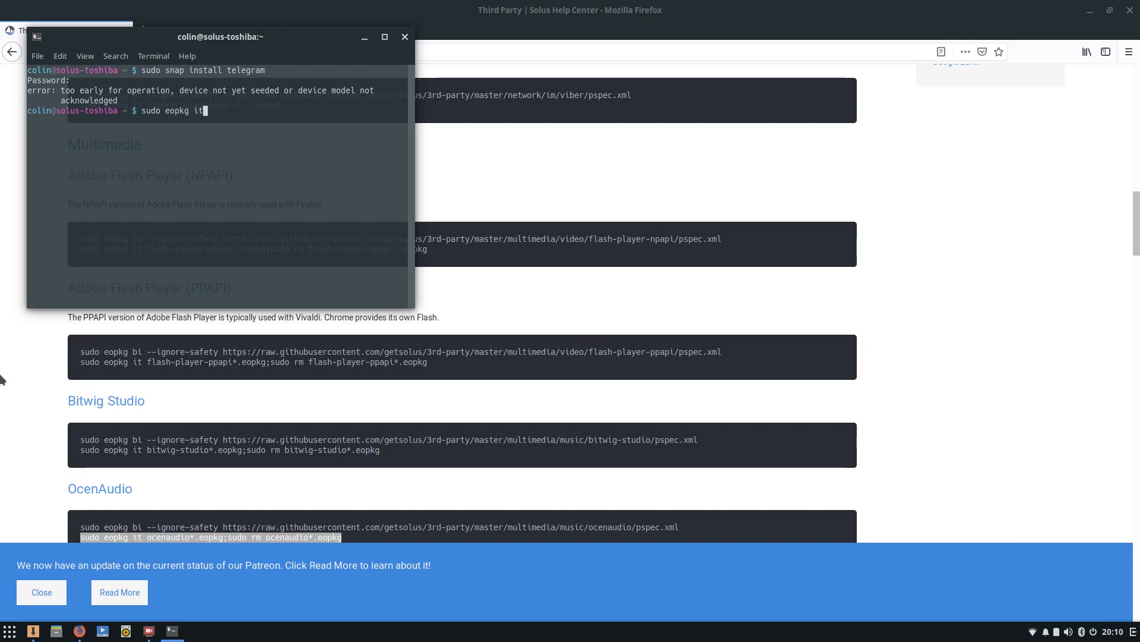
pyautogui.write('snap')
pyautogui.press('Return')
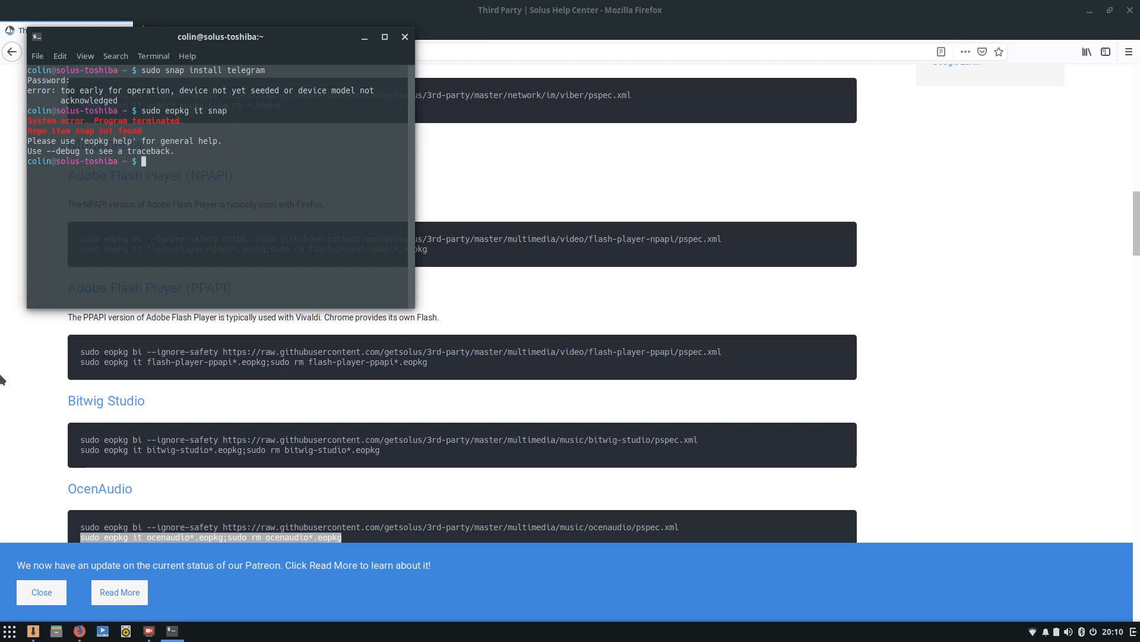
# Try to search the package repository with the command "eopkgs search snap".
pyautogui.write('su')
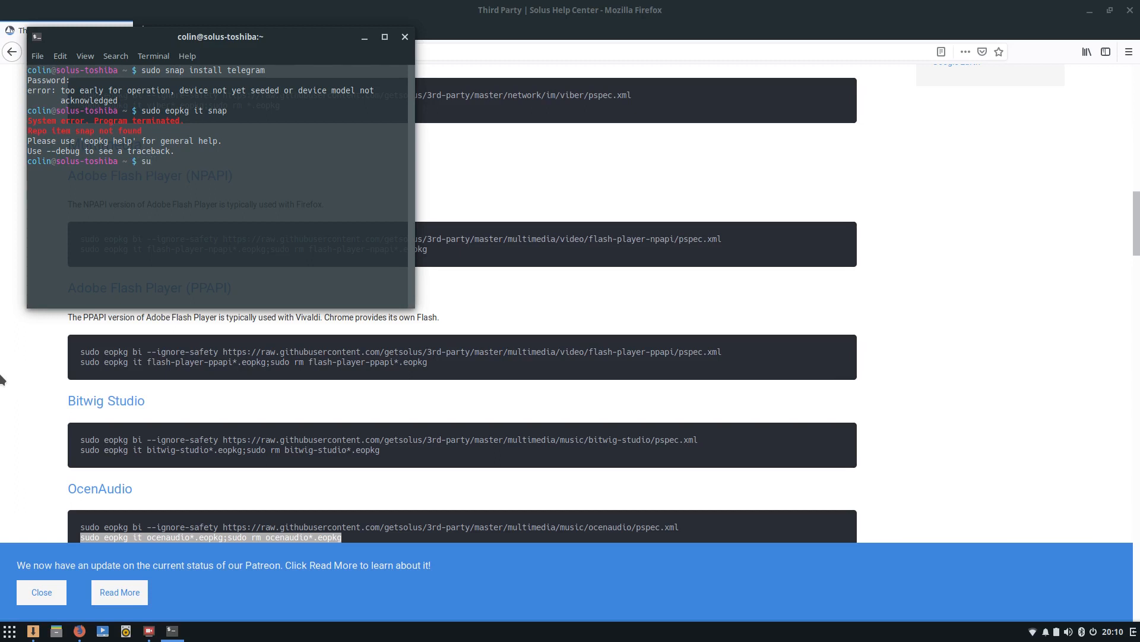
pyautogui.press('BackSpace')
pyautogui.press('BackSpace')
pyautogui.write('eopkgs search snap')
pyautogui.press('Return')
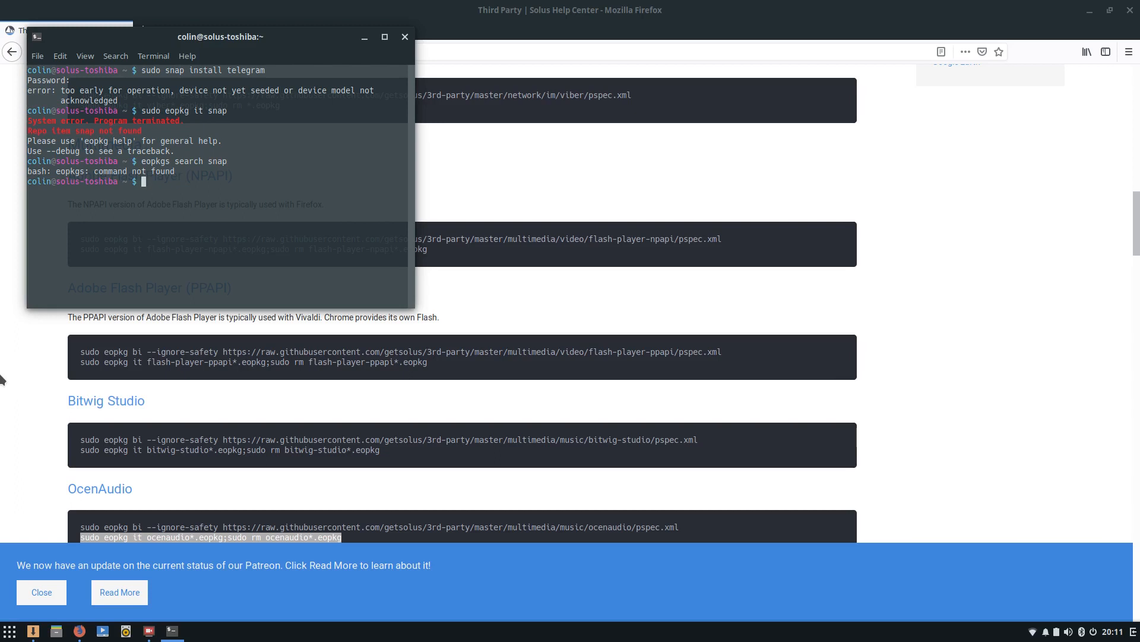
# Correct the previous search command to "eopkg search snap" and run it.
pyautogui.press('Up')
pyautogui.press('Left')
pyautogui.press('Left')
pyautogui.press('Left')
pyautogui.press('Left')
pyautogui.press('Left')
pyautogui.press('Left')
pyautogui.press('Left')
pyautogui.press('Left')
pyautogui.press('Left')
pyautogui.press('Left')
pyautogui.press('Left')
pyautogui.press('Left')
pyautogui.press('BackSpace')
pyautogui.press('Return')
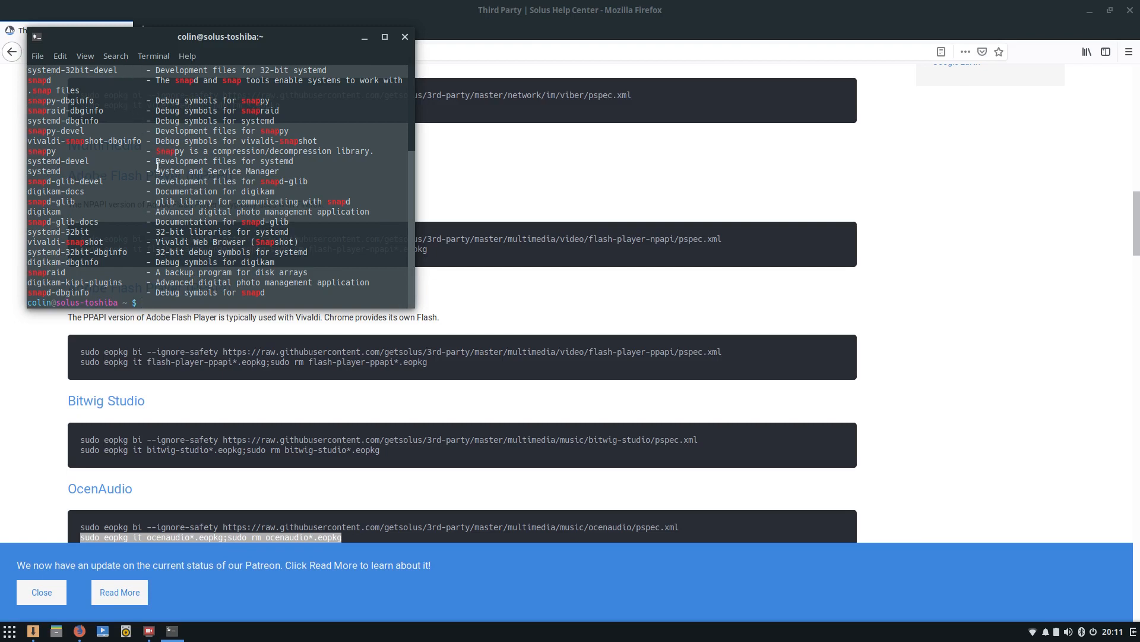
# Clear the terminal output, returning to the terminal window after briefly minimizing it.
pyautogui.click(365, 37)
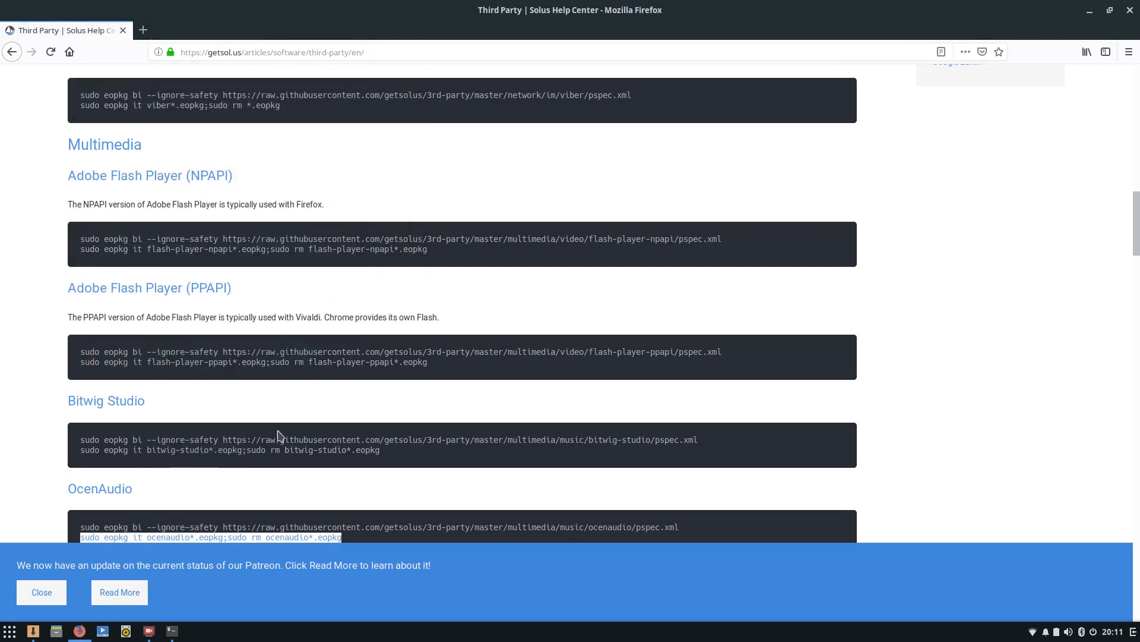
pyautogui.click(173, 630)
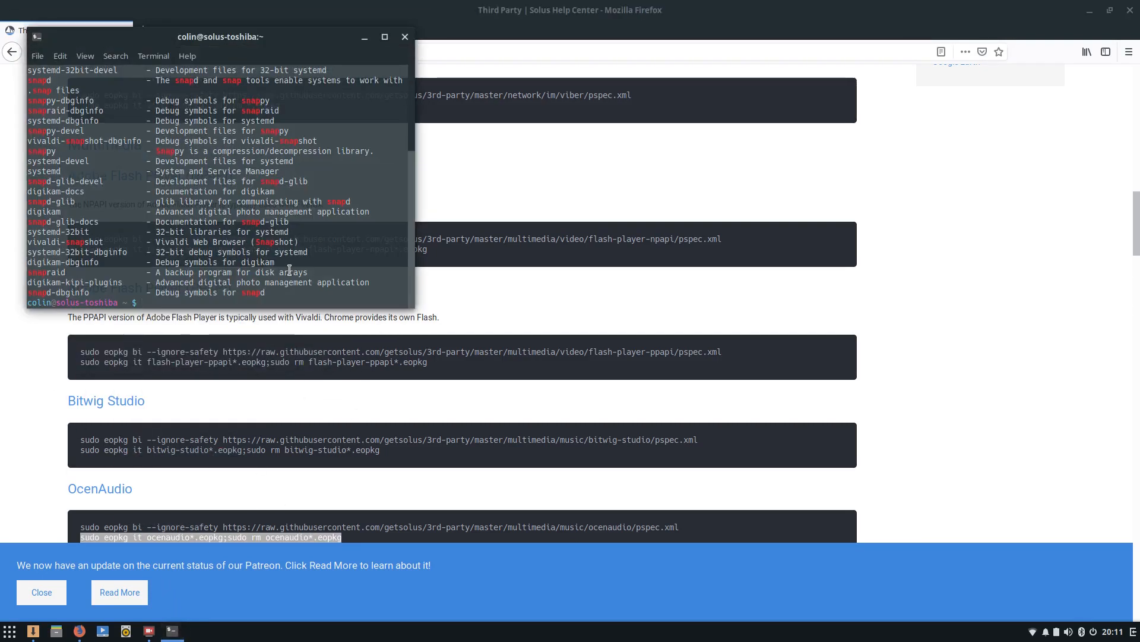
pyautogui.write('clear')
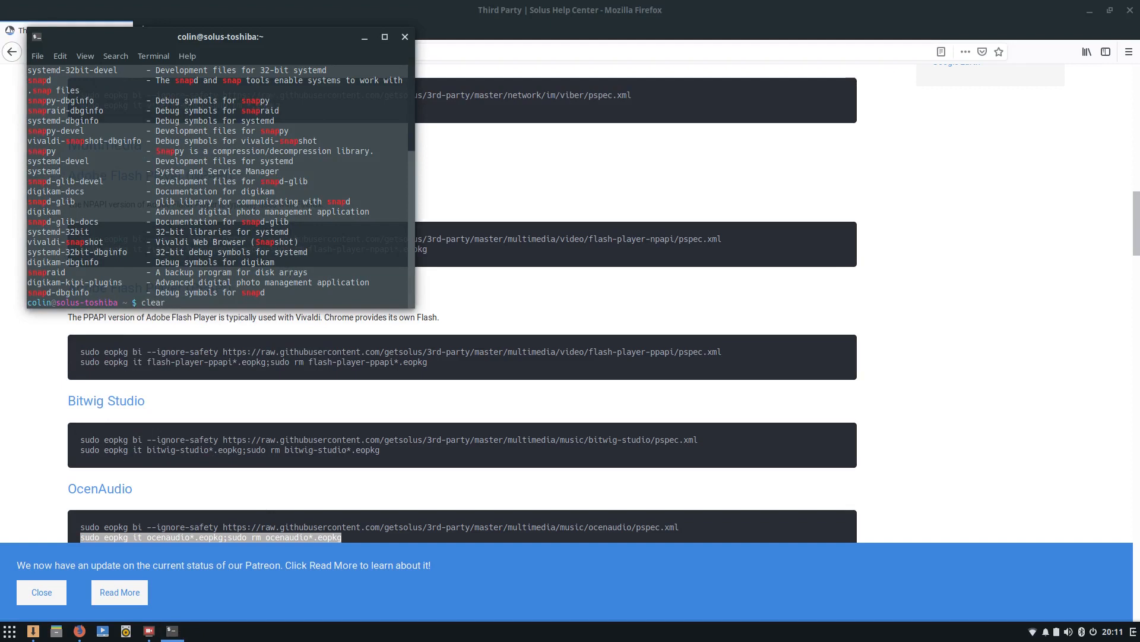
pyautogui.press('Return')
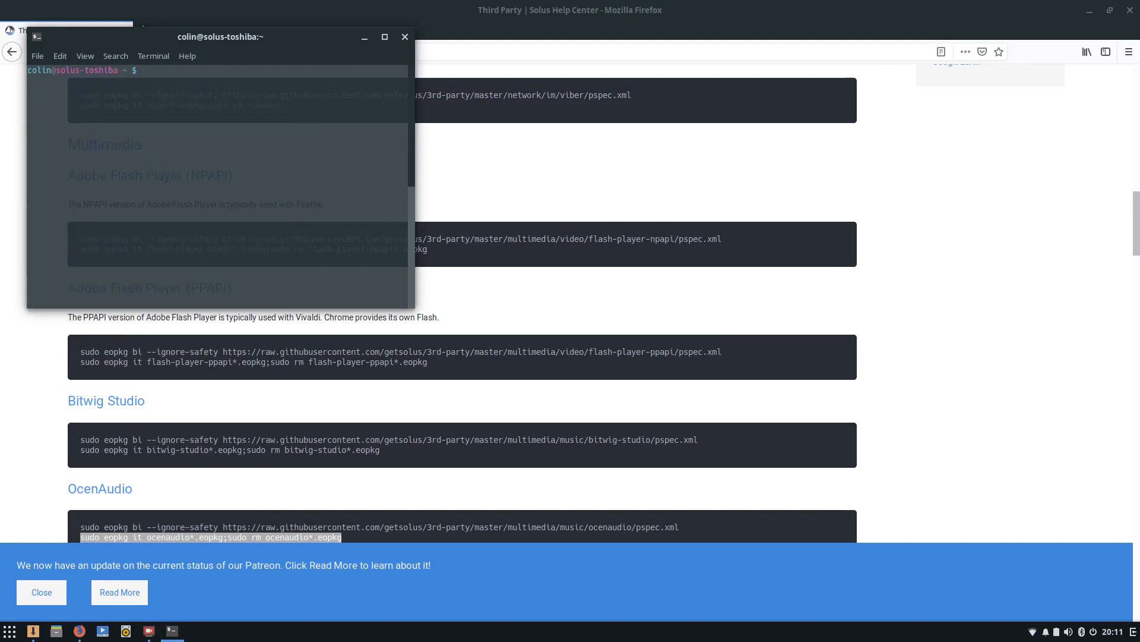
# Reuse the earlier install command to run "sudo eopkg it snapd".
pyautogui.press('Up')
pyautogui.press('Up')
pyautogui.press('Left')
pyautogui.press('Left')
pyautogui.press('Left')
pyautogui.press('Left')
pyautogui.press('Left')
pyautogui.press('Left')
pyautogui.press('Left')
pyautogui.press('Left')
pyautogui.press('Left')
pyautogui.press('Left')
pyautogui.press('Left')
pyautogui.press('Left')
pyautogui.write('s')
pyautogui.press('End')
pyautogui.press('Up')
pyautogui.write('d')
pyautogui.press('Return')
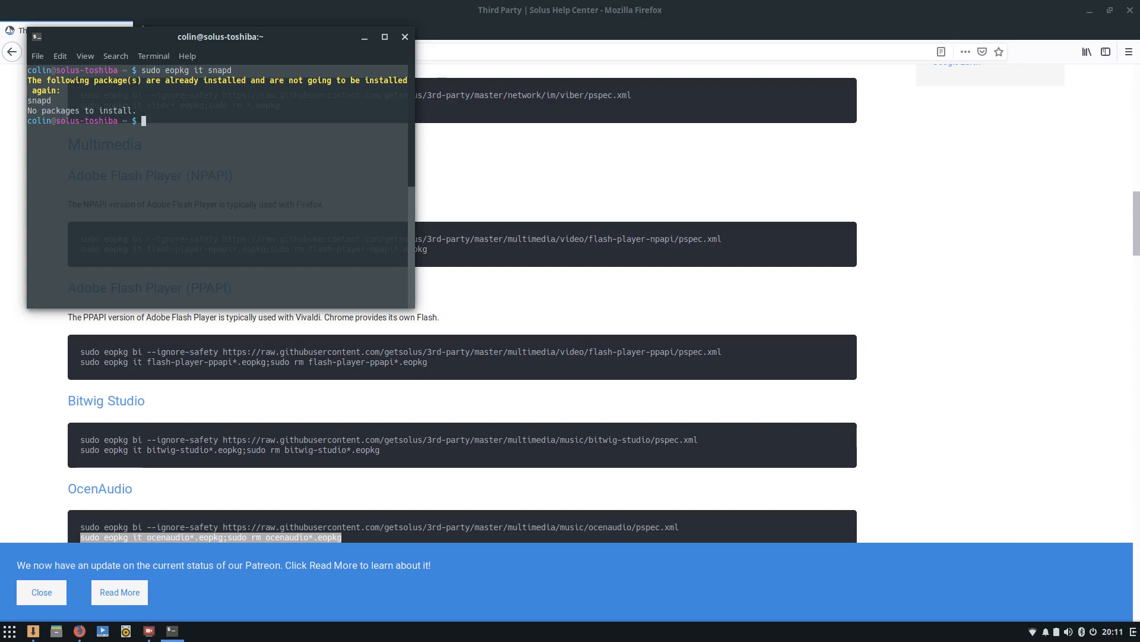
# Try to install Telegram with "sudo snapd install telegram" and display the help of the snap command.
pyautogui.write('sudo snapd install telegram')
pyautogui.press('Return')
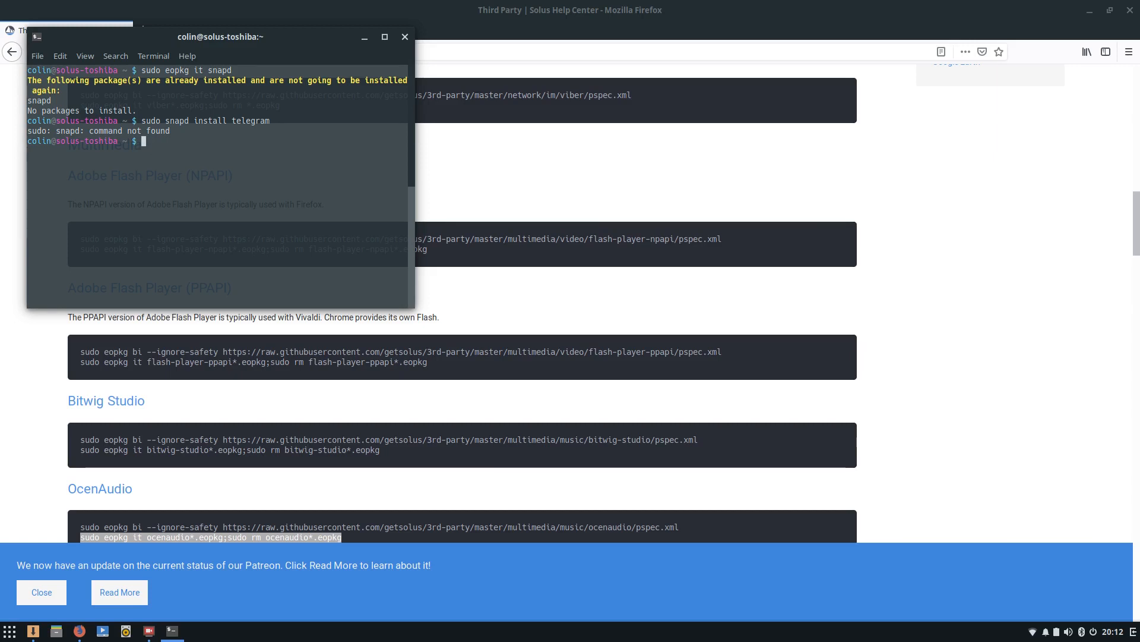
pyautogui.write('snap --help')
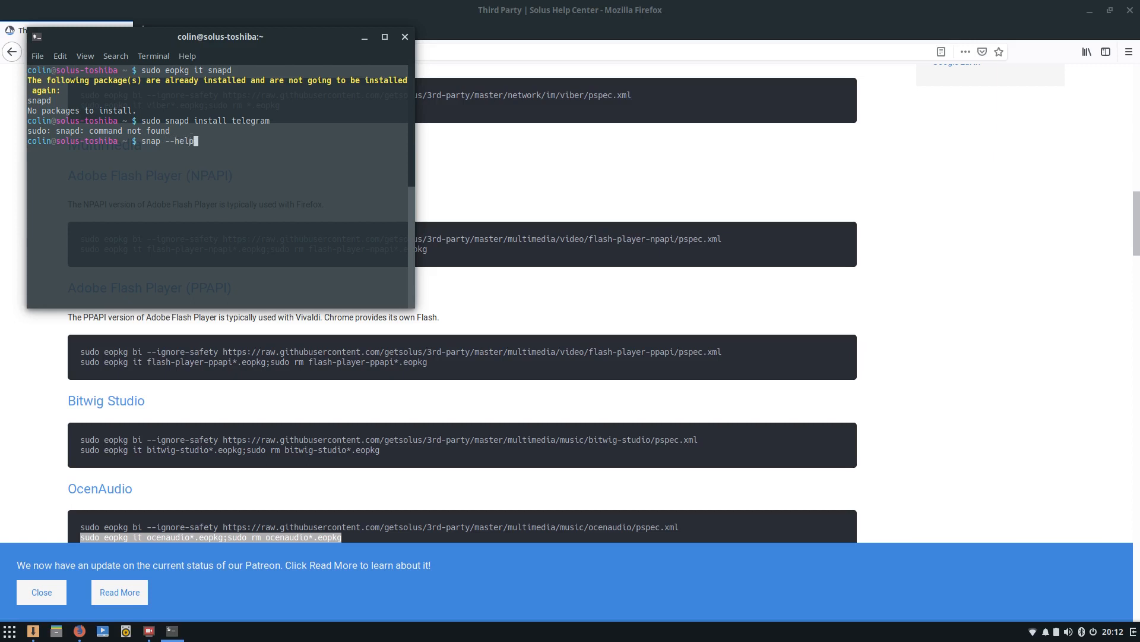
pyautogui.press('Return')
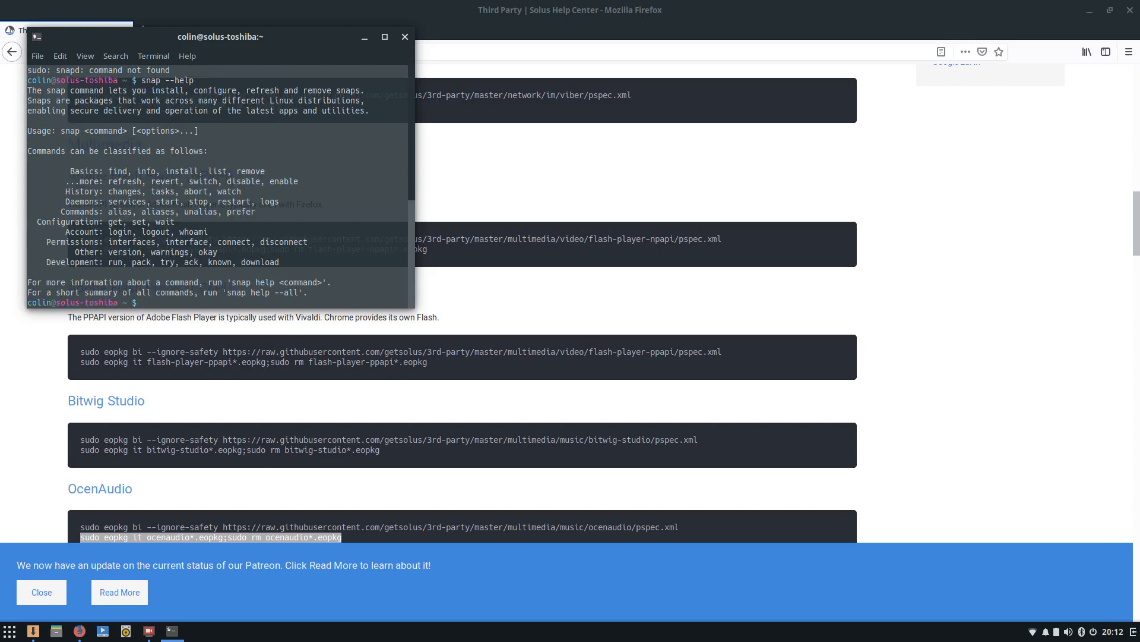
# Run "snap search telegram" and look through the results for the official desktop client.
pyautogui.press('Up')
pyautogui.press('Up')
pyautogui.press('Up')
pyautogui.press('Up')
pyautogui.press('Up')
pyautogui.press('BackSpace')
pyautogui.press('BackSpace')
pyautogui.press('BackSpace')
pyautogui.press('BackSpace')
pyautogui.write('telegram')
pyautogui.press('BackSpace')
pyautogui.press('BackSpace')
pyautogui.press('BackSpace')
pyautogui.press('BackSpace')
pyautogui.press('BackSpace')
pyautogui.press('BackSpace')
pyautogui.press('BackSpace')
pyautogui.press('BackSpace')
pyautogui.press('BackSpace')
pyautogui.press('BackSpace')
pyautogui.press('BackSpace')
pyautogui.press('BackSpace')
pyautogui.press('BackSpace')
pyautogui.press('BackSpace')
pyautogui.press('BackSpace')
pyautogui.press('BackSpace')
pyautogui.press('BackSpace')
pyautogui.press('BackSpace')
pyautogui.press('BackSpace')
pyautogui.press('BackSpace')
pyautogui.write('snap search telegram')
pyautogui.press('Return')
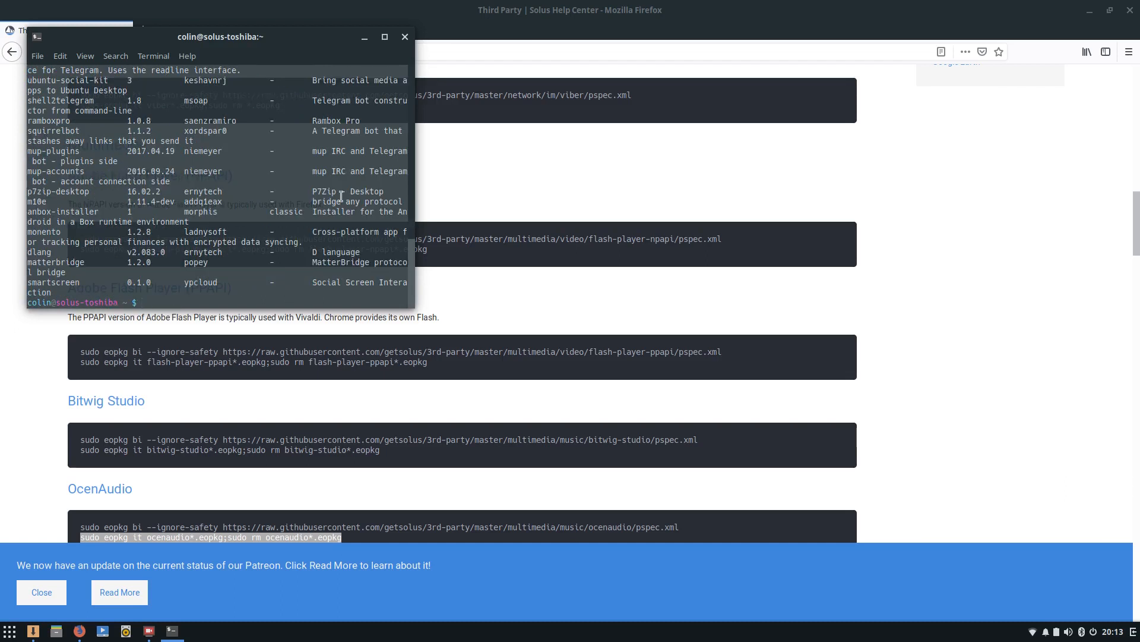
pyautogui.scroll(3, 250, 165)
pyautogui.scroll(3, 250, 166)
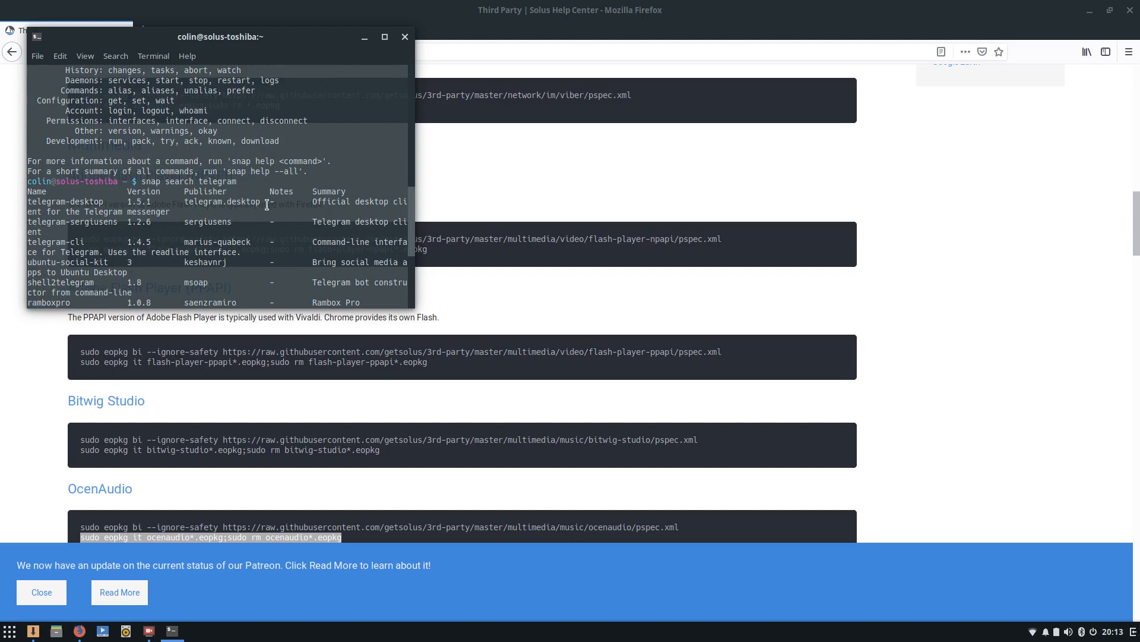
# Install the telegram-desktop snap with sudo and minimize the Firefox window behind the terminal.
pyautogui.scroll(-6, 267, 205)
pyautogui.write('sudo snap install ')
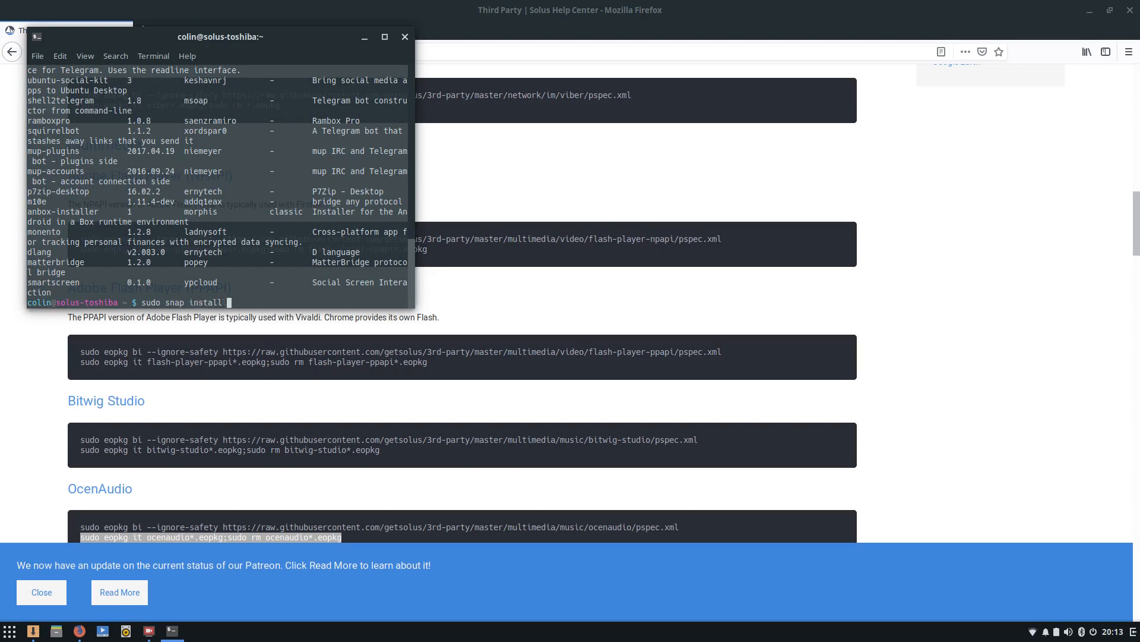
pyautogui.write('telegram-desktop')
pyautogui.press('Return')
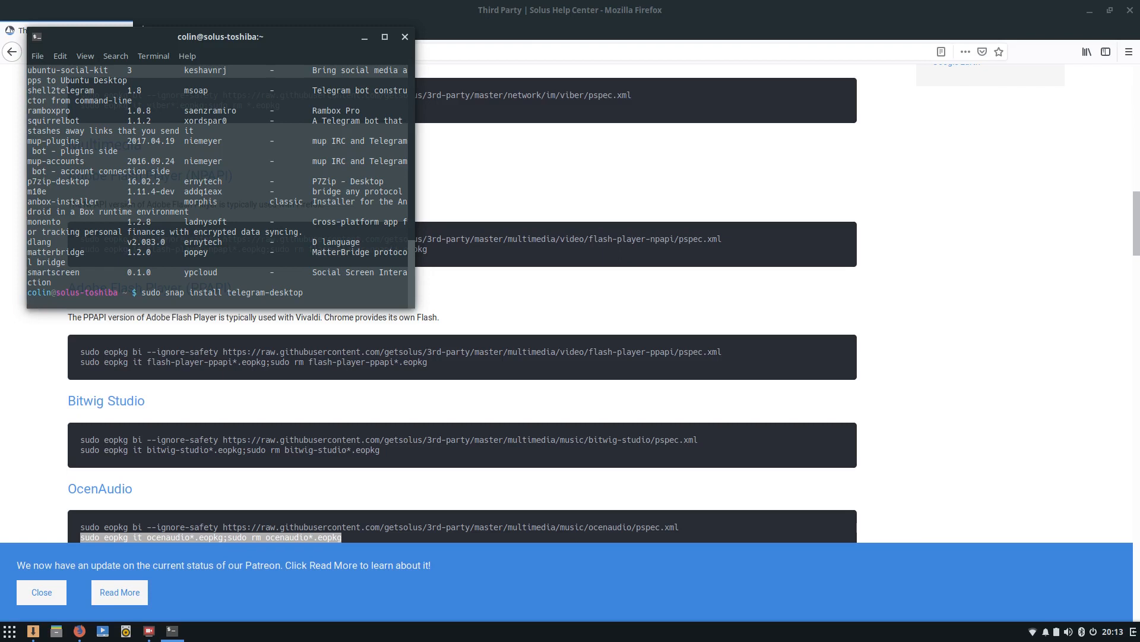
pyautogui.click(1090, 11)
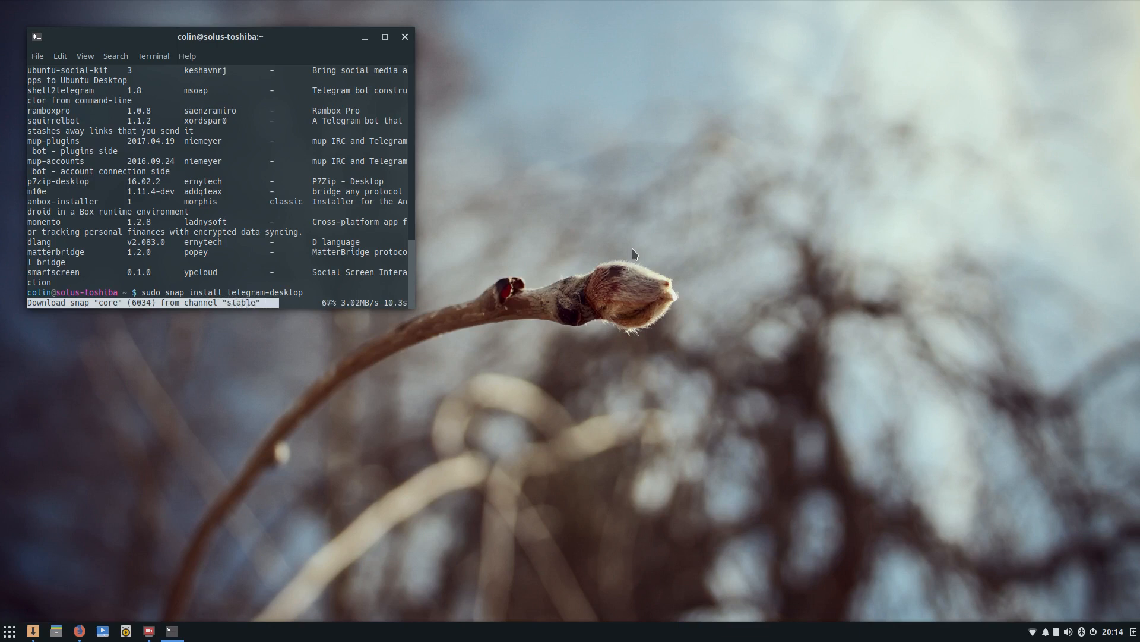
# Launch ocenaudio from the Sound & Video applications to check it, and close it again.
pyautogui.click(9, 631)
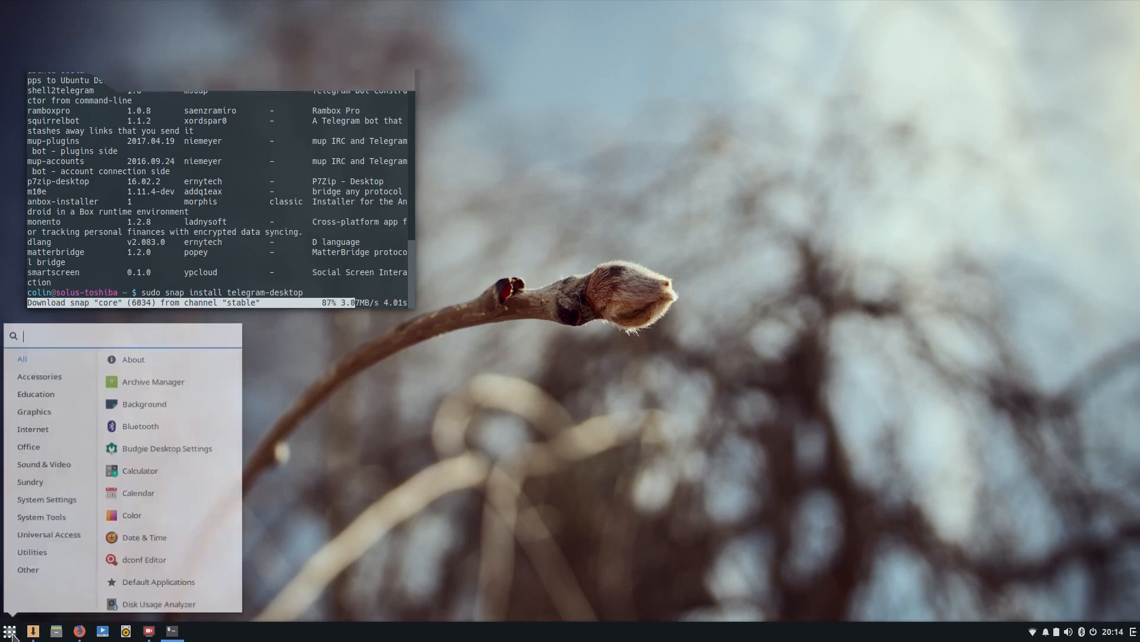
pyautogui.click(52, 468)
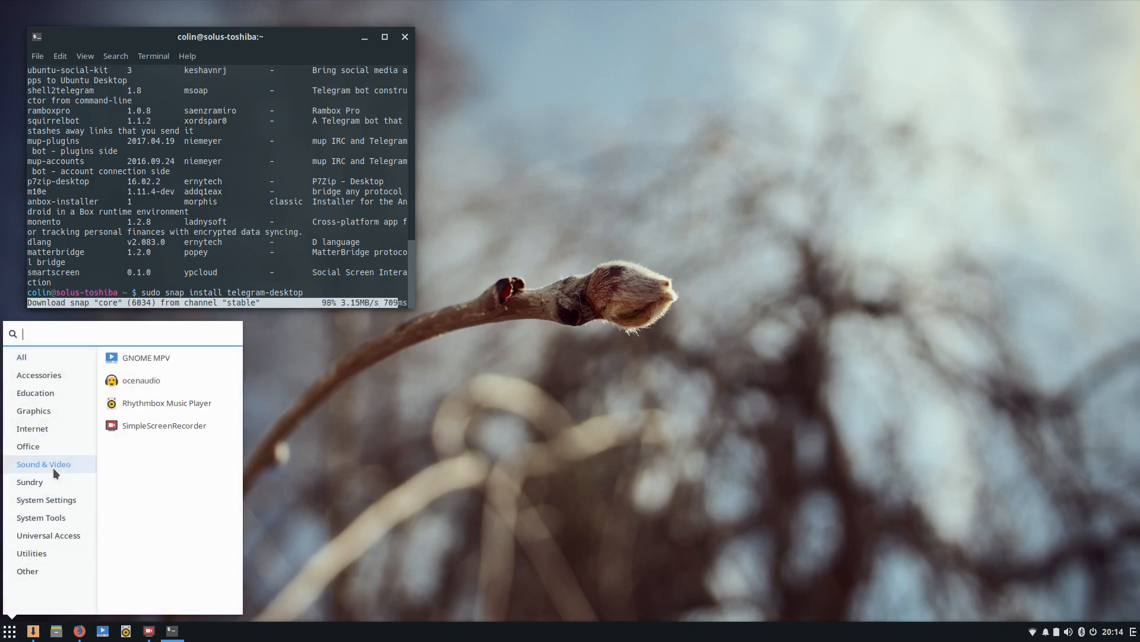
pyautogui.click(151, 380)
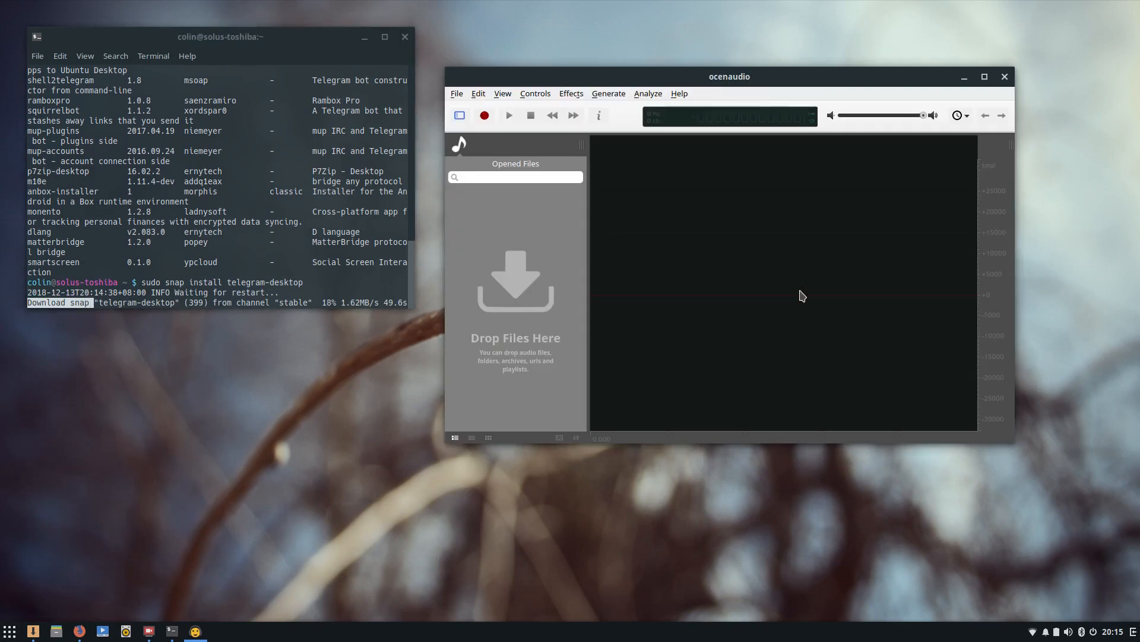
pyautogui.moveTo(770, 73); pyautogui.dragTo(806, 93)
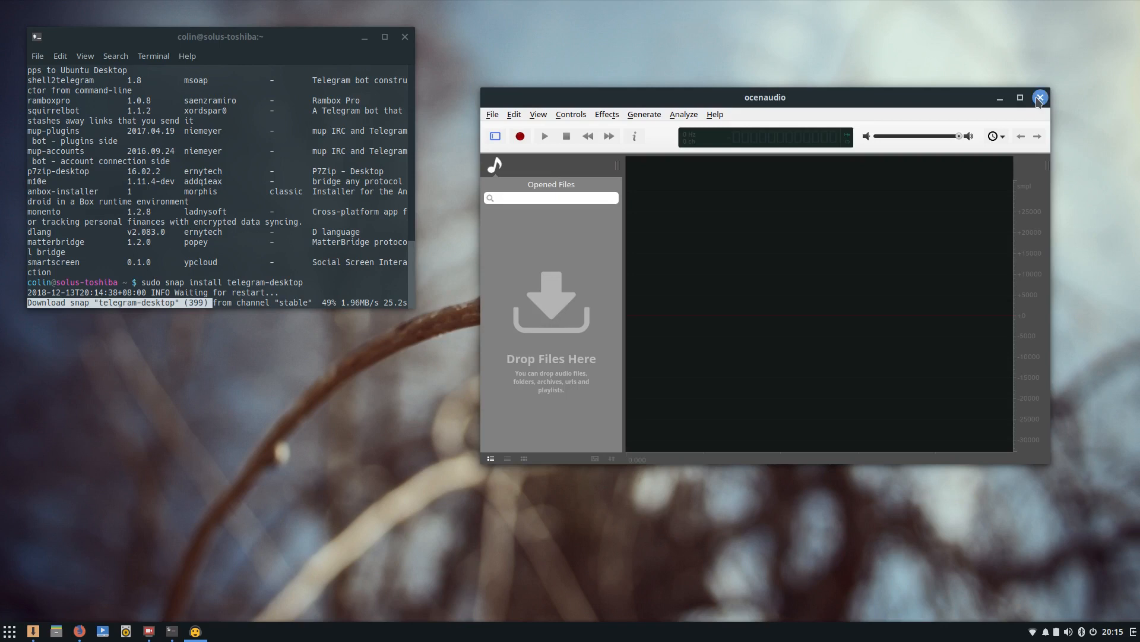
pyautogui.click(1040, 97)
# Launch Google Chrome as the default browser with usage statistics and crash reports disabled, and close its welcome window.
pyautogui.click(10, 631)
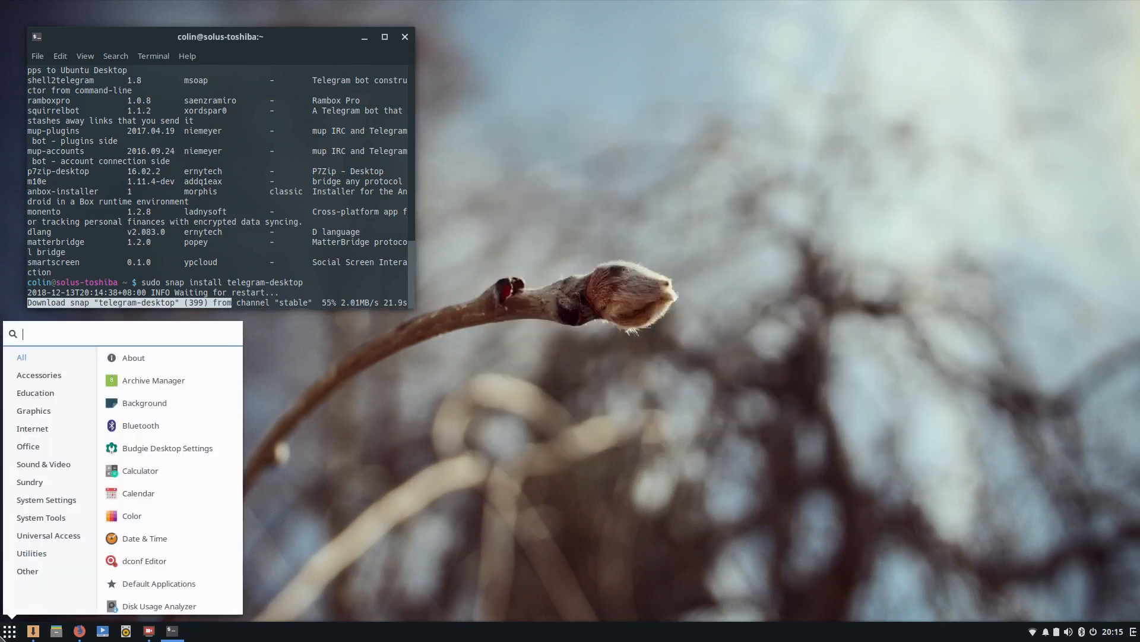
pyautogui.click(32, 428)
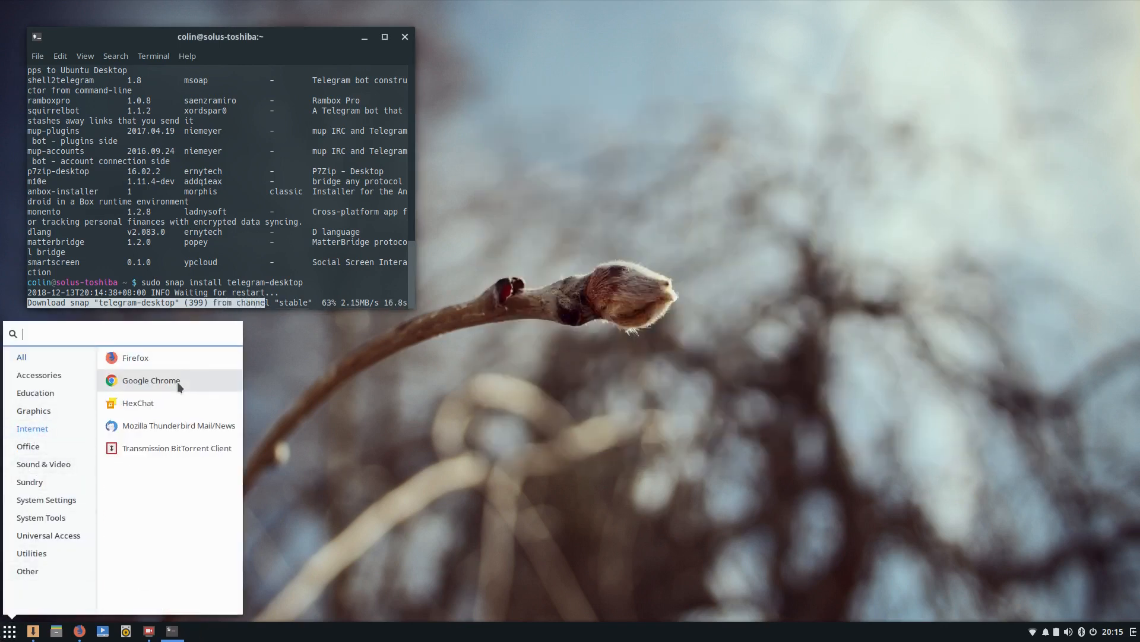
pyautogui.click(177, 382)
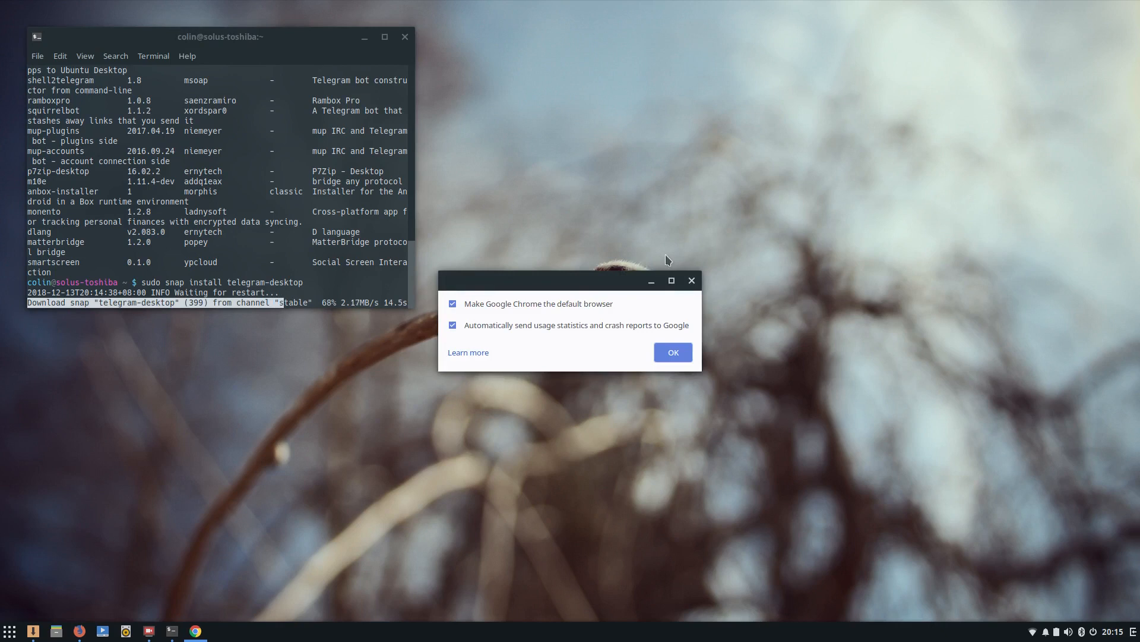
pyautogui.click(452, 325)
pyautogui.click(677, 353)
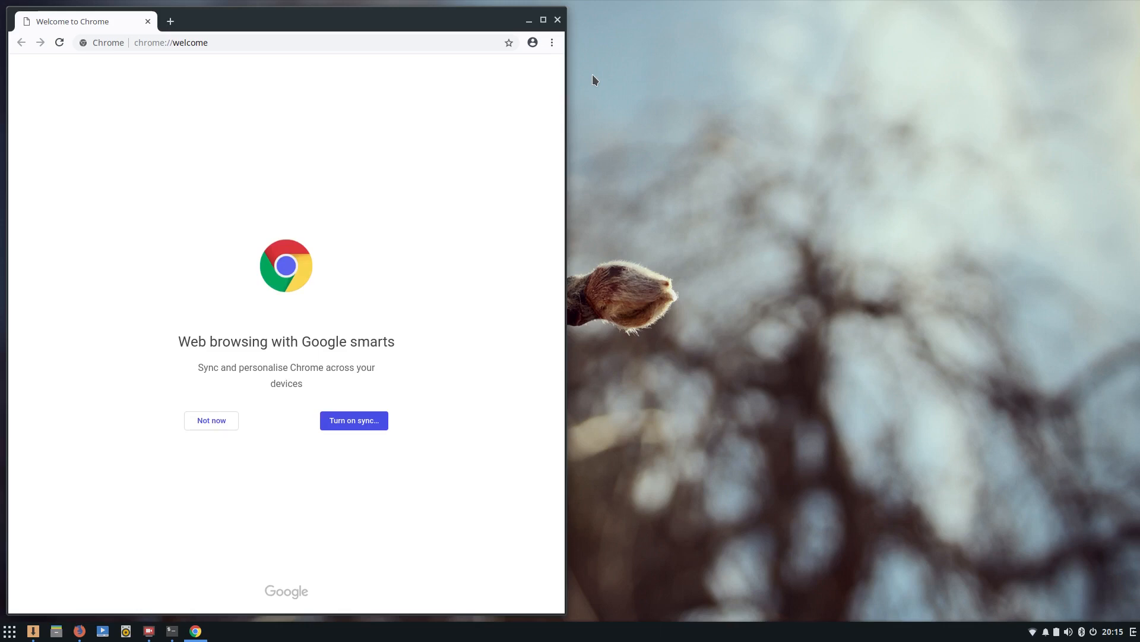
pyautogui.click(558, 19)
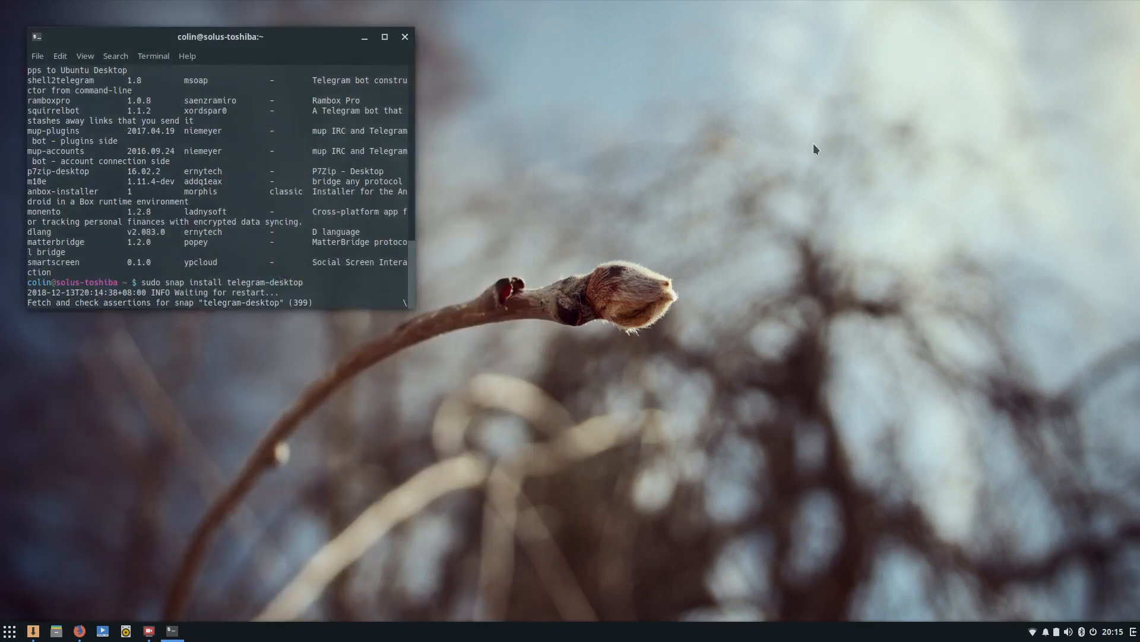
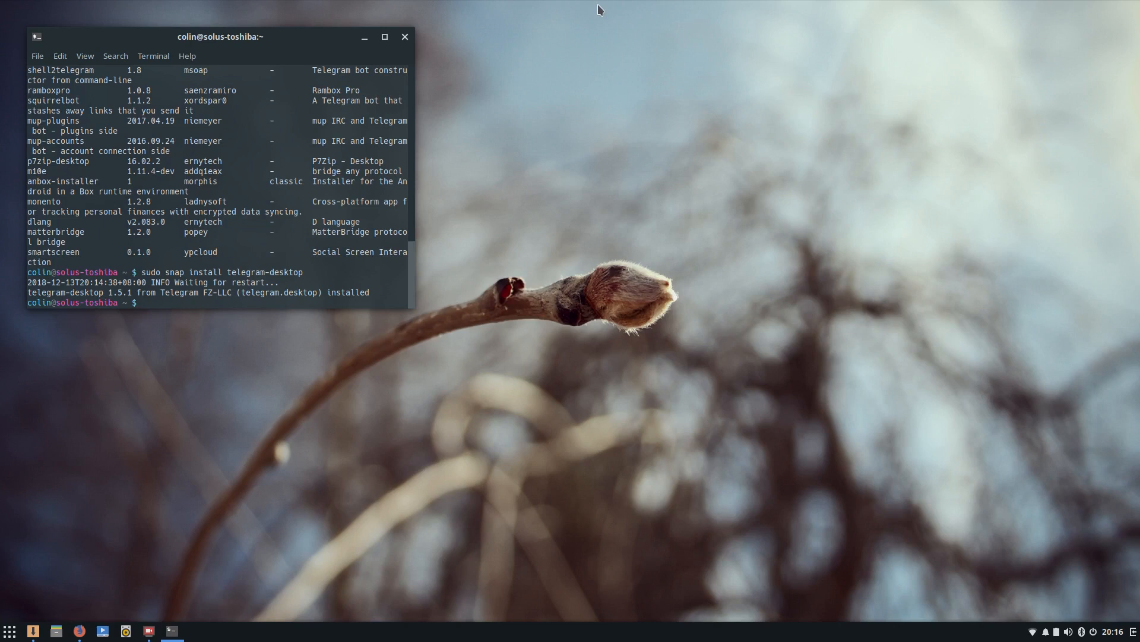
# Close the terminal and launch Telegram Desktop to check the installation, closing its welcome window when done.
pyautogui.click(405, 37)
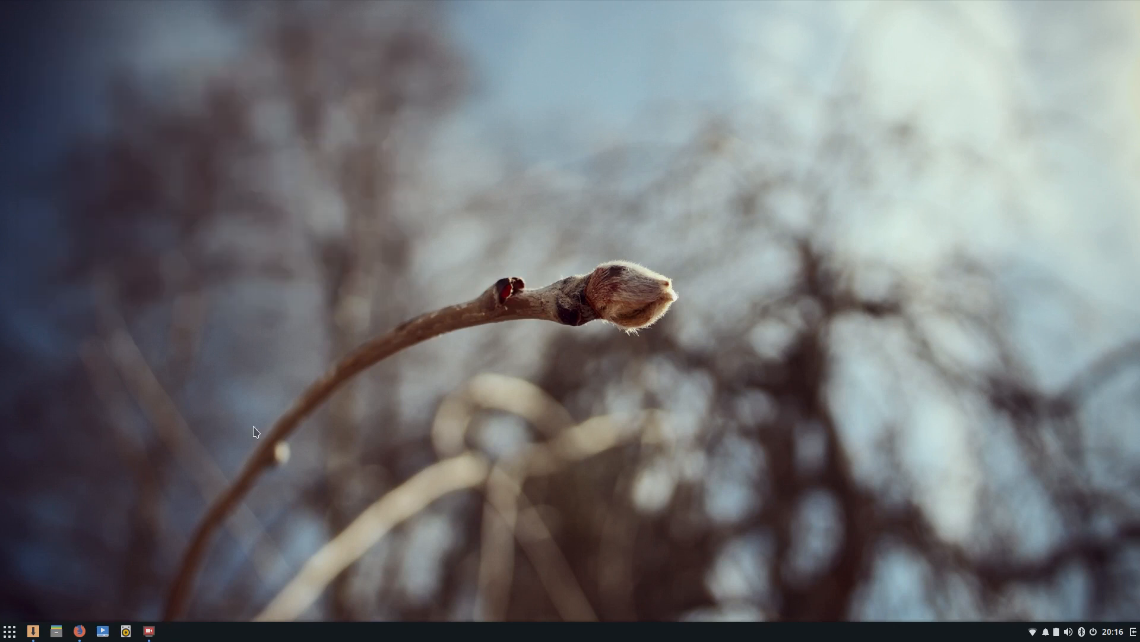
pyautogui.click(5, 634)
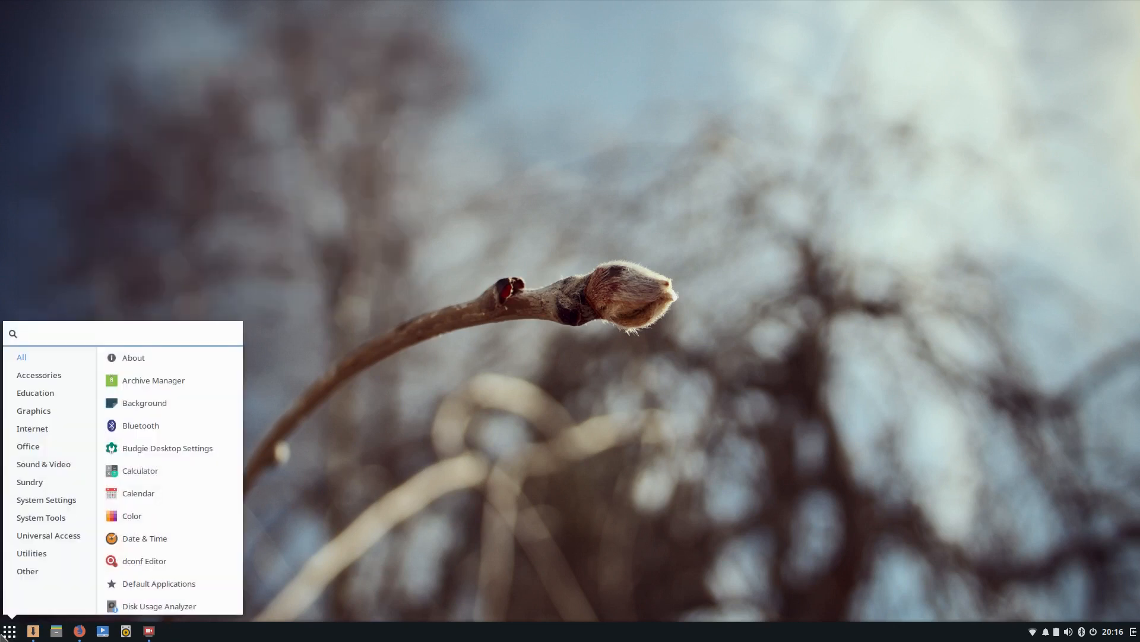
pyautogui.write('tel')
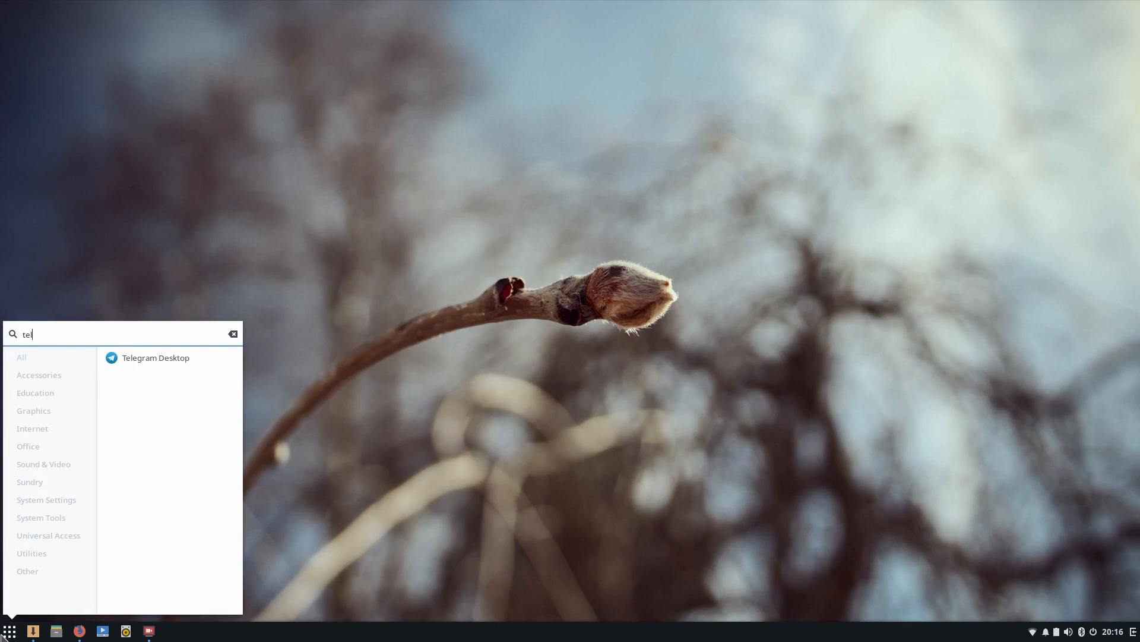
pyautogui.press('Return')
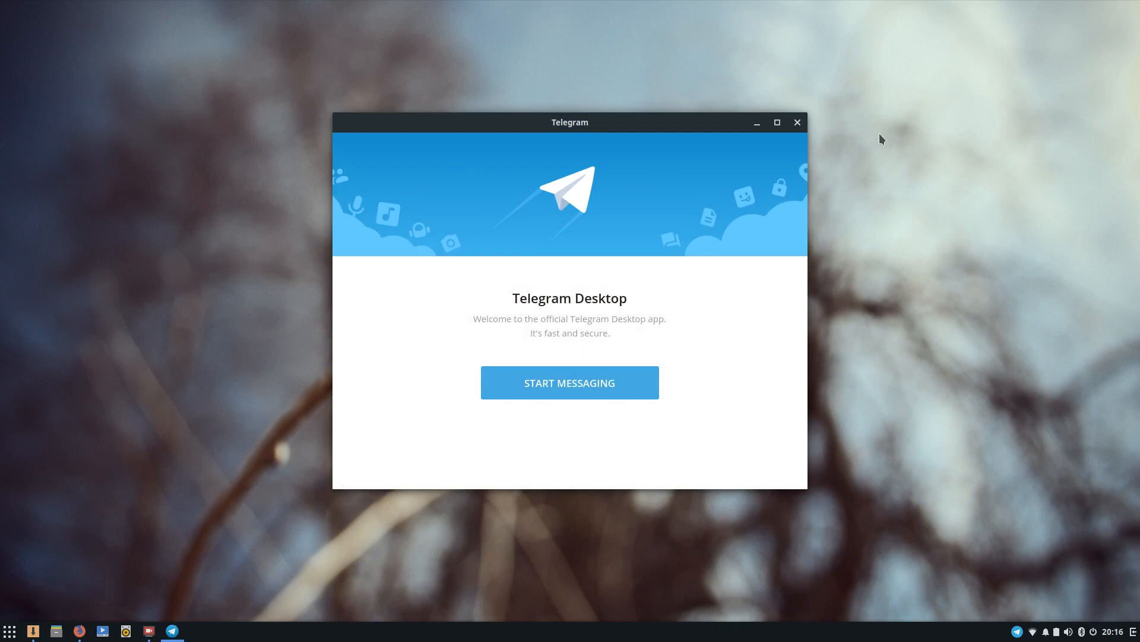
pyautogui.click(797, 122)
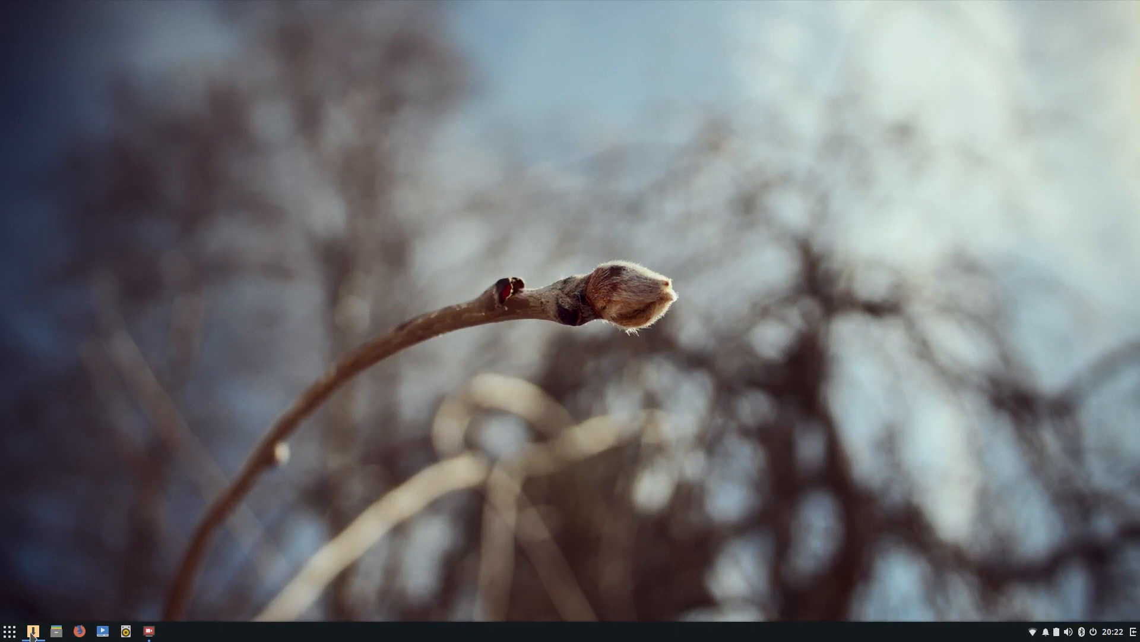
# Open the Software Center and search its packages for audacity.
pyautogui.click(29, 634)
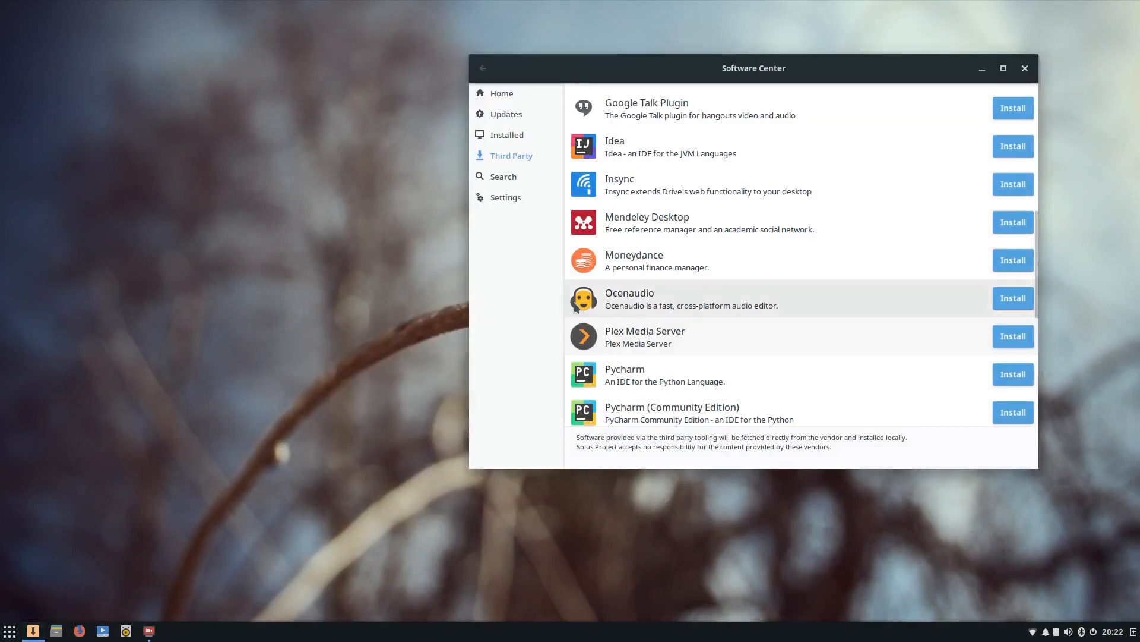
pyautogui.click(503, 179)
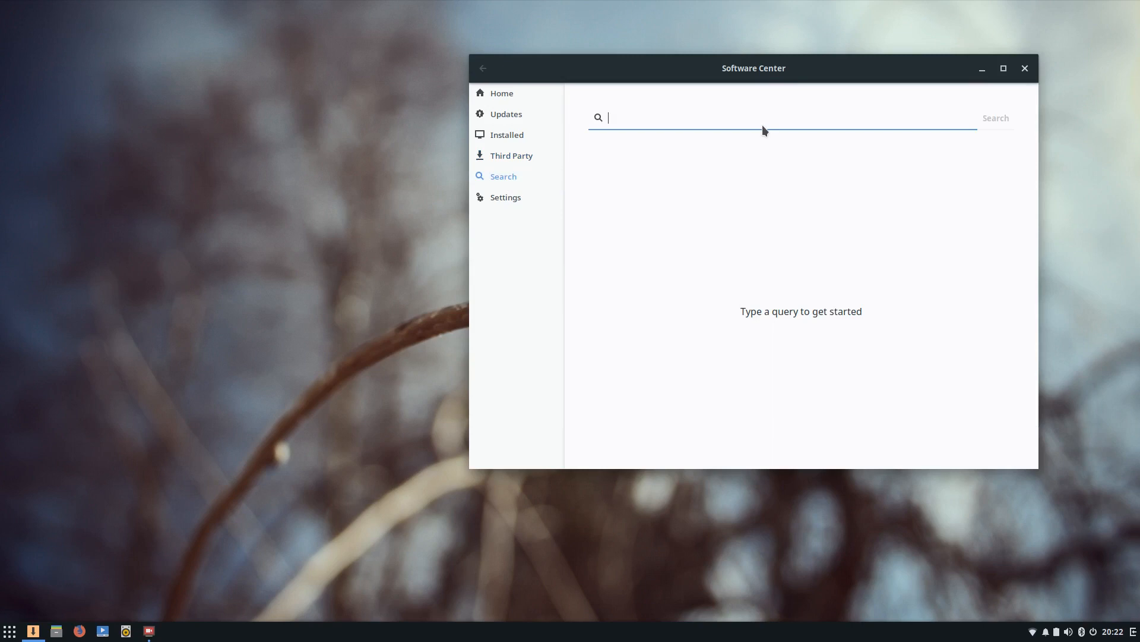
pyautogui.write('audacity')
pyautogui.press('Return')
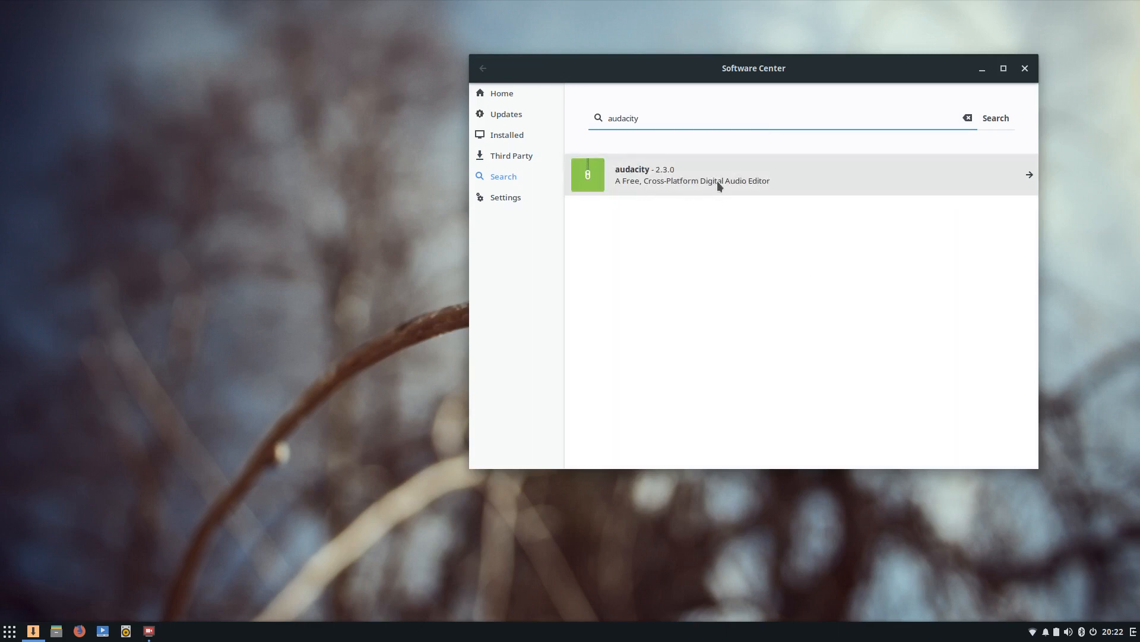
# Look through the Software Center's update settings and software categories, check for updates, and close it.
pyautogui.click(508, 199)
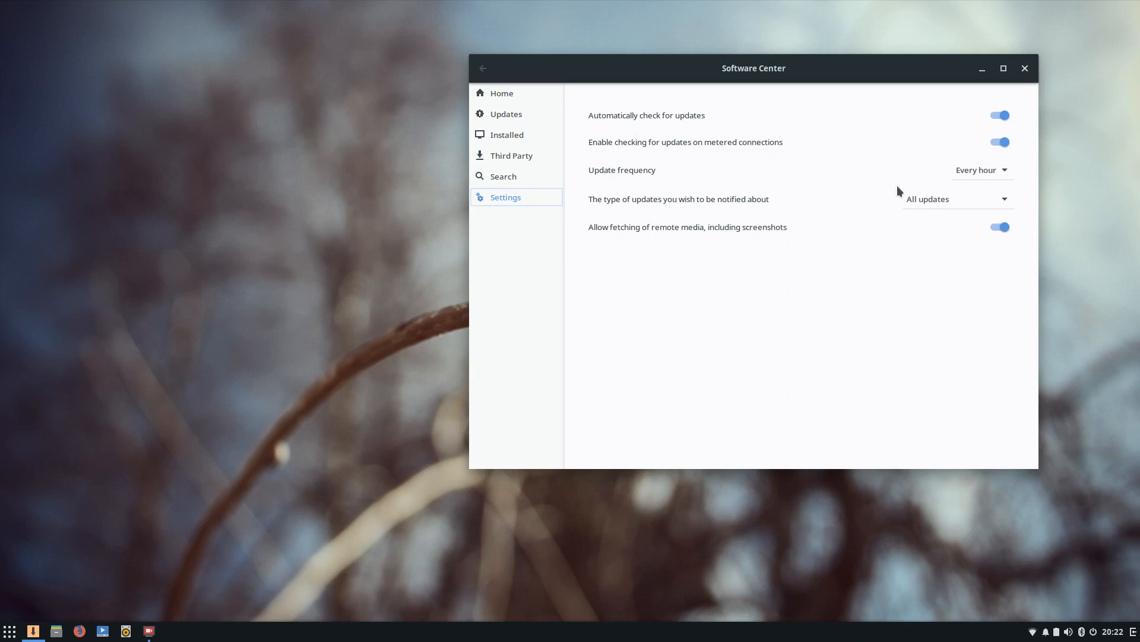
pyautogui.click(497, 93)
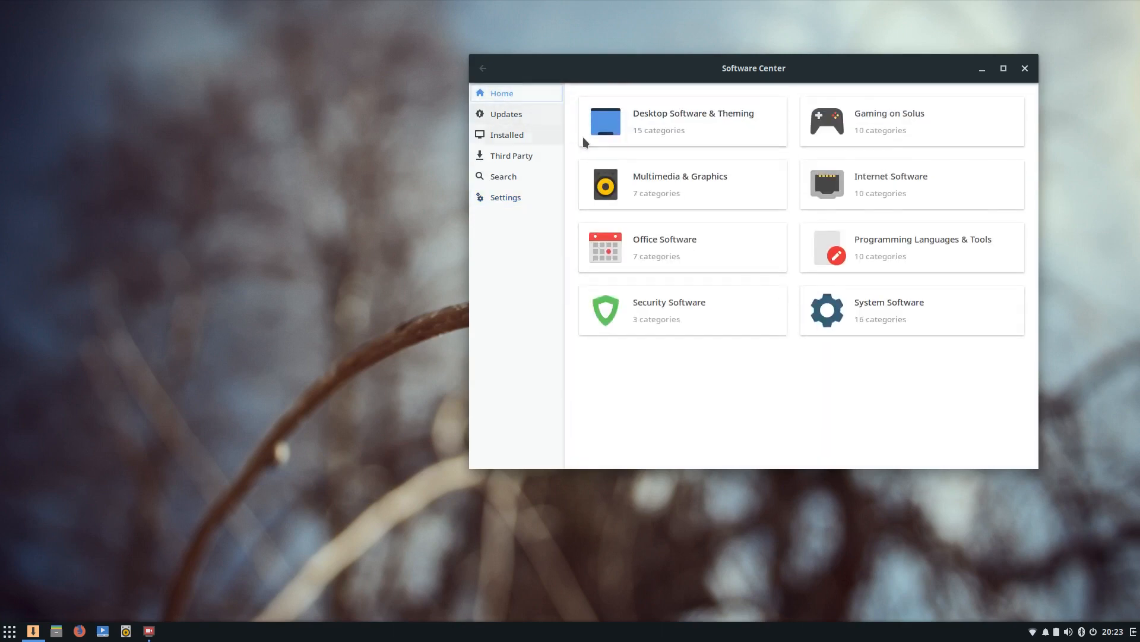
pyautogui.click(523, 119)
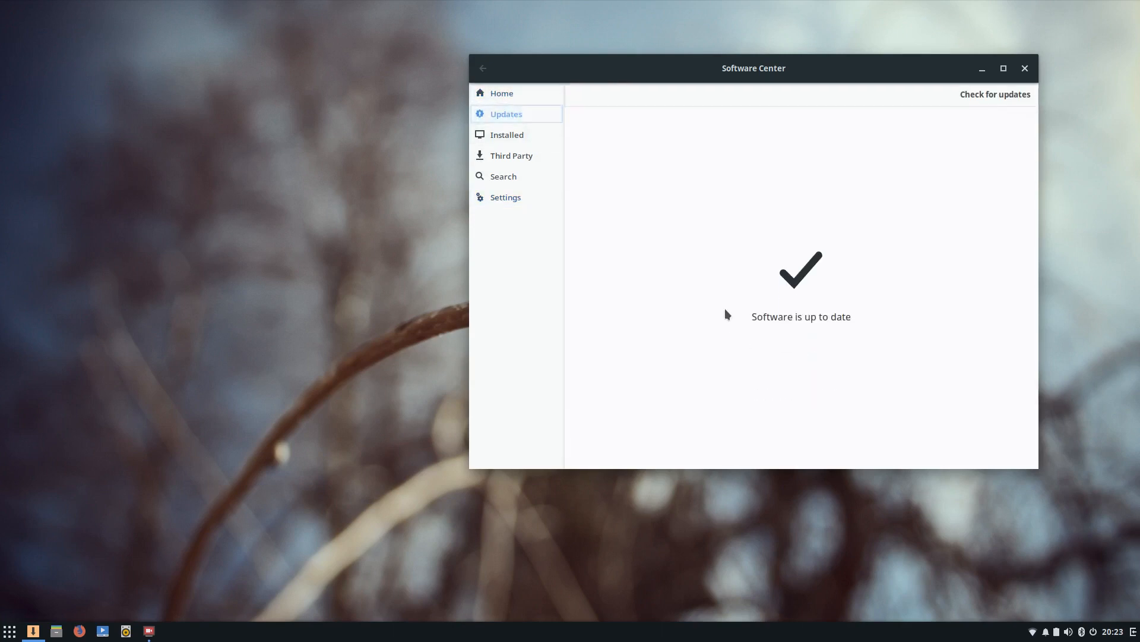
pyautogui.click(1007, 94)
pyautogui.click(1025, 68)
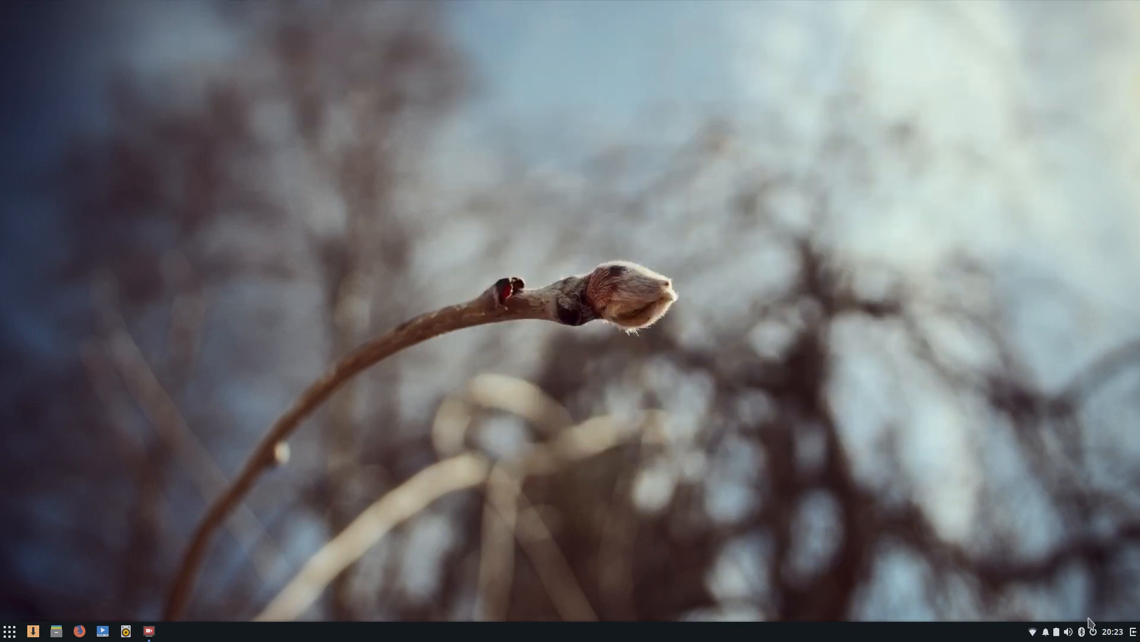
# Open the Calendar application from the clock, view its extra options for events, synchronization and weather, and close it.
pyautogui.click(1108, 635)
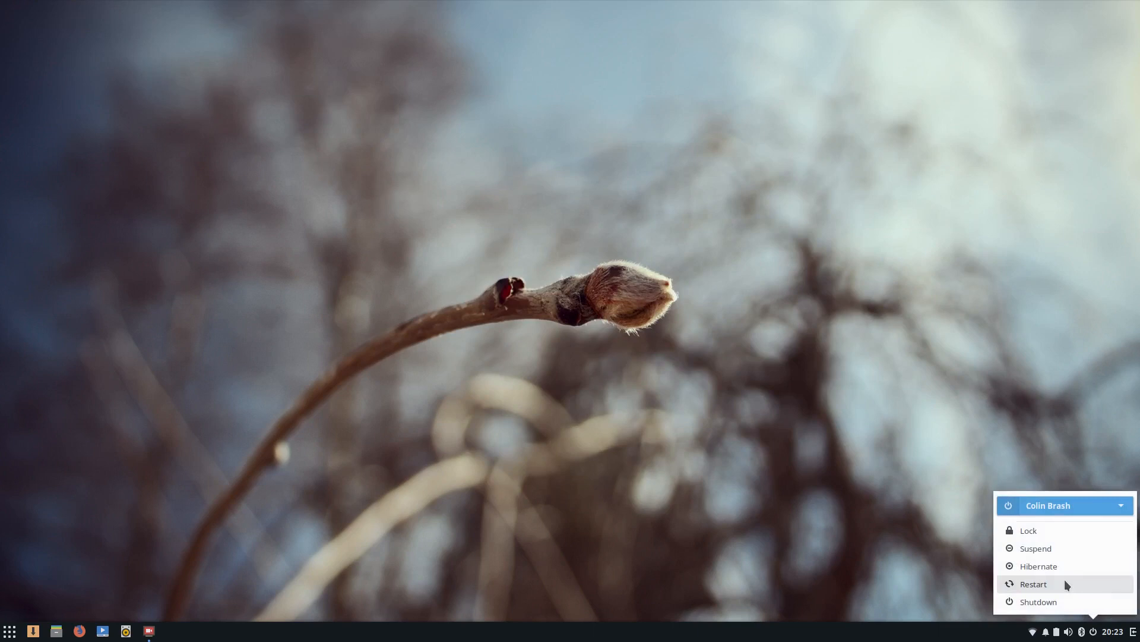
pyautogui.click(1106, 572)
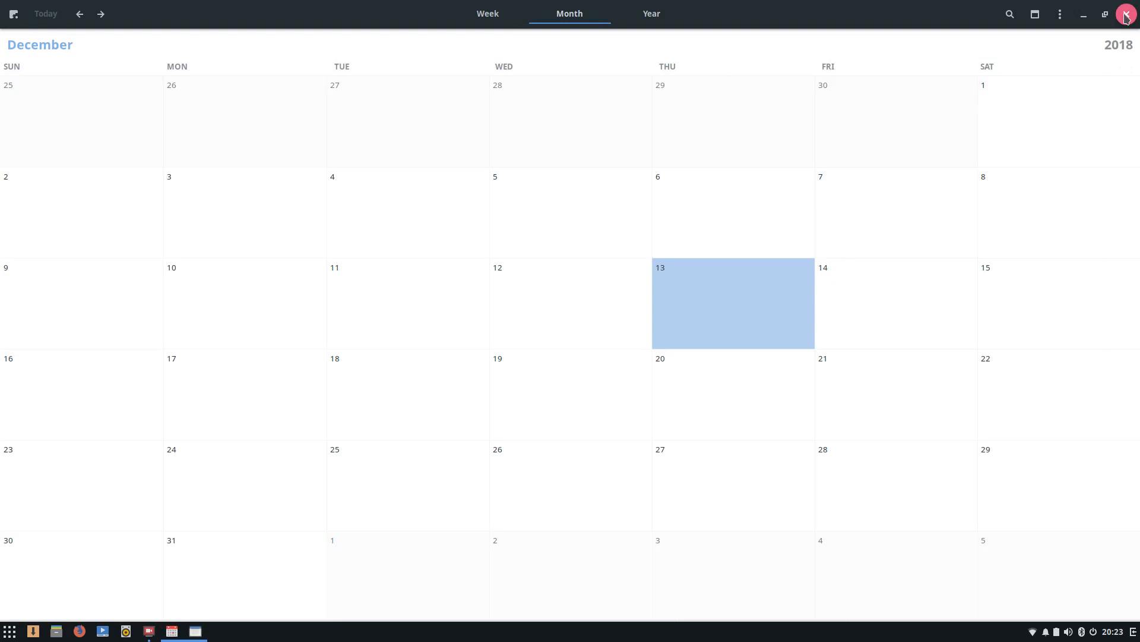
pyautogui.click(1060, 14)
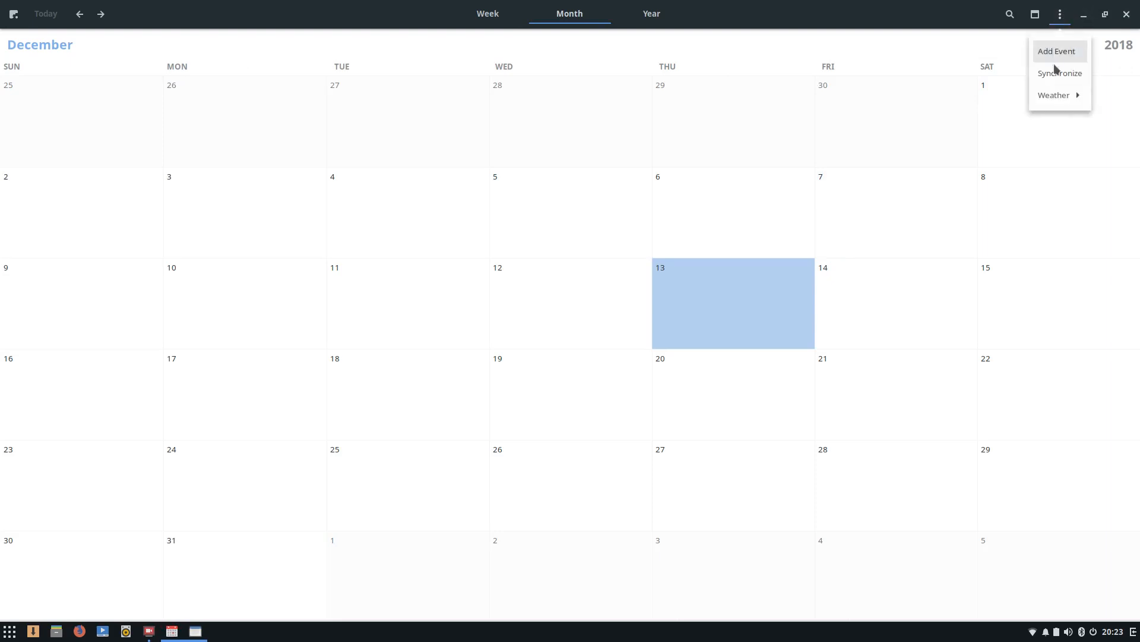
pyautogui.click(1060, 14)
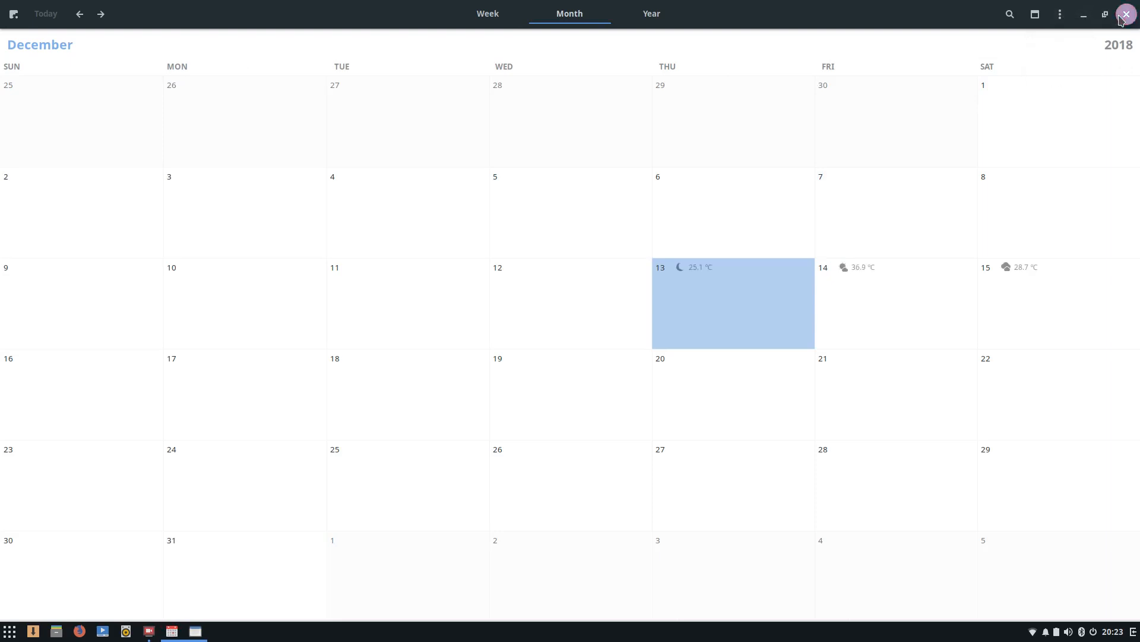
pyautogui.click(1126, 14)
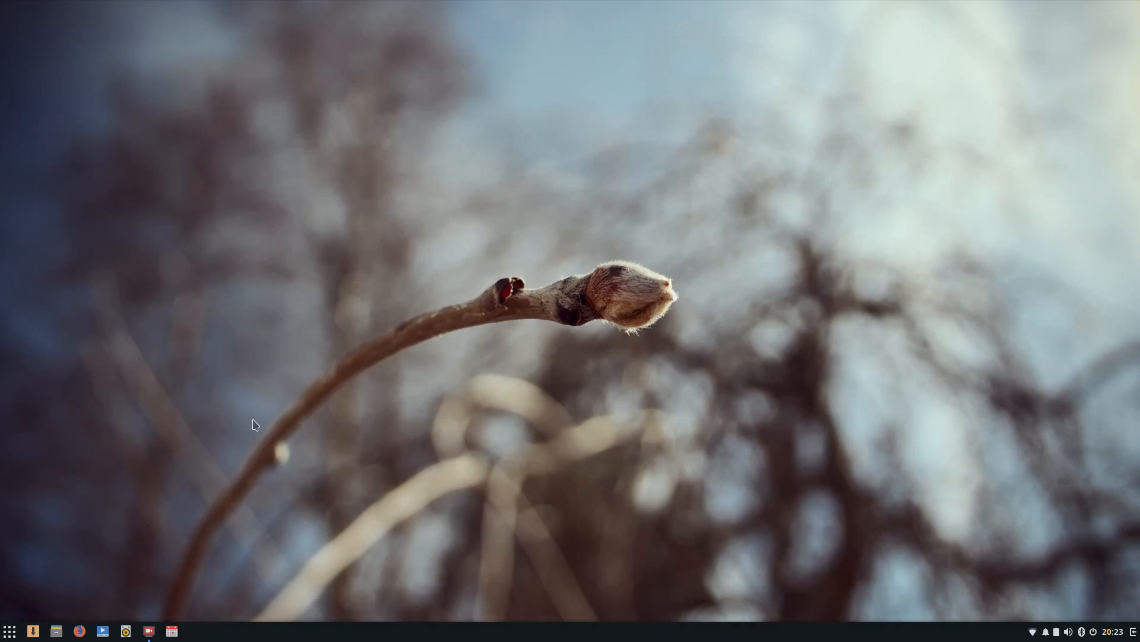
# Reopen Calendar to look at the weather forecast in the December month view, and close it again.
pyautogui.click(1113, 632)
pyautogui.click(1088, 576)
pyautogui.click(783, 289)
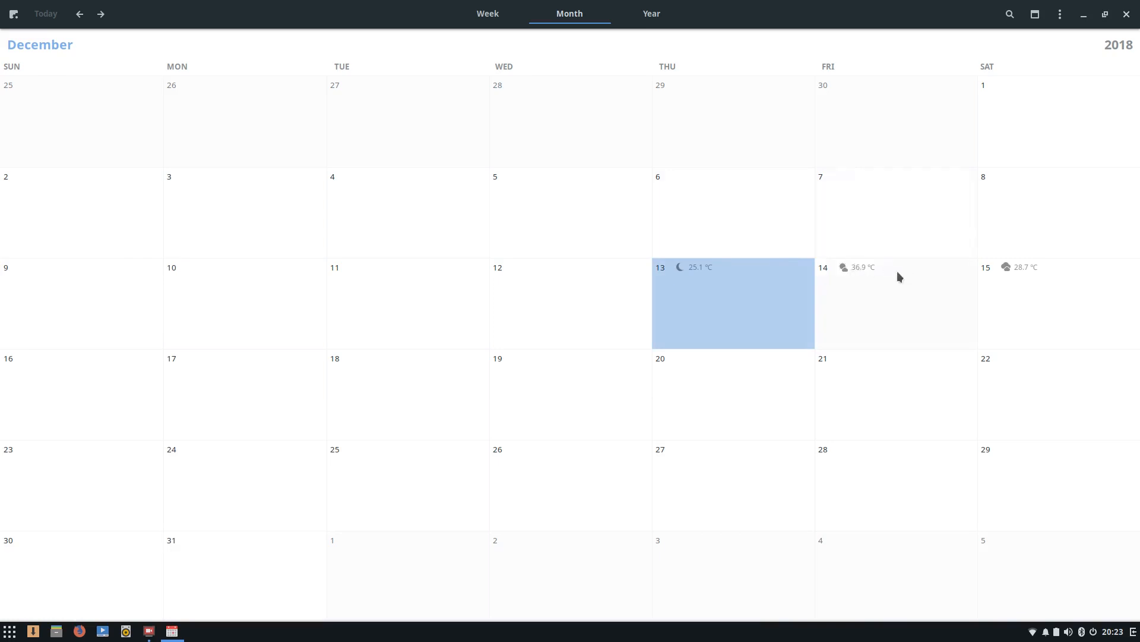
pyautogui.click(1127, 14)
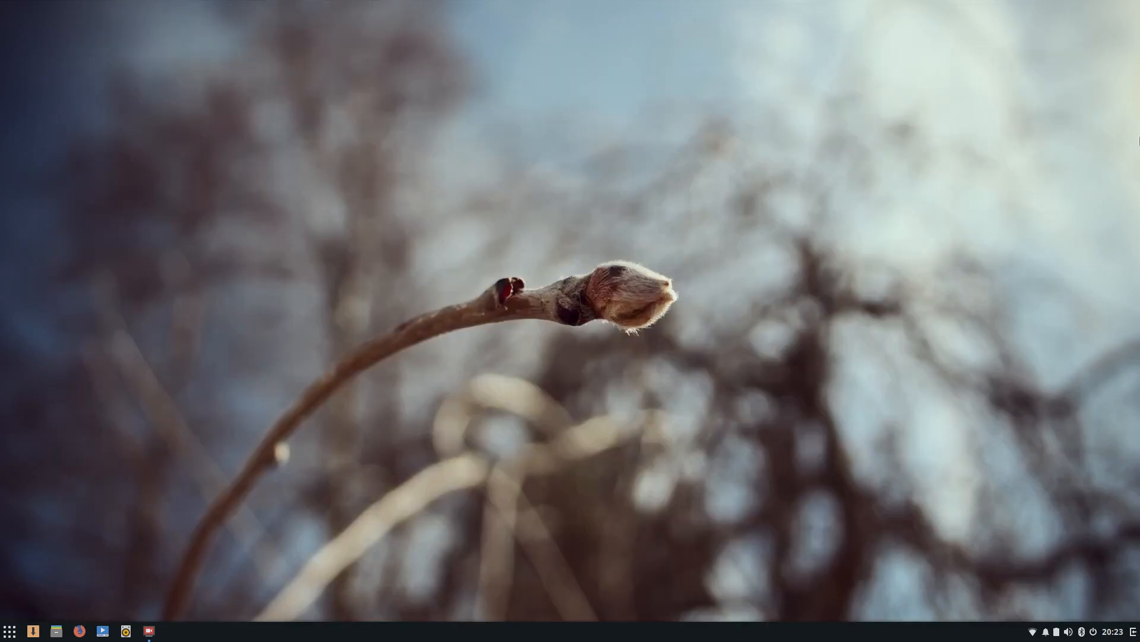
# Examine the session and power options available to the current user, and dismiss them without choosing any.
pyautogui.click(1094, 632)
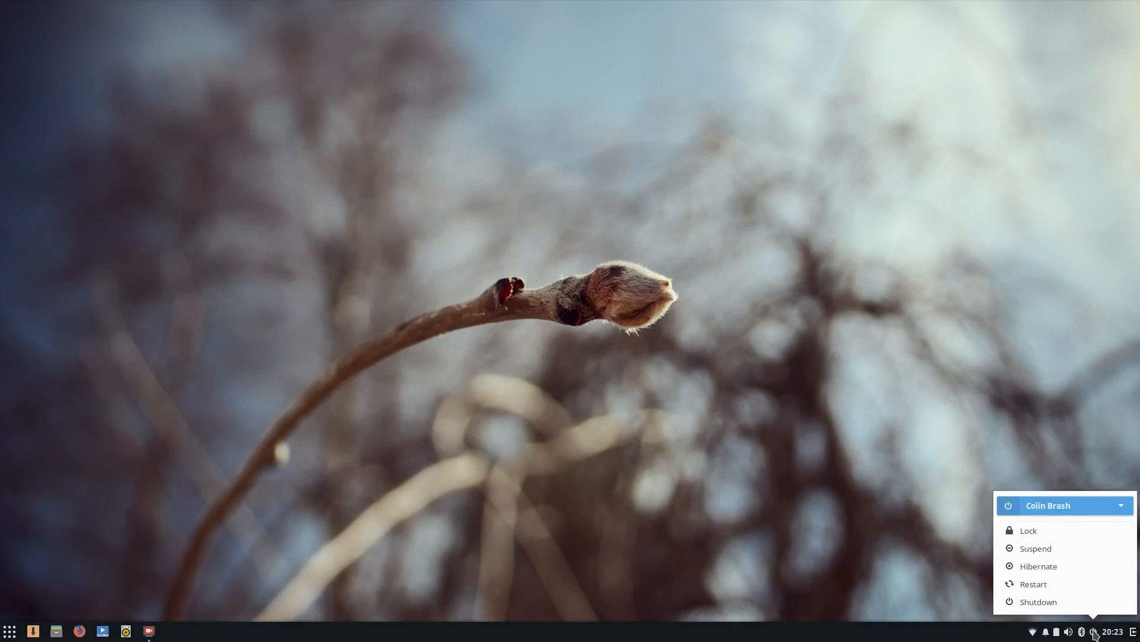
pyautogui.click(1102, 505)
pyautogui.click(1069, 488)
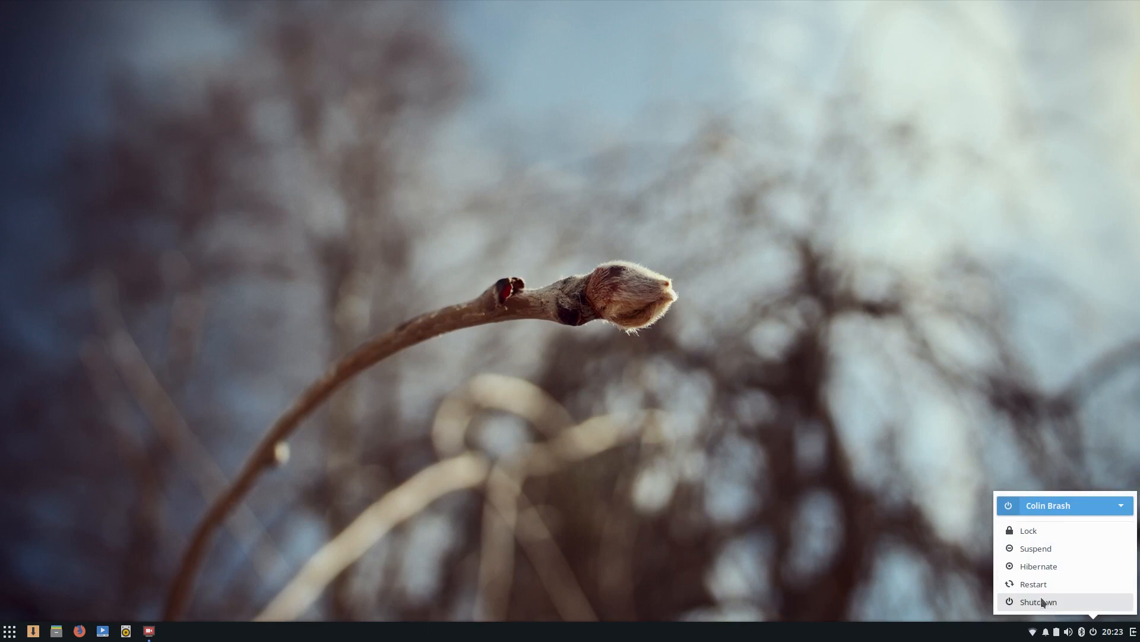
pyautogui.click(899, 526)
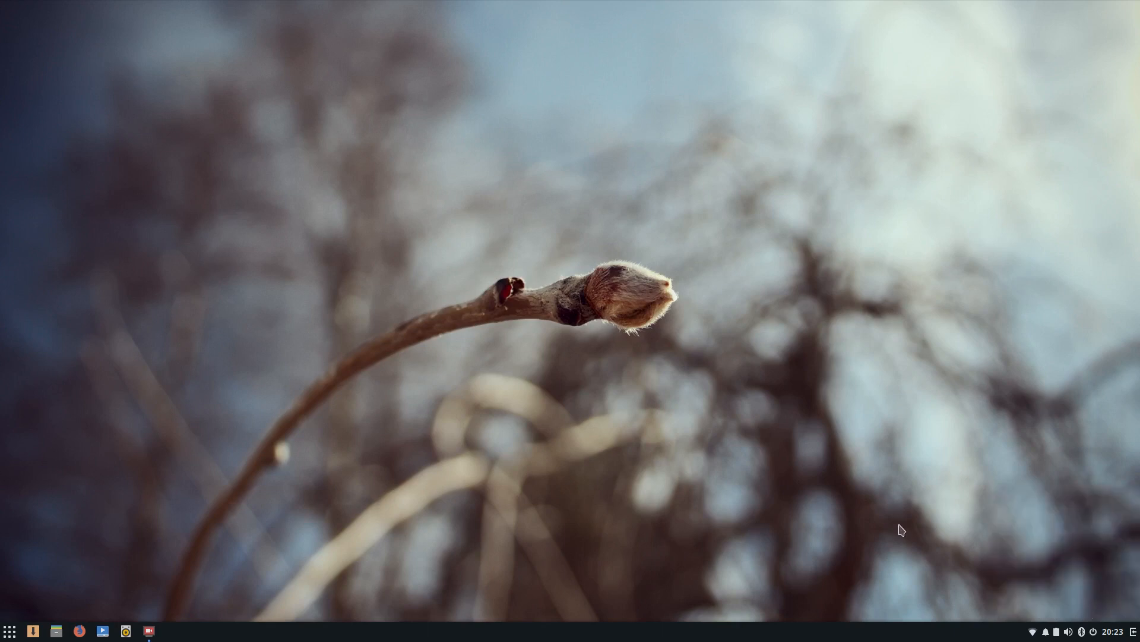
# Open the full sound settings to examine the output devices, and close the Settings window.
pyautogui.click(1070, 634)
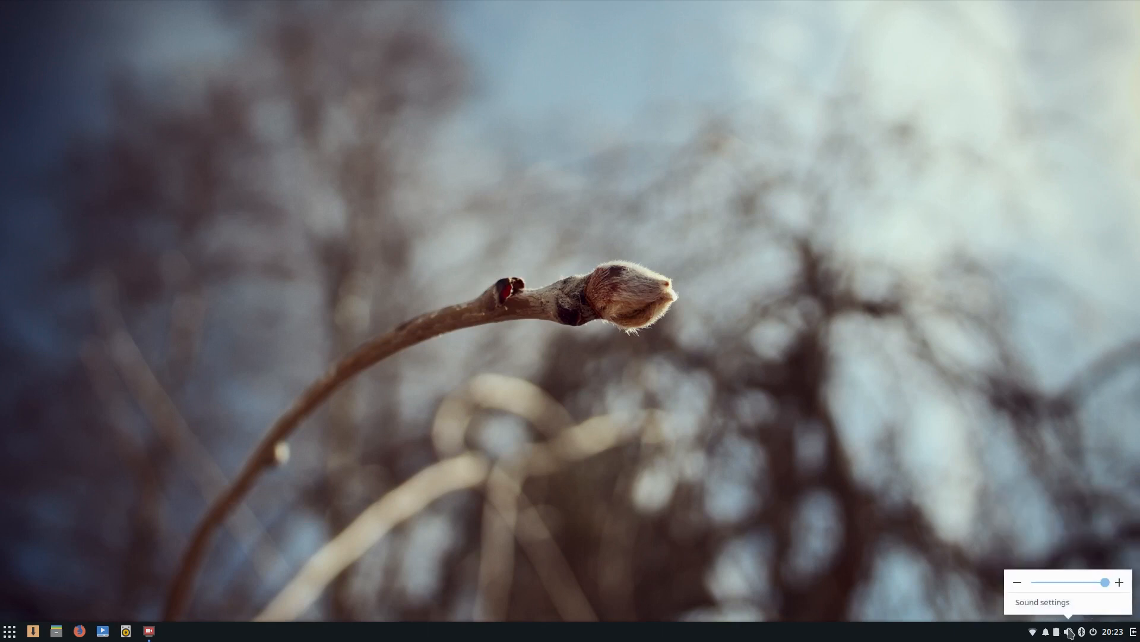
pyautogui.click(1046, 602)
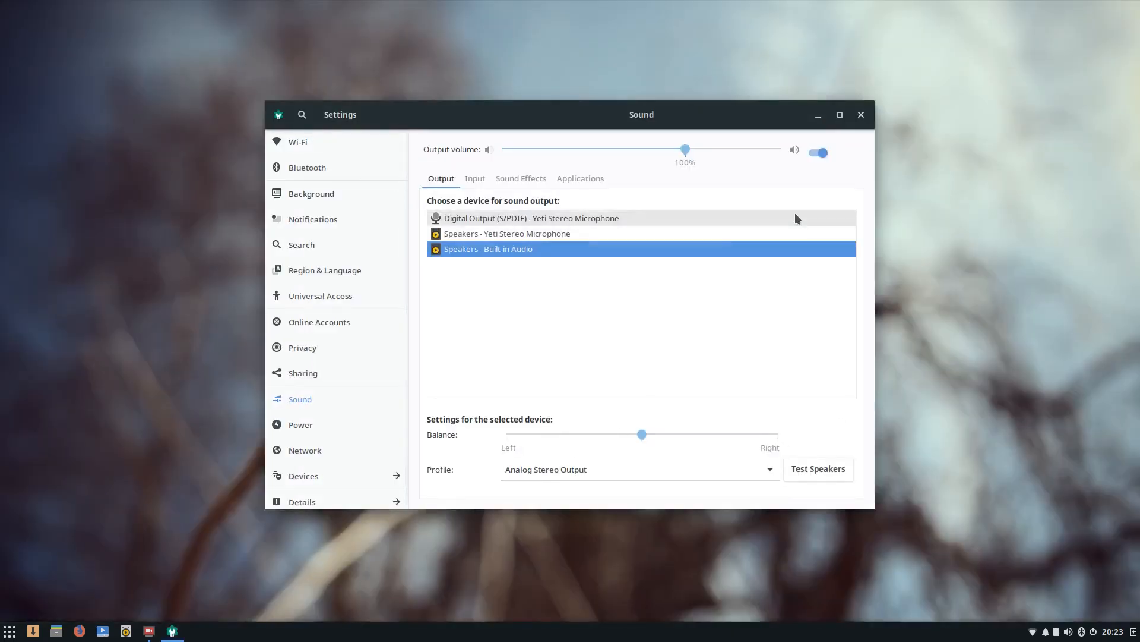
pyautogui.click(861, 114)
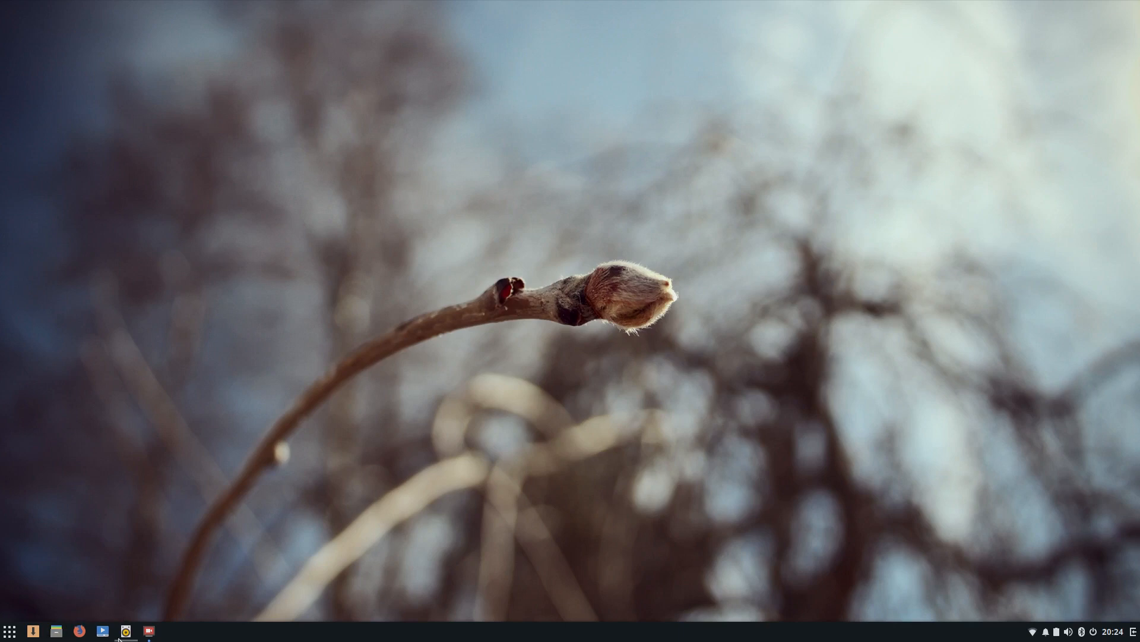
pyautogui.click(6, 636)
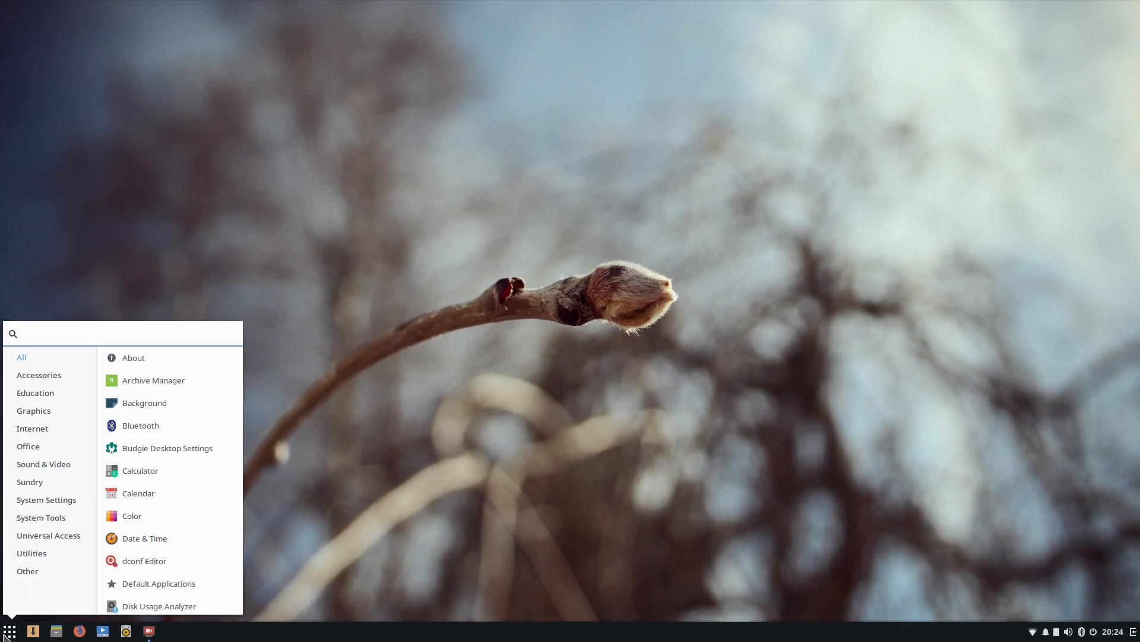
pyautogui.click(5, 637)
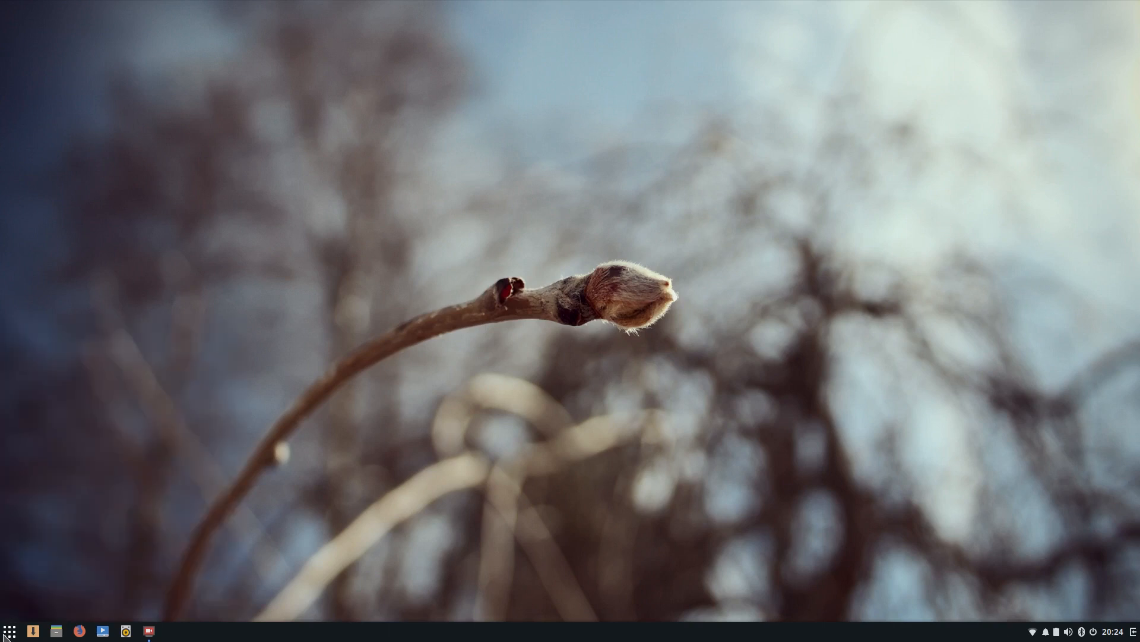
pyautogui.rightClick(152, 633)
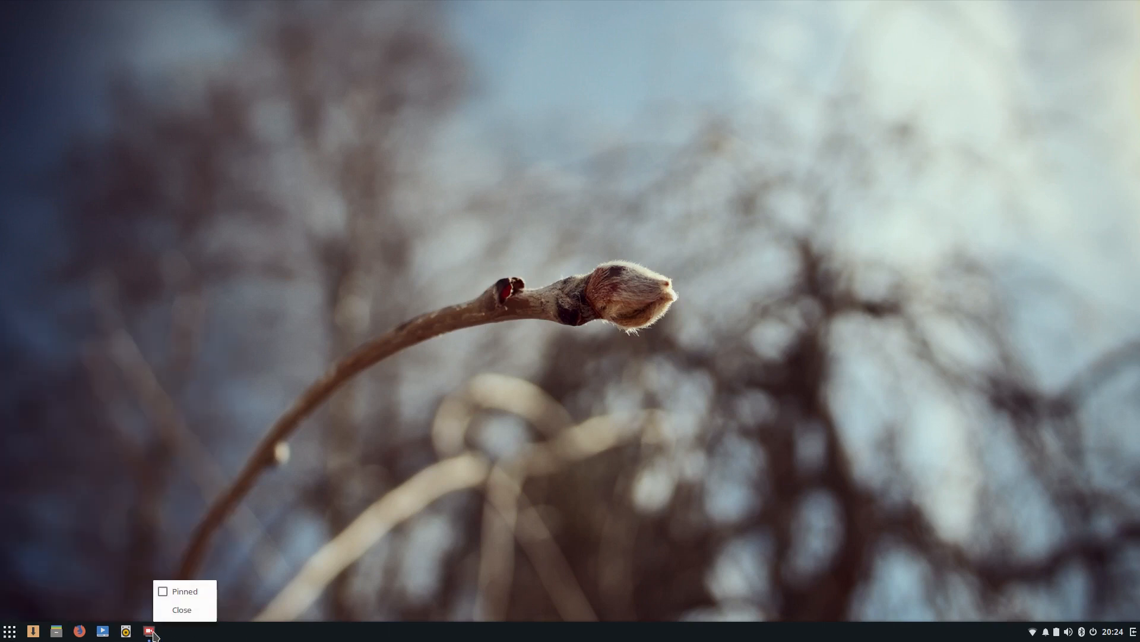
pyautogui.click(217, 567)
# Launch LibreOffice Calc from the Office applications and check whether its taskbar entry offers a pinning option.
pyautogui.click(10, 631)
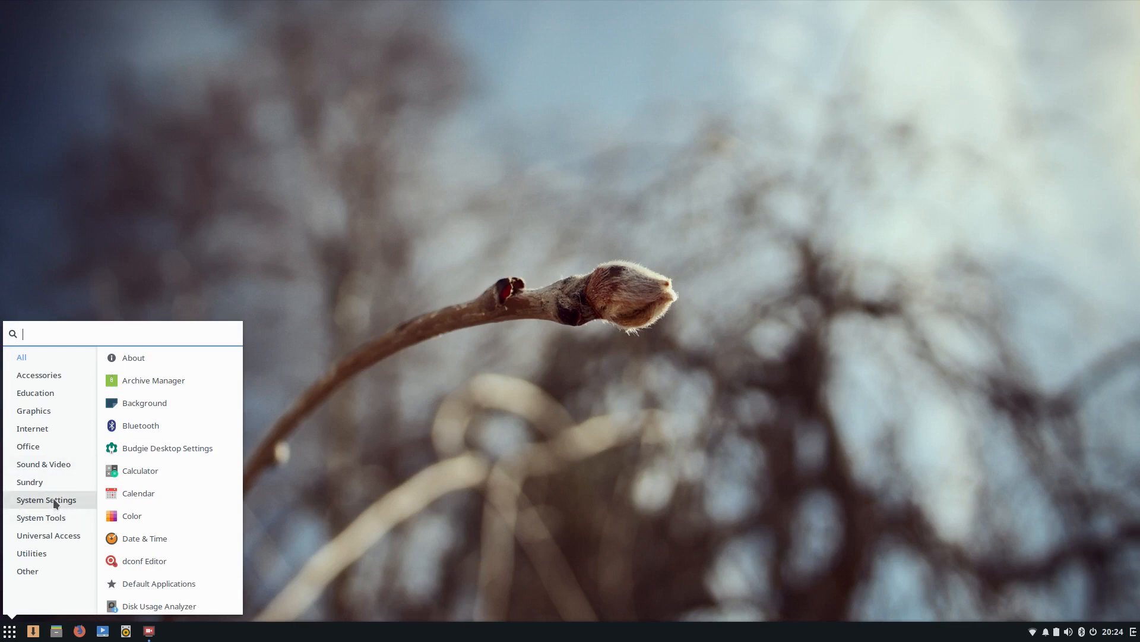
pyautogui.click(55, 447)
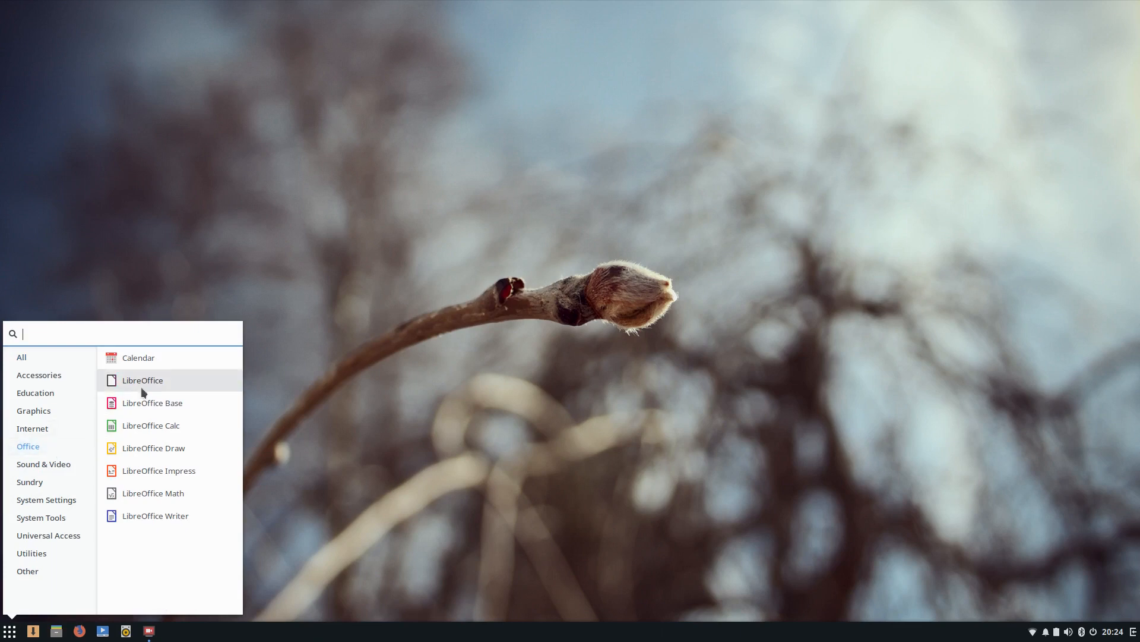
pyautogui.click(158, 425)
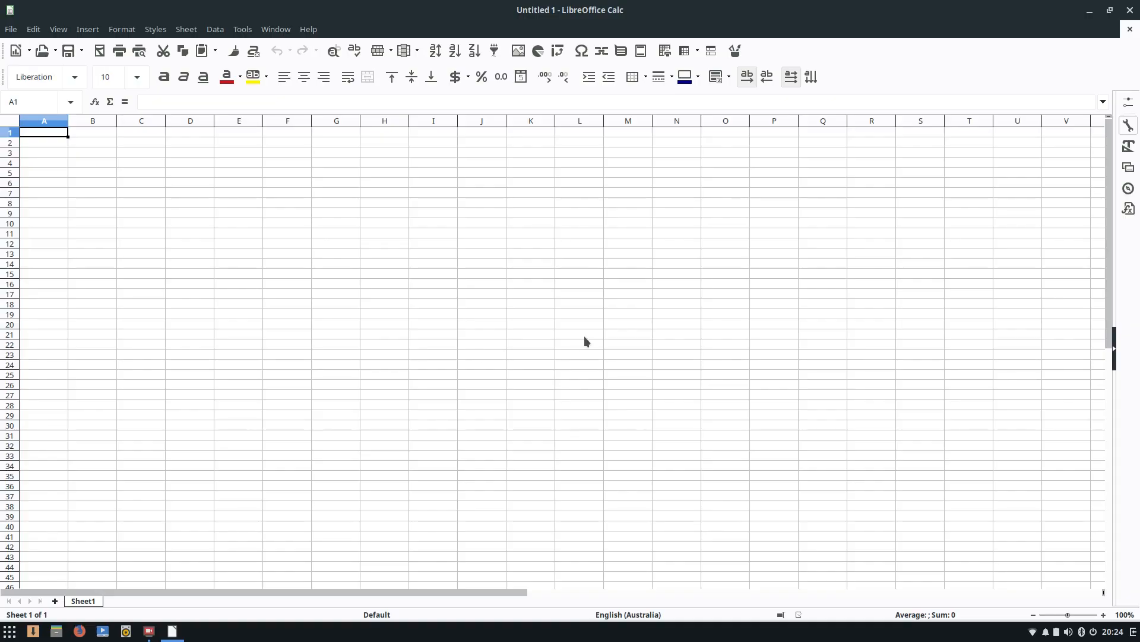
pyautogui.rightClick(175, 634)
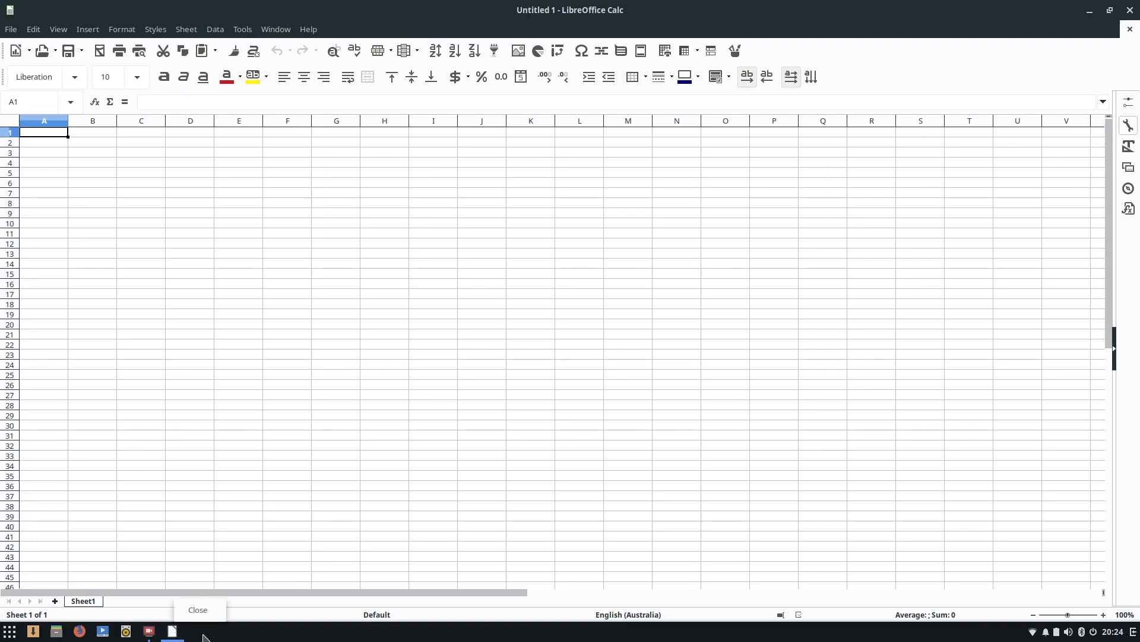
pyautogui.click(228, 635)
pyautogui.rightClick(171, 636)
# Look up LibreOffice Calc among the Office applications once more, and quit the open Calc window.
pyautogui.click(3, 633)
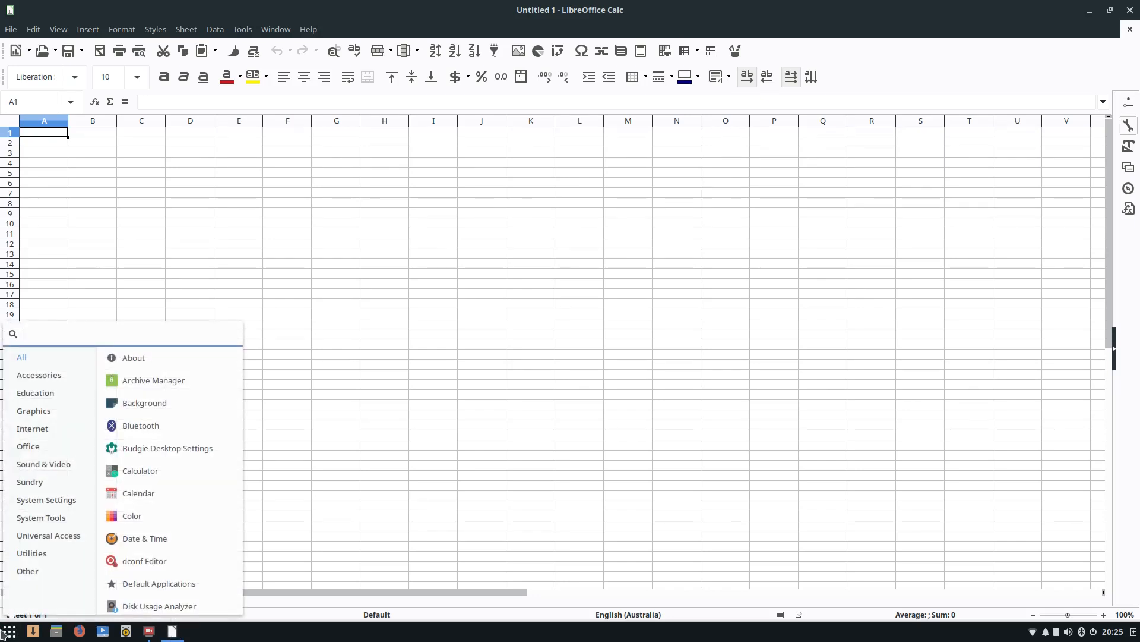
pyautogui.click(30, 445)
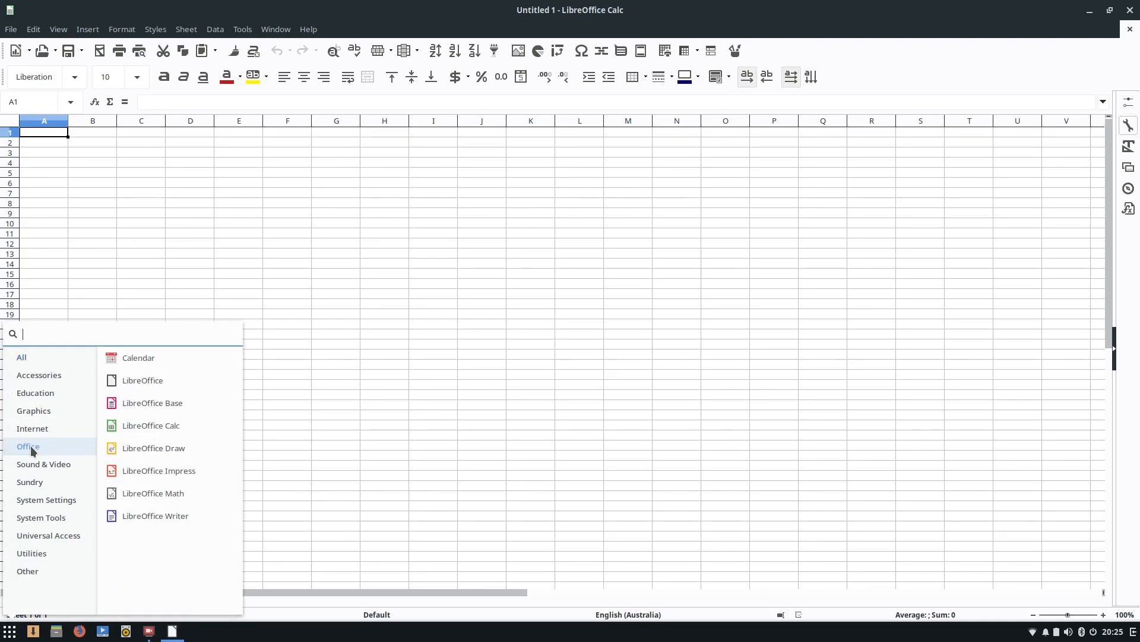
pyautogui.click(137, 430)
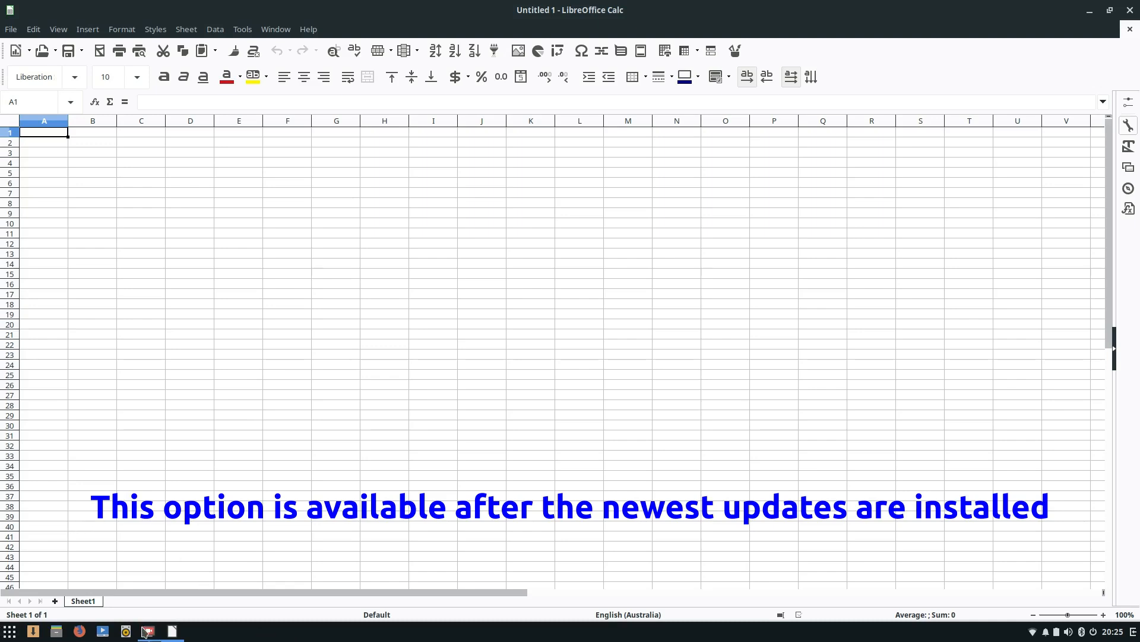
pyautogui.hotkey('ctrl', 'q')
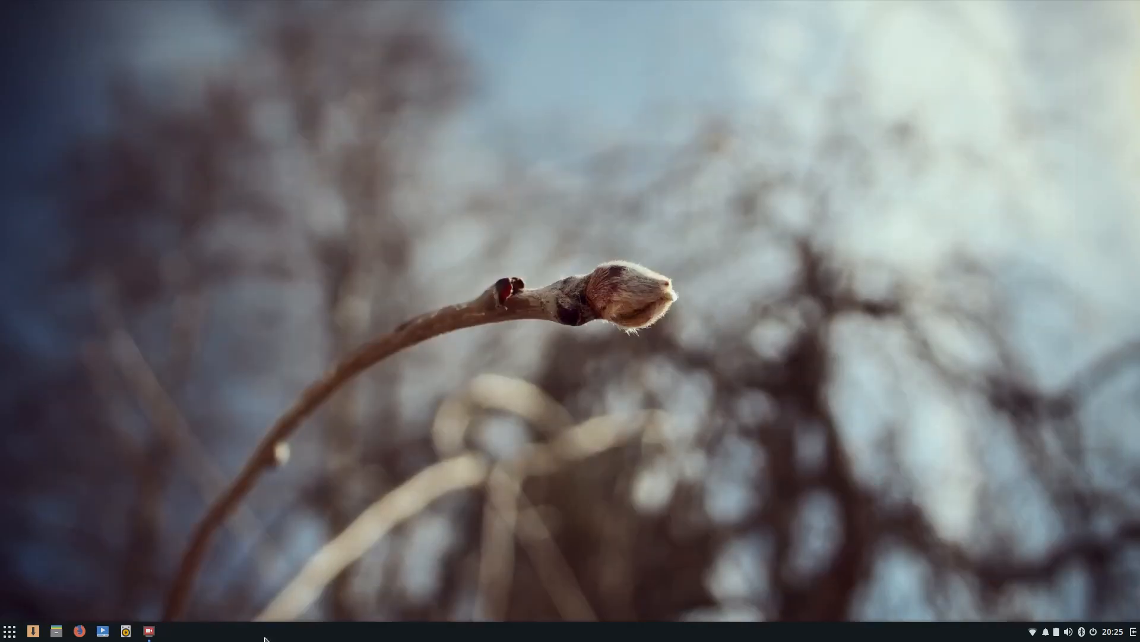
# View the pinning and update options of the Software Center's taskbar entry, and dismiss them.
pyautogui.rightClick(33, 630)
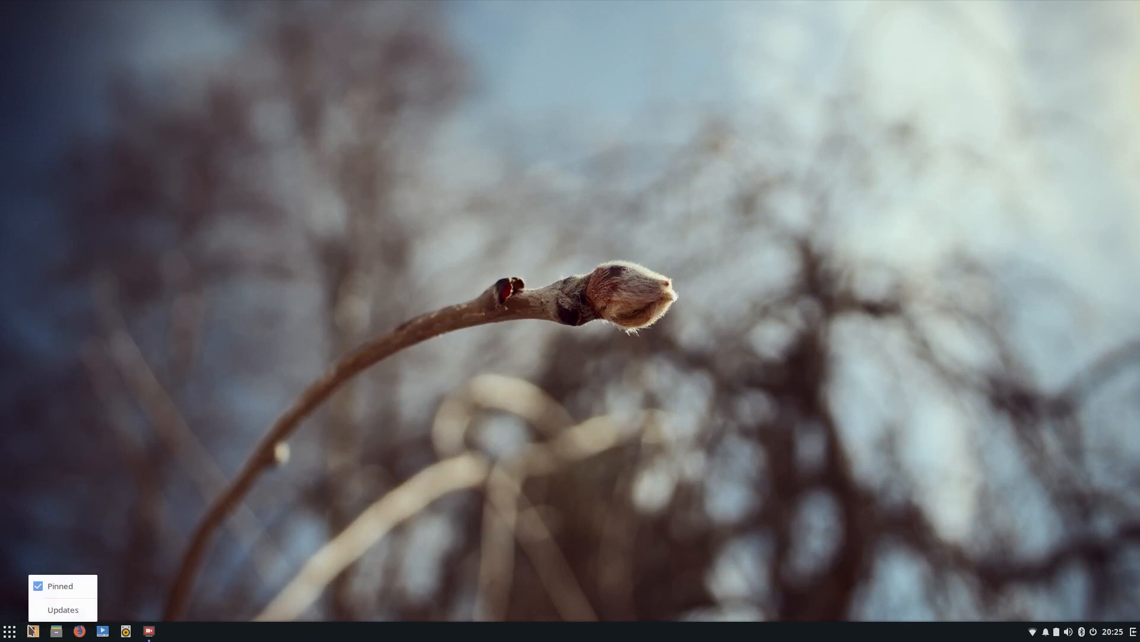
pyautogui.click(196, 494)
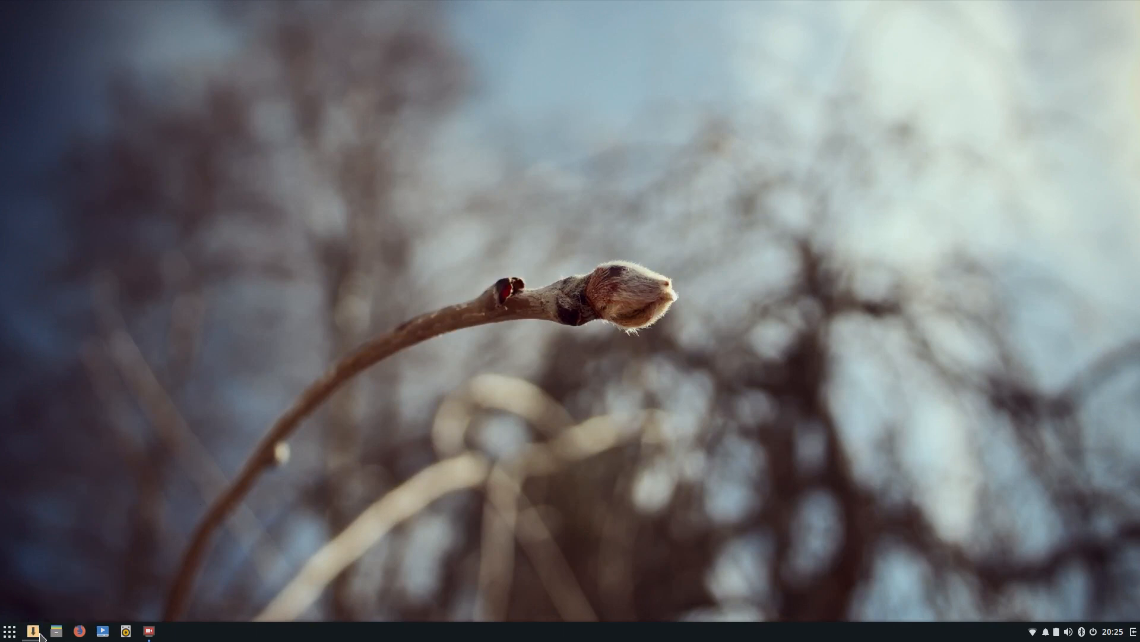
pyautogui.rightClick(39, 632)
pyautogui.click(167, 477)
# Browse the complete list of installed applications, from About down to Wi-Fi.
pyautogui.click(6, 634)
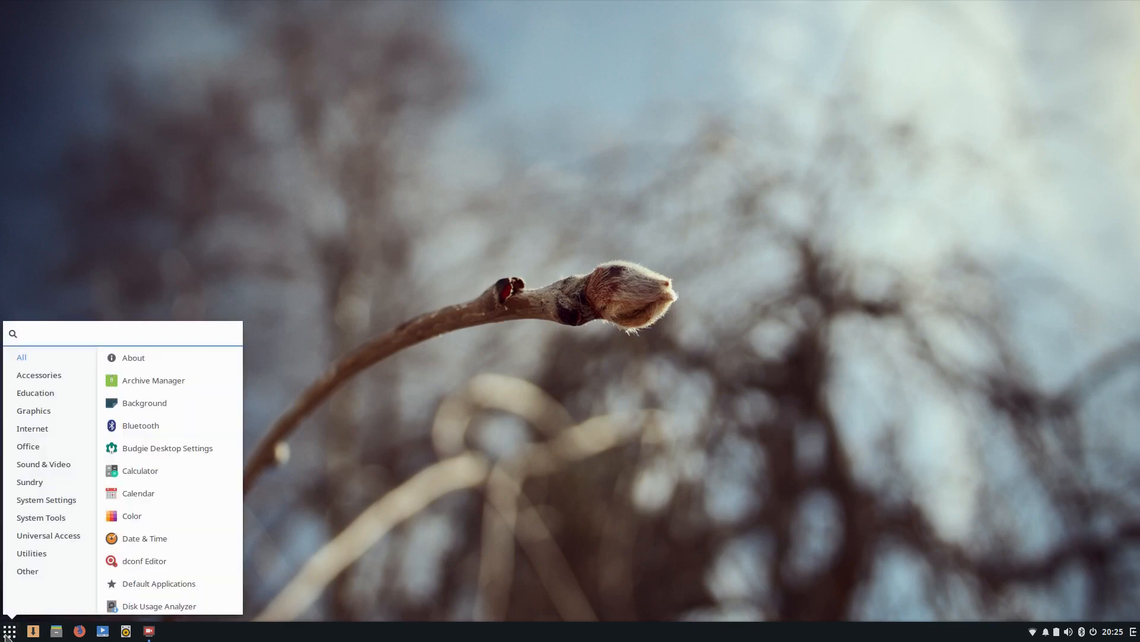
pyautogui.scroll(-5, 214, 516)
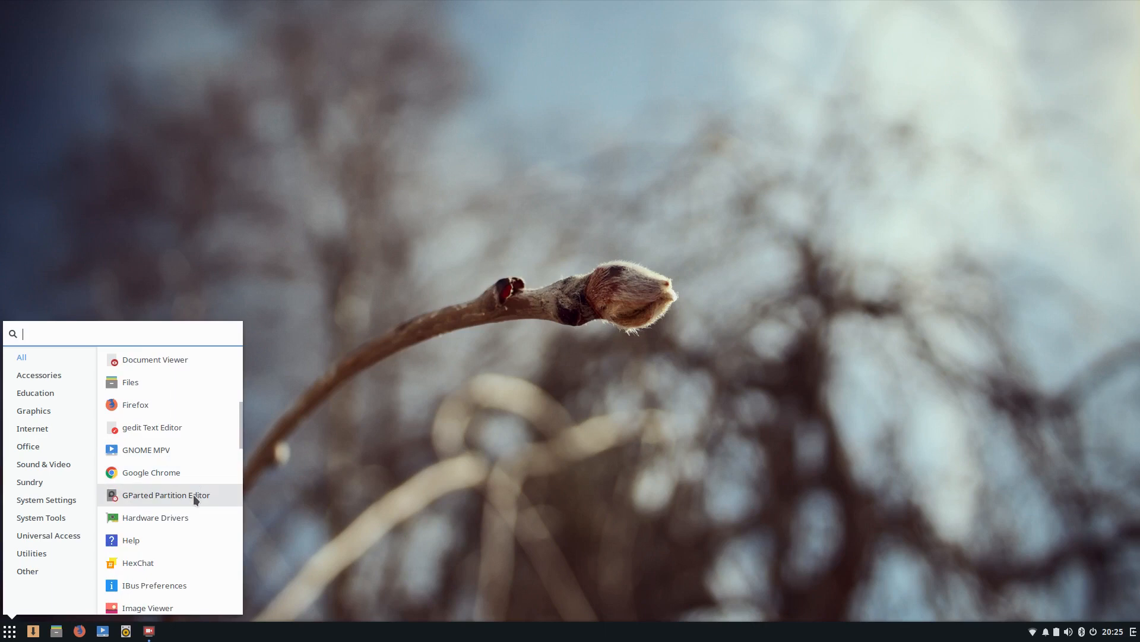
pyautogui.scroll(-2, 194, 494)
pyautogui.scroll(-3, 194, 494)
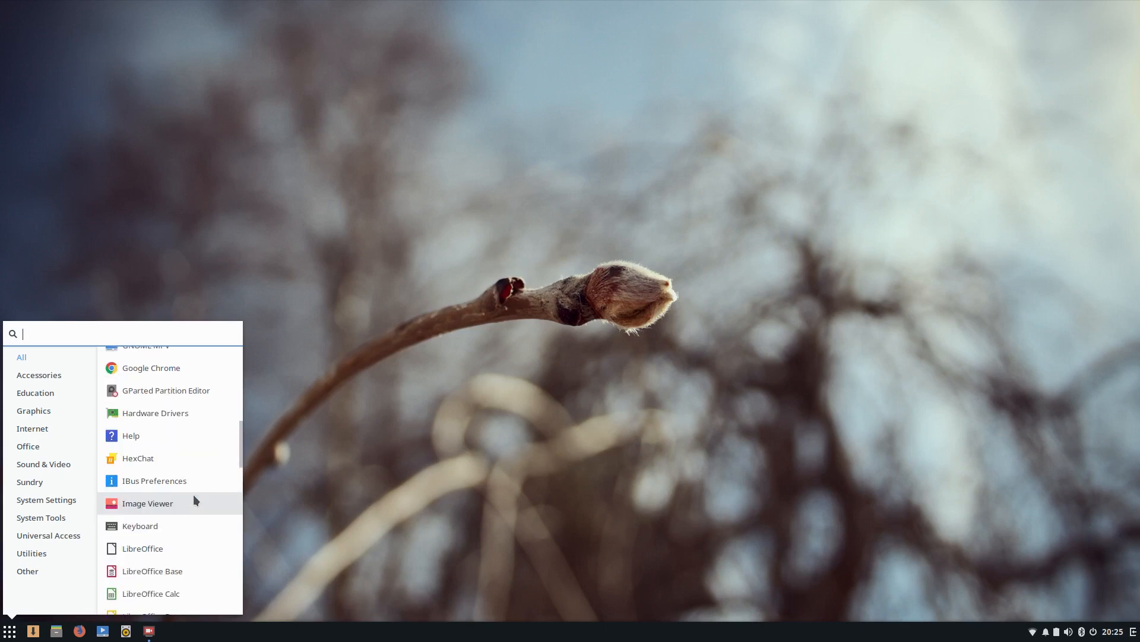
pyautogui.scroll(-1, 194, 495)
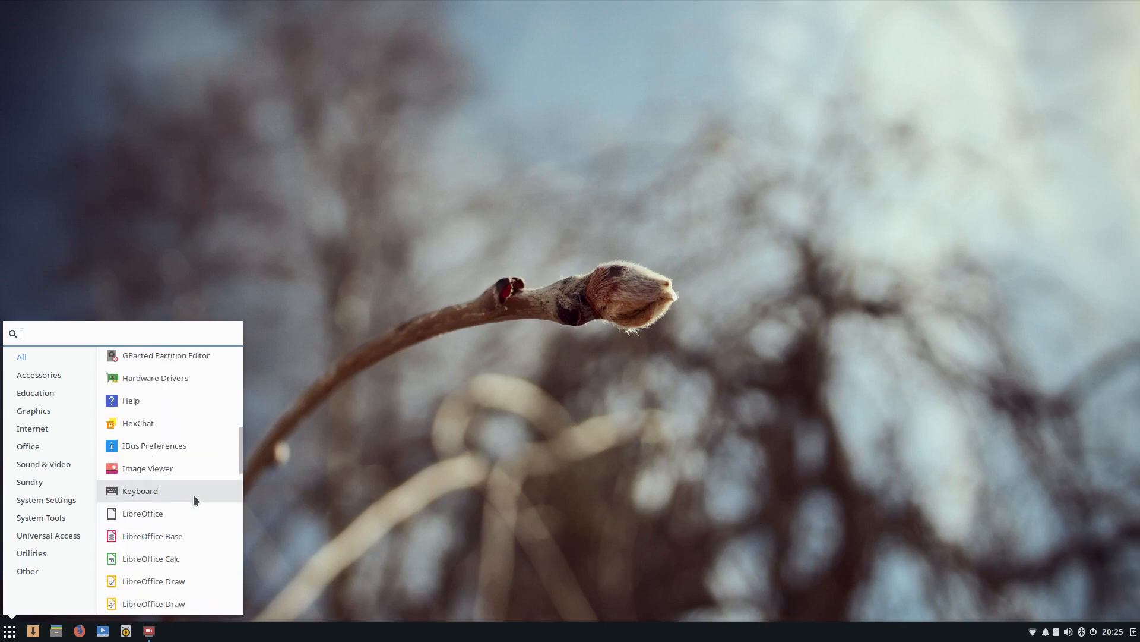
pyautogui.scroll(-4, 194, 495)
pyautogui.scroll(-8, 184, 479)
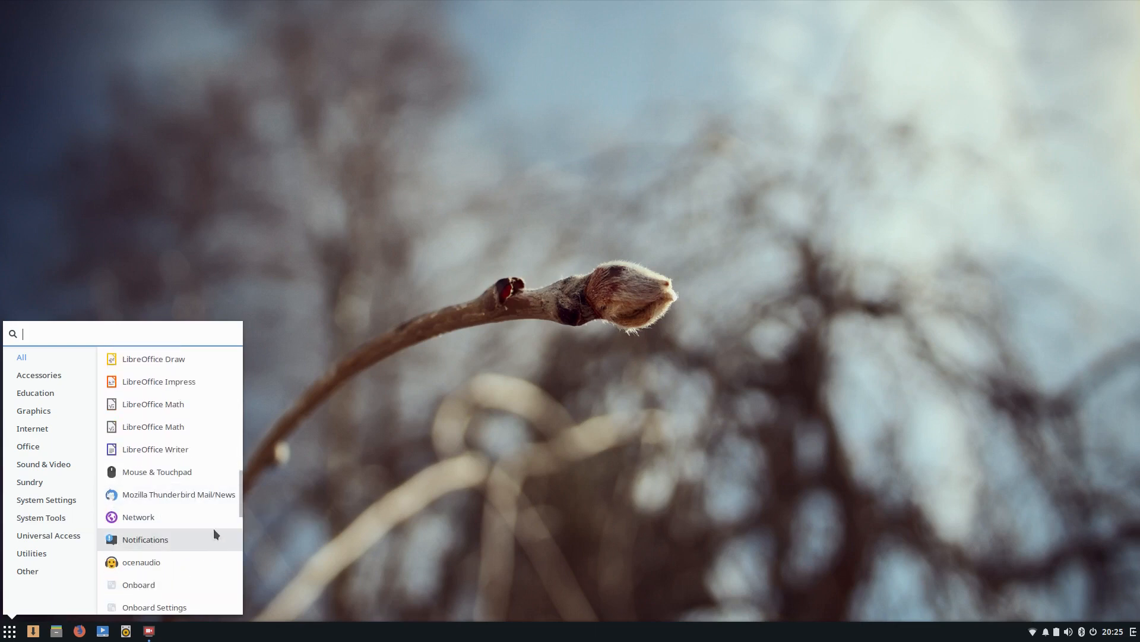
pyautogui.scroll(-2, 212, 525)
pyautogui.scroll(-6, 214, 515)
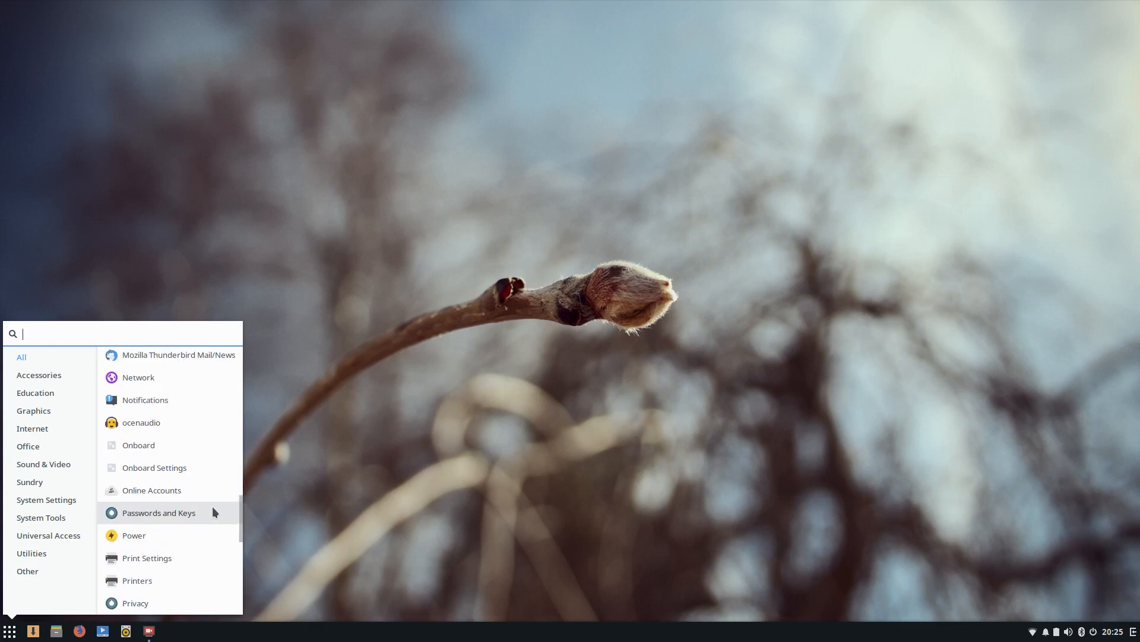
pyautogui.scroll(-2, 212, 507)
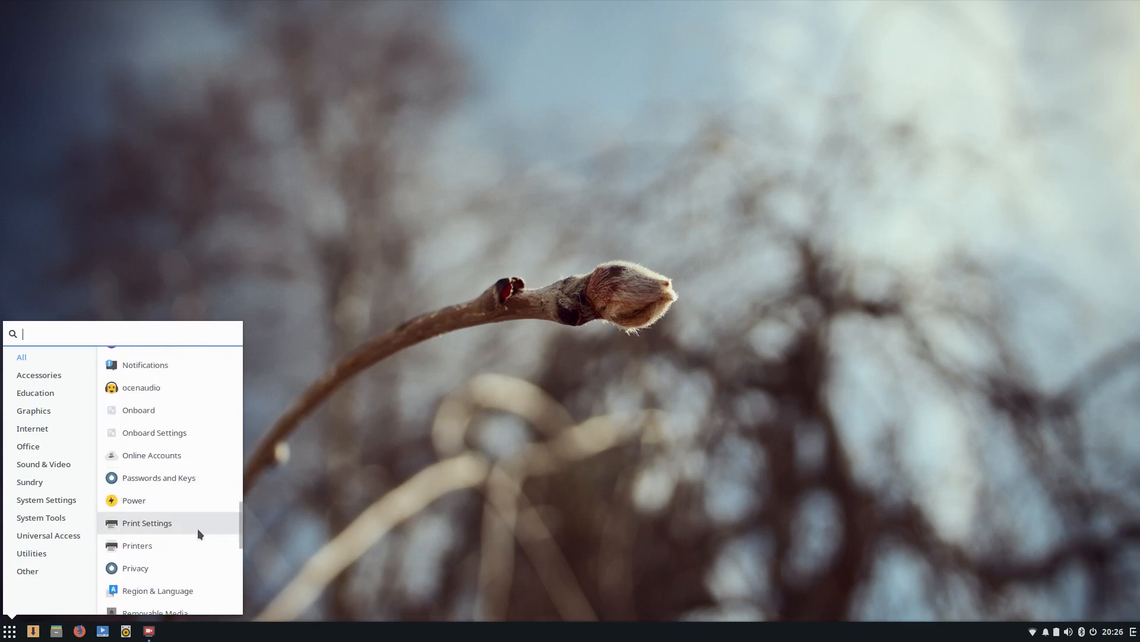
pyautogui.scroll(-4, 197, 529)
pyautogui.scroll(-6, 196, 529)
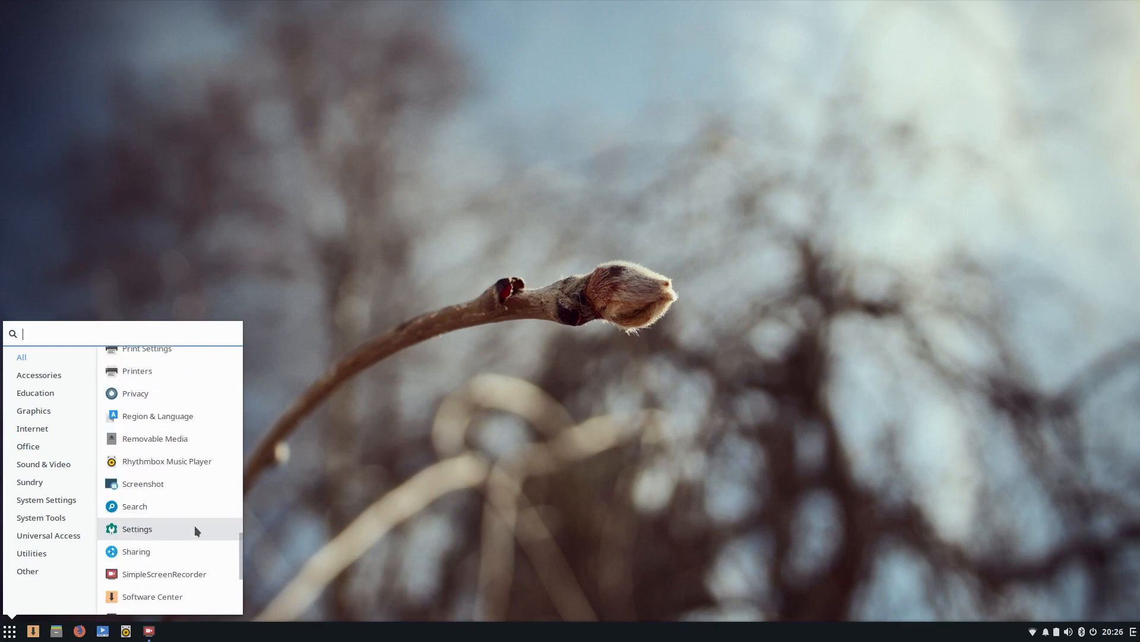
pyautogui.scroll(-6, 196, 529)
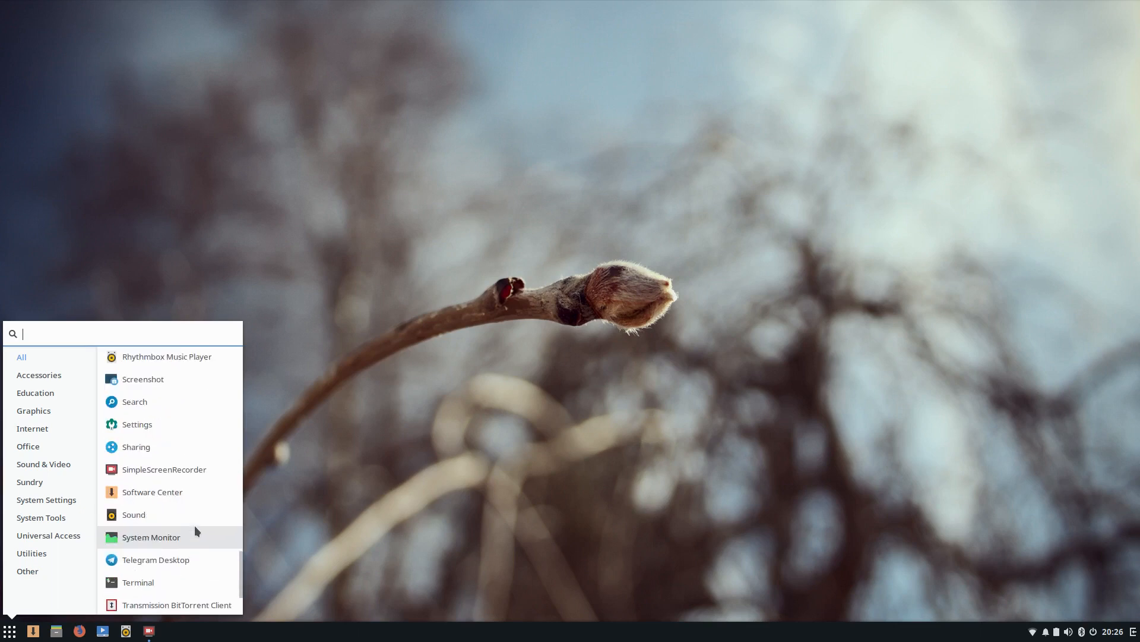
pyautogui.scroll(-4, 196, 529)
pyautogui.scroll(-1, 196, 530)
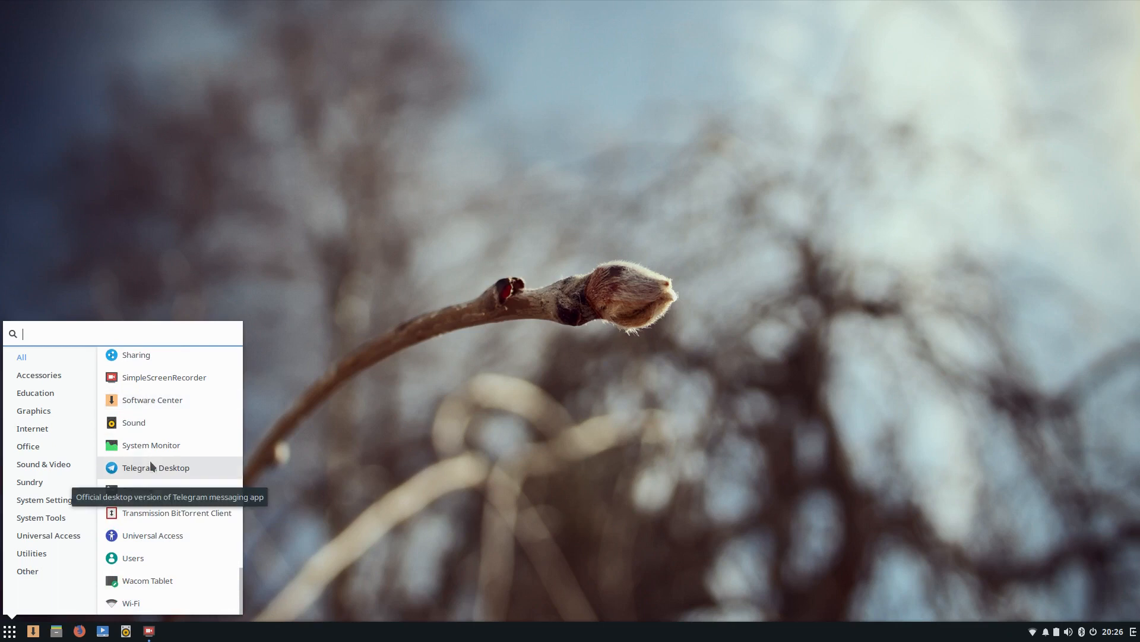
# Open the system Settings to examine all the account providers under Online Accounts, and close the window.
pyautogui.scroll(2, 150, 467)
pyautogui.click(138, 377)
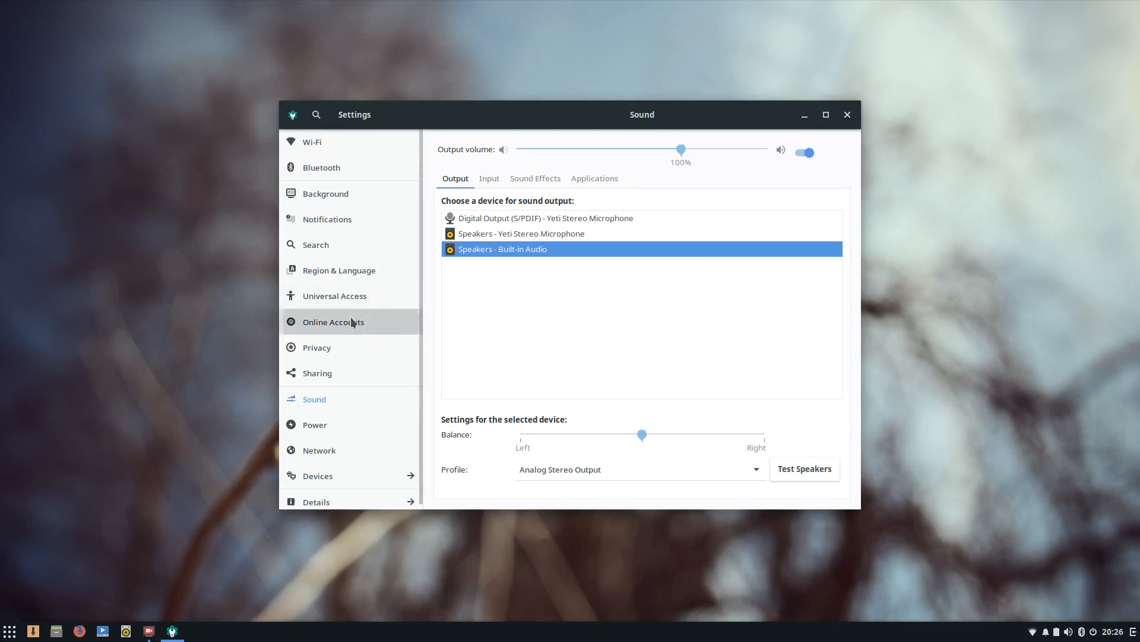
pyautogui.click(352, 323)
pyautogui.scroll(-3, 611, 316)
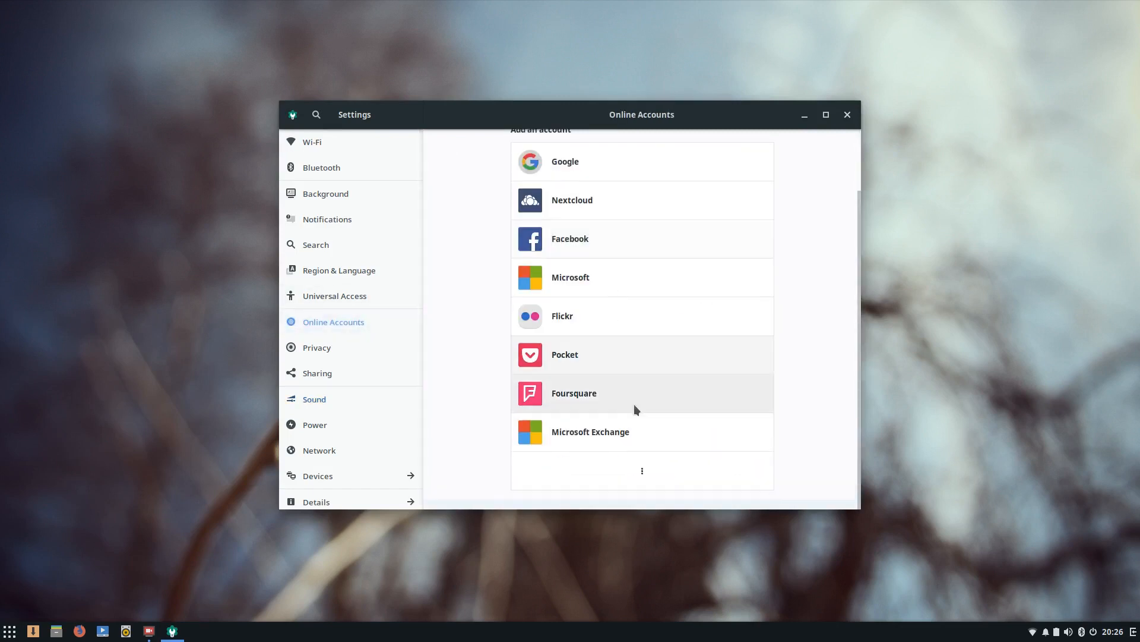
pyautogui.click(642, 479)
pyautogui.scroll(-2, 639, 453)
pyautogui.scroll(3, 639, 443)
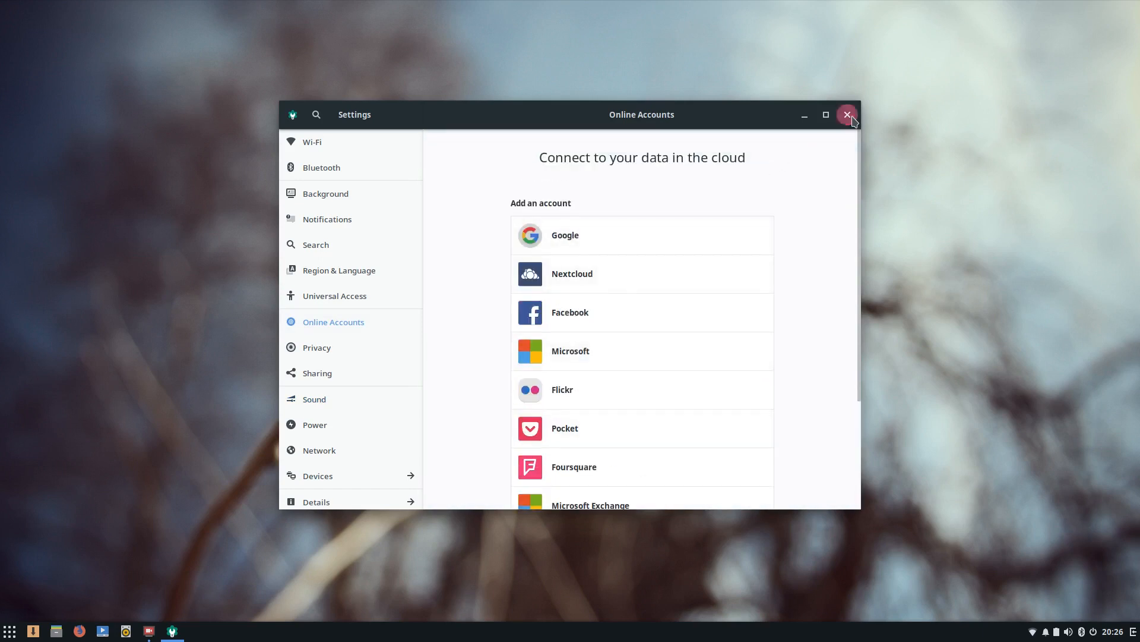
pyautogui.click(848, 115)
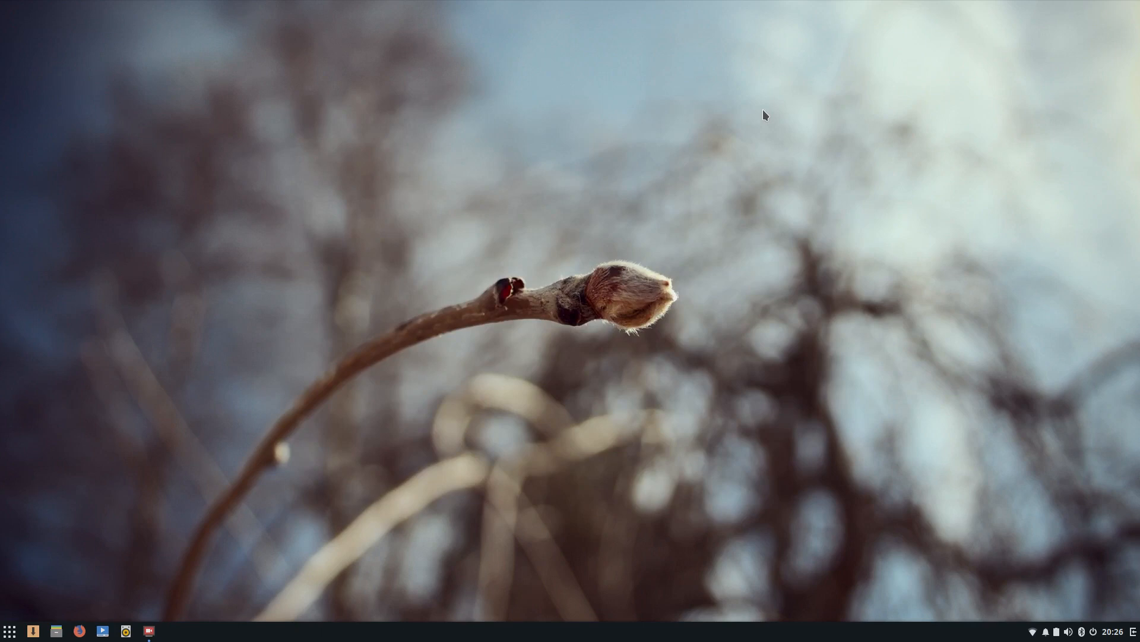
pyautogui.click(8, 631)
pyautogui.click(6, 633)
pyautogui.click(7, 633)
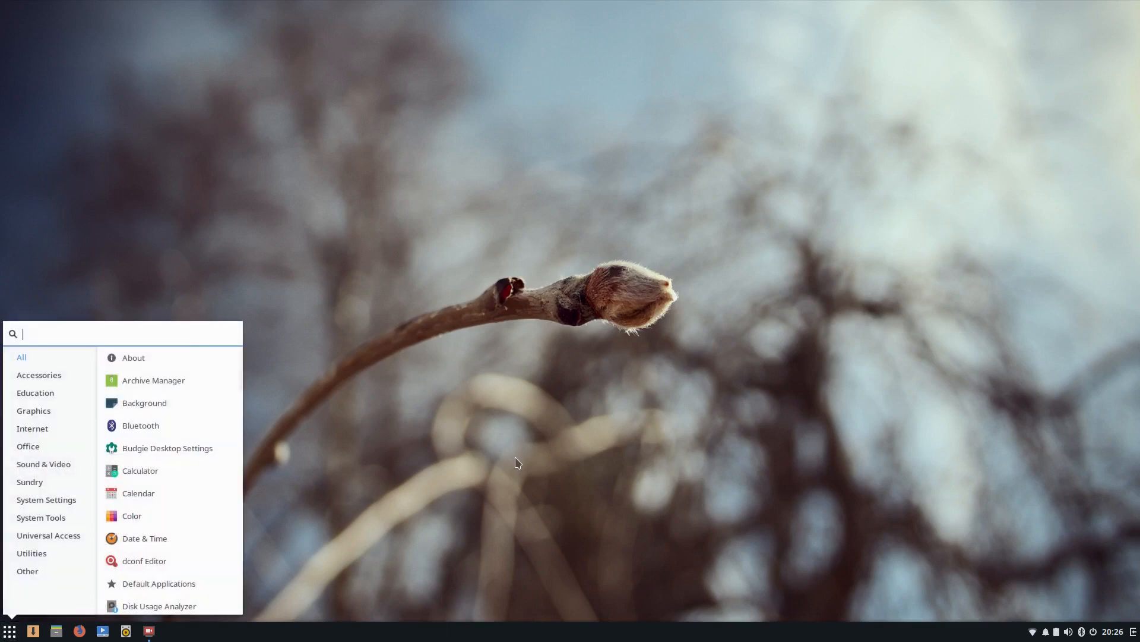
pyautogui.click(15, 634)
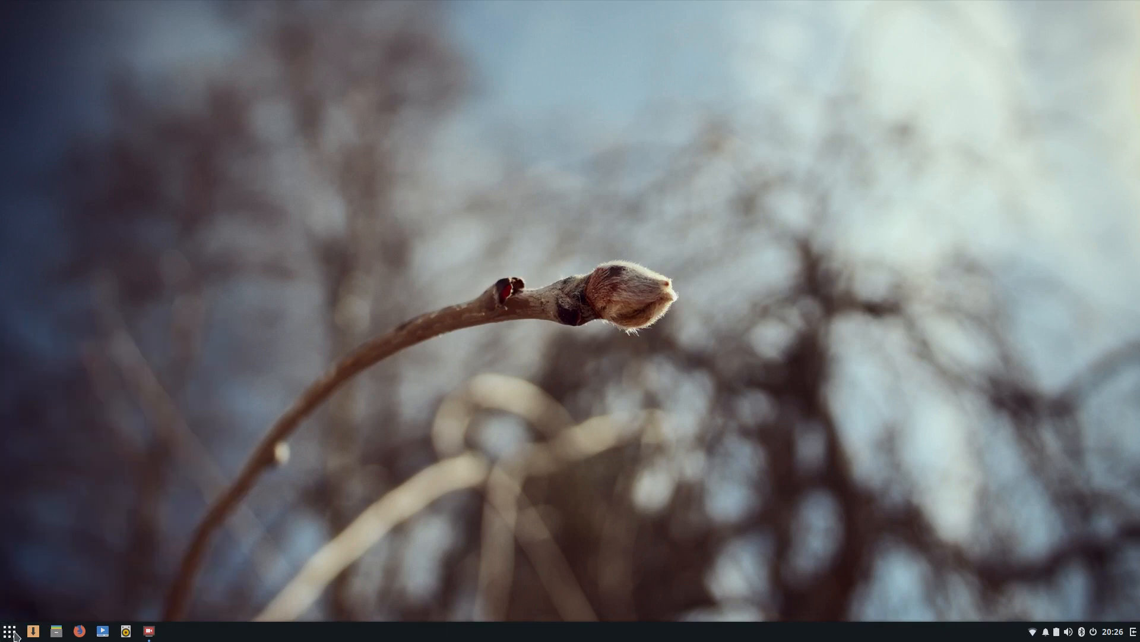
pyautogui.click(7, 634)
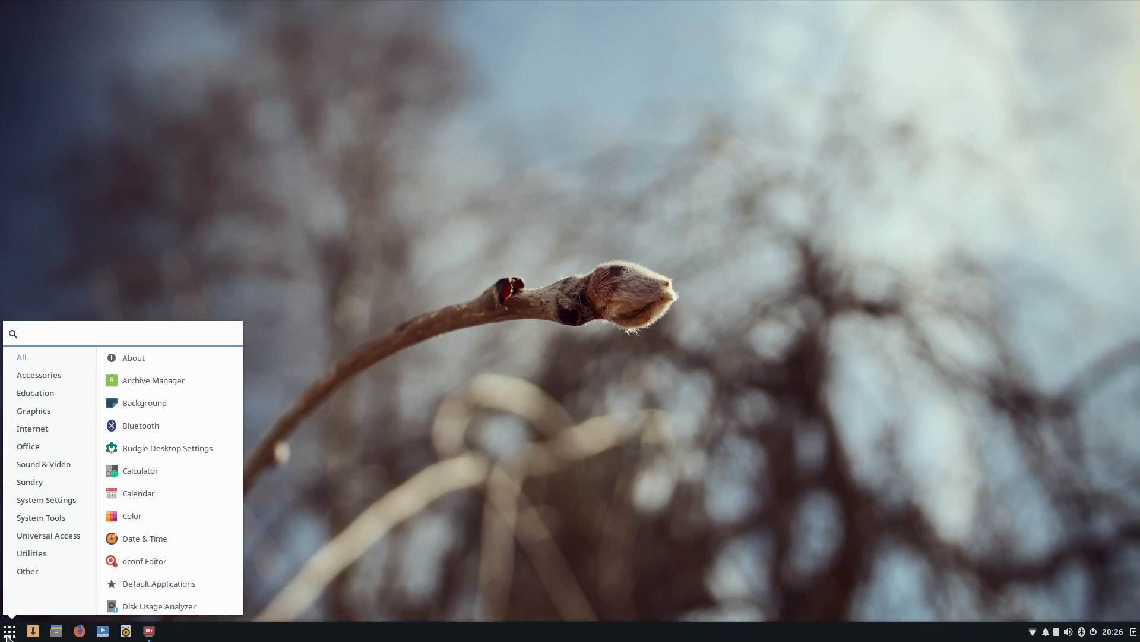
pyautogui.click(7, 634)
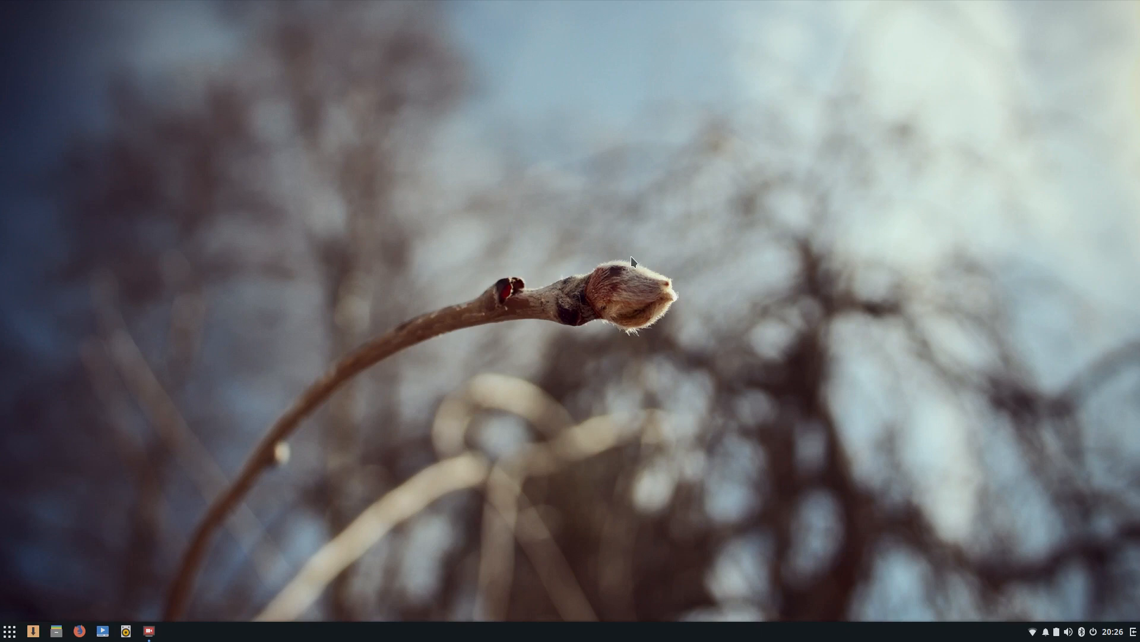
pyautogui.click(9, 633)
pyautogui.click(9, 634)
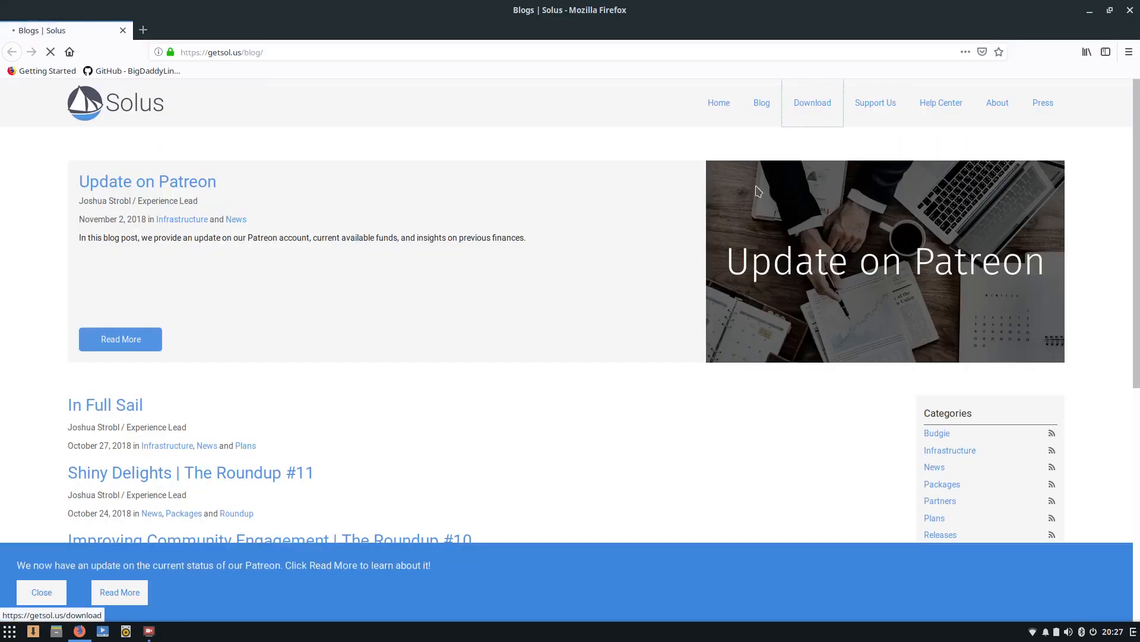
# Open the Download page of the Solus website in Firefox and look over the available desktop editions.
pyautogui.click(813, 103)
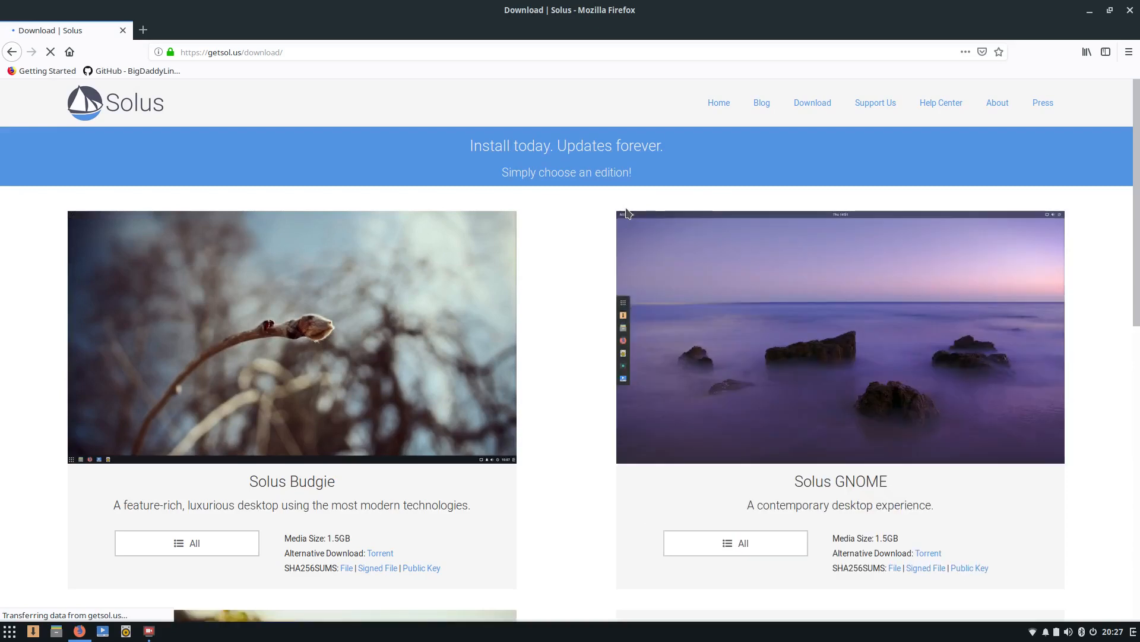
pyautogui.scroll(-3, 626, 213)
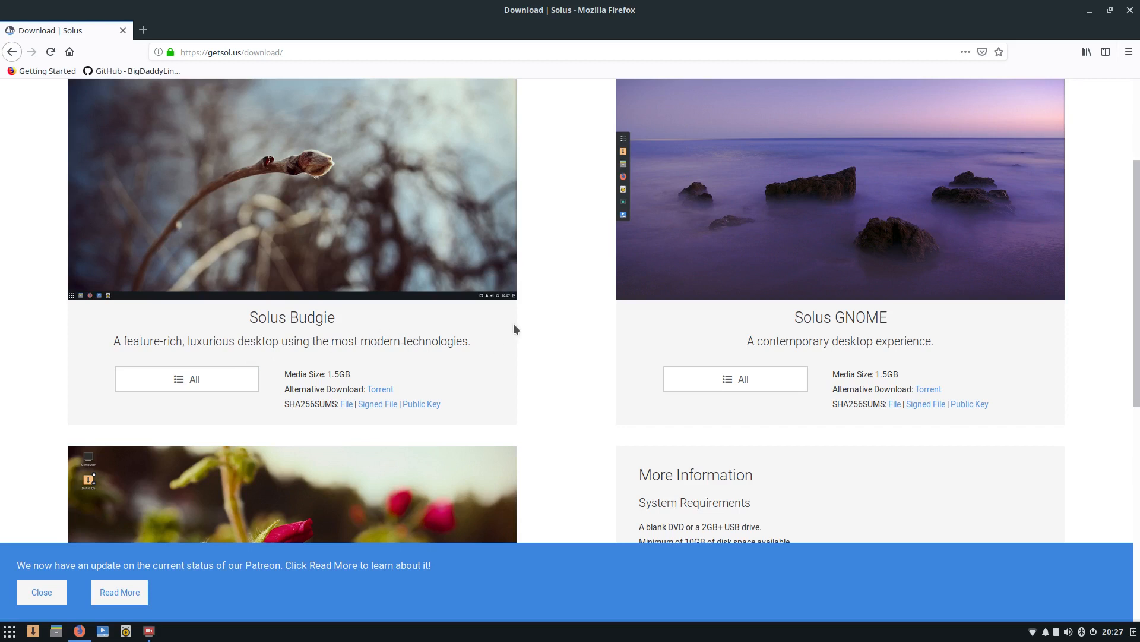
pyautogui.scroll(3, 514, 323)
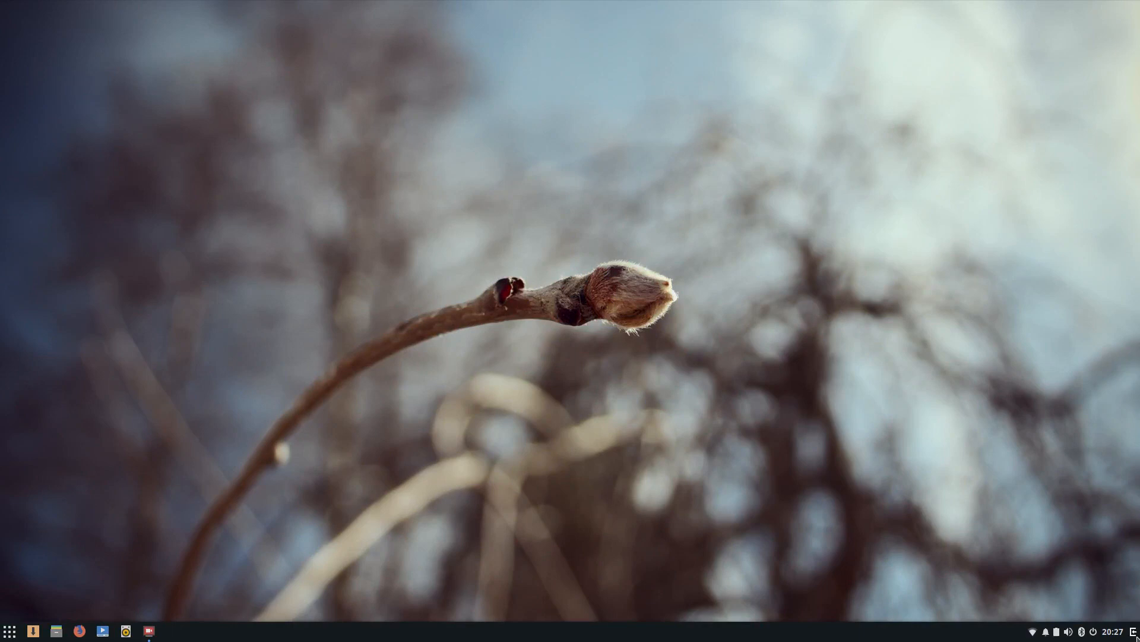
# Open Budgie Desktop Settings through the Raven sidebar and examine the bottom panel's applets and settings.
pyautogui.click(1133, 632)
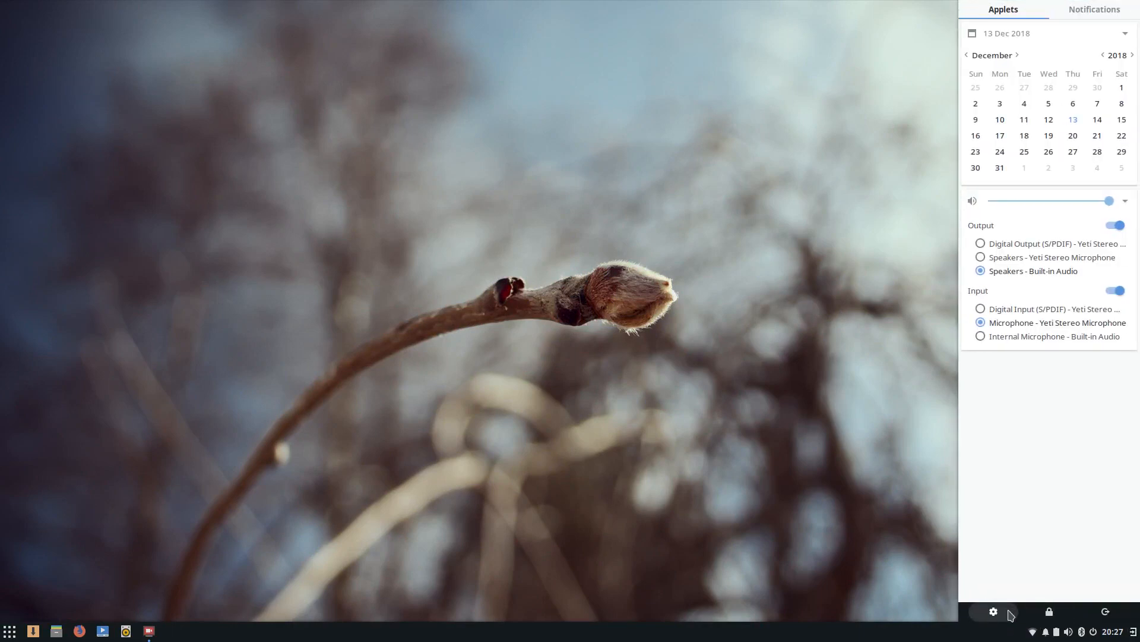
pyautogui.click(1009, 614)
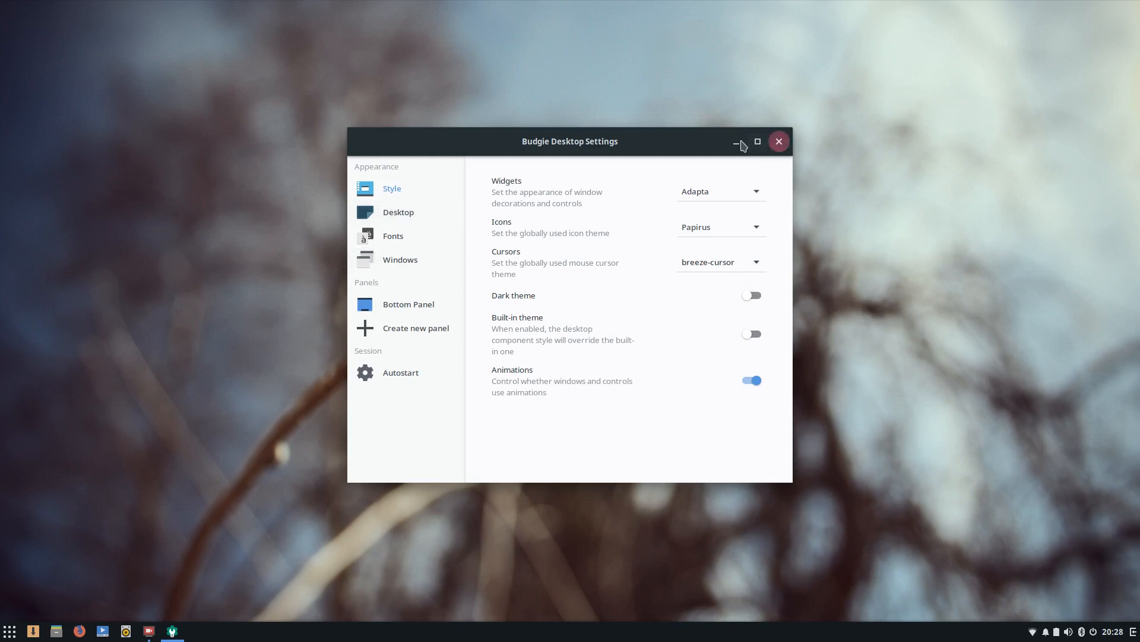
pyautogui.click(402, 305)
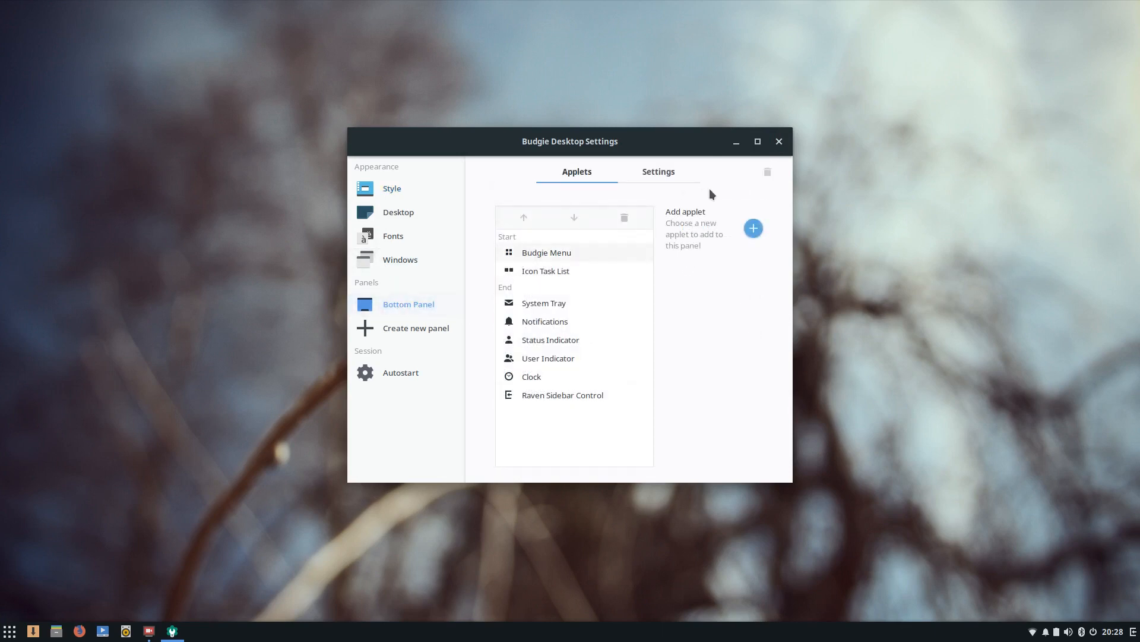
pyautogui.click(663, 175)
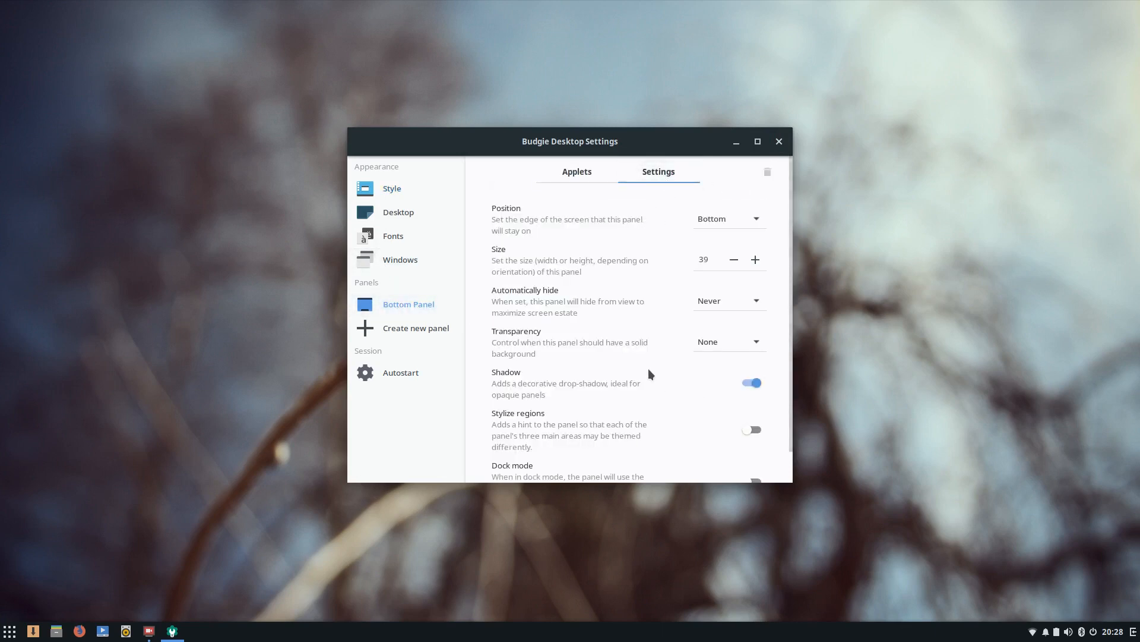
pyautogui.scroll(-2, 652, 238)
pyautogui.scroll(2, 652, 238)
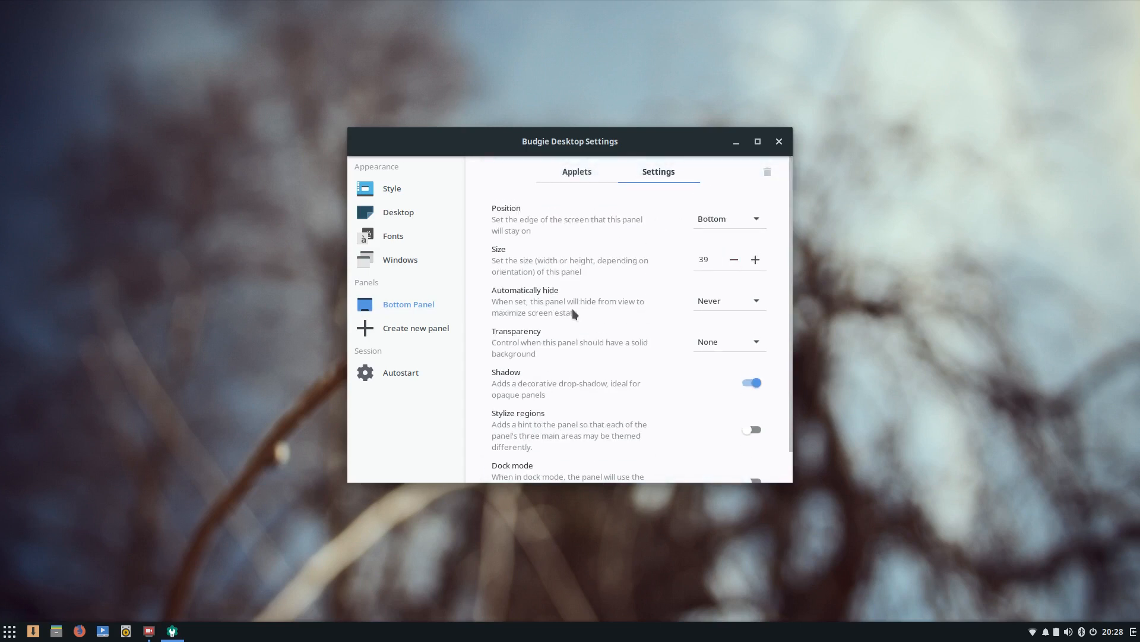
pyautogui.scroll(-2, 648, 306)
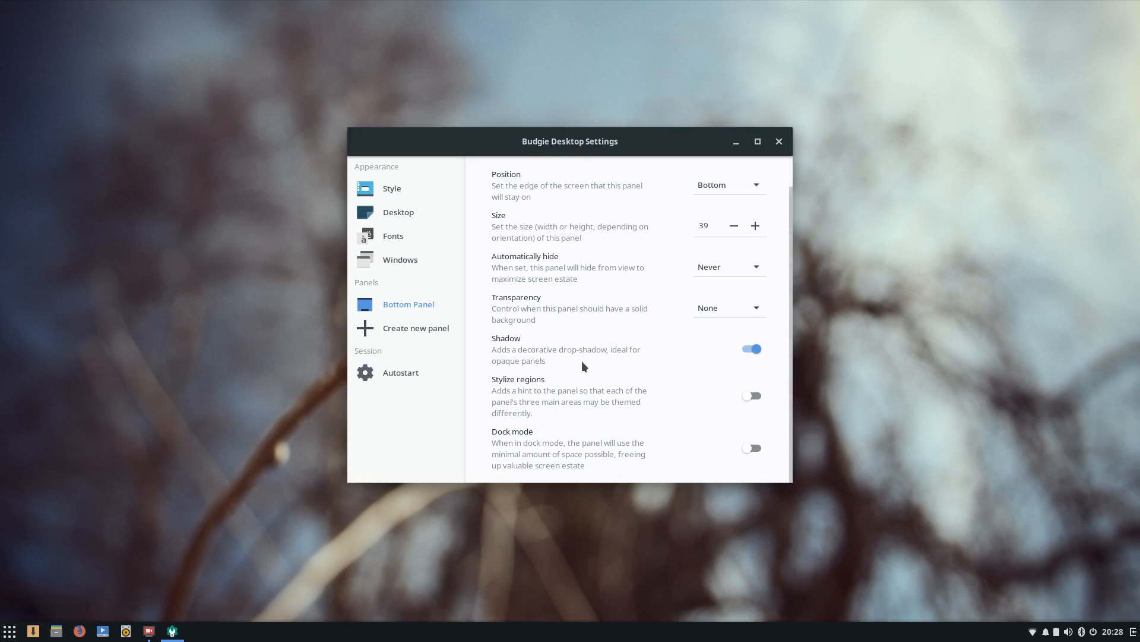
pyautogui.scroll(2, 584, 365)
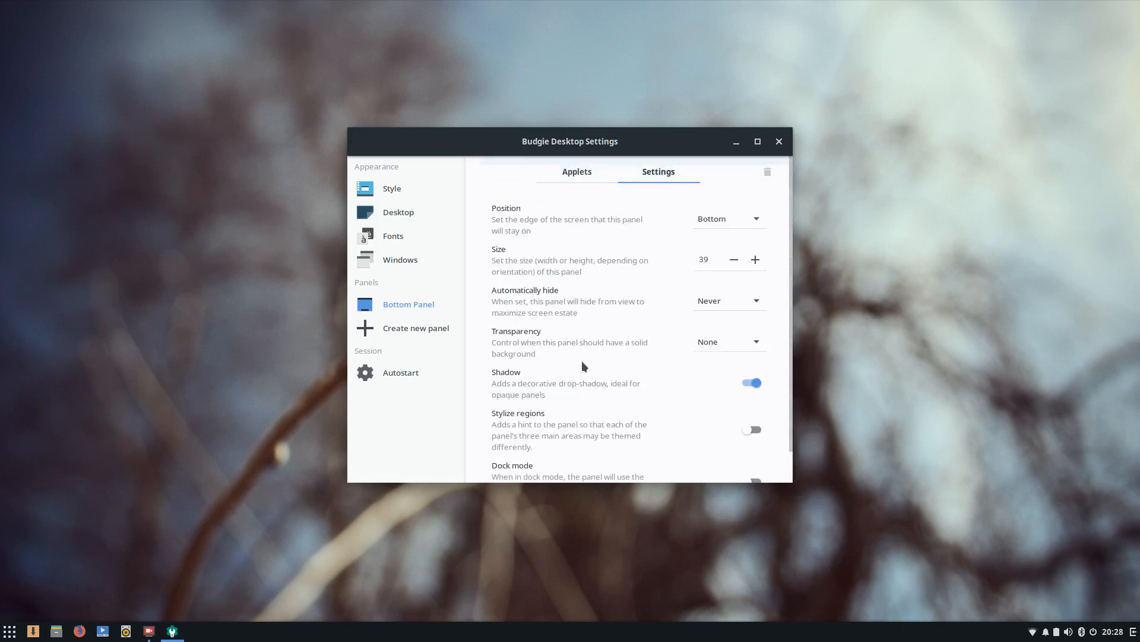
pyautogui.click(584, 173)
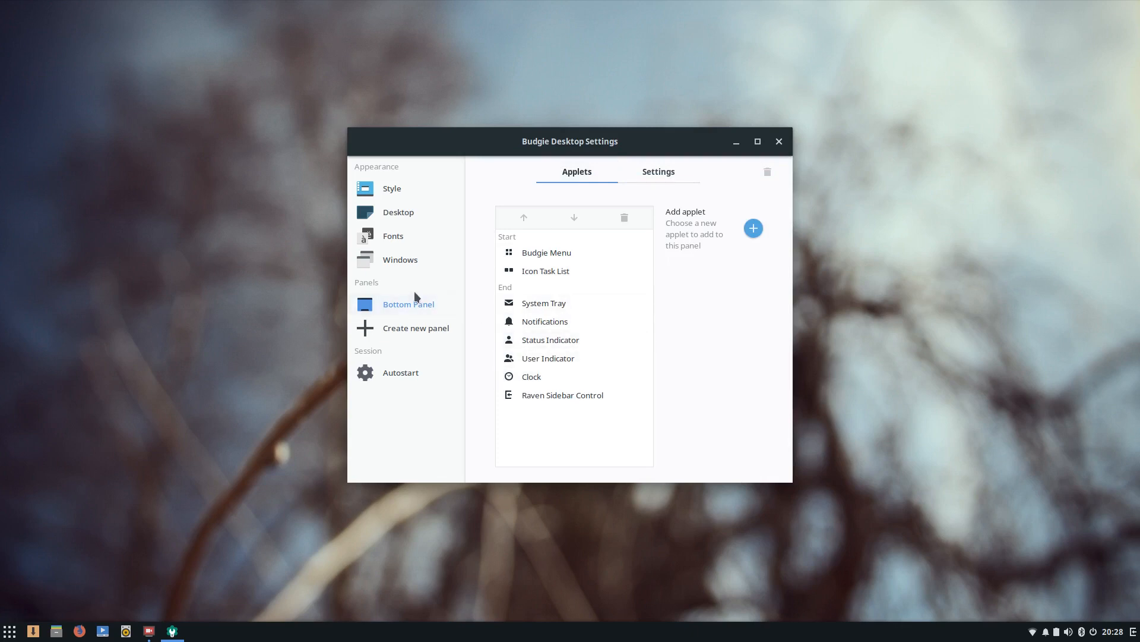
# Review the Windows, Fonts, Desktop and Style options, and view the available widget themes while keeping Adapta.
pyautogui.click(398, 260)
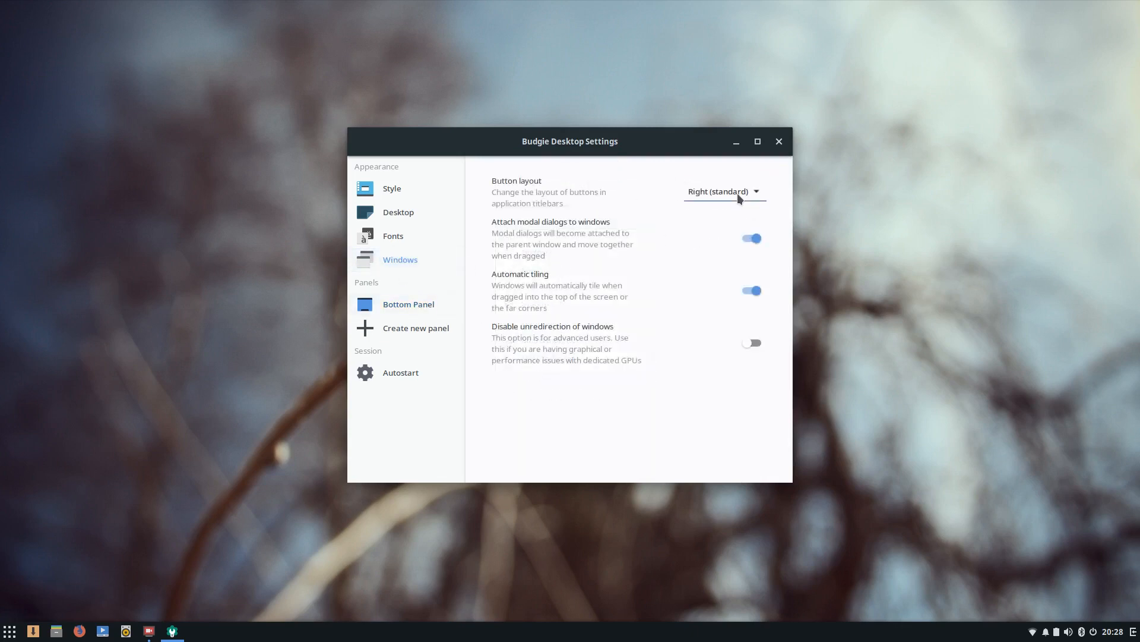
pyautogui.click(402, 238)
pyautogui.click(400, 209)
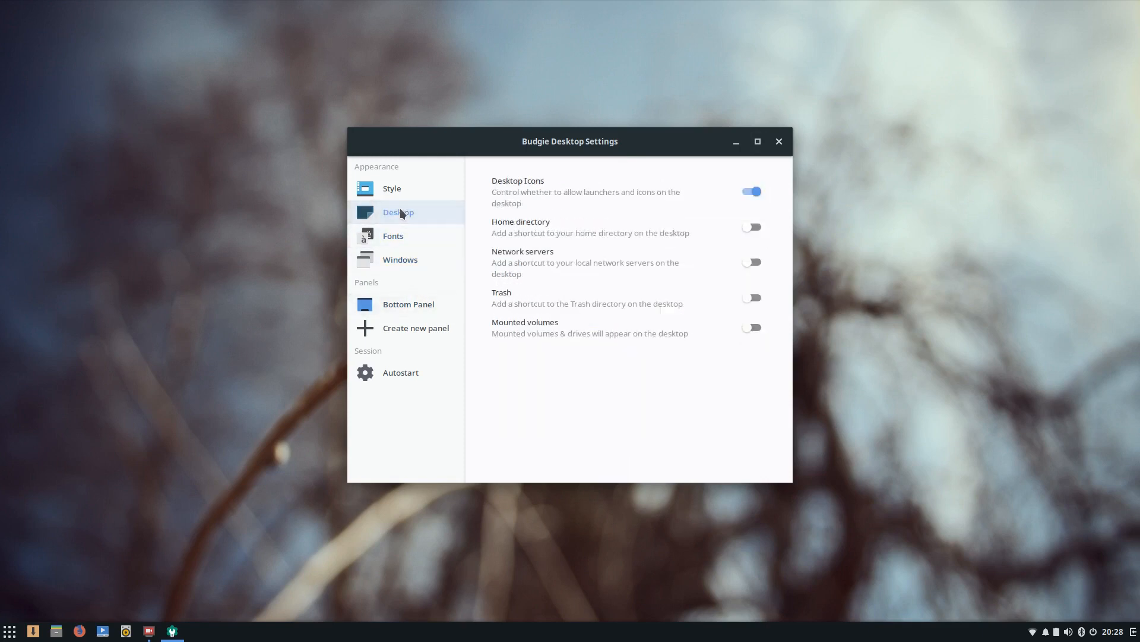
pyautogui.click(403, 193)
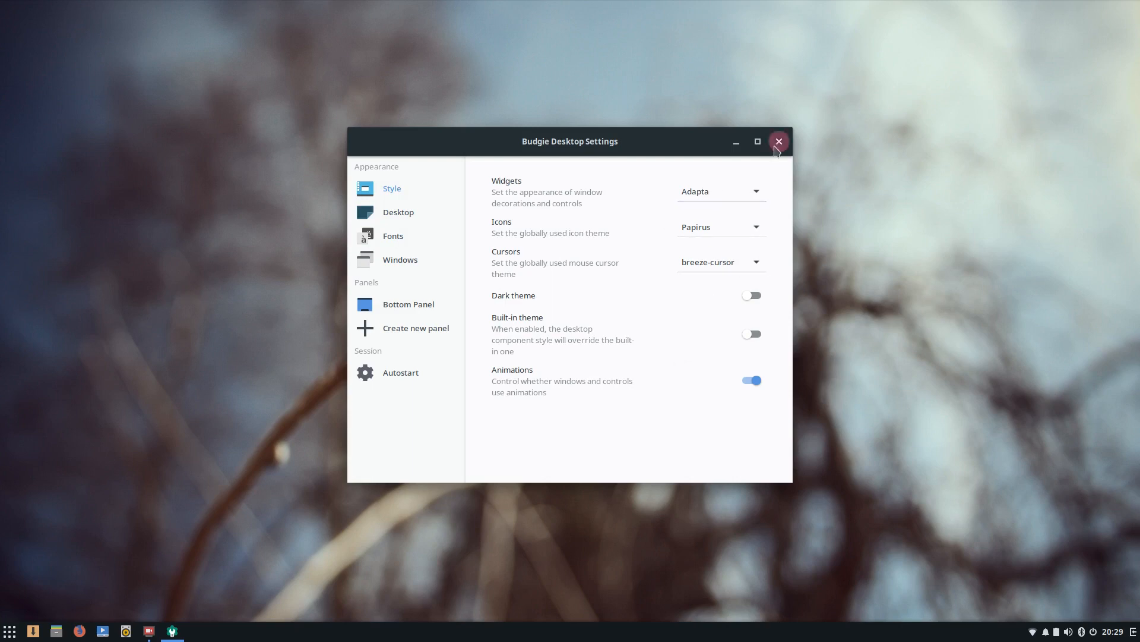
pyautogui.click(699, 191)
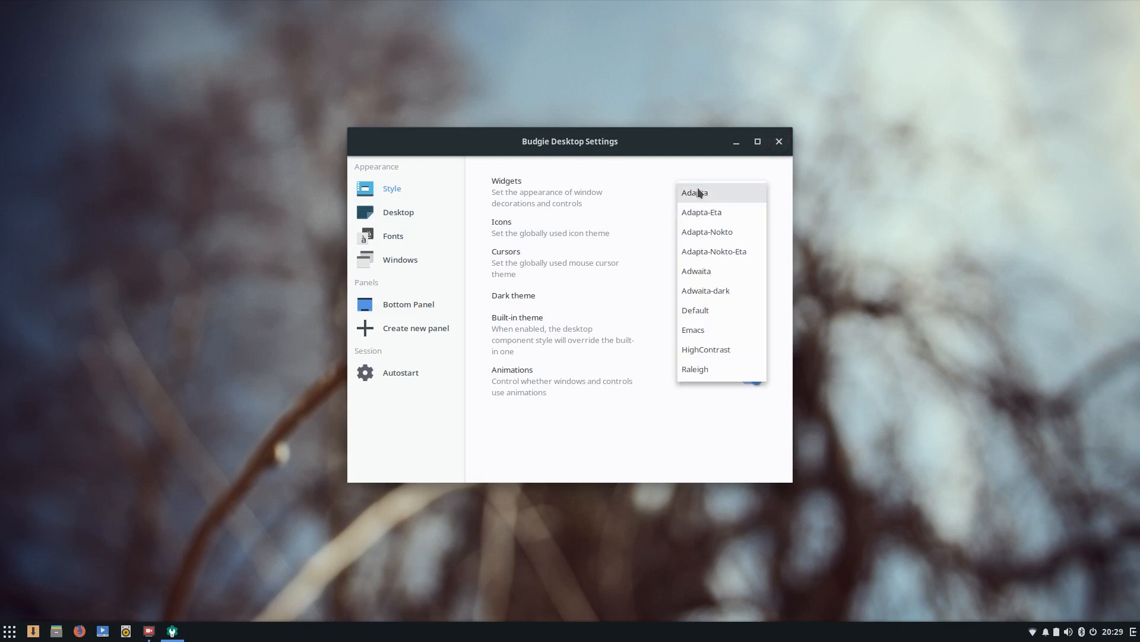
pyautogui.click(699, 191)
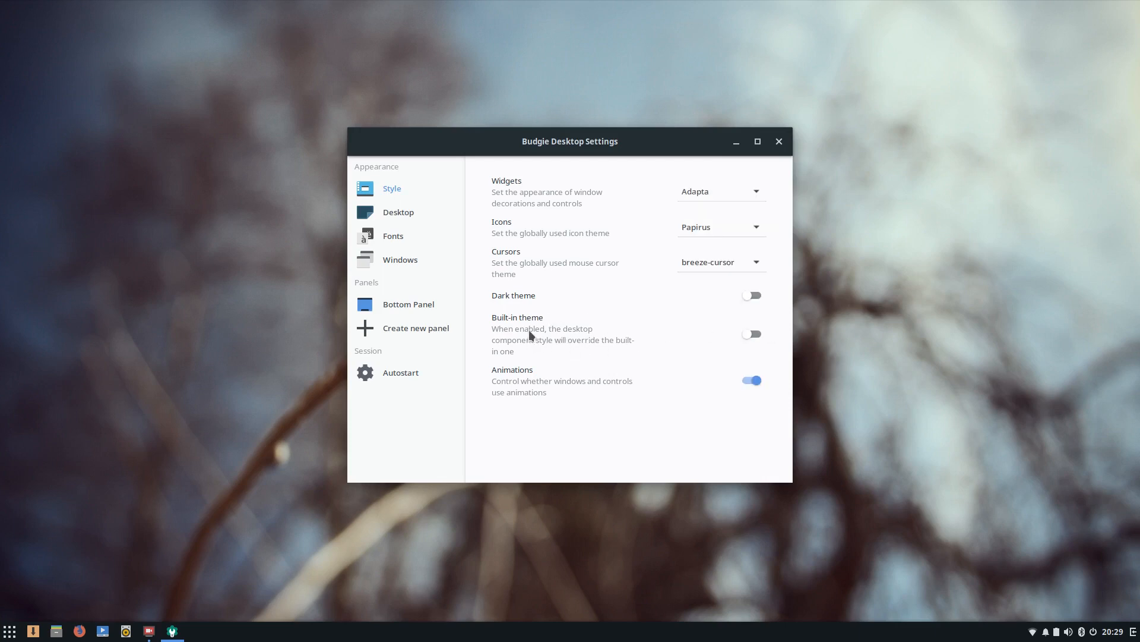
# Try out the Built-in theme and Dark theme options, leaving both switched off.
pyautogui.click(753, 333)
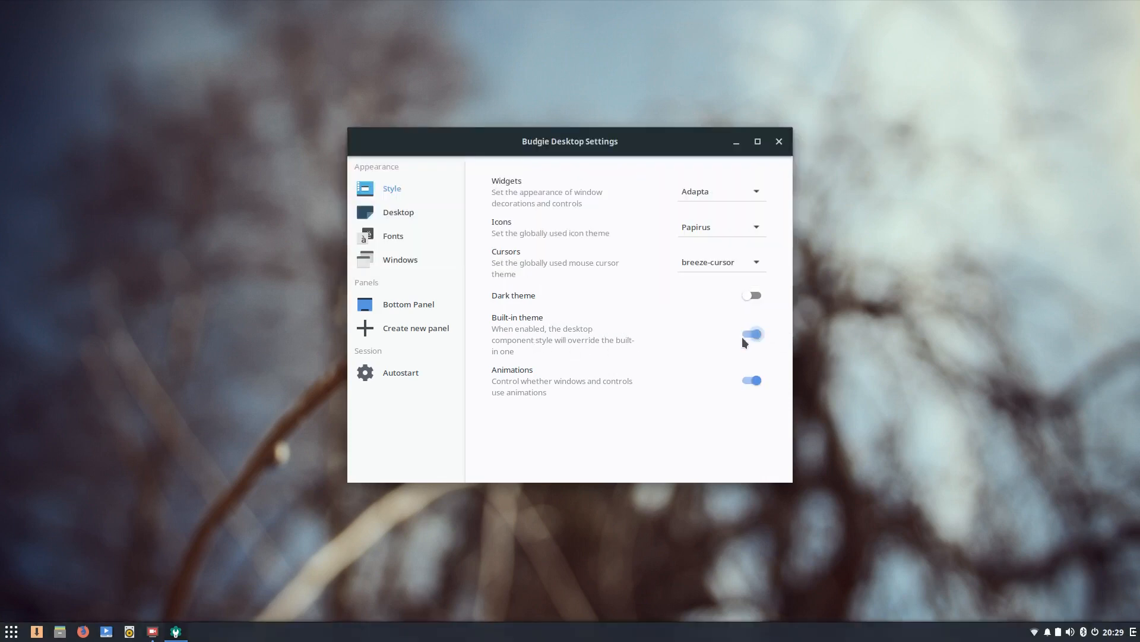
pyautogui.click(750, 334)
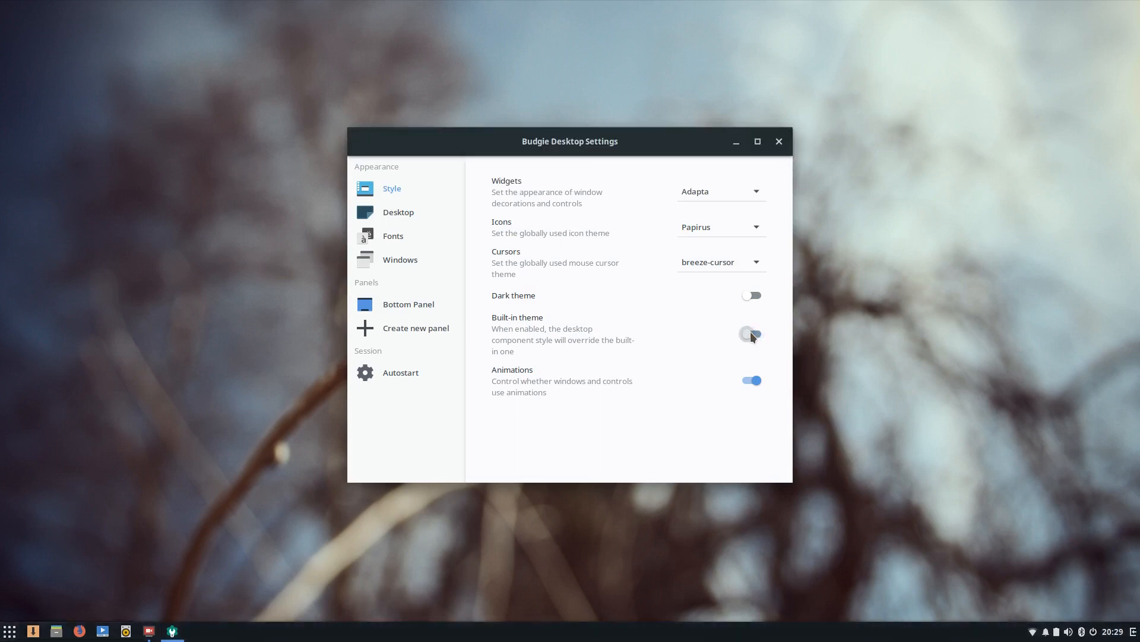
pyautogui.click(751, 334)
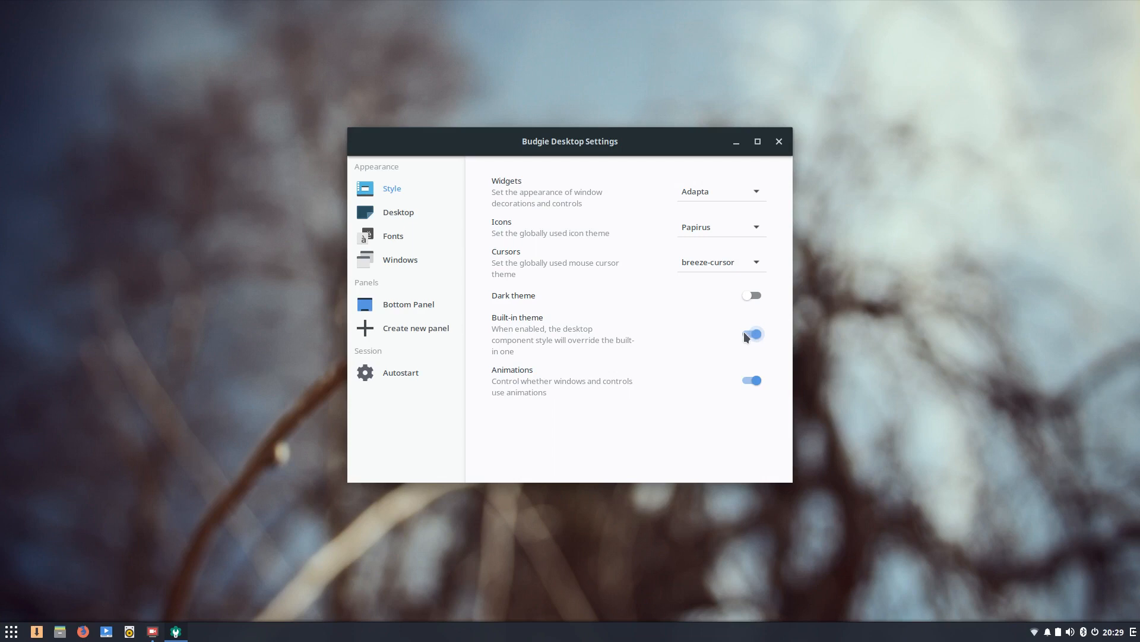
pyautogui.click(750, 333)
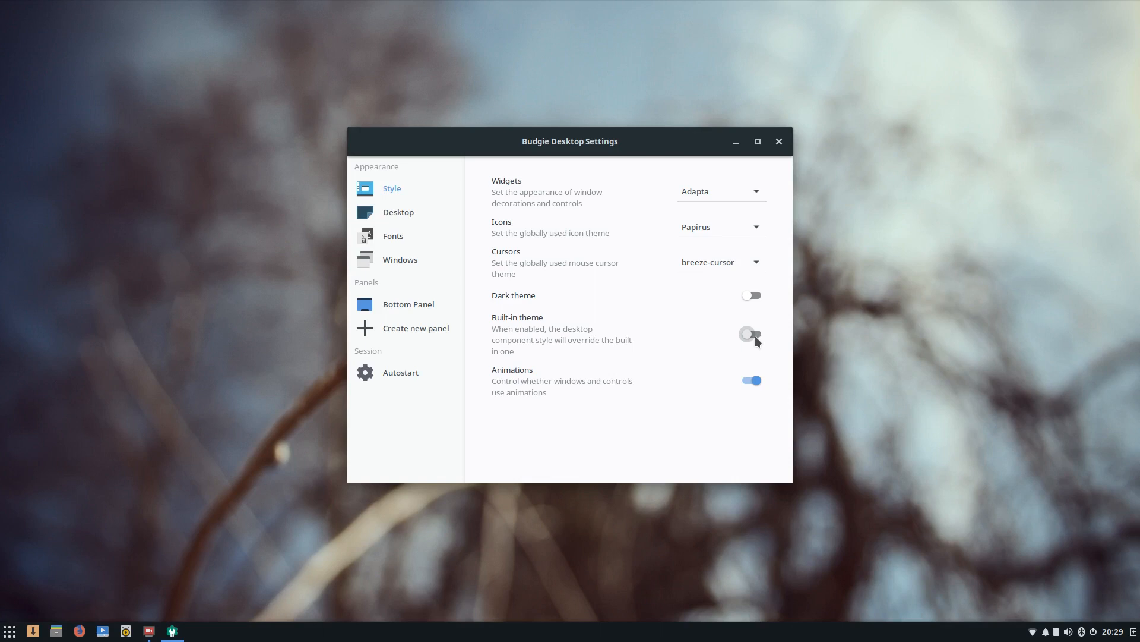
pyautogui.click(759, 295)
pyautogui.click(746, 298)
# Open the system Settings and review the About, Date & Time, Users and Default Applications pages under Details.
pyautogui.click(9, 630)
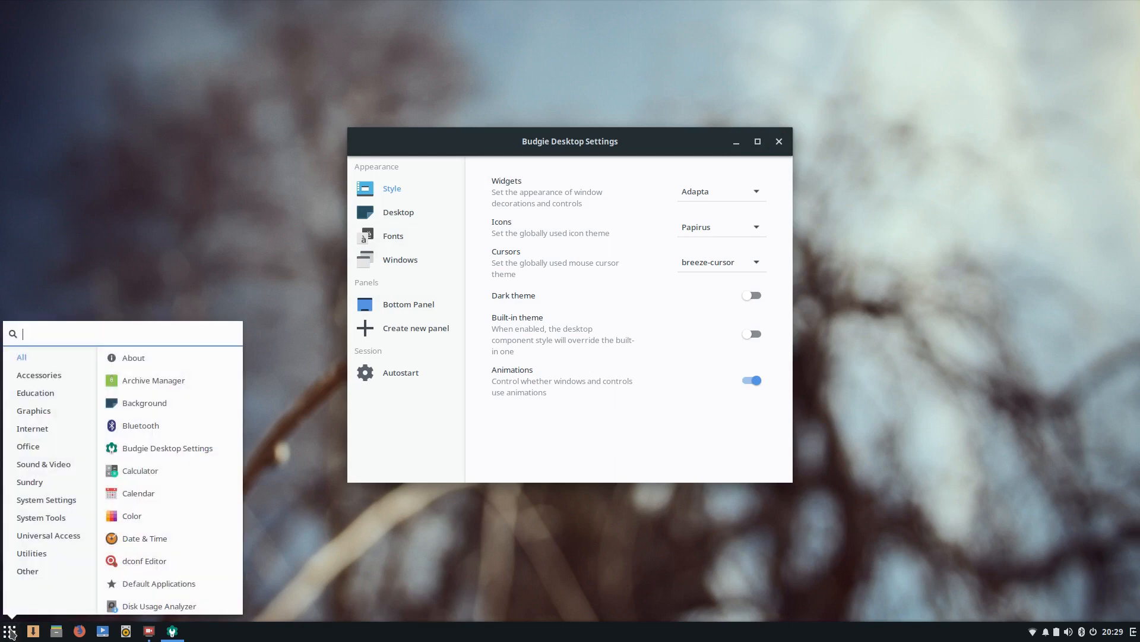
pyautogui.write('sett')
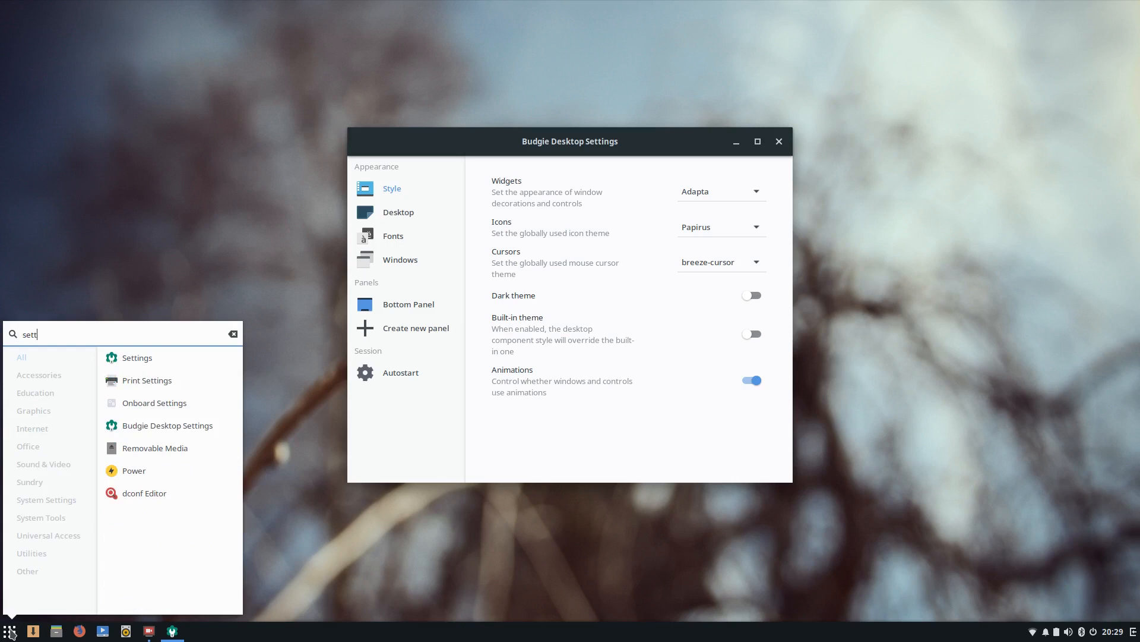
pyautogui.press('Return')
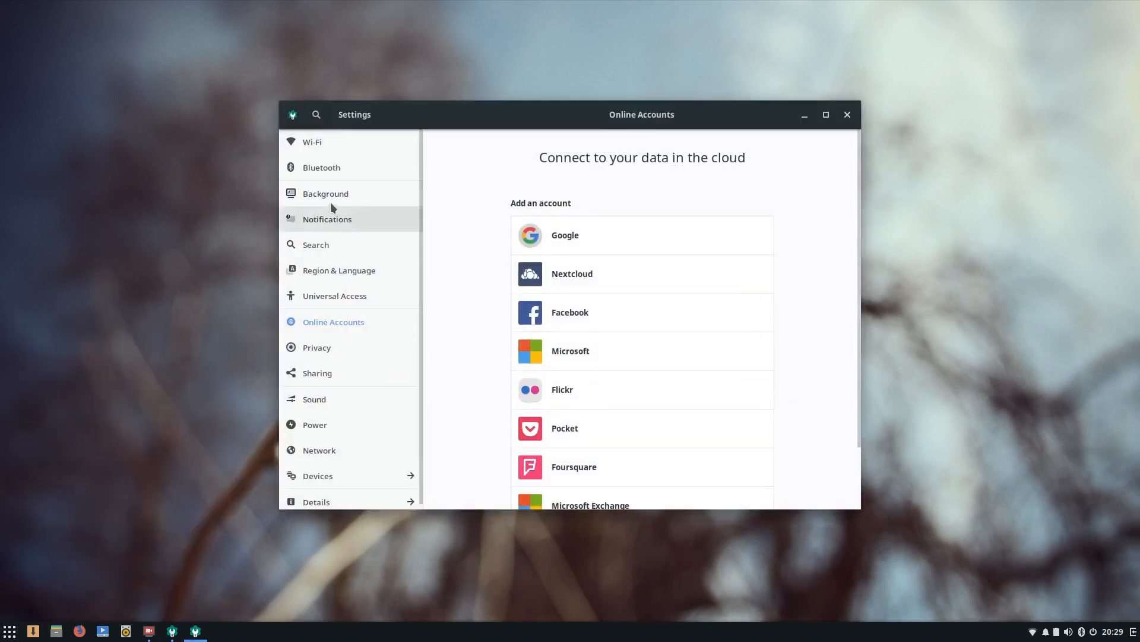
pyautogui.scroll(-1, 330, 394)
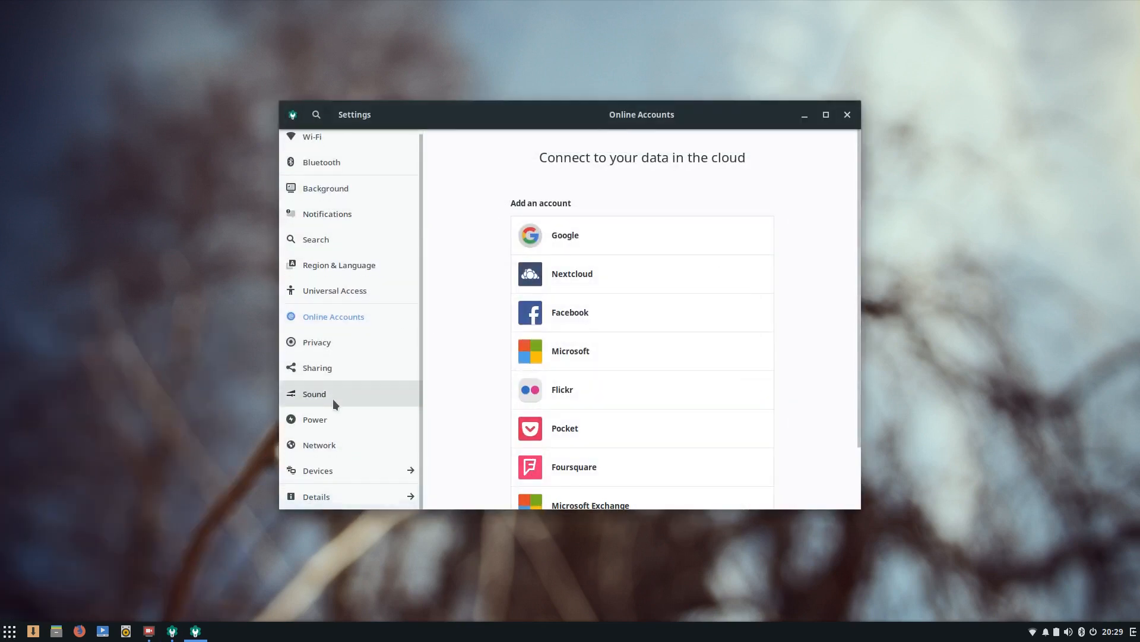
pyautogui.click(331, 496)
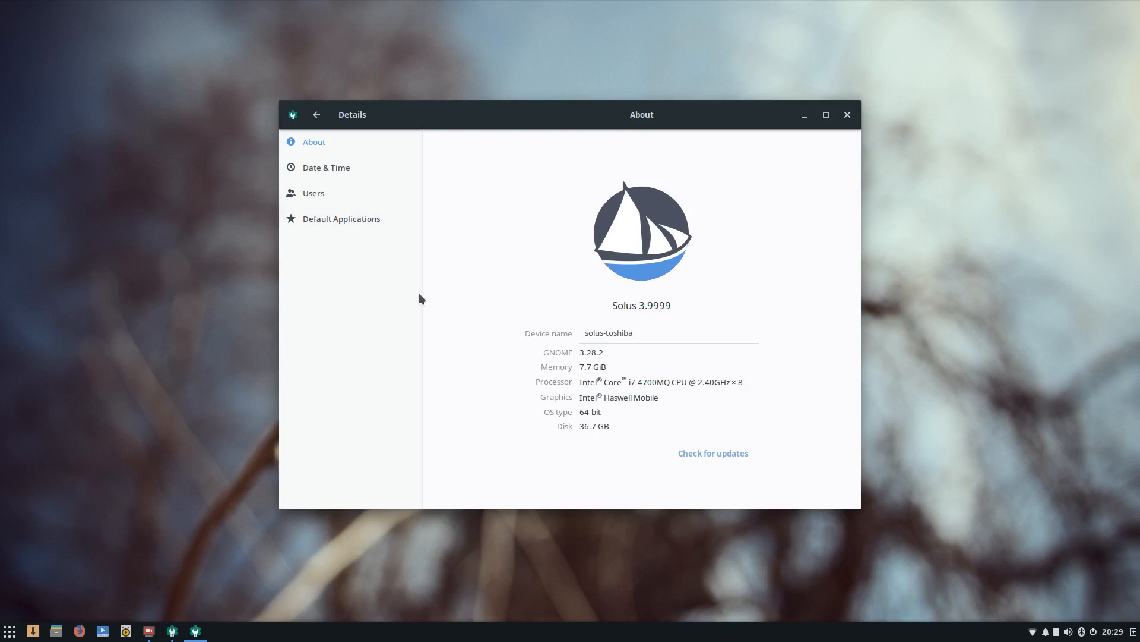
pyautogui.click(305, 169)
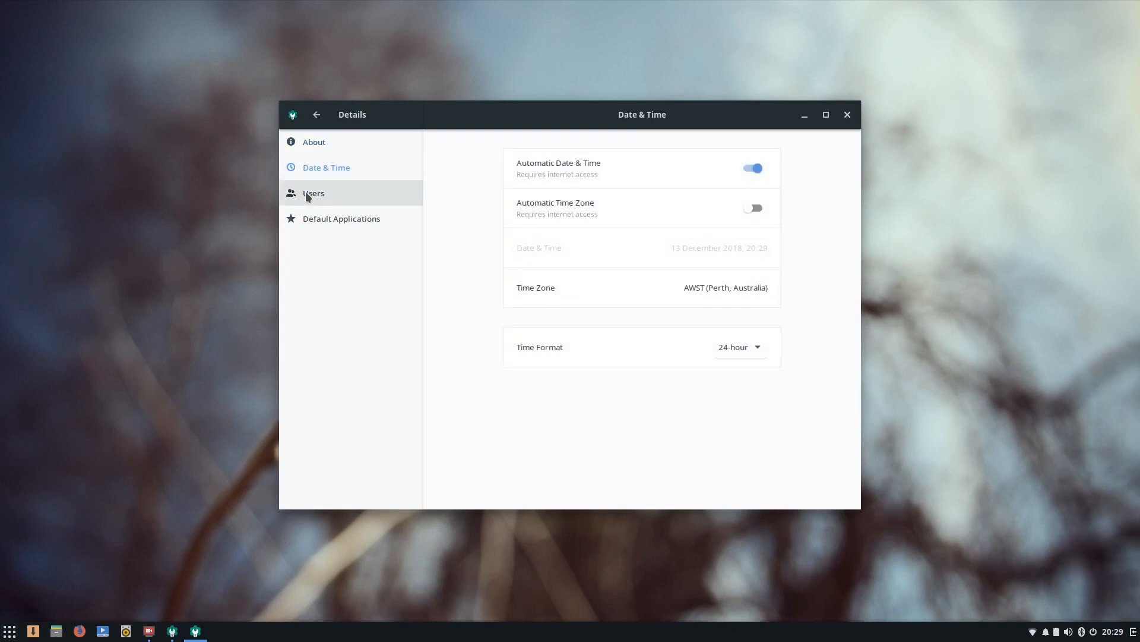
pyautogui.click(307, 196)
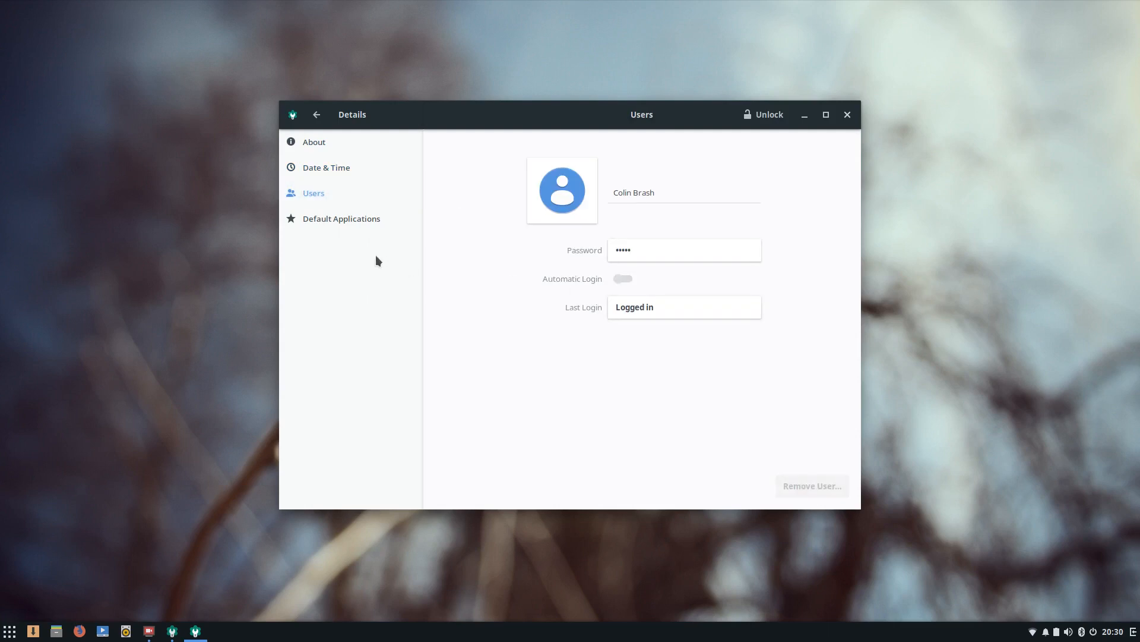
pyautogui.click(350, 217)
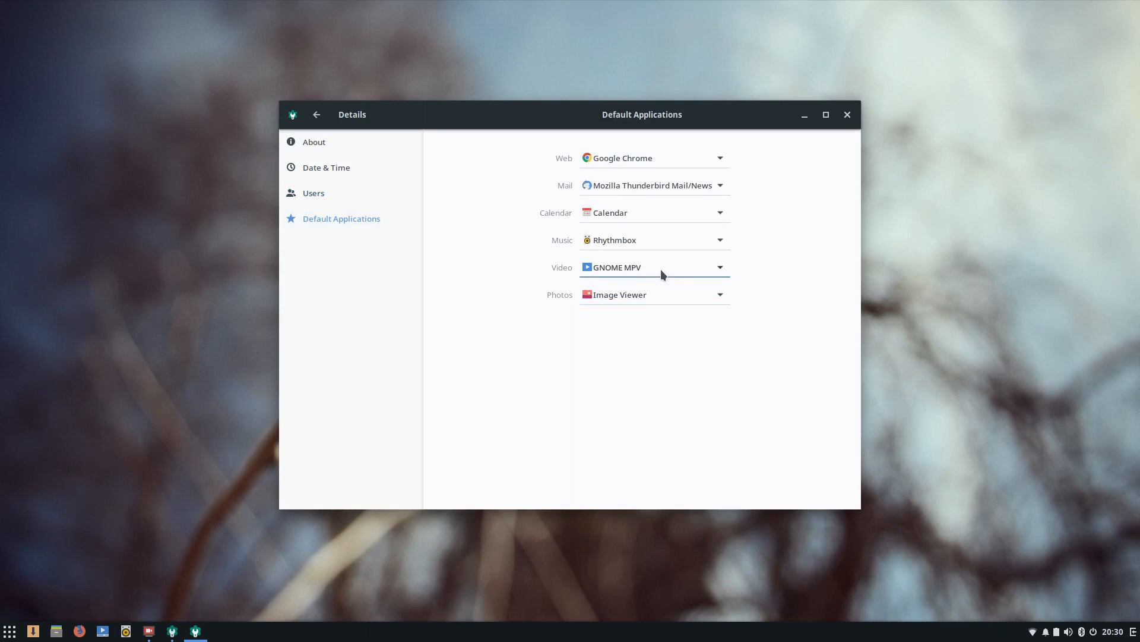
# View the available default music players while keeping Rhythmbox, and close both Settings and Budgie Desktop Settings.
pyautogui.click(701, 242)
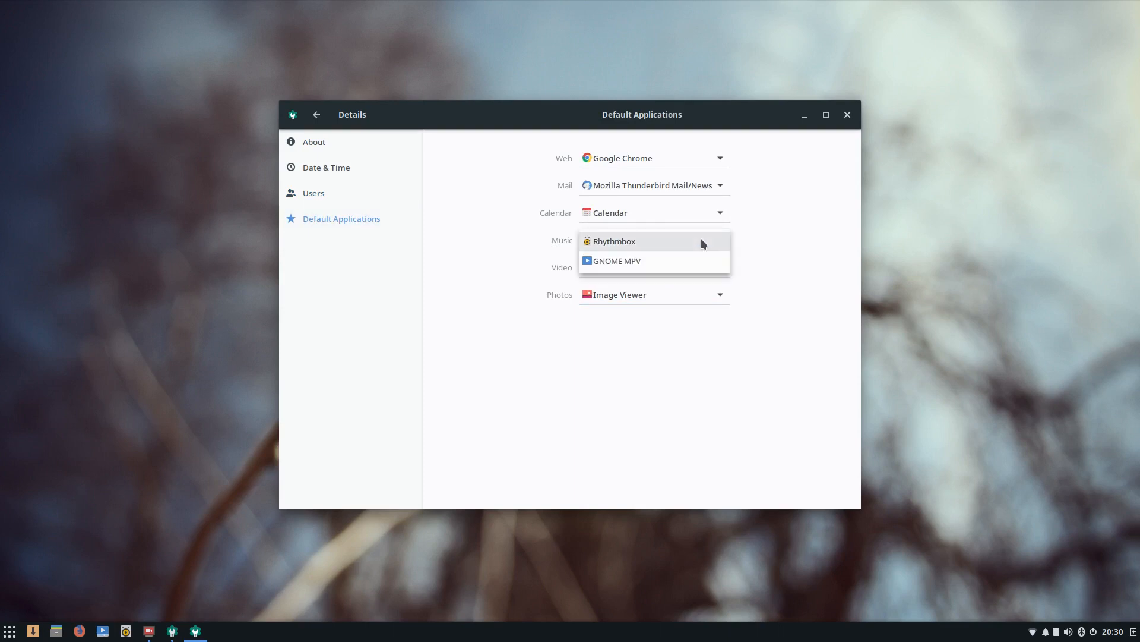
pyautogui.click(701, 241)
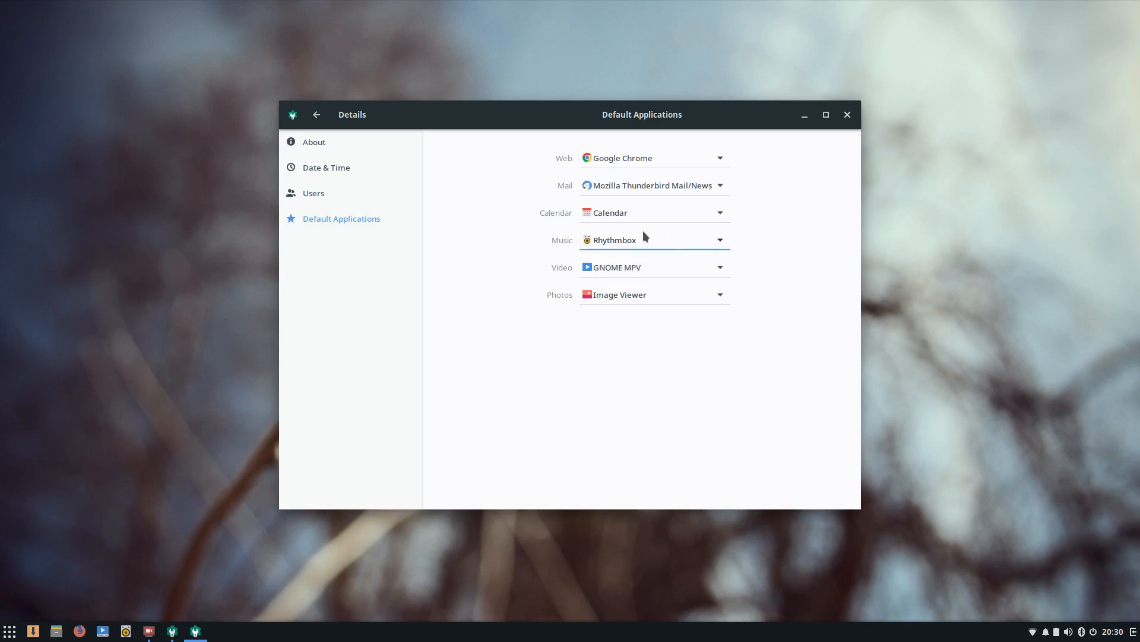
pyautogui.click(691, 240)
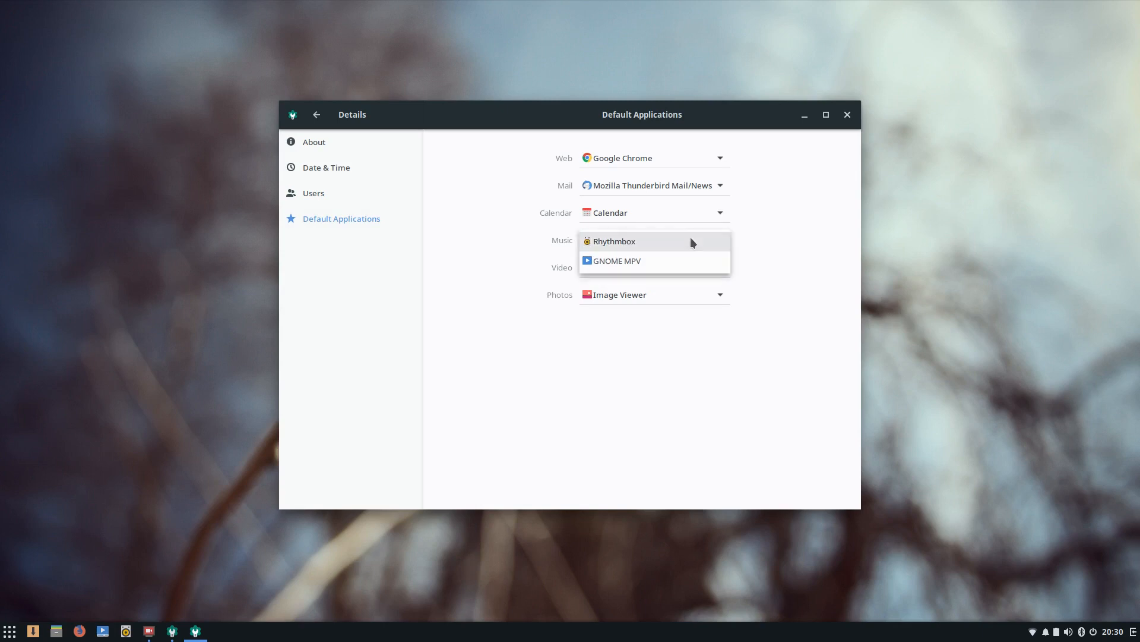
pyautogui.click(634, 243)
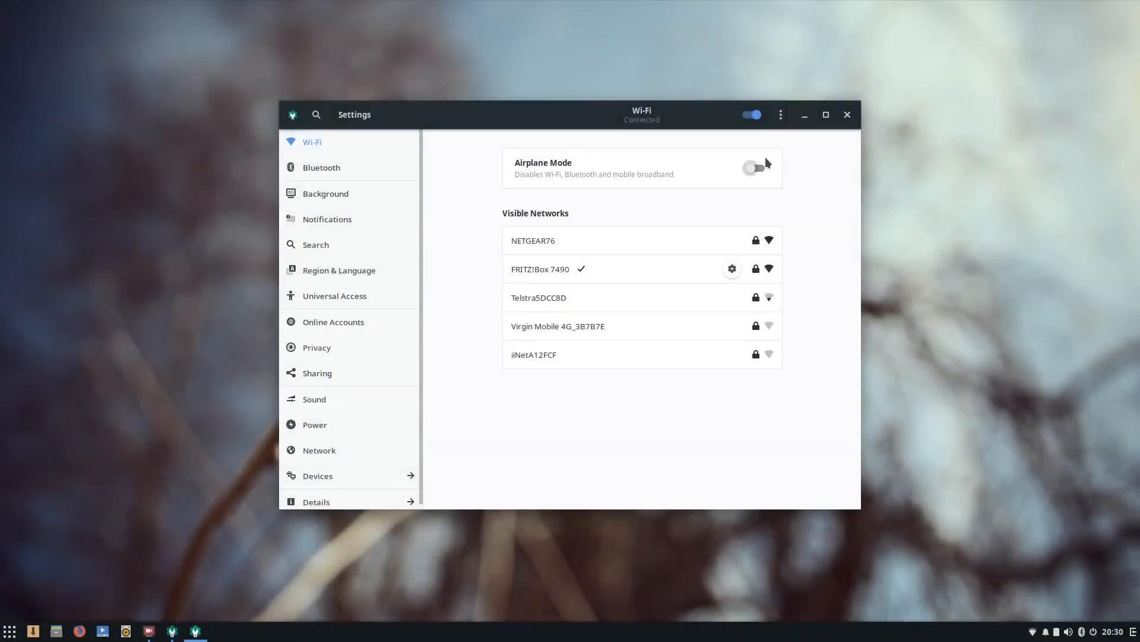
pyautogui.click(849, 114)
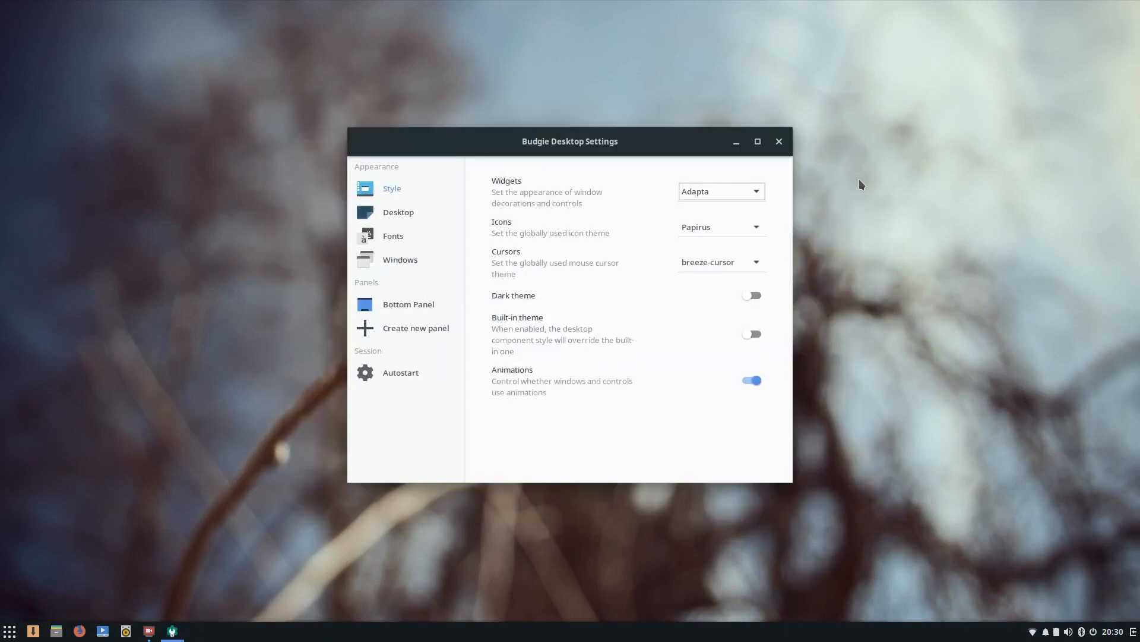
pyautogui.click(779, 141)
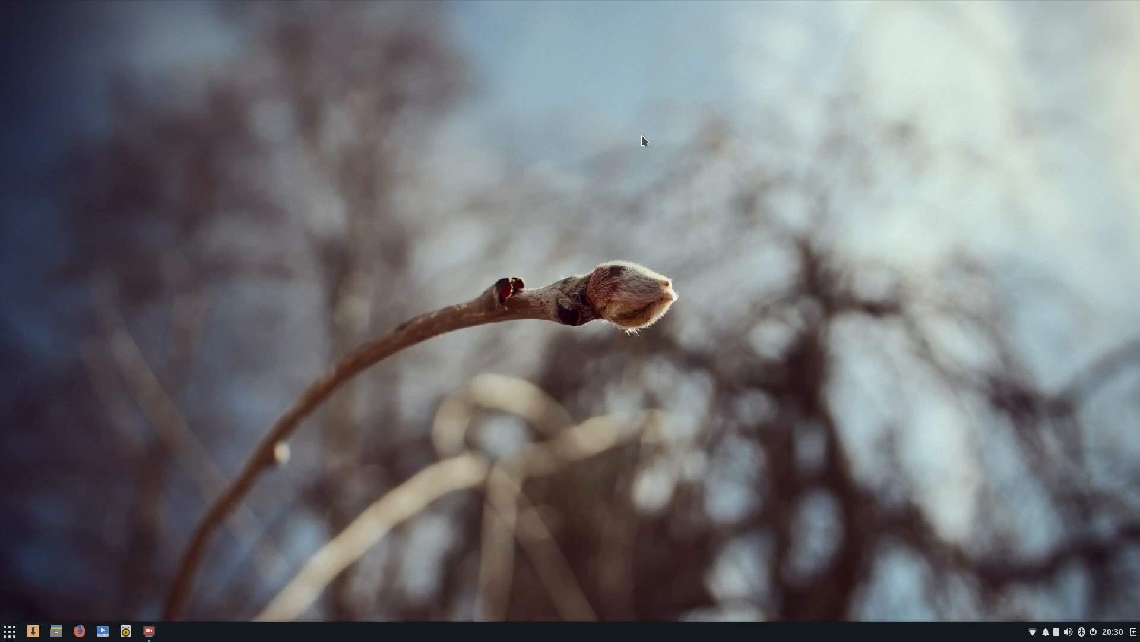
# Launch Google Chrome from the run dialog by searching for "goog", and close its window.
pyautogui.hotkey('alt', 'F2')
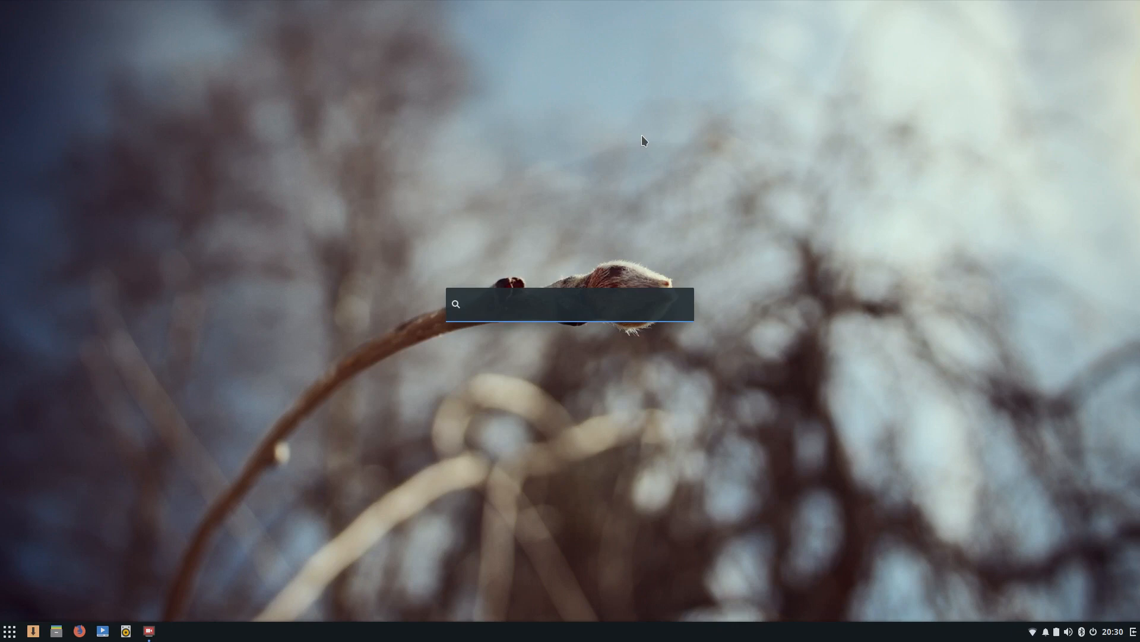
pyautogui.write('goog')
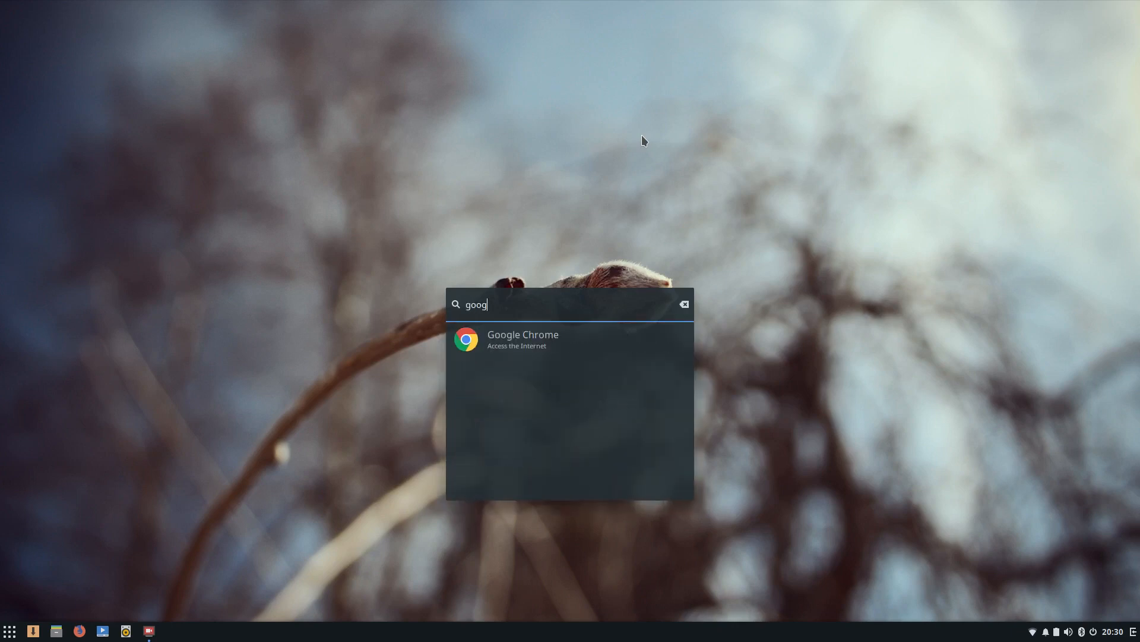
pyautogui.press('Return')
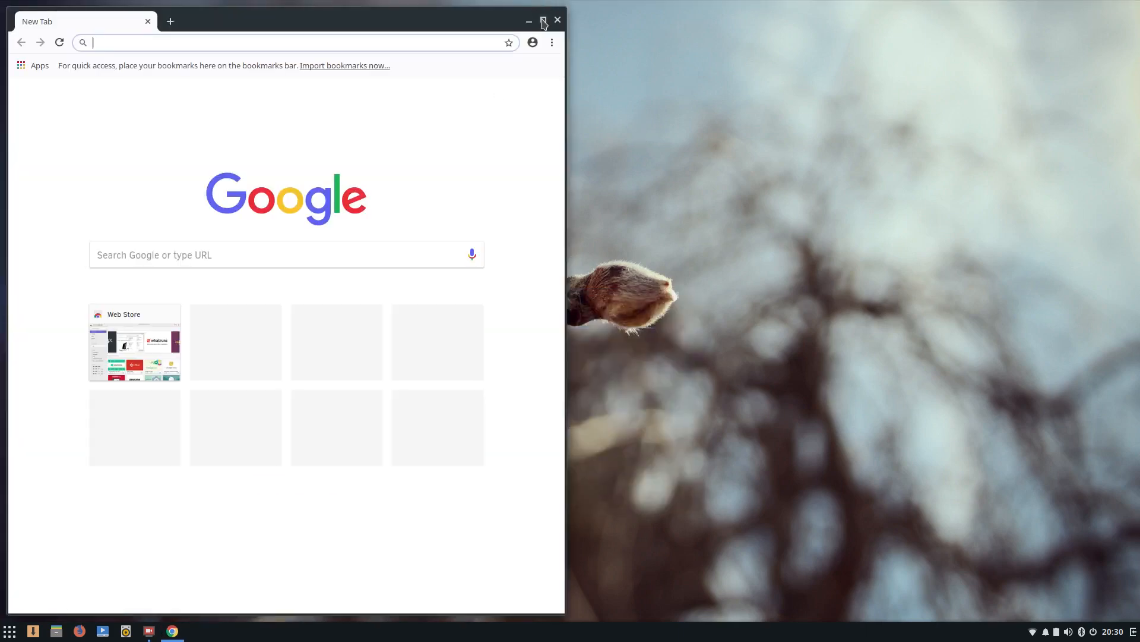
pyautogui.click(558, 20)
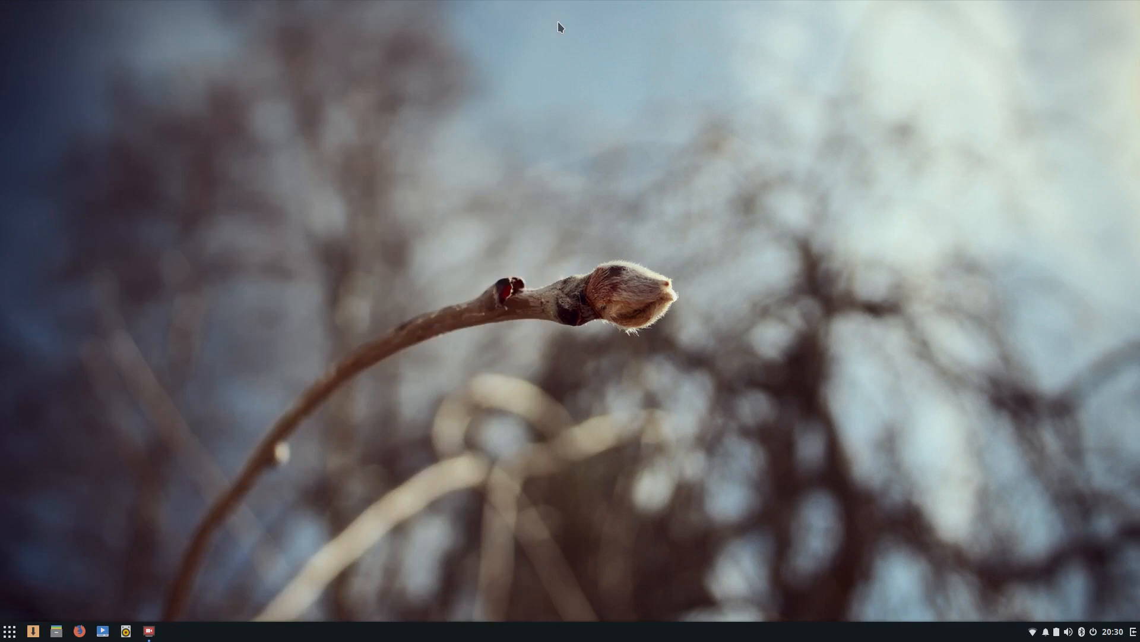
# Search the run dialog for applications with "oc" and "tel", and dismiss it without launching anything.
pyautogui.hotkey('ctrl', 'space')
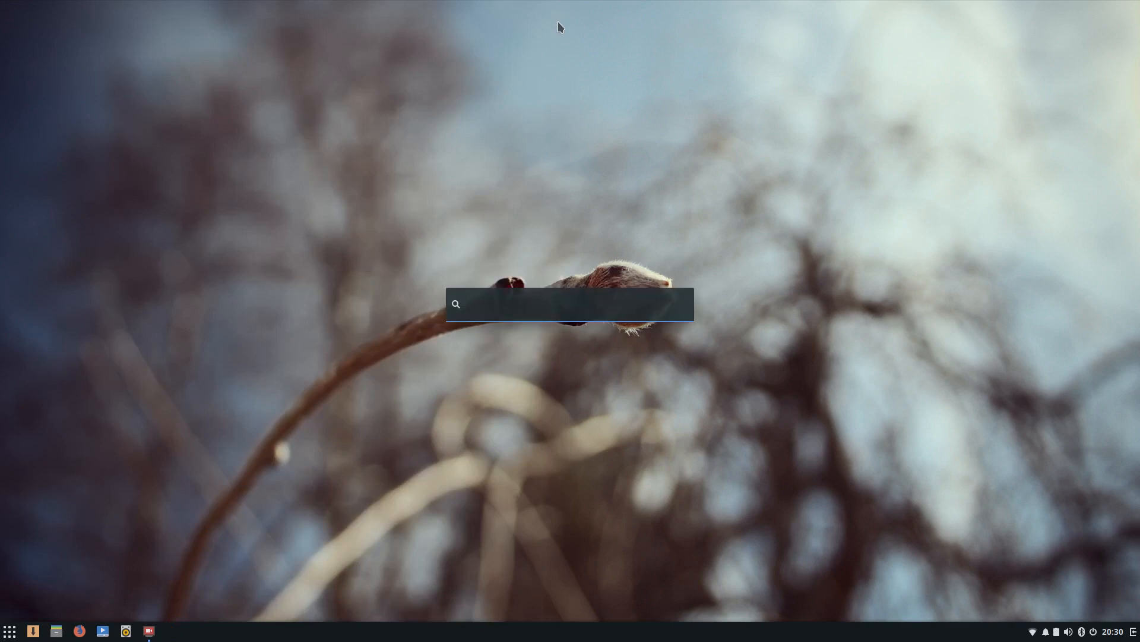
pyautogui.write('oc')
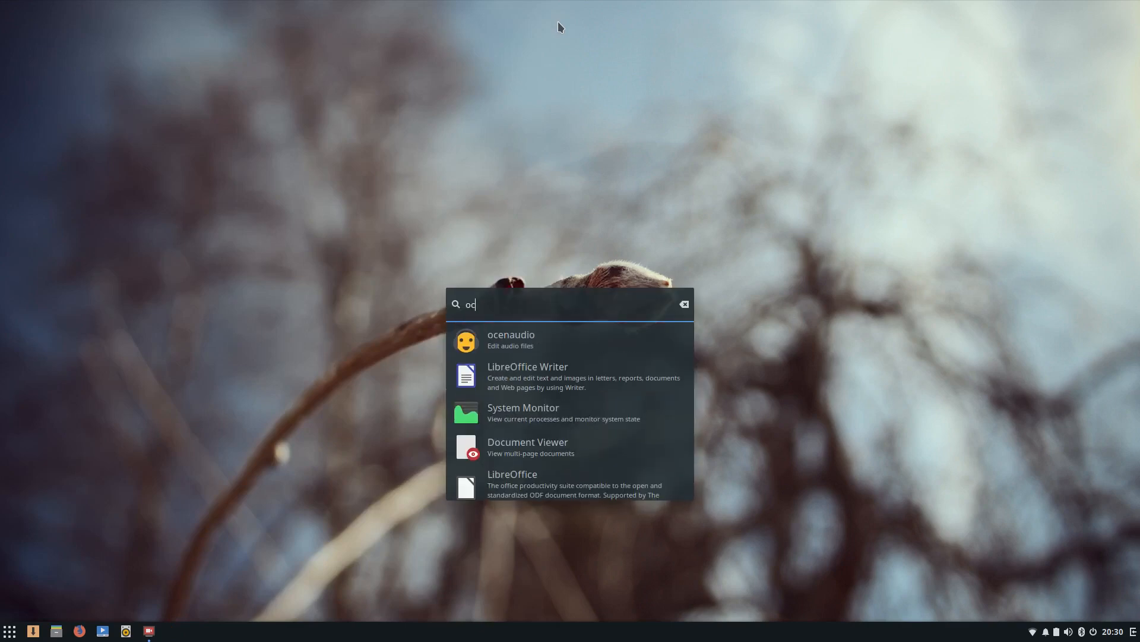
pyautogui.press('BackSpace')
pyautogui.write('ff')
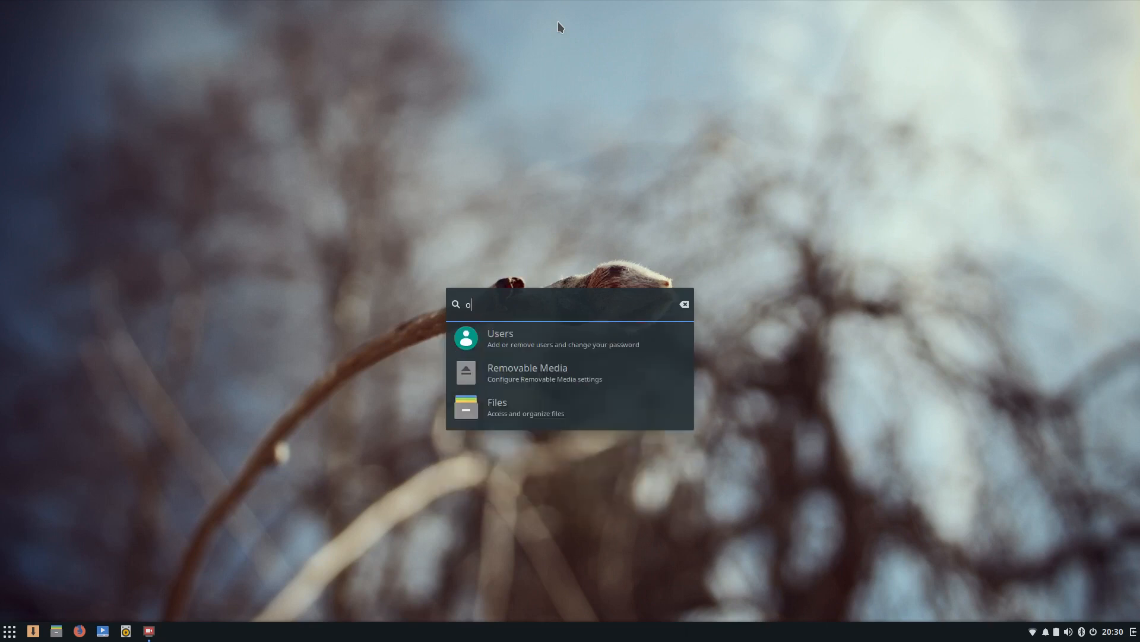
pyautogui.press('BackSpace')
pyautogui.press('BackSpace')
pyautogui.press('BackSpace')
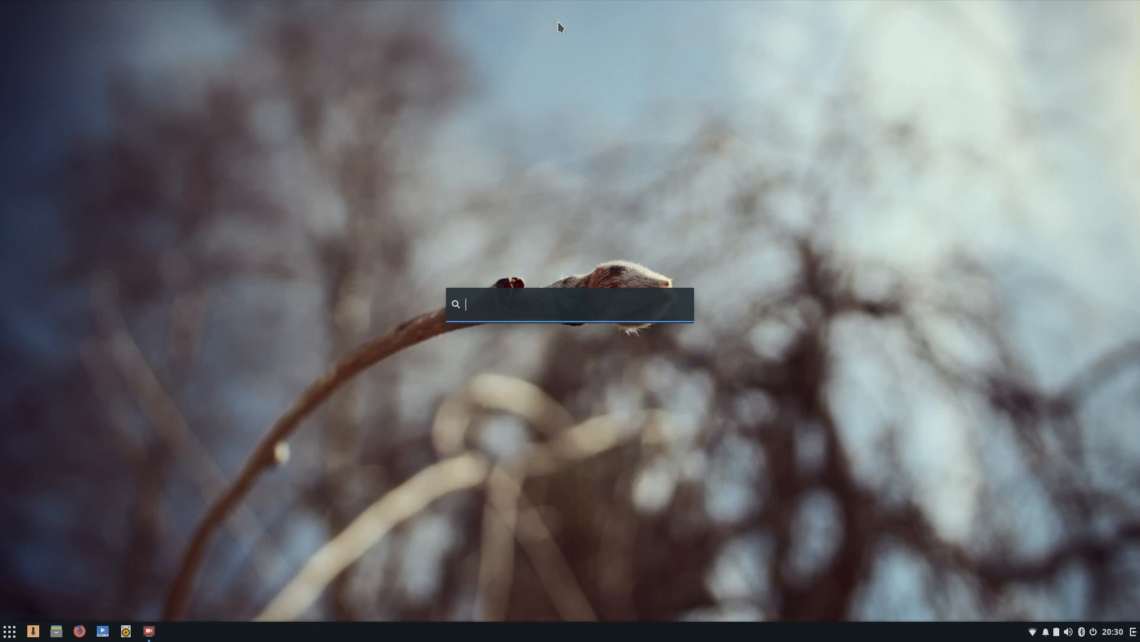
pyautogui.write('tel')
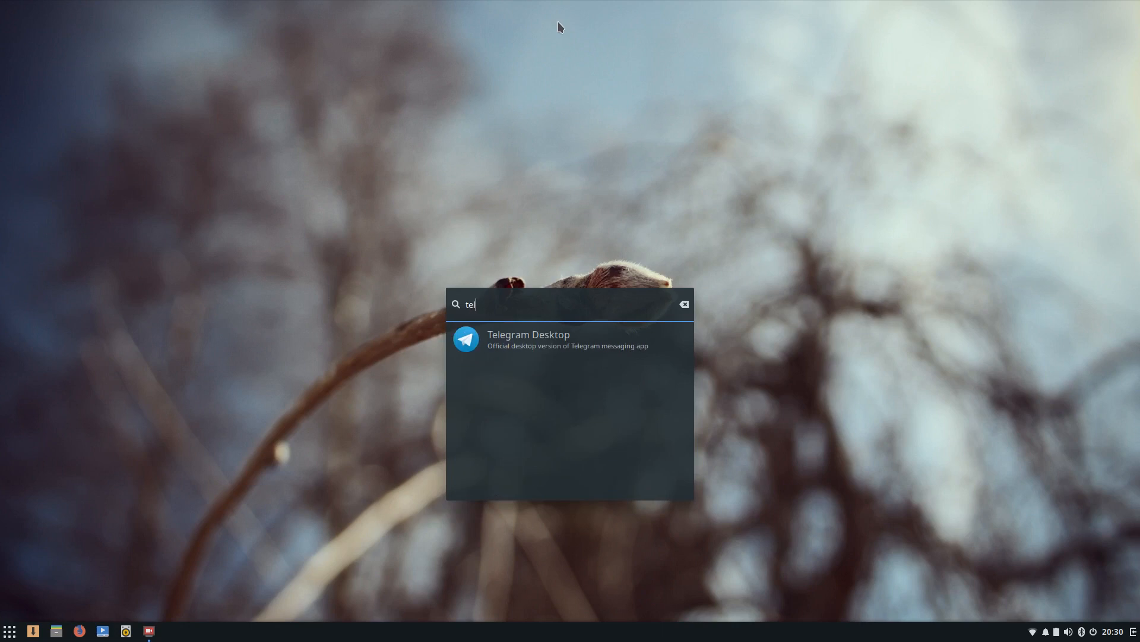
pyautogui.press('BackSpace')
pyautogui.press('BackSpace')
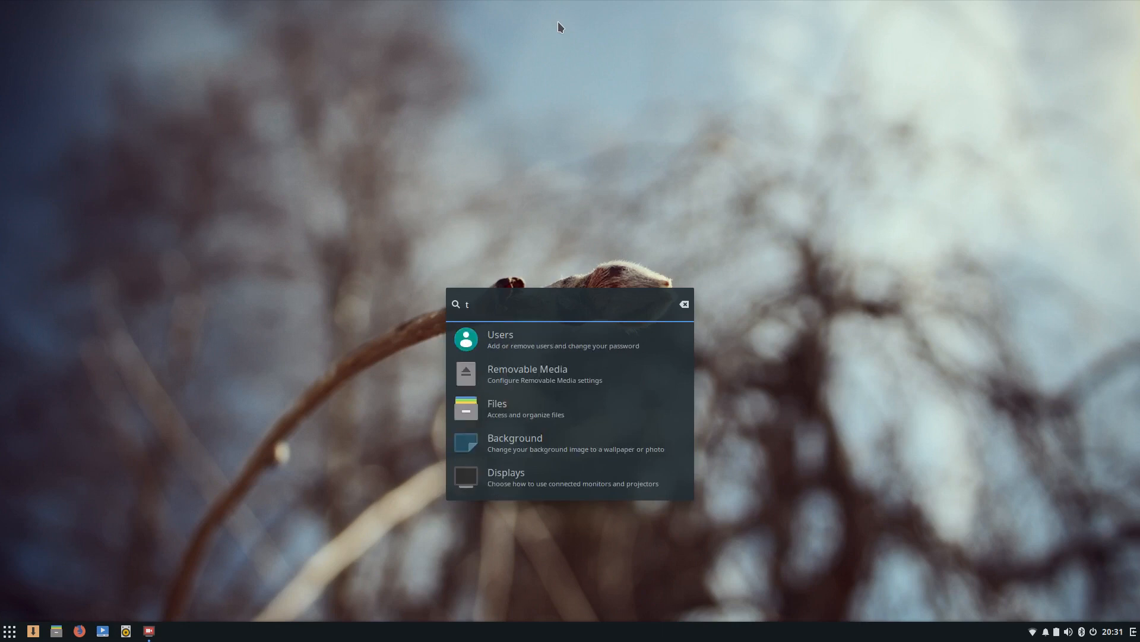
pyautogui.press('BackSpace')
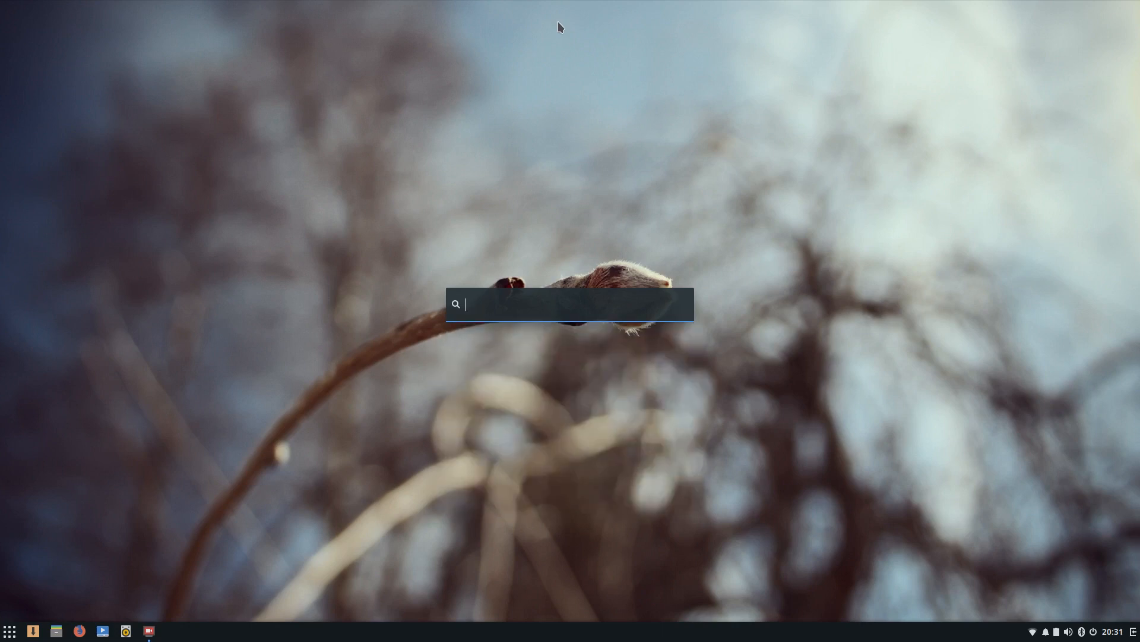
pyautogui.press('Escape')
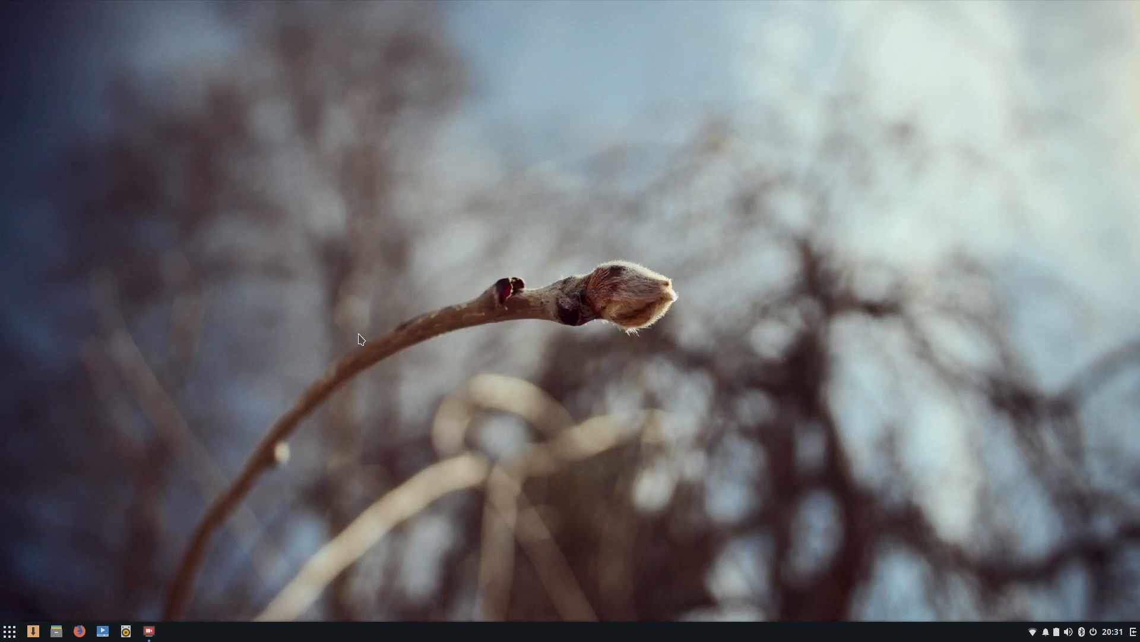
# View the desktop's context options, and open the Files home folder to check its context options before closing it.
pyautogui.rightClick(359, 214)
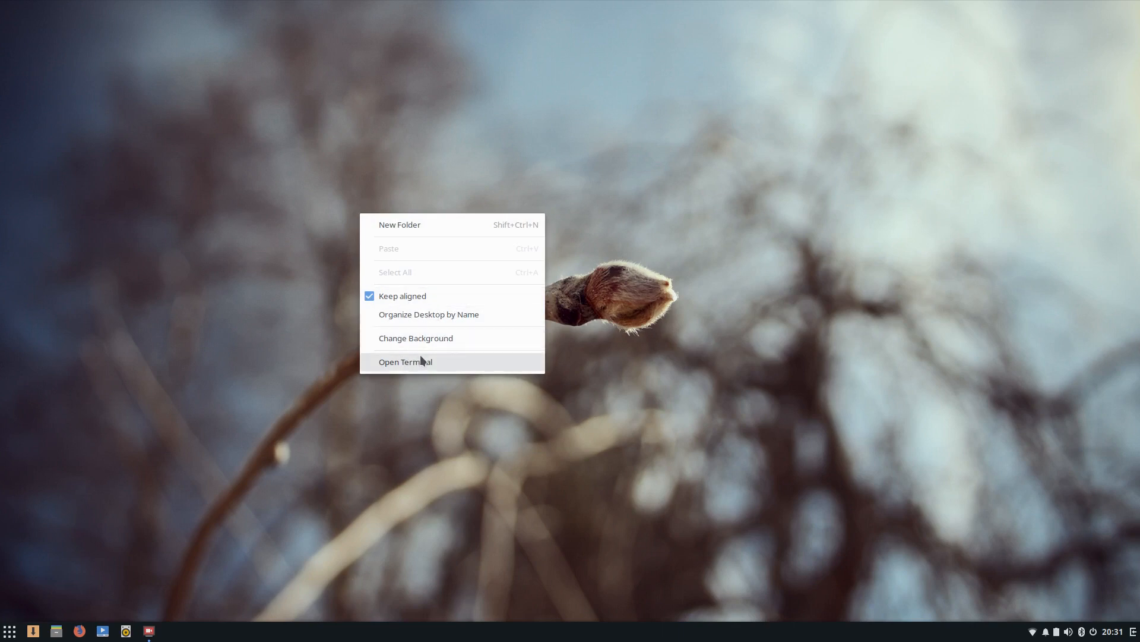
pyautogui.click(261, 238)
pyautogui.click(56, 630)
pyautogui.rightClick(376, 301)
pyautogui.click(297, 277)
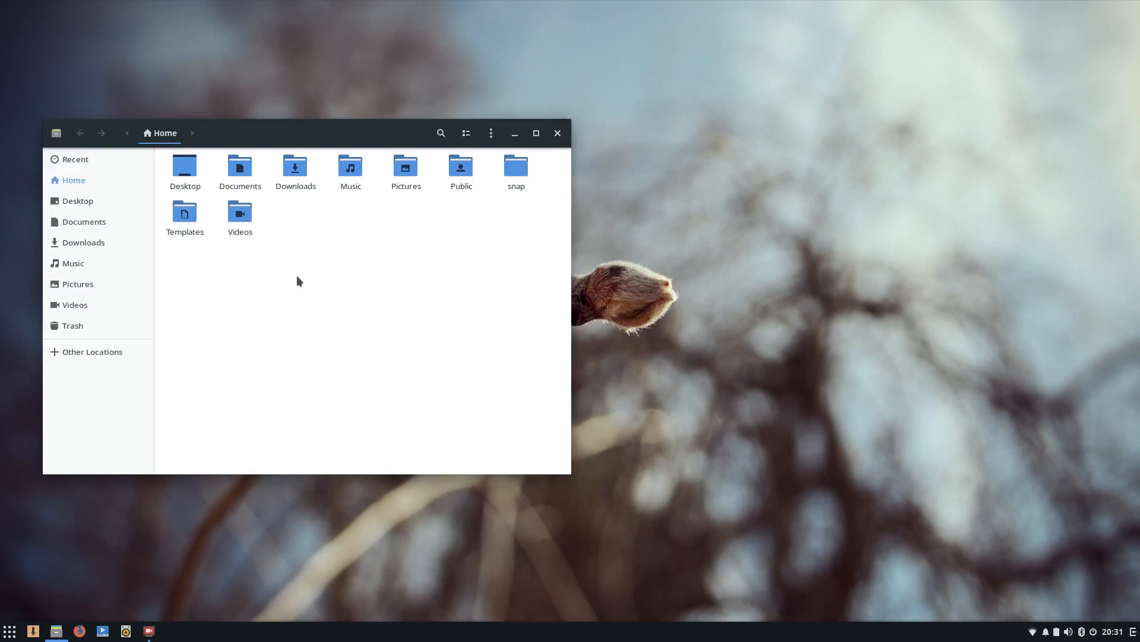
pyautogui.click(557, 136)
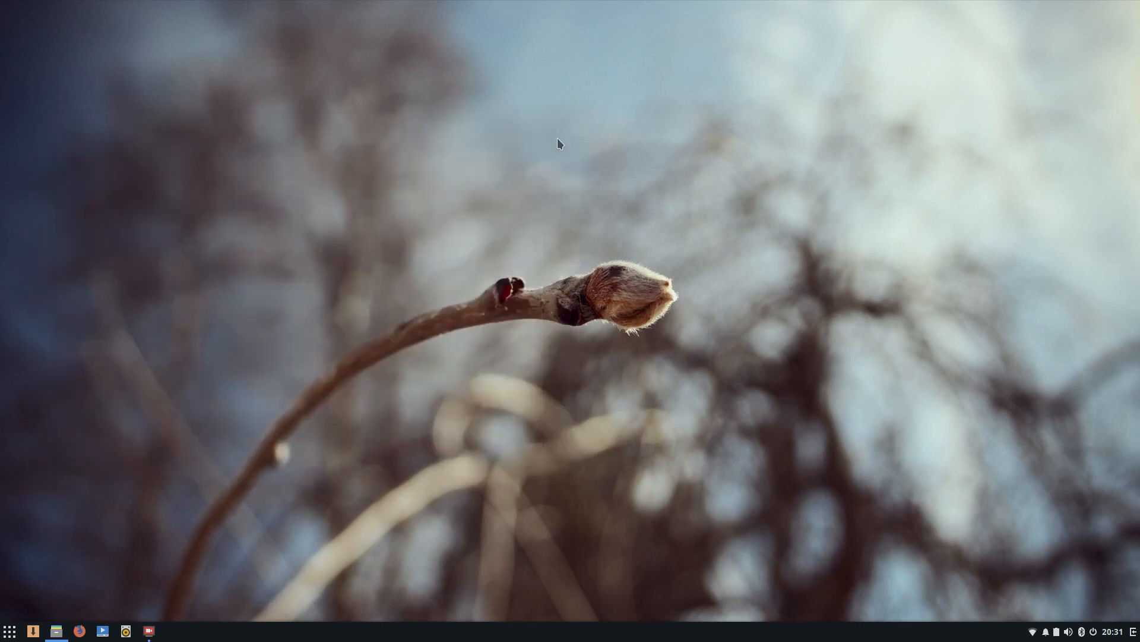
# Search the installed applications for "tex" and launch gedit Text Editor.
pyautogui.press('super')
pyautogui.write('tex')
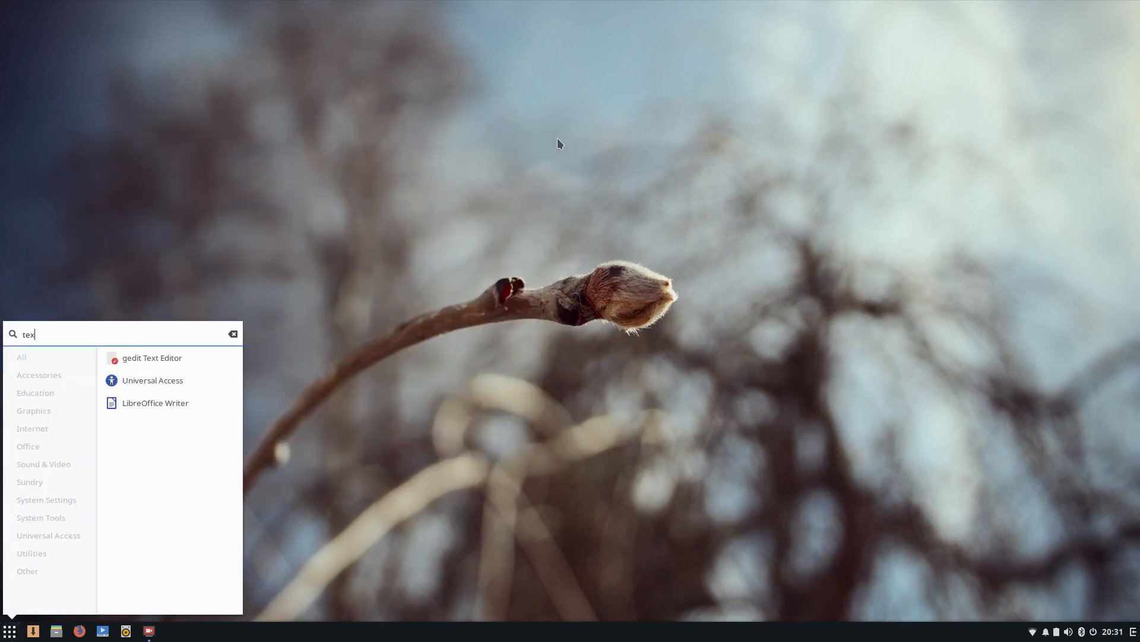
pyautogui.press('Return')
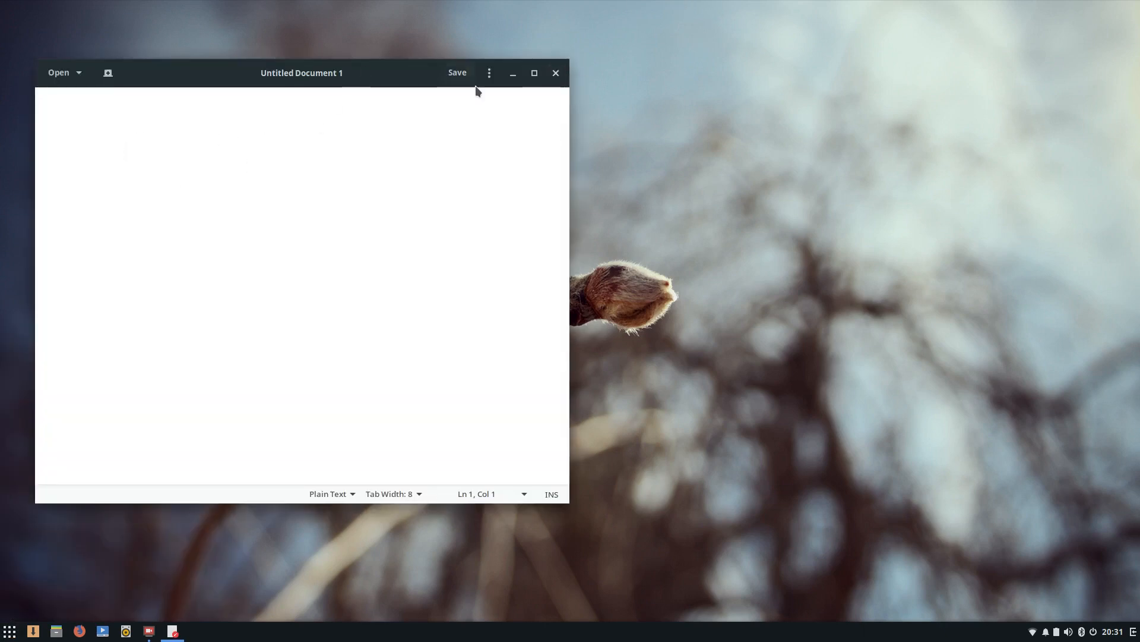
# Save the empty document as "New Text Document" in the Templates folder, and close the text editor.
pyautogui.click(461, 74)
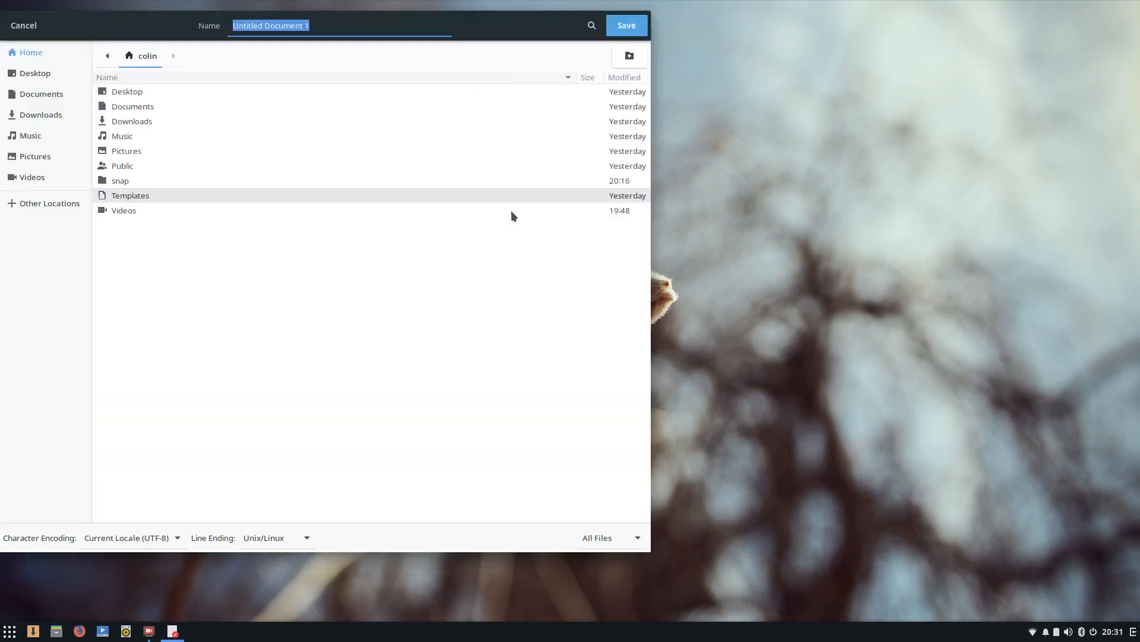
pyautogui.doubleClick(137, 195)
pyautogui.click(345, 23)
pyautogui.hotkey('ctrl', 'a')
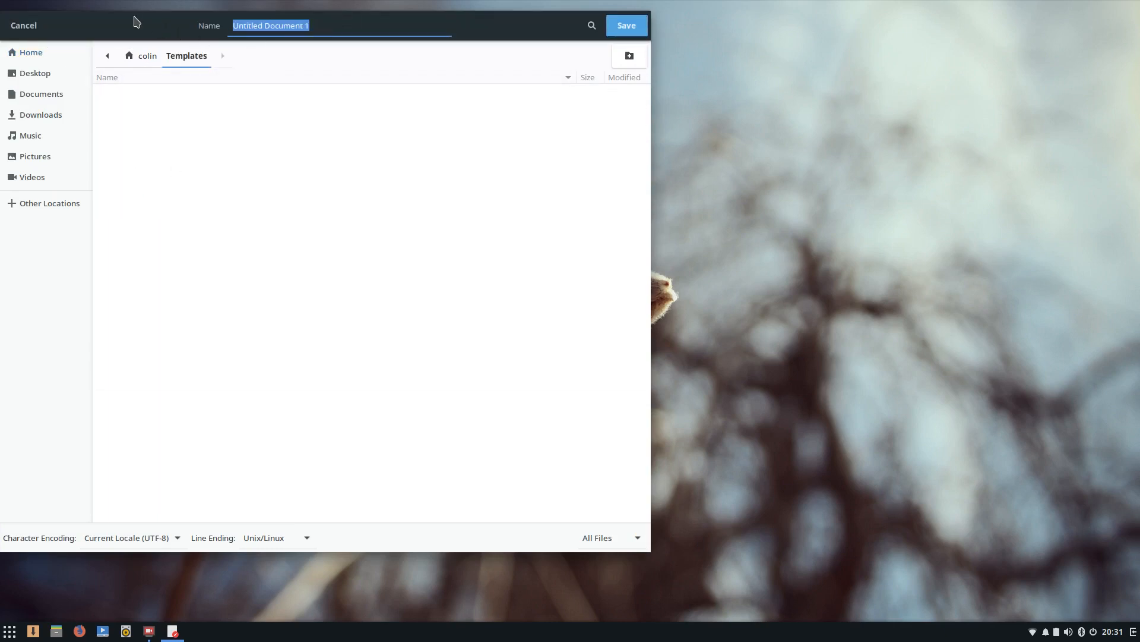
pyautogui.write('New')
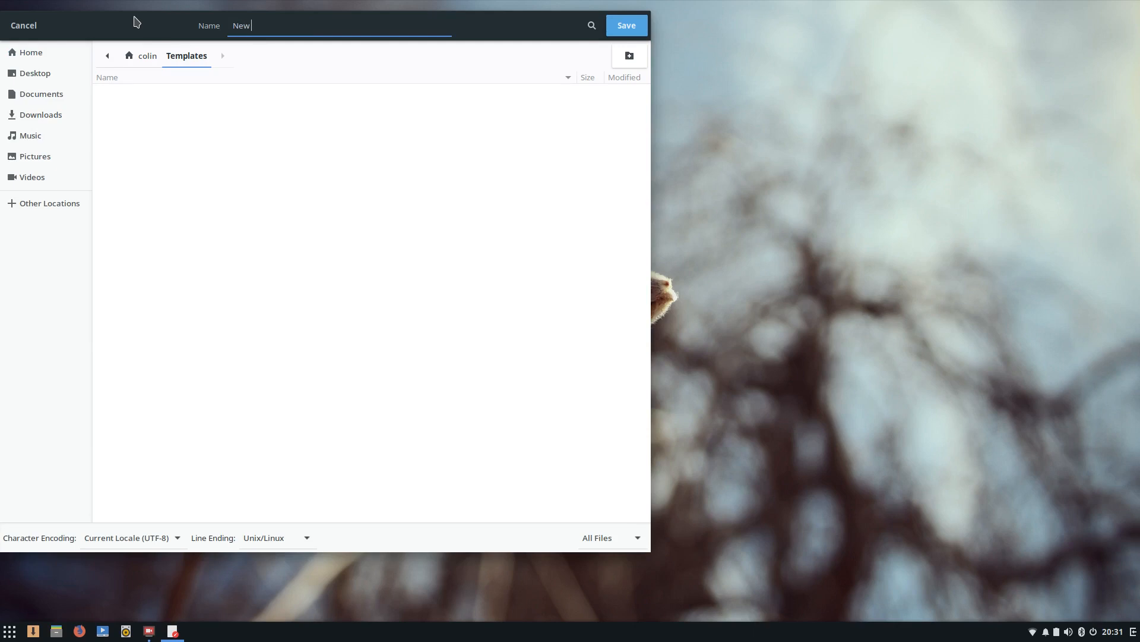
pyautogui.write(' Text Document')
pyautogui.click(627, 25)
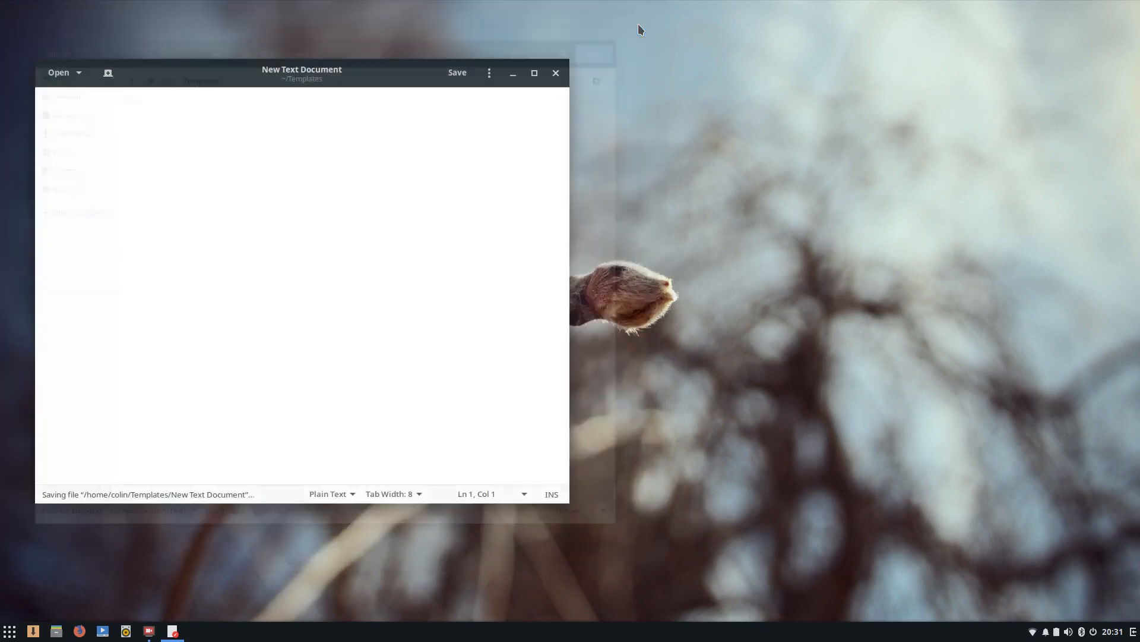
pyautogui.click(555, 73)
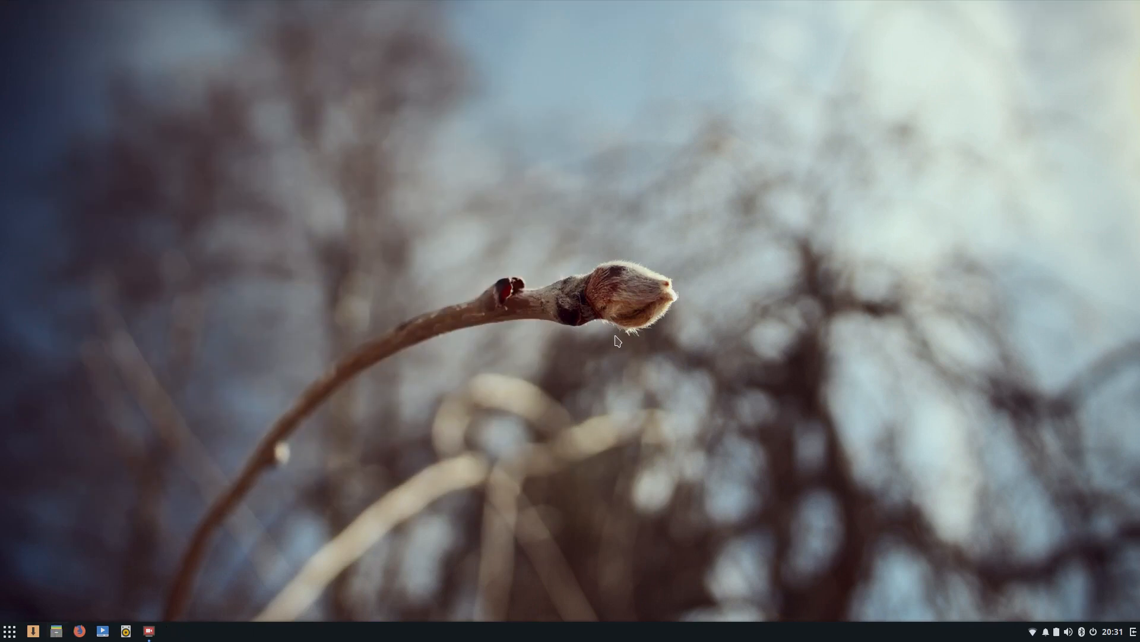
# Open the Documents folder in Files and check which templates are offered for a new document.
pyautogui.click(56, 631)
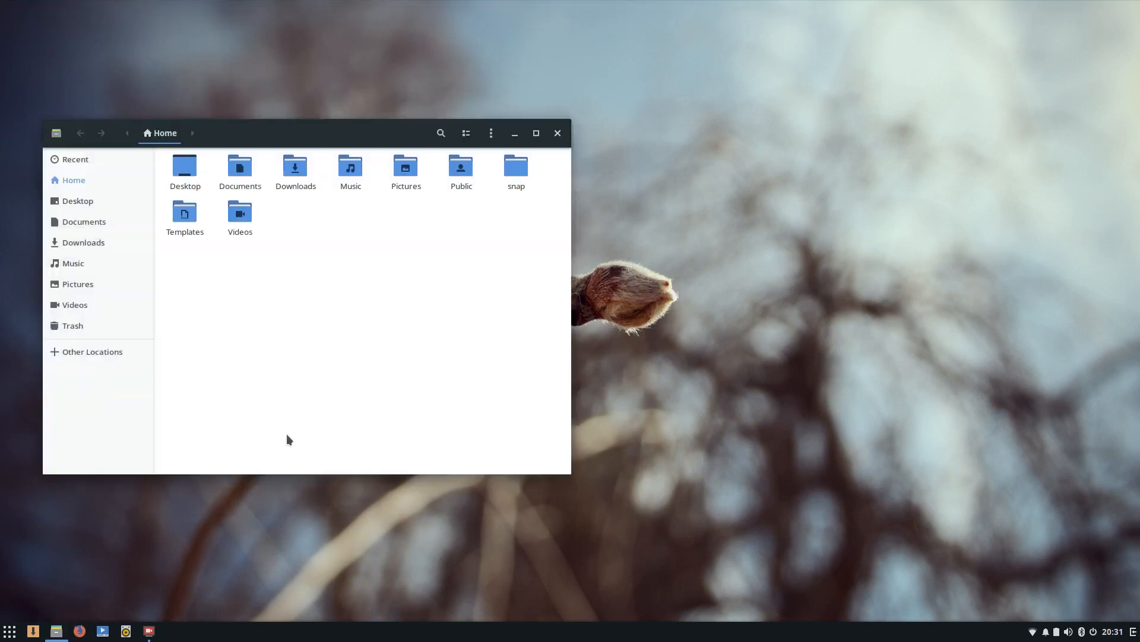
pyautogui.moveTo(326, 128); pyautogui.dragTo(629, 95)
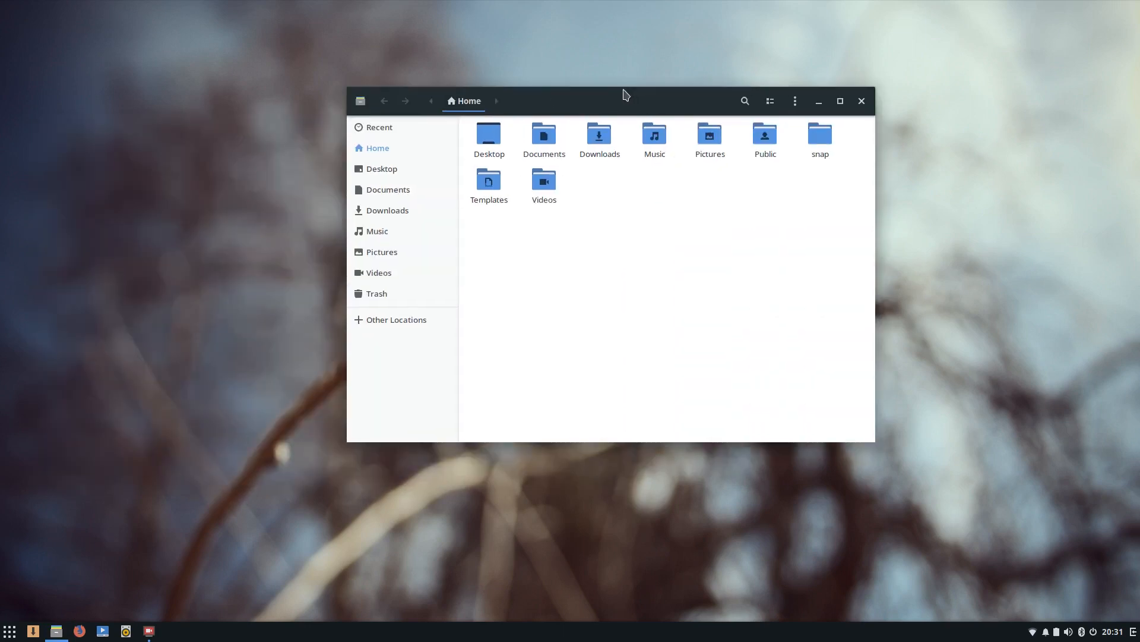
pyautogui.doubleClick(550, 137)
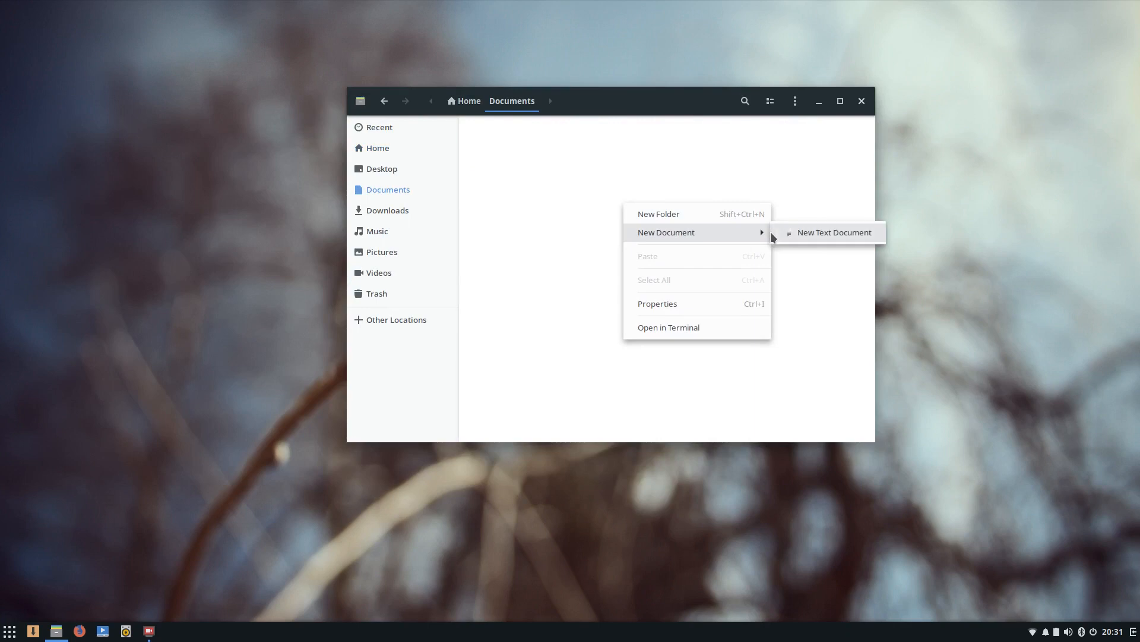
pyautogui.click(547, 195)
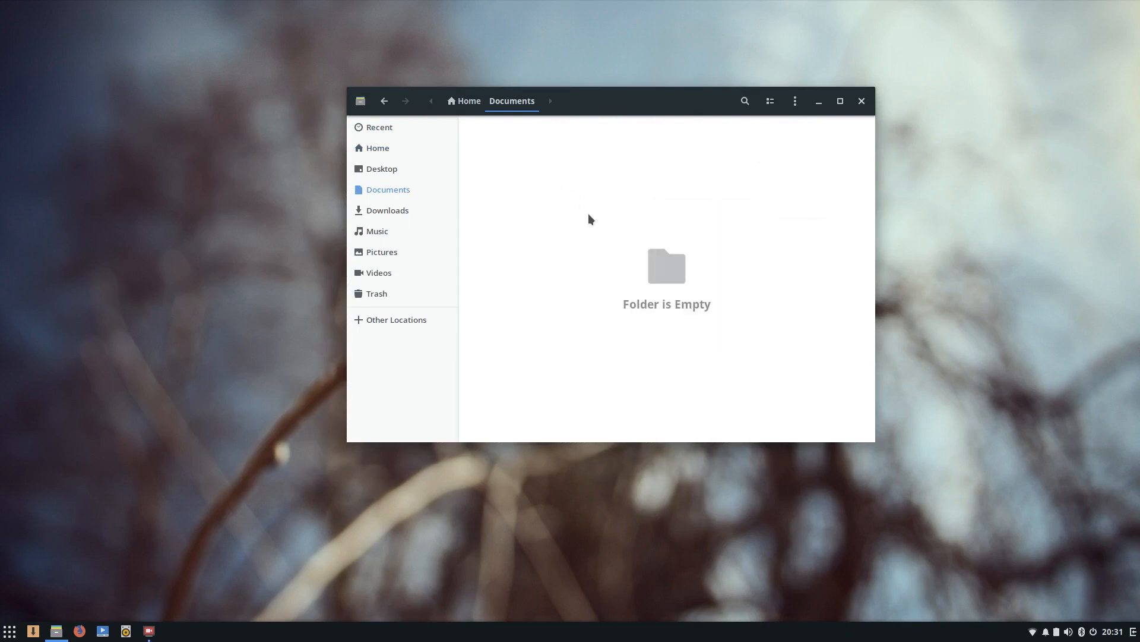
# Review the Files preferences for views, behavior, list columns, and search and preview, and close Files.
pyautogui.click(360, 102)
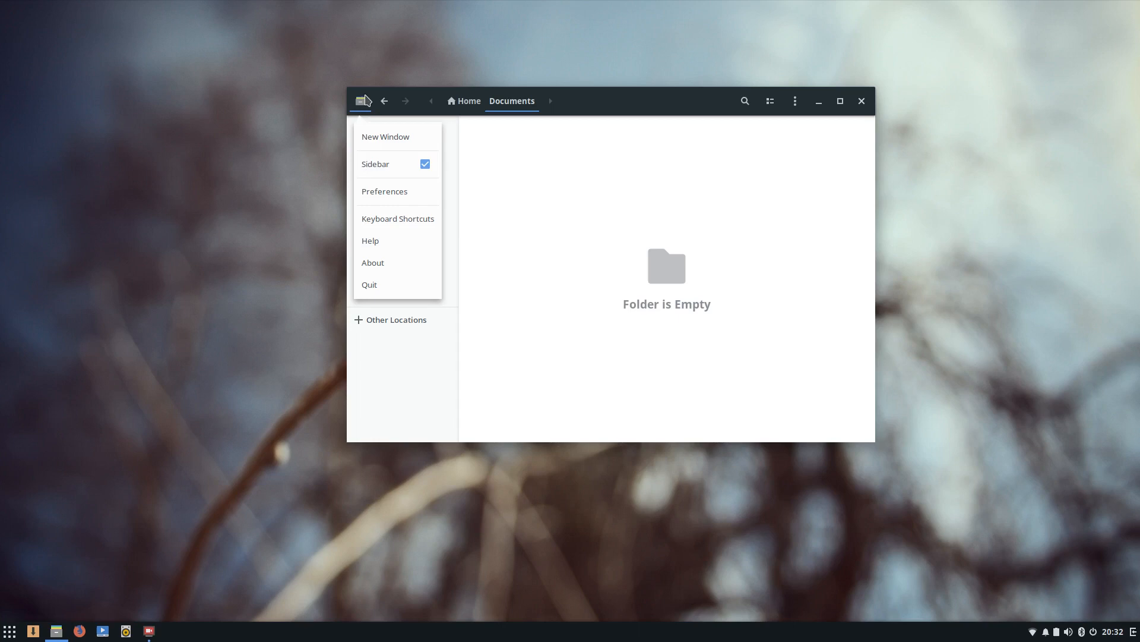
pyautogui.click(379, 190)
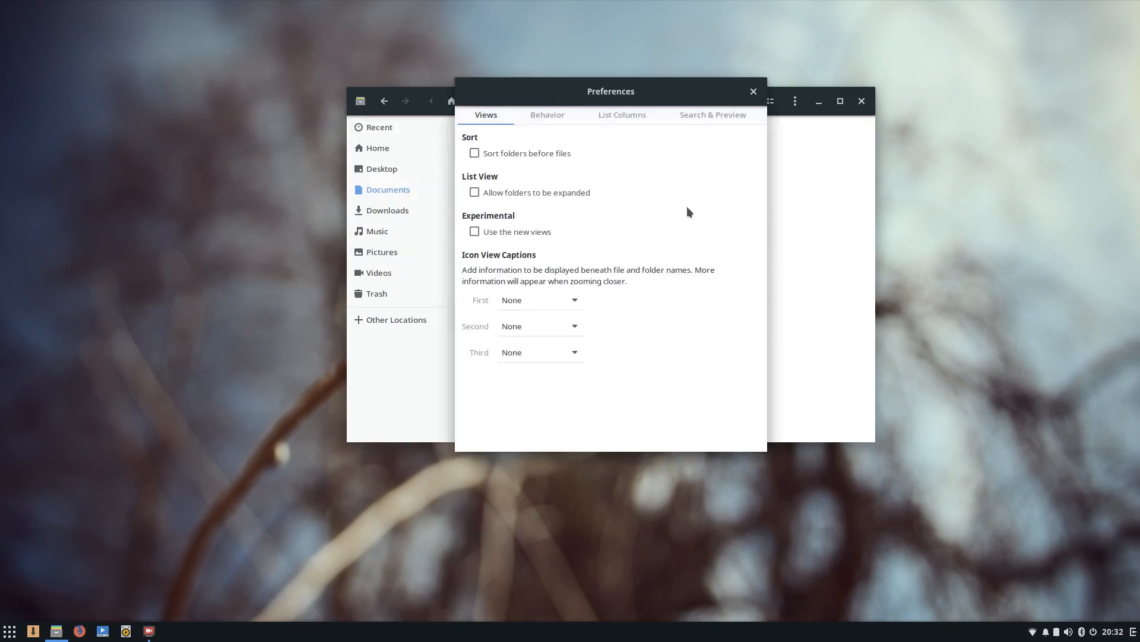
pyautogui.click(544, 118)
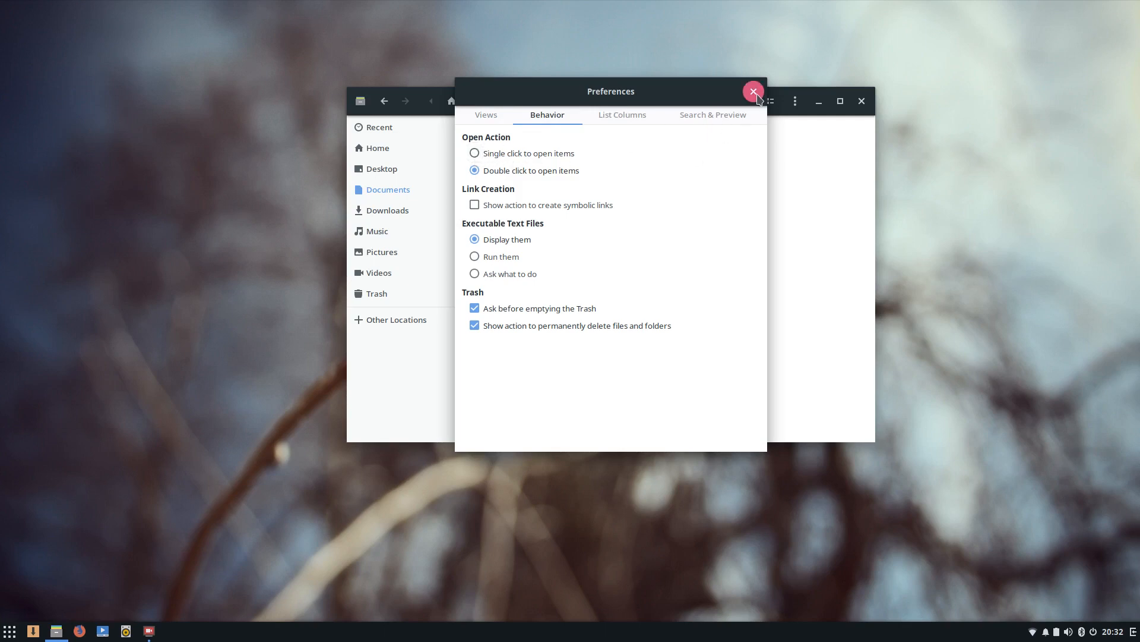
pyautogui.click(715, 116)
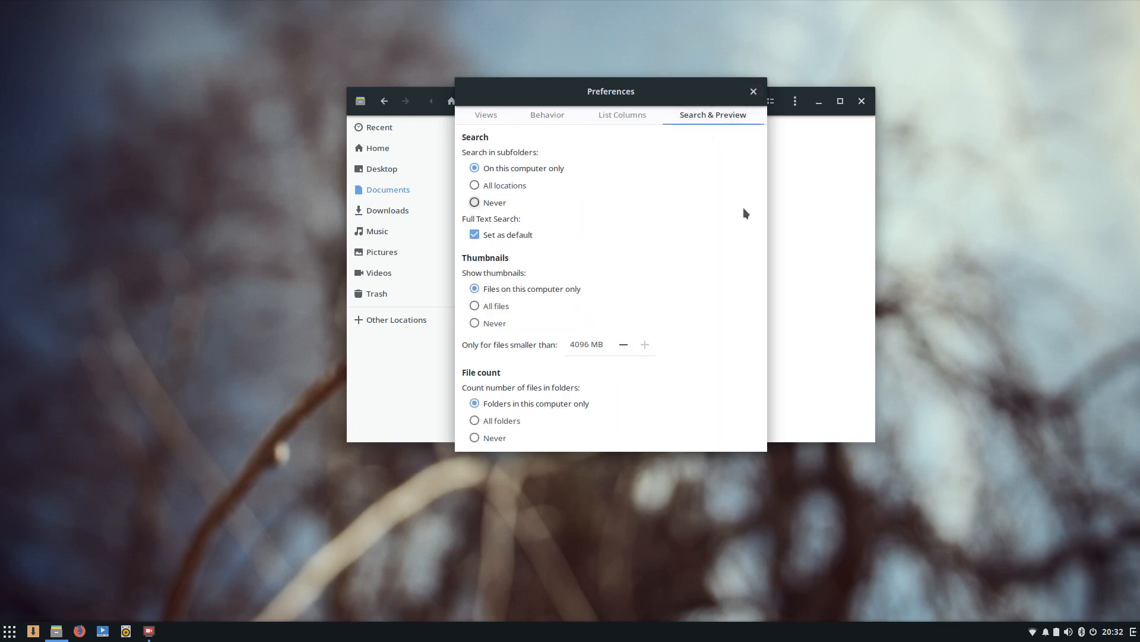
pyautogui.click(618, 116)
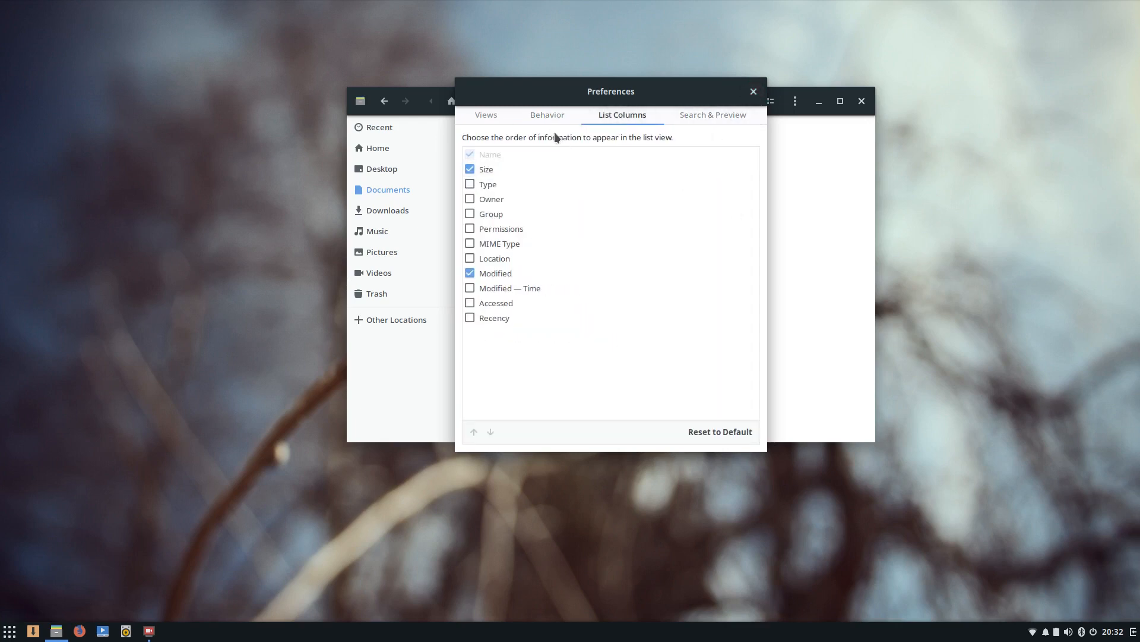
pyautogui.click(546, 116)
pyautogui.click(484, 119)
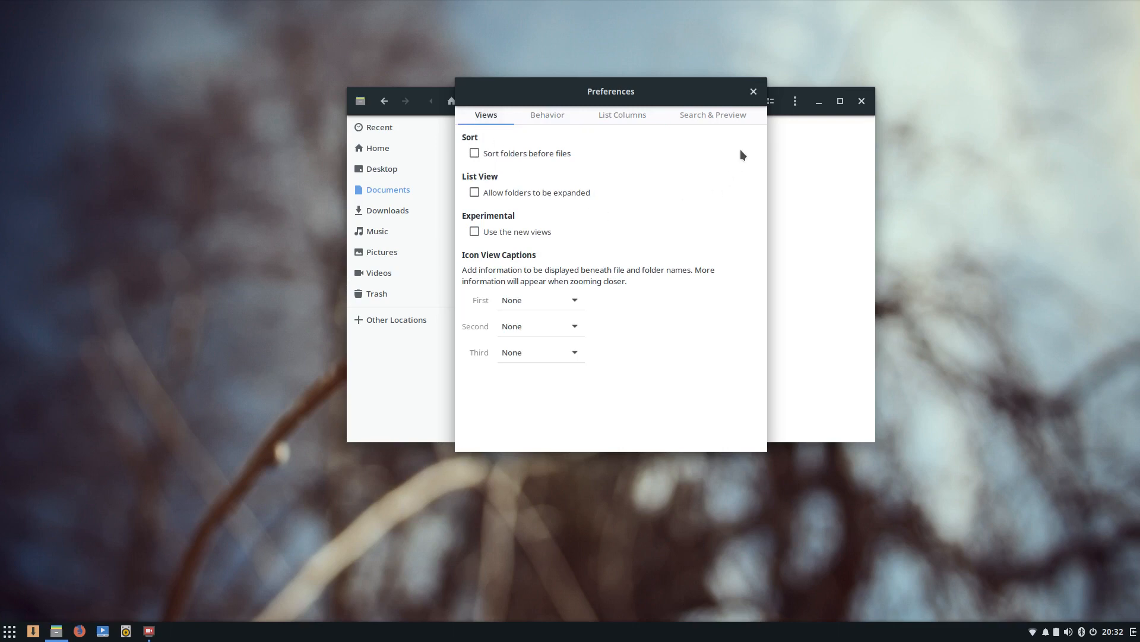
pyautogui.click(753, 91)
pyautogui.click(862, 101)
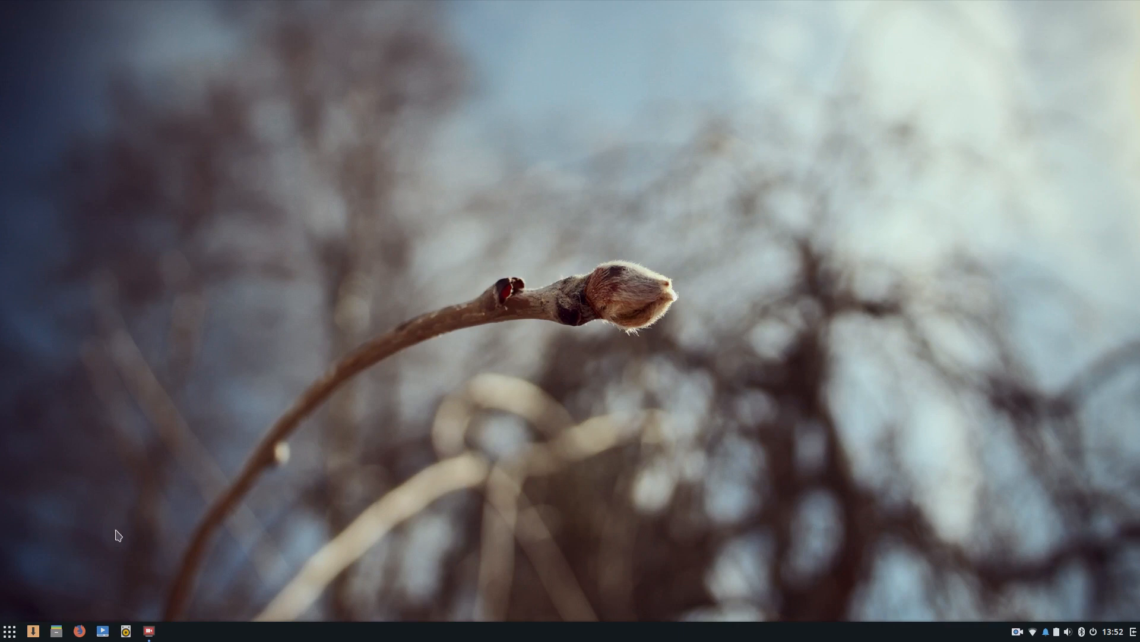
# View the installed applications and the context options of the taskbar's music player launcher, and dismiss them.
pyautogui.click(10, 632)
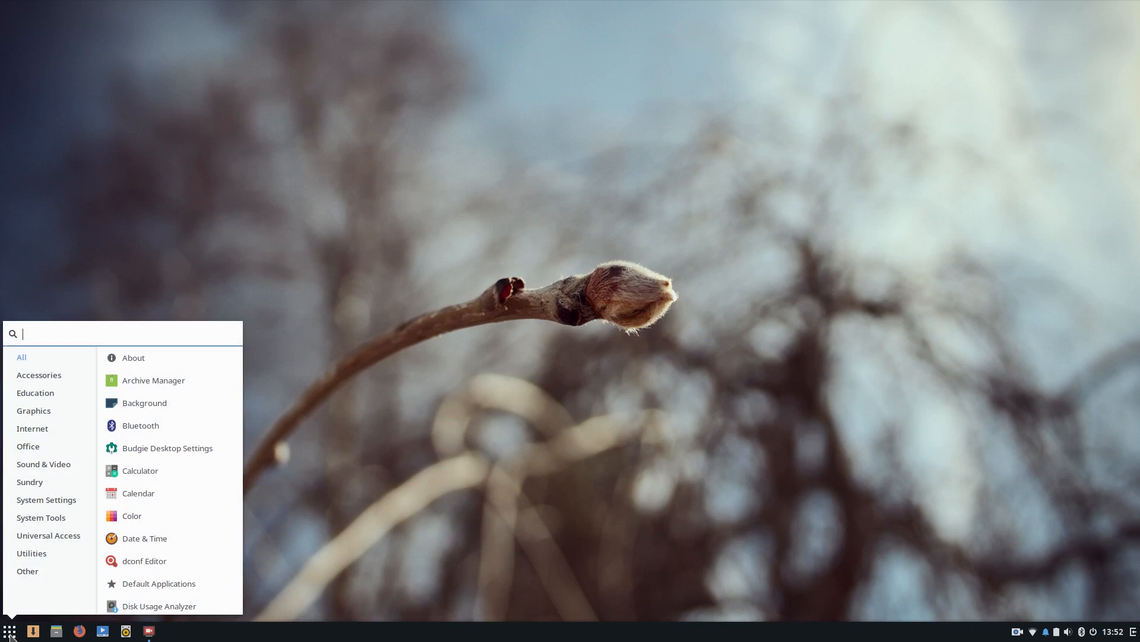
pyautogui.click(11, 633)
pyautogui.rightClick(126, 633)
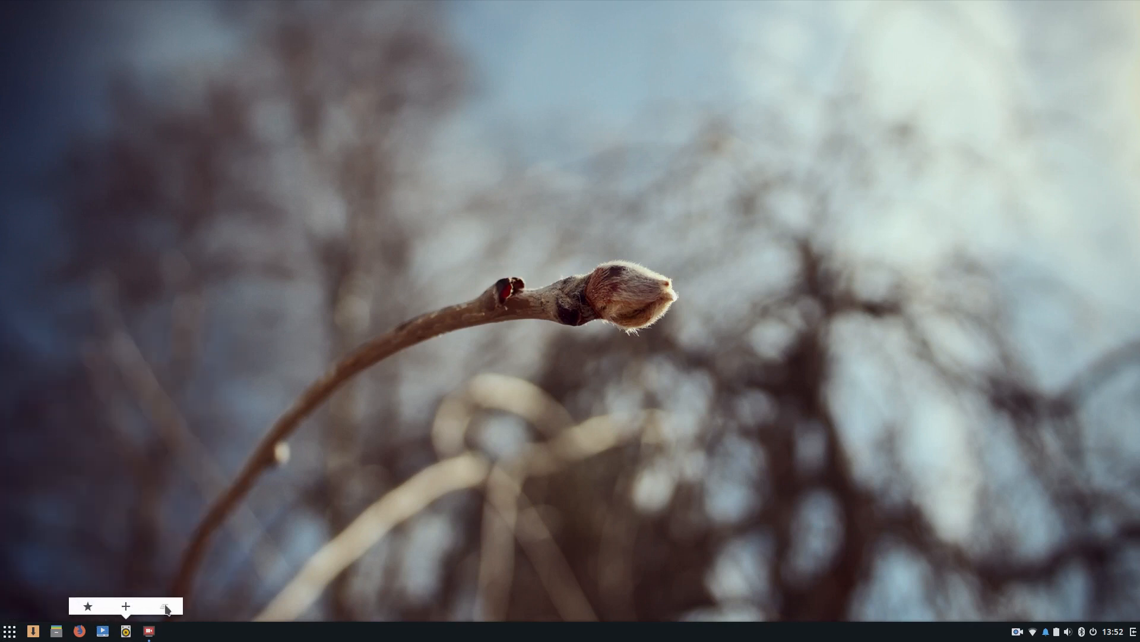
pyautogui.click(227, 524)
# Launch Calculator, mark it as a favorite in the taskbar, and close its window.
pyautogui.click(8, 633)
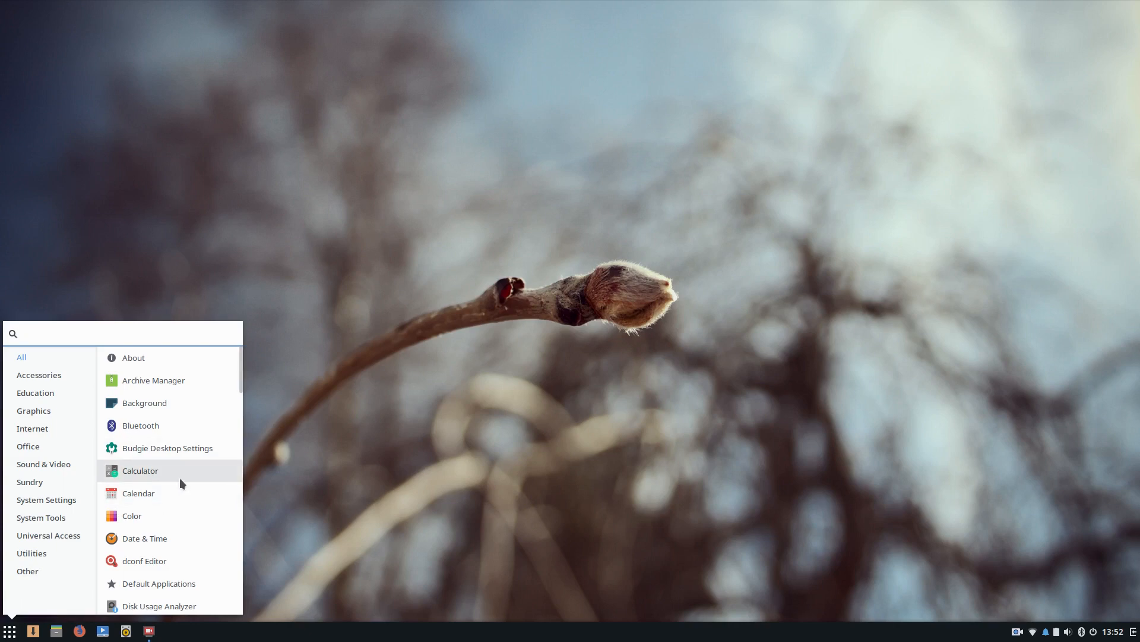
pyautogui.click(152, 469)
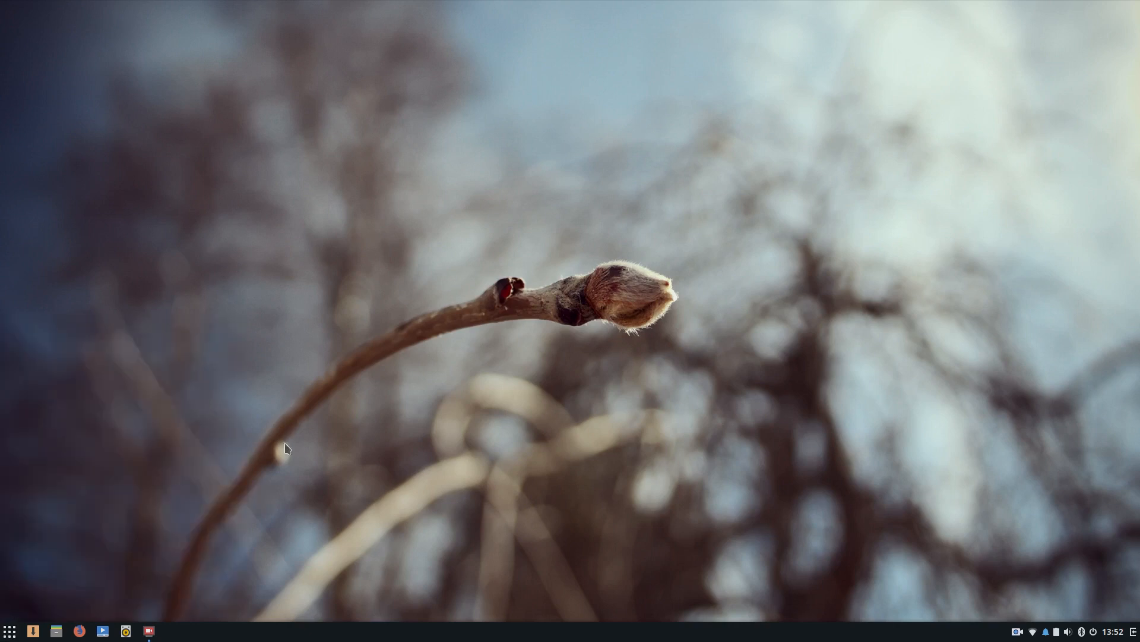
pyautogui.rightClick(172, 631)
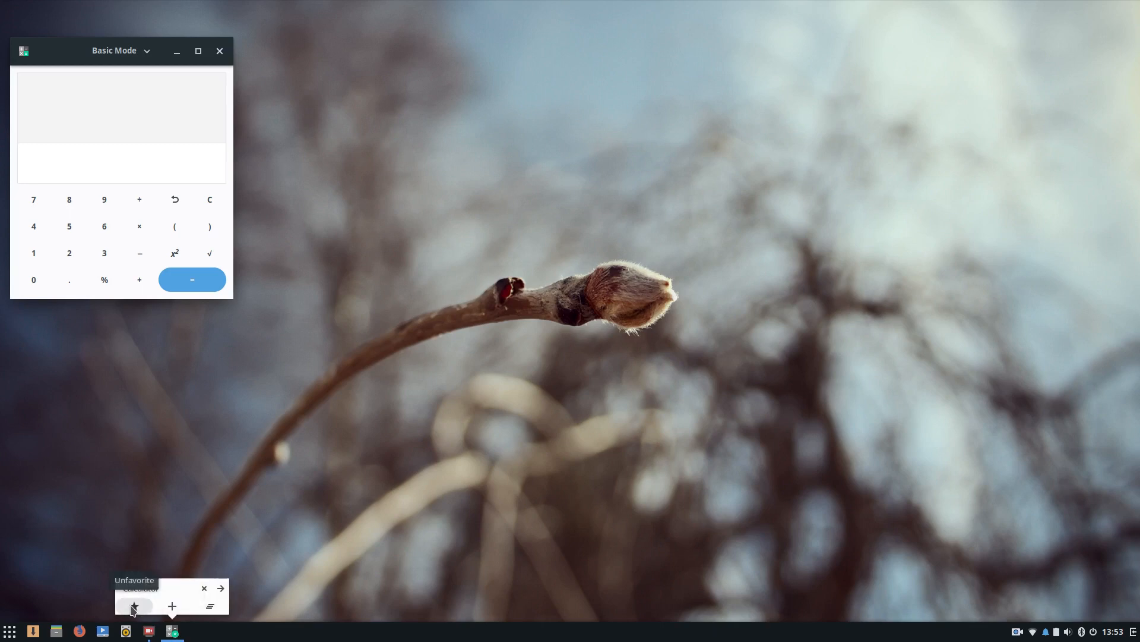
pyautogui.click(299, 518)
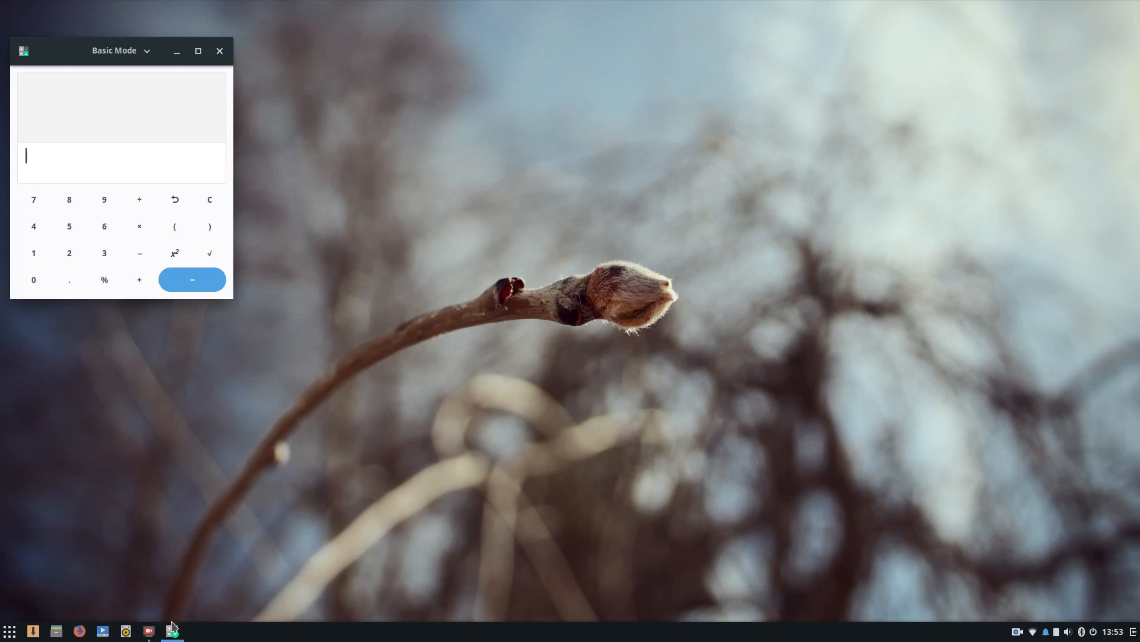
pyautogui.click(220, 52)
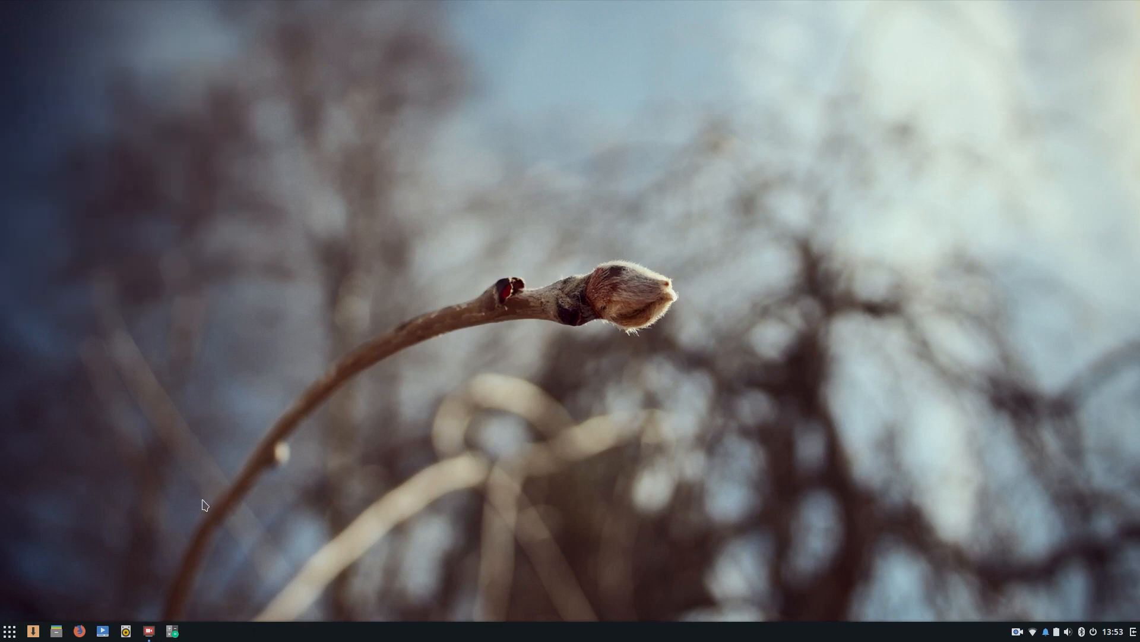
# Reopen Calculator from its taskbar launcher, view its window and workspace options, and launch a second instance.
pyautogui.click(177, 633)
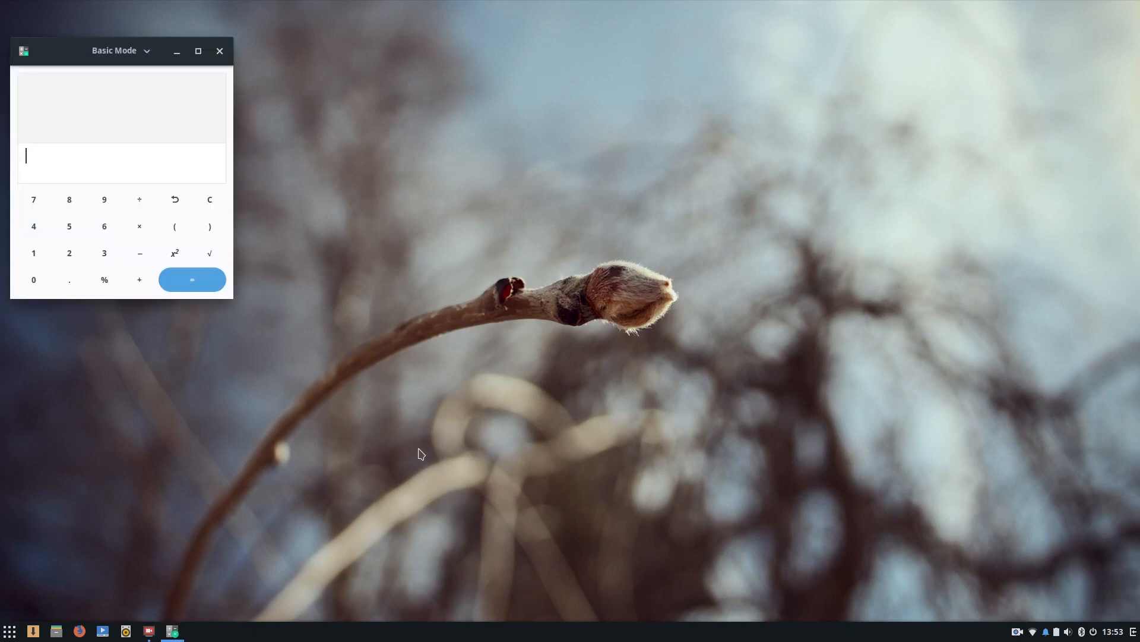
pyautogui.moveTo(175, 635)
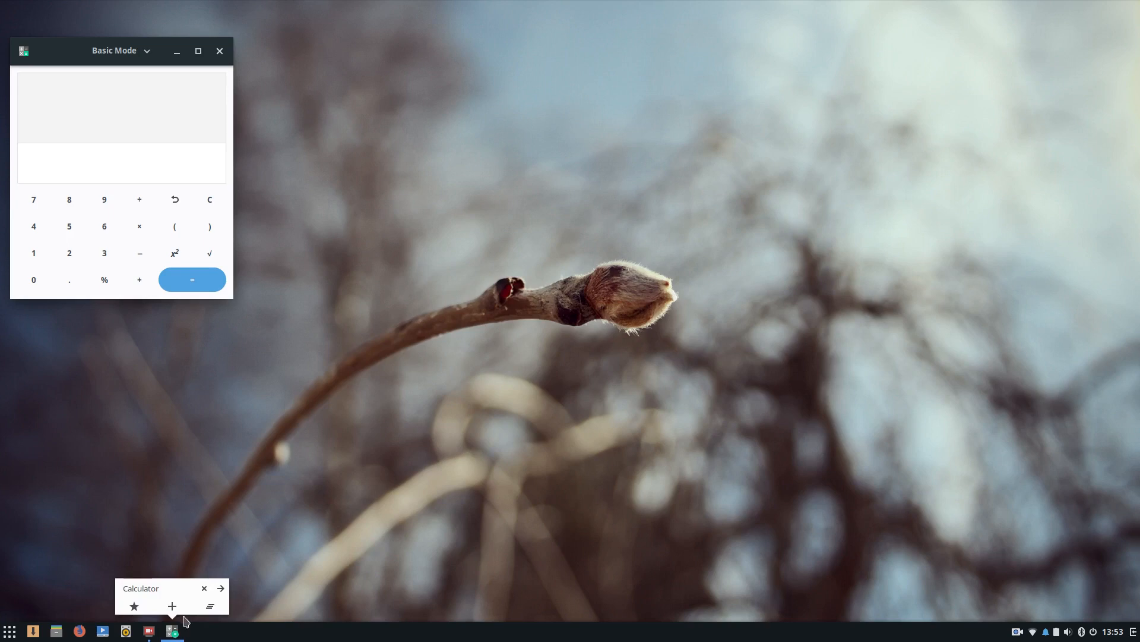
pyautogui.click(220, 589)
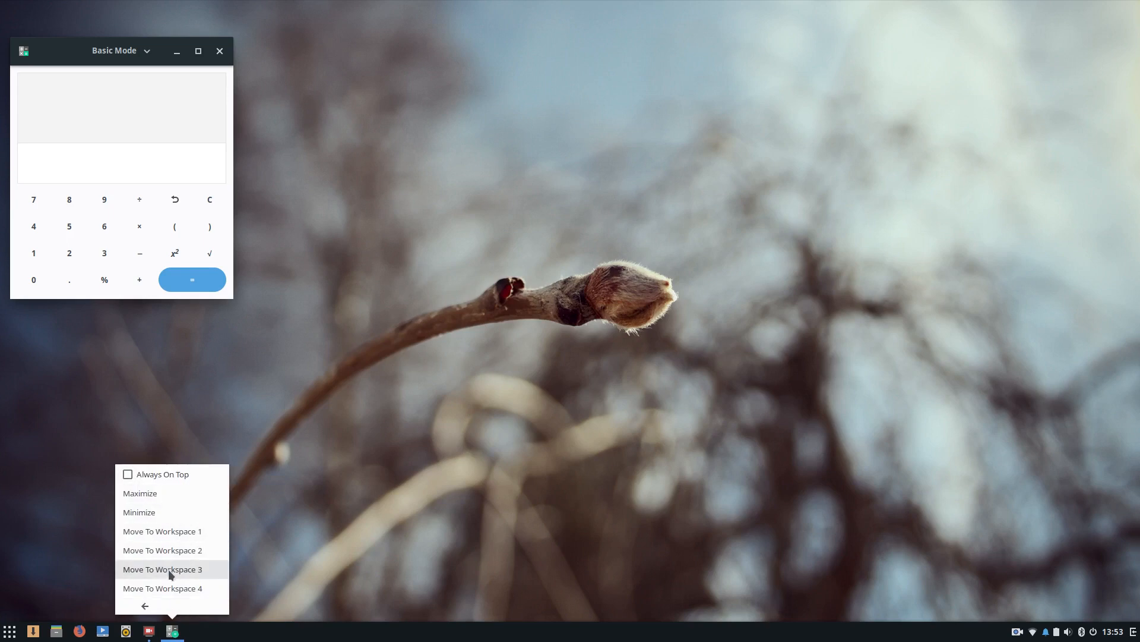
pyautogui.click(145, 605)
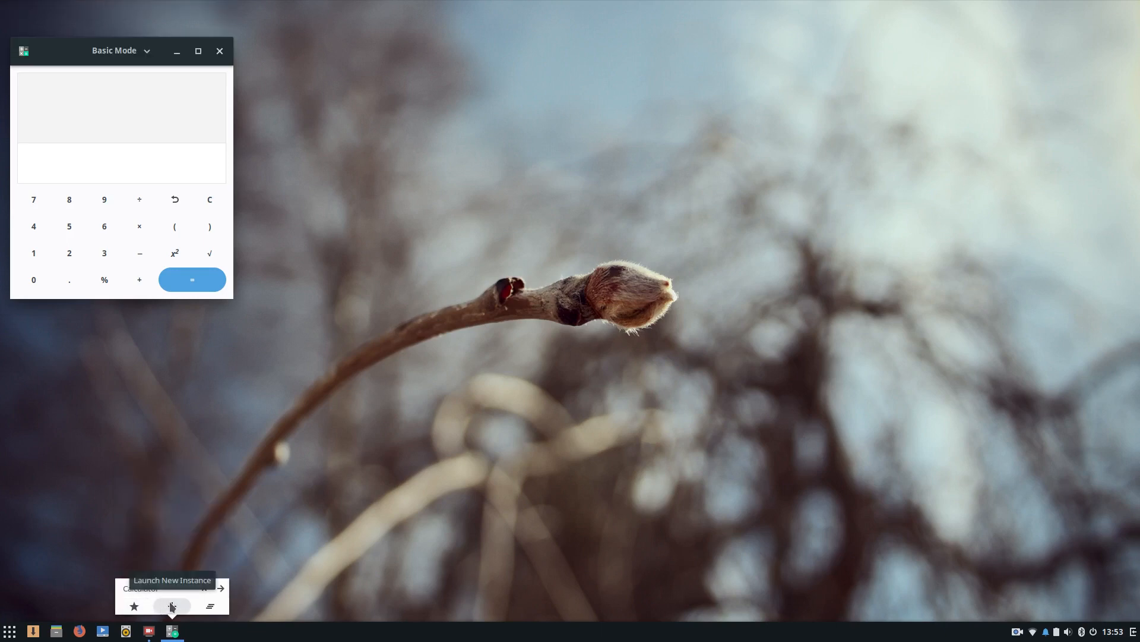
pyautogui.click(172, 605)
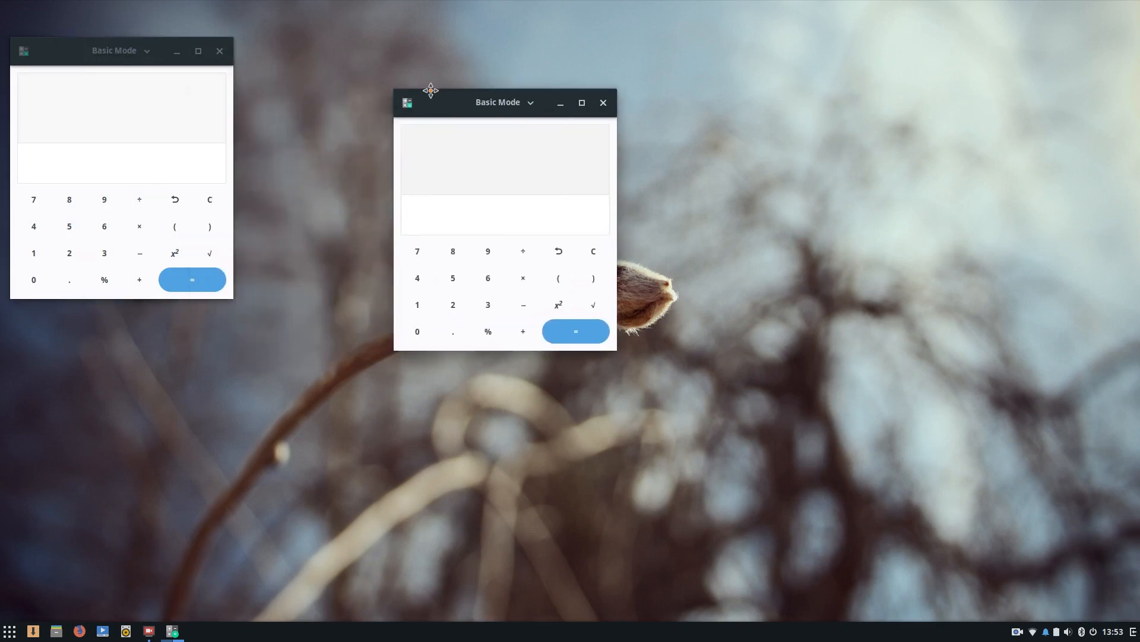
# Toggle and switch between the two Calculator windows from the taskbar, and close all of them at once.
pyautogui.click(172, 632)
pyautogui.click(173, 631)
pyautogui.click(177, 631)
pyautogui.click(177, 632)
pyautogui.rightClick(177, 631)
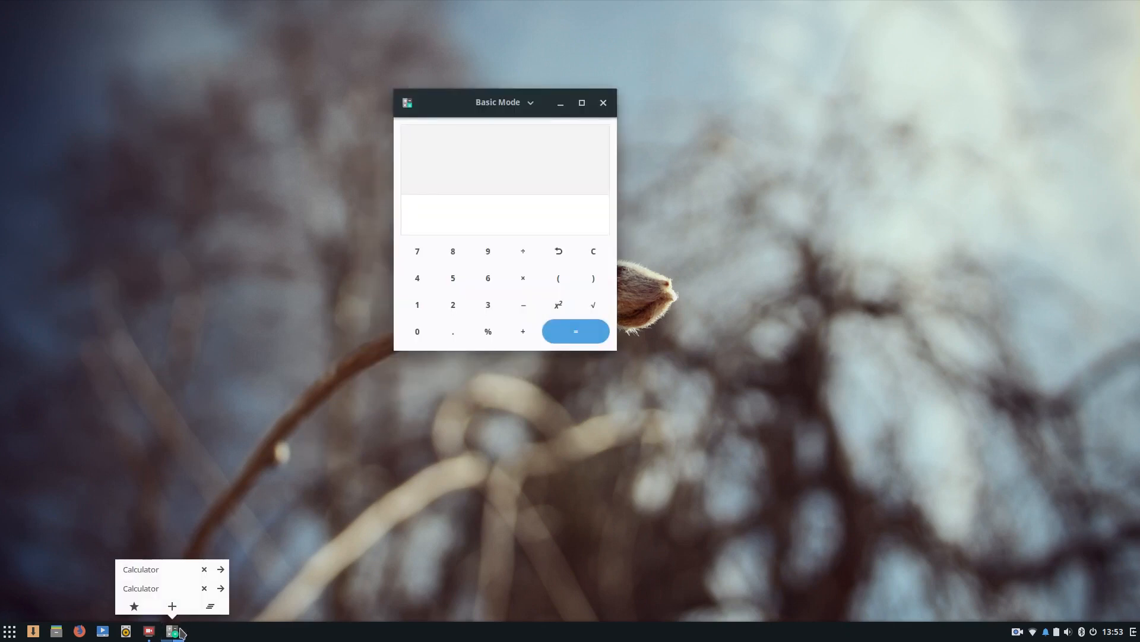
pyautogui.click(163, 569)
pyautogui.click(153, 590)
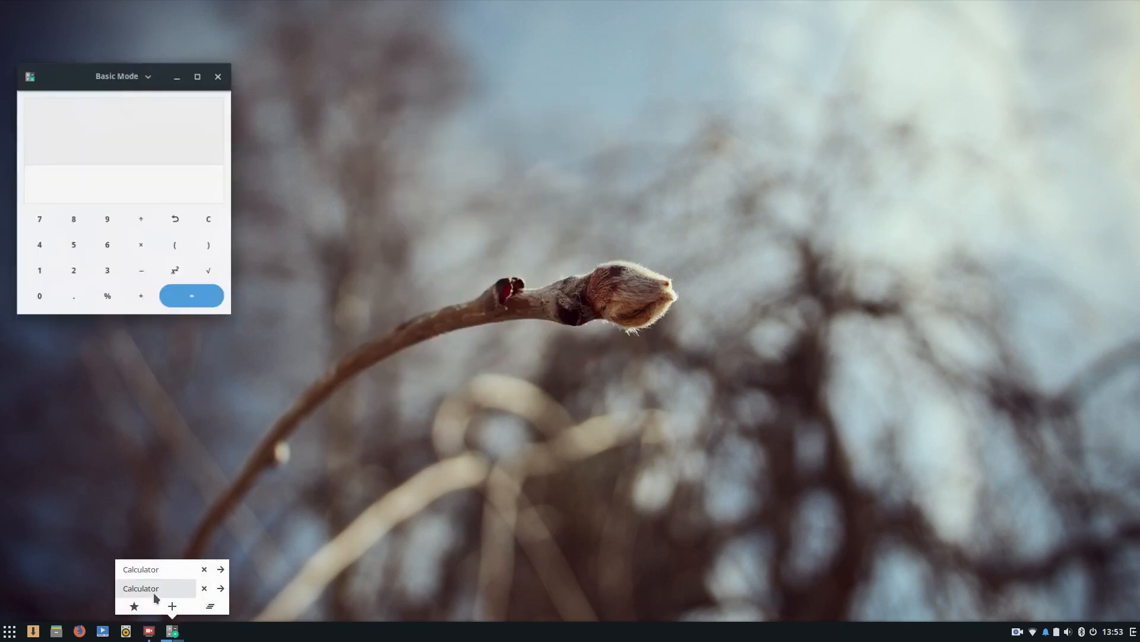
pyautogui.click(149, 570)
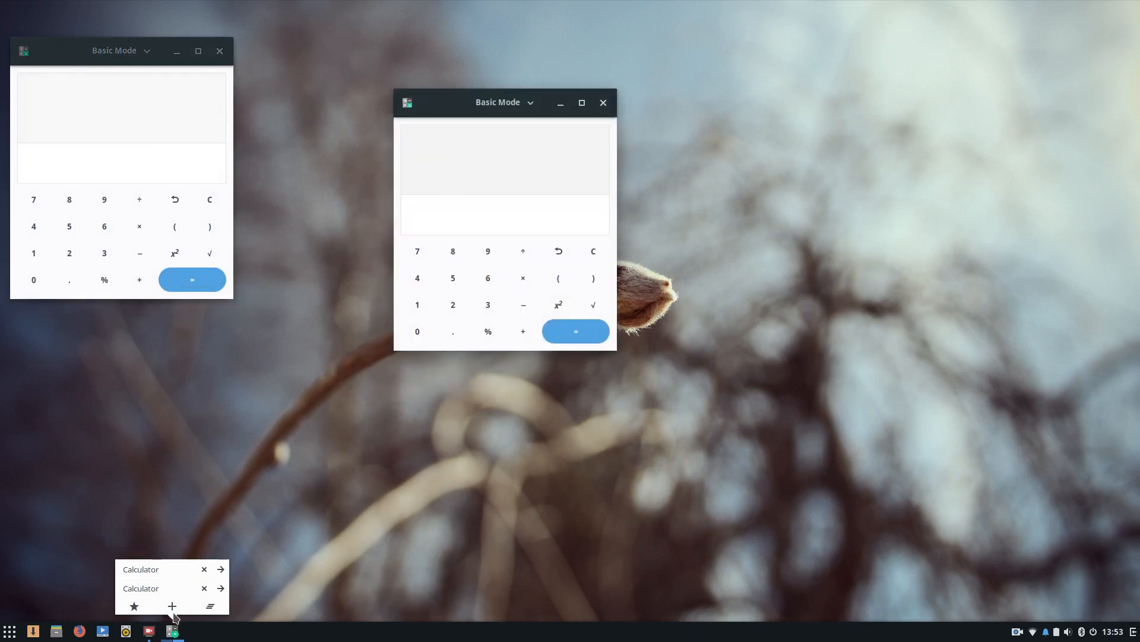
pyautogui.click(211, 607)
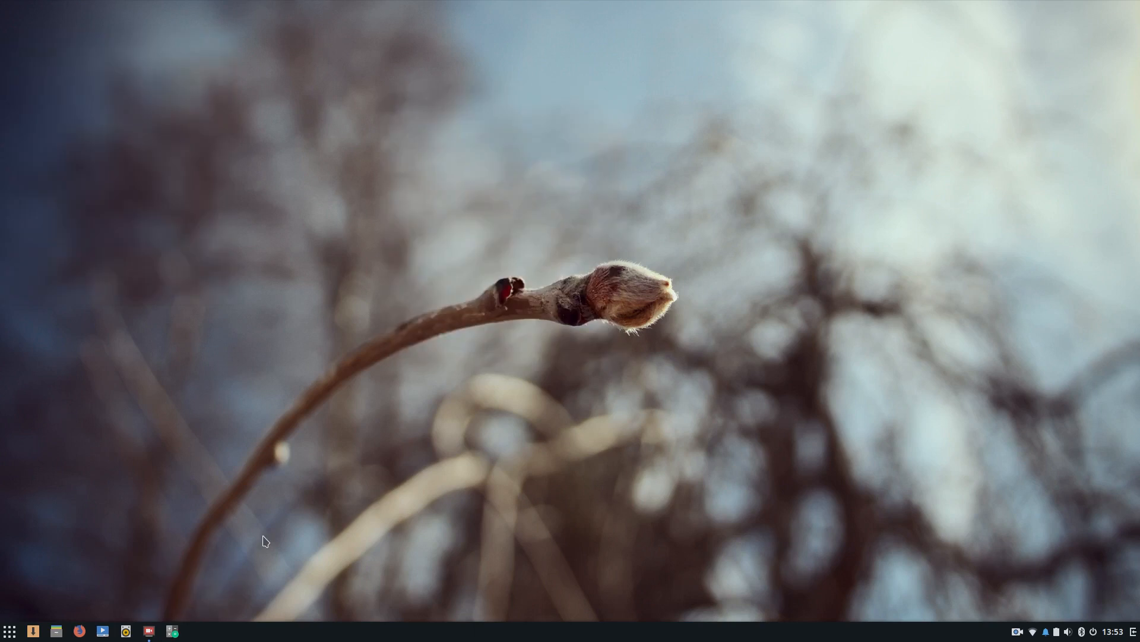
# Launch LibreOffice Calc from the Office category of installed applications.
pyautogui.click(10, 631)
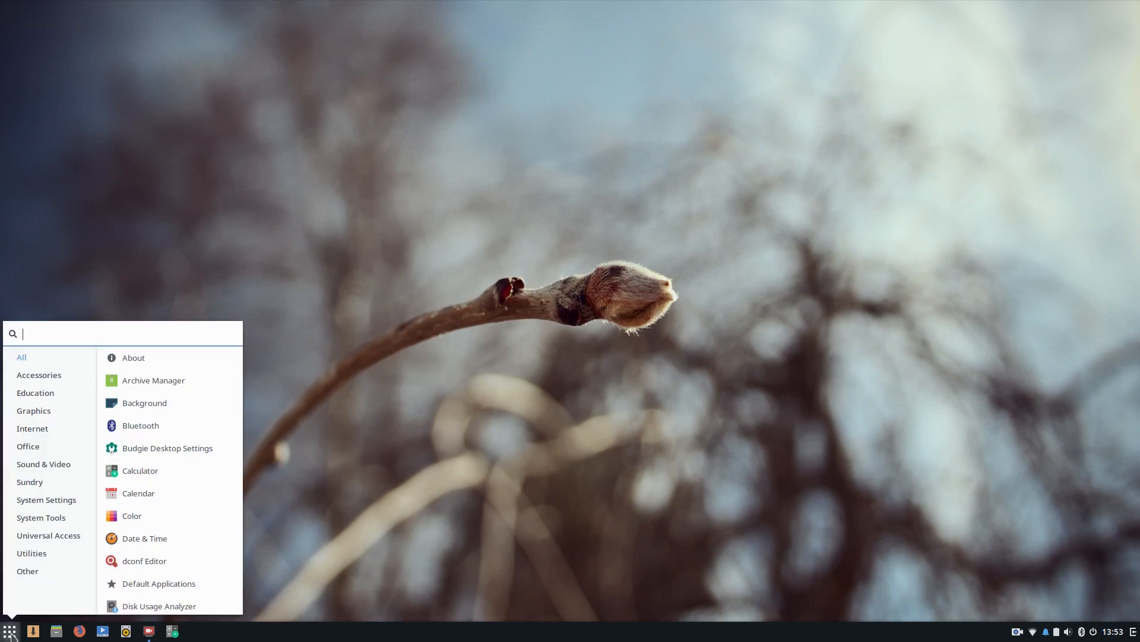
pyautogui.click(41, 443)
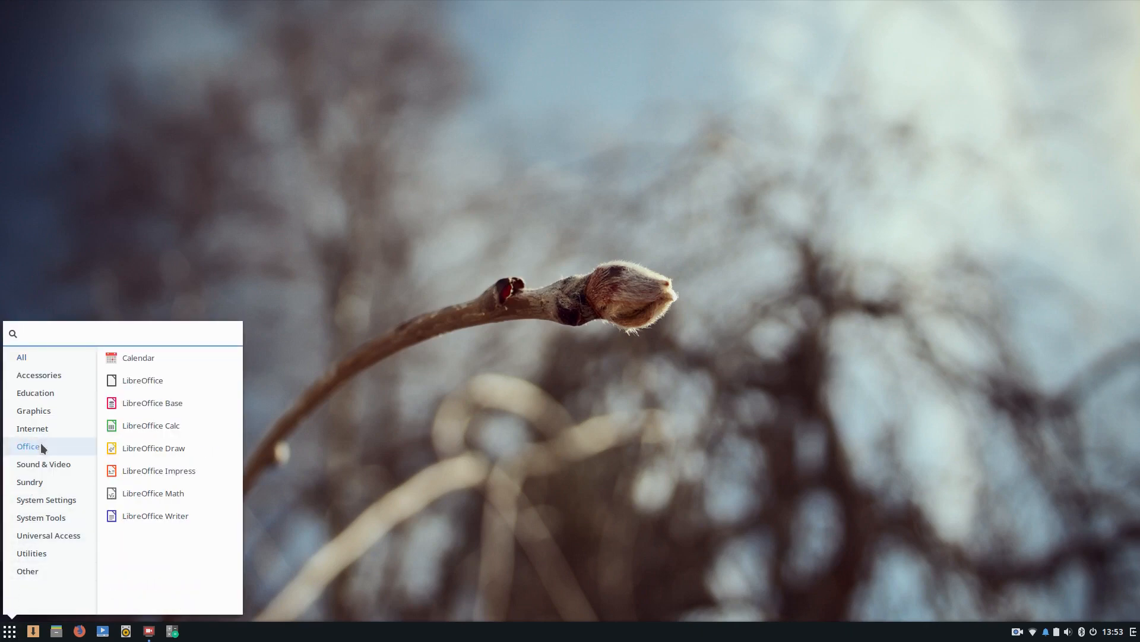
pyautogui.click(144, 425)
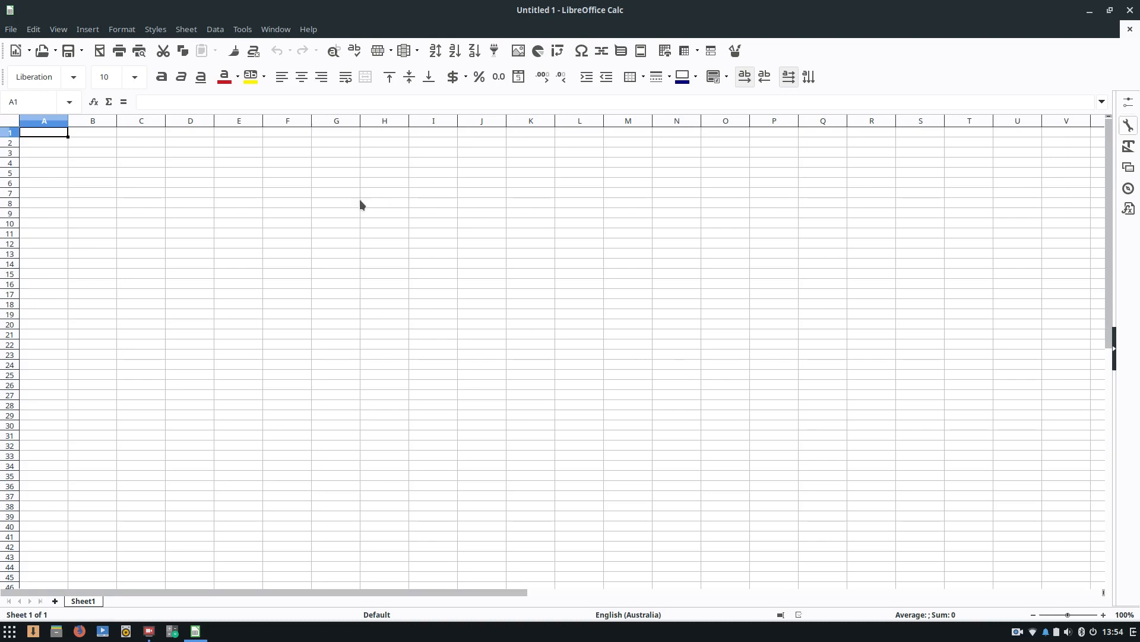
# Mark LibreOffice Calc as a taskbar favorite, look through its window and workspace options, and close all its windows.
pyautogui.rightClick(195, 631)
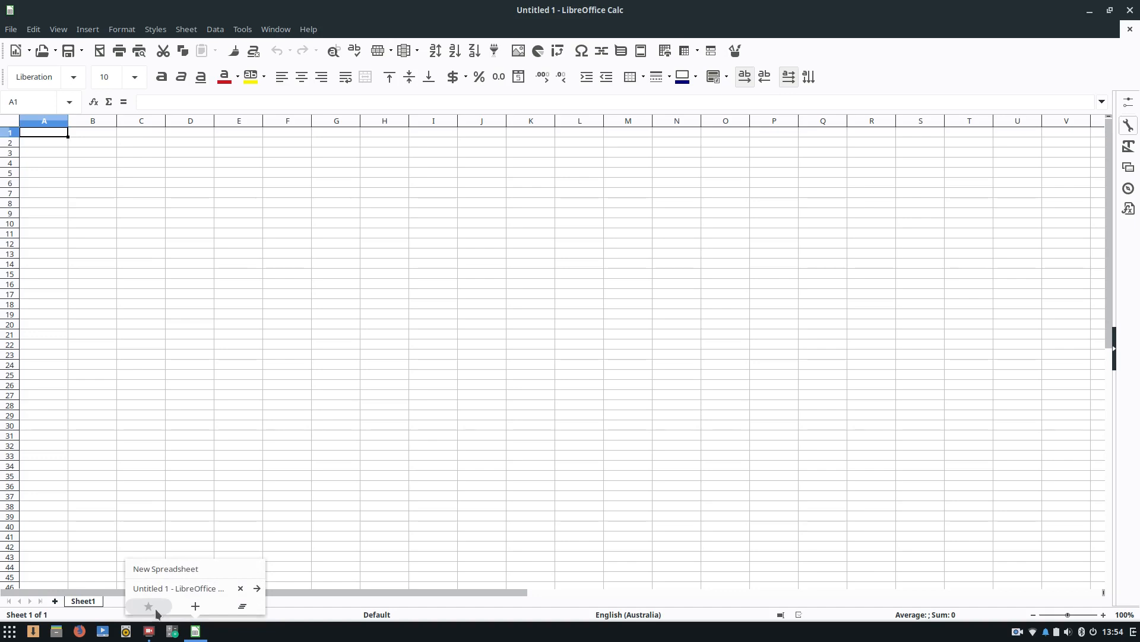
pyautogui.click(257, 589)
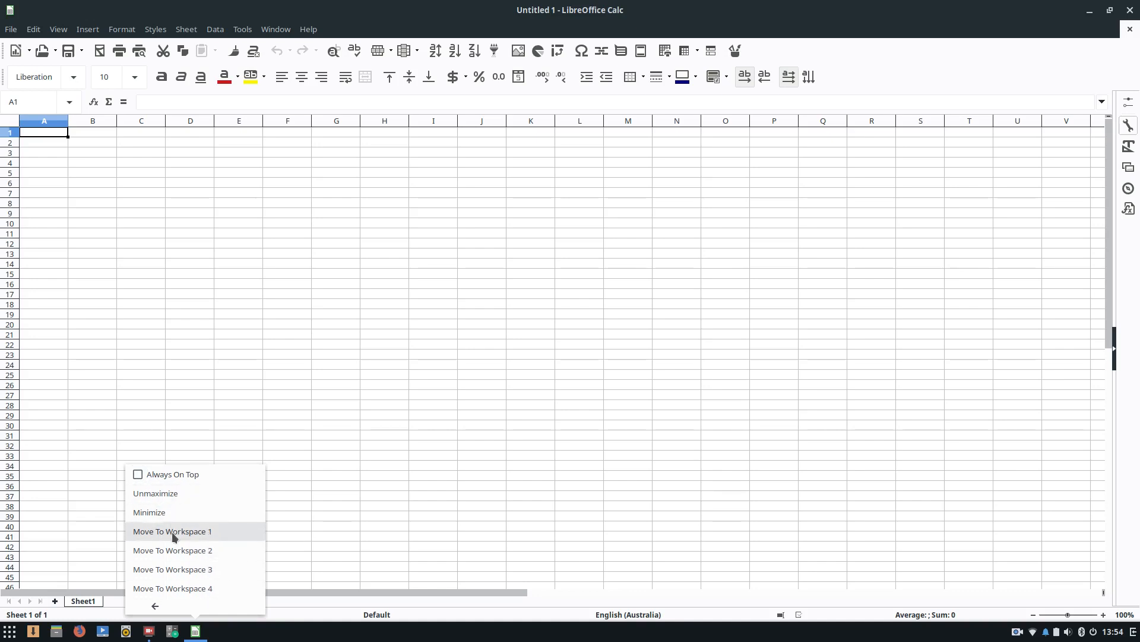
pyautogui.click(155, 604)
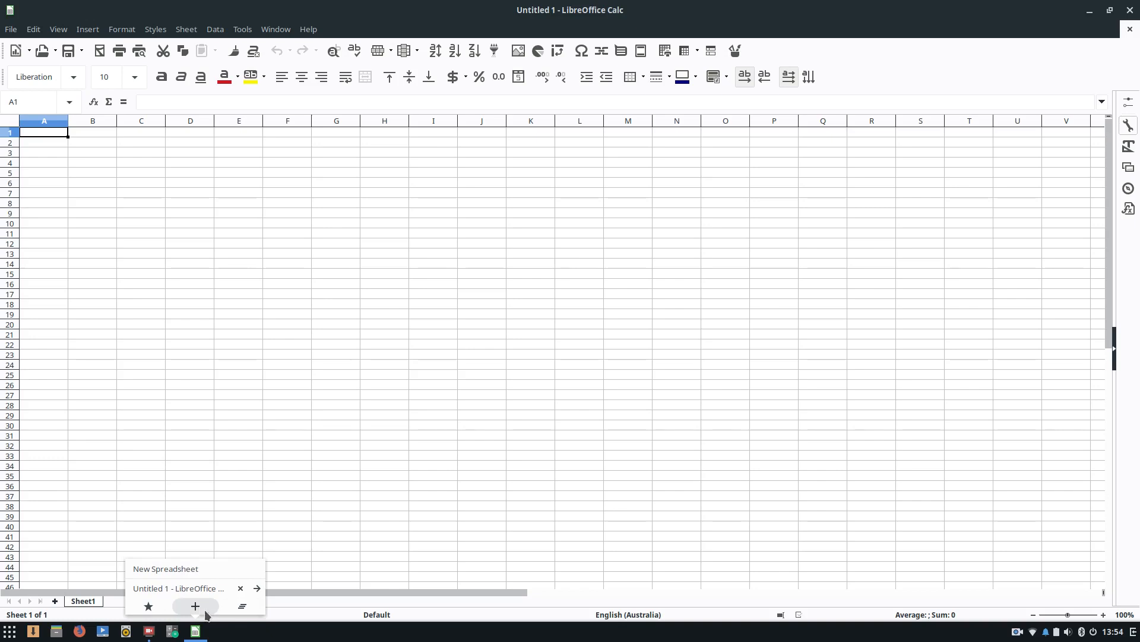
pyautogui.click(242, 606)
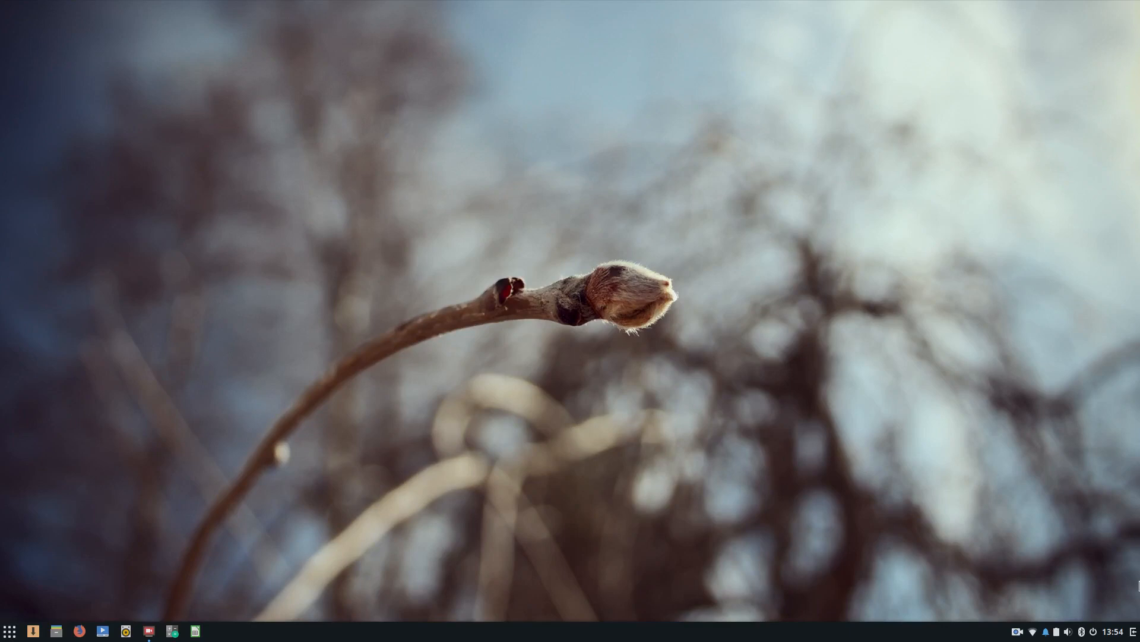
# Show the applets sidebar and switch the sound output device to Headphones - Built-in Audio.
pyautogui.click(1133, 632)
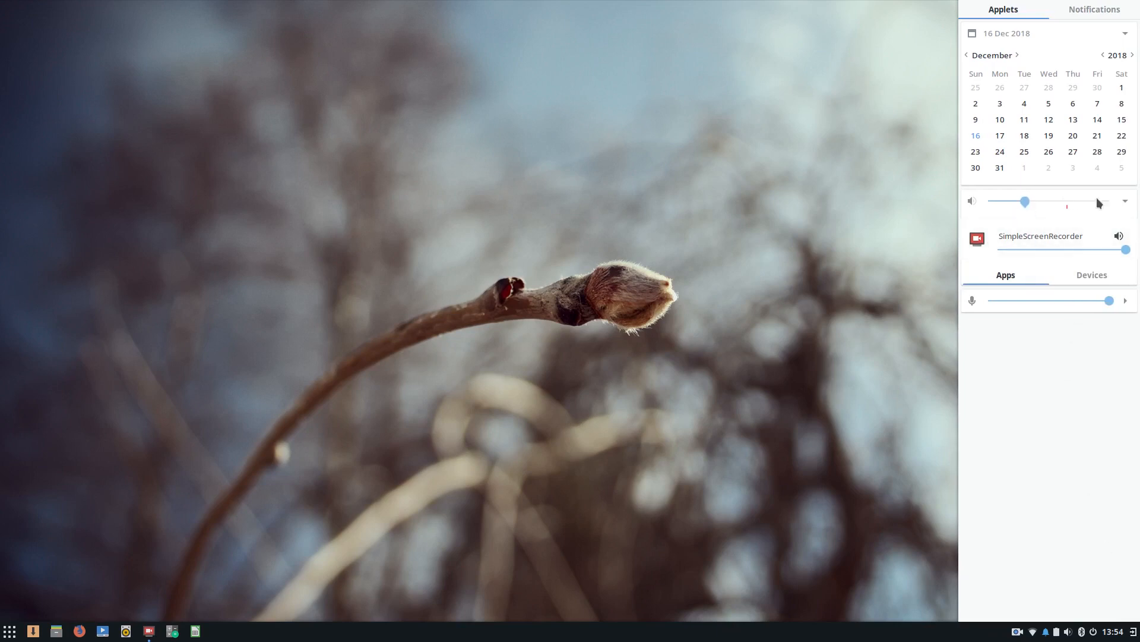
pyautogui.click(1092, 273)
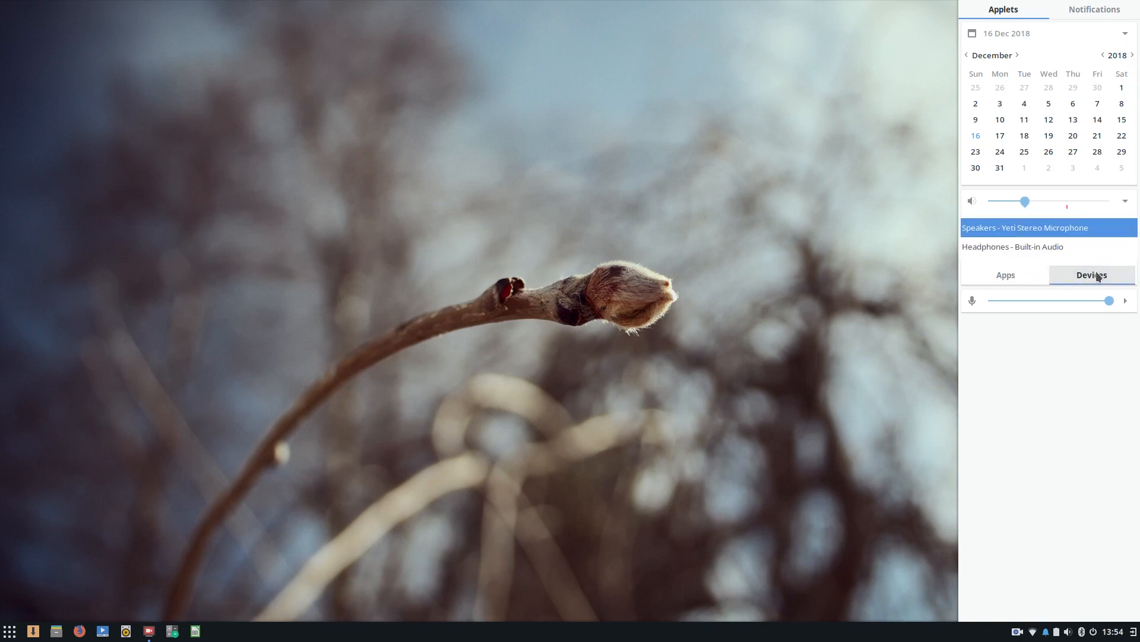
pyautogui.click(1003, 246)
pyautogui.click(1001, 226)
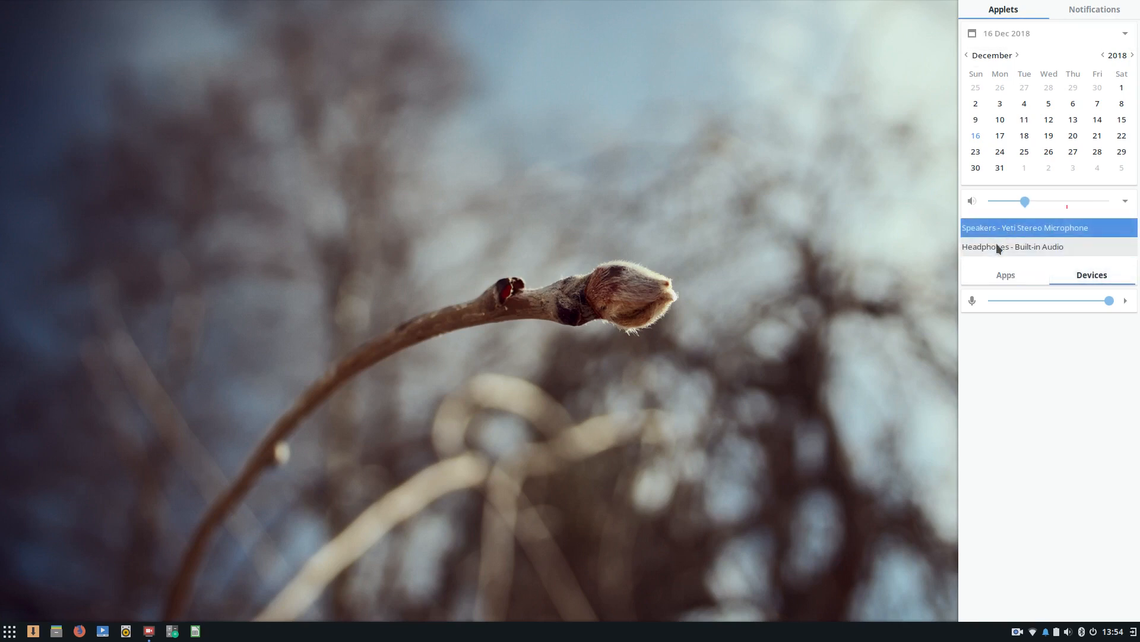
pyautogui.click(994, 228)
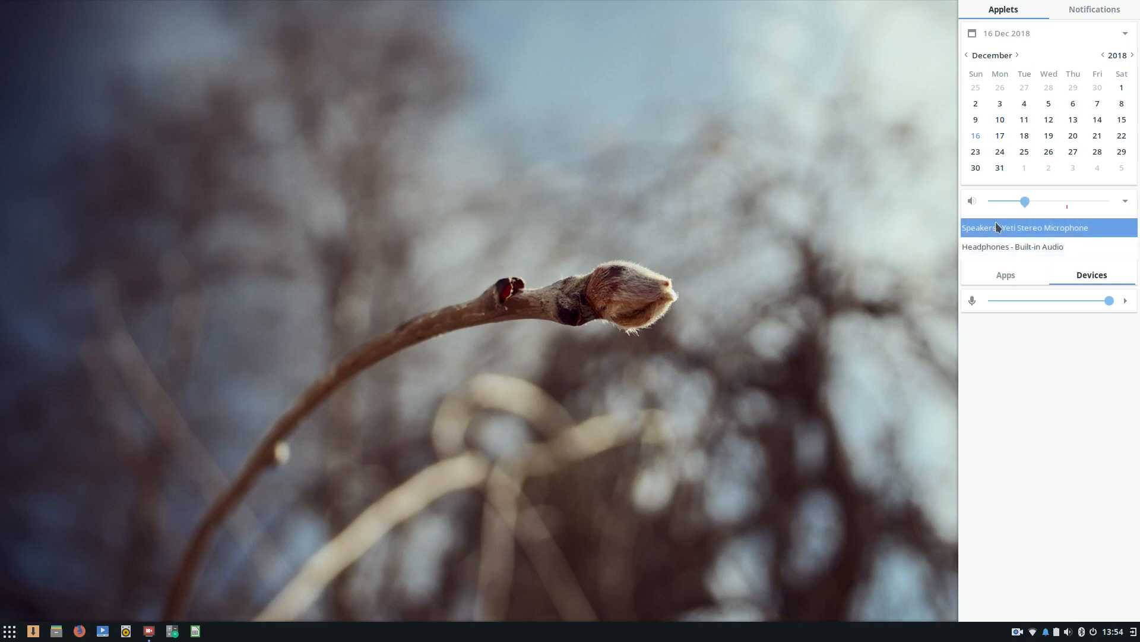
pyautogui.click(1002, 247)
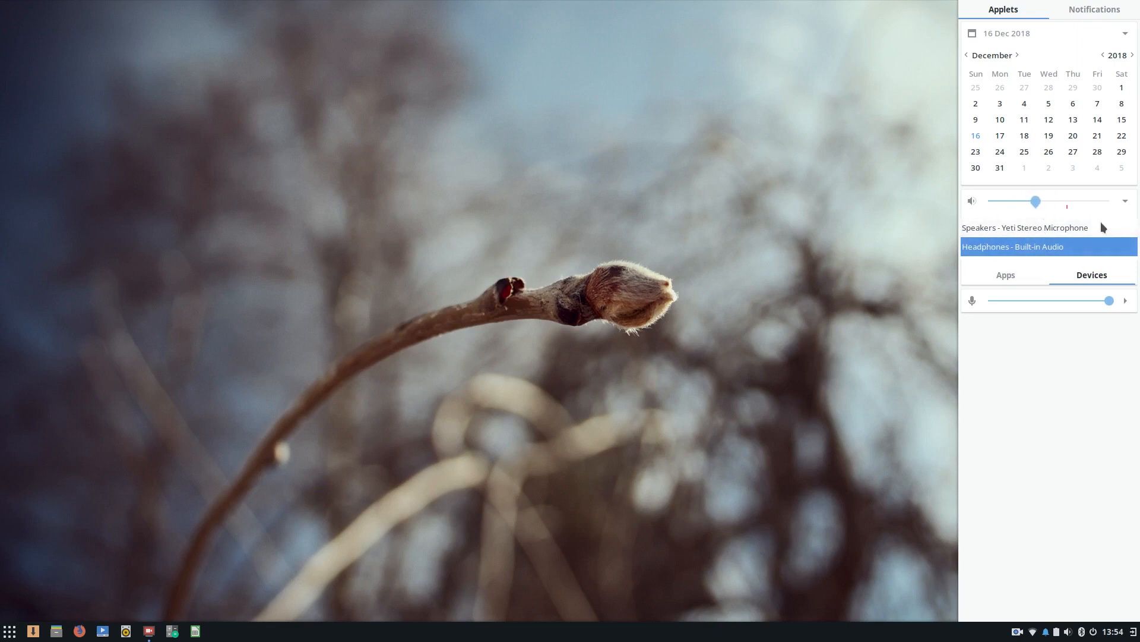
# Look at the per-application volume, lower the microphone input level and raise it back, and dismiss the applets sidebar.
pyautogui.click(1005, 275)
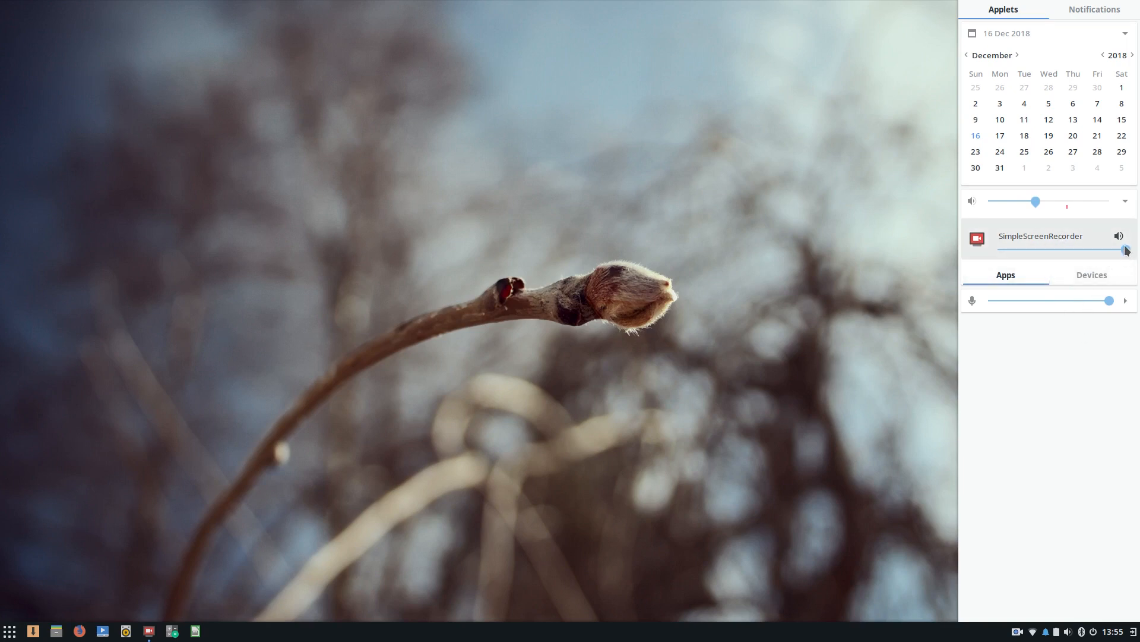
pyautogui.moveTo(1127, 249)
pyautogui.mouseDown()
pyautogui.moveTo(1035, 247)
pyautogui.moveTo(1127, 251)
pyautogui.mouseUp()
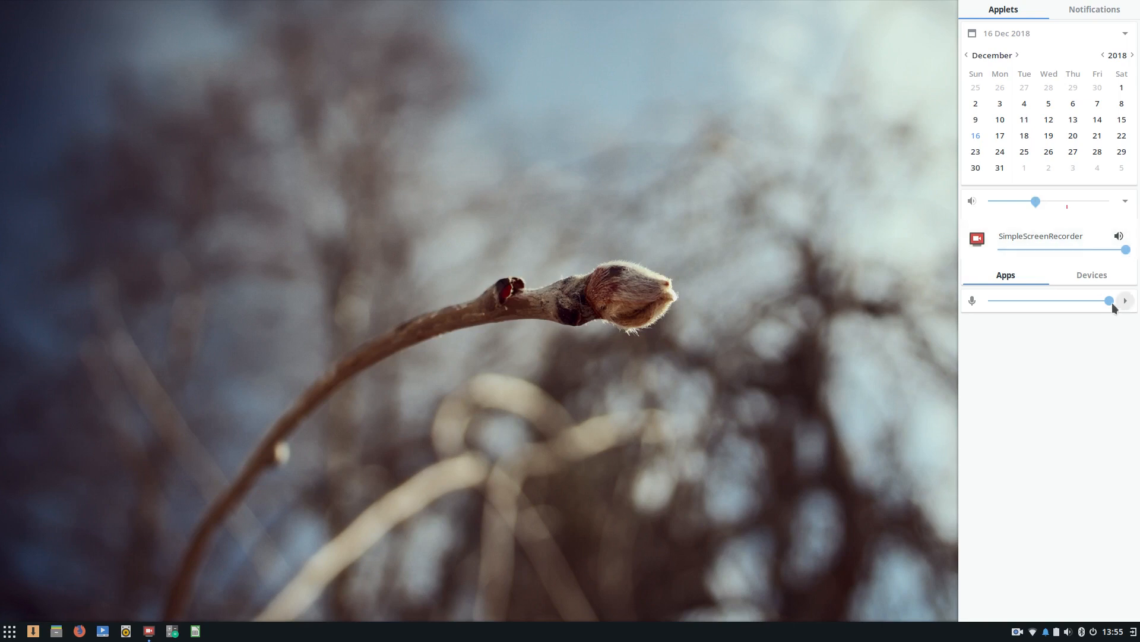
pyautogui.moveTo(1109, 301); pyautogui.dragTo(1064, 292)
pyautogui.moveTo(1045, 300); pyautogui.dragTo(1113, 306)
pyautogui.click(619, 289)
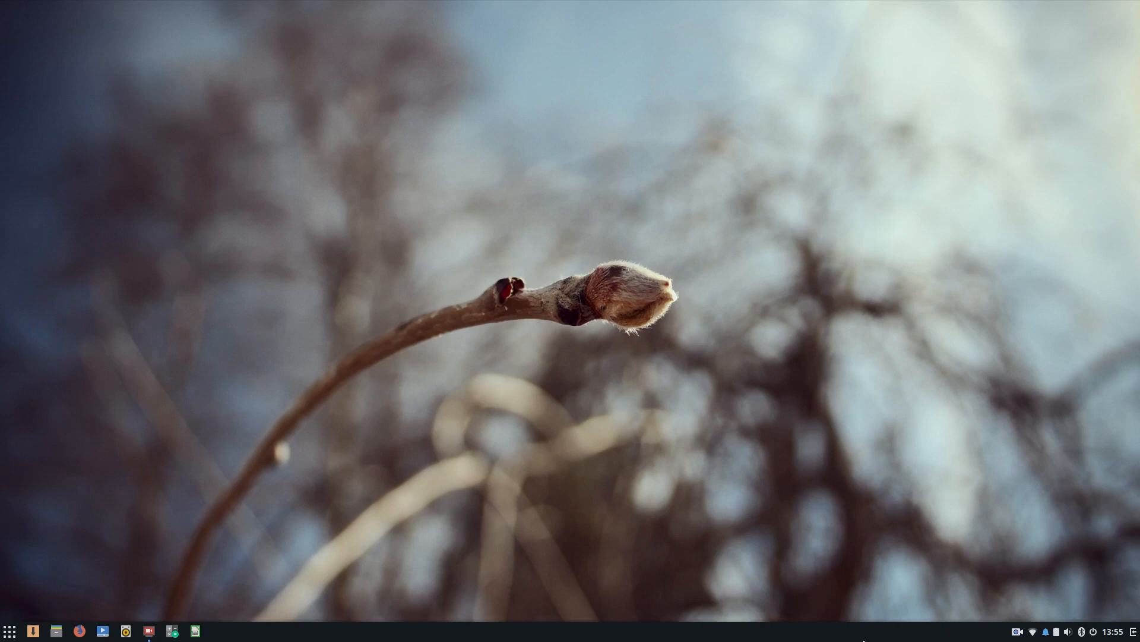
# Show and dismiss the applets sidebar twice to demonstrate how it toggles.
pyautogui.click(1132, 632)
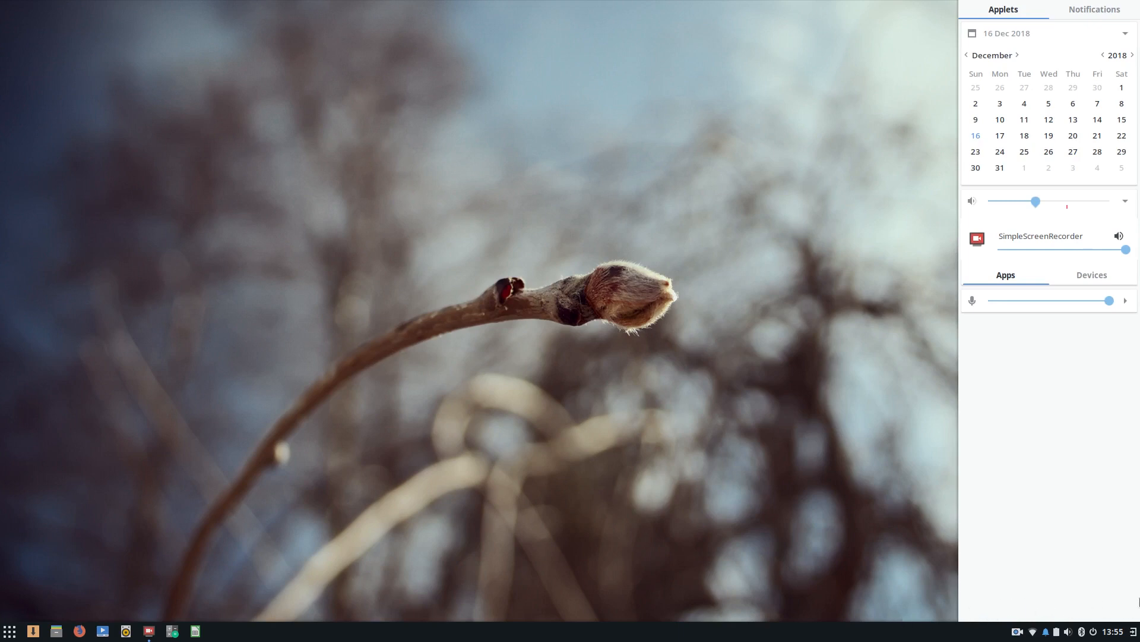
pyautogui.click(713, 468)
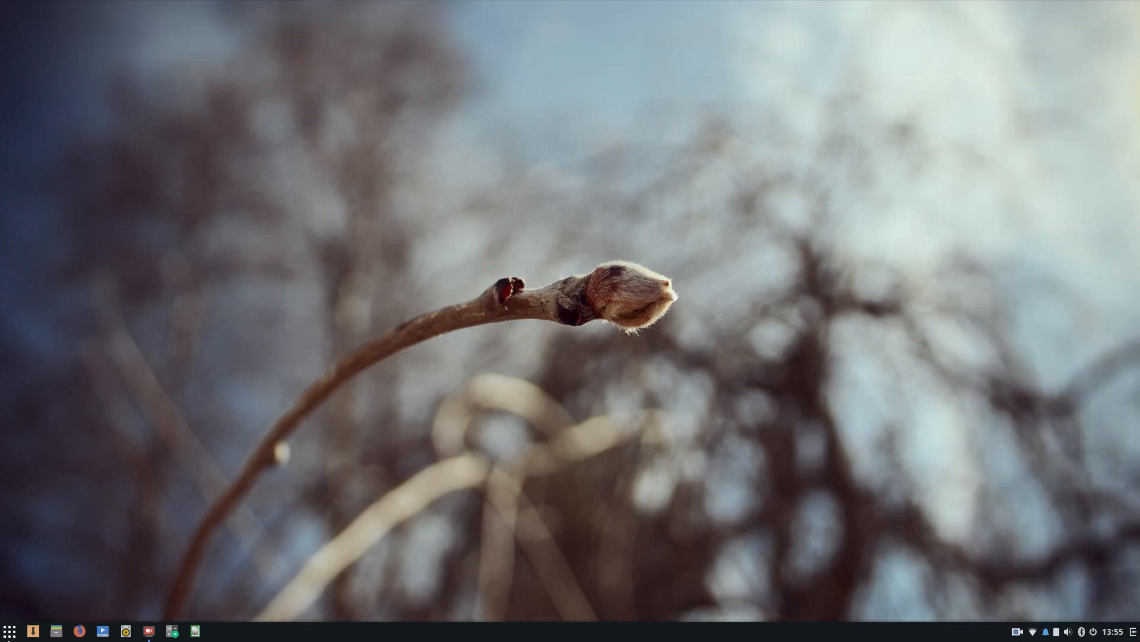
pyautogui.click(1134, 632)
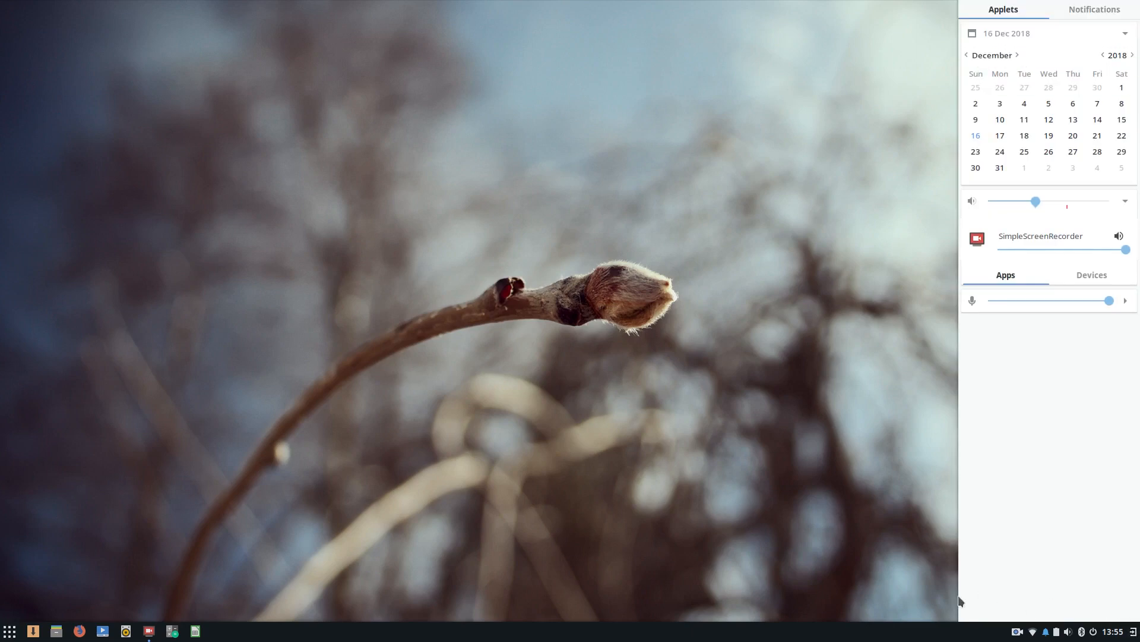
pyautogui.click(780, 399)
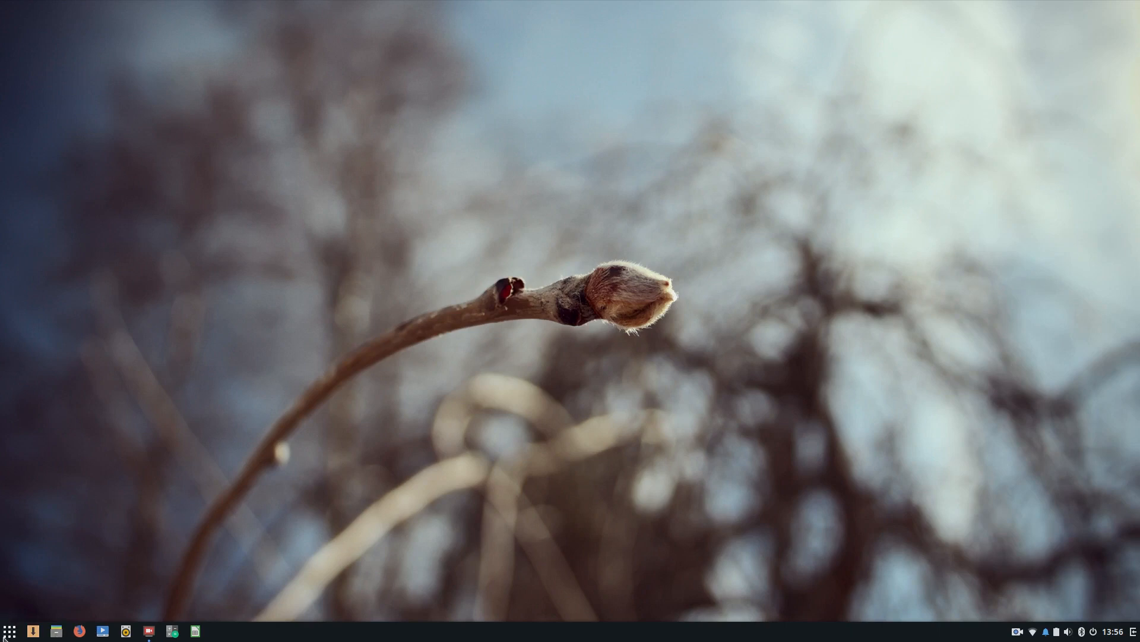
# Launch Software Center, view its update settings, and close it.
pyautogui.click(32, 631)
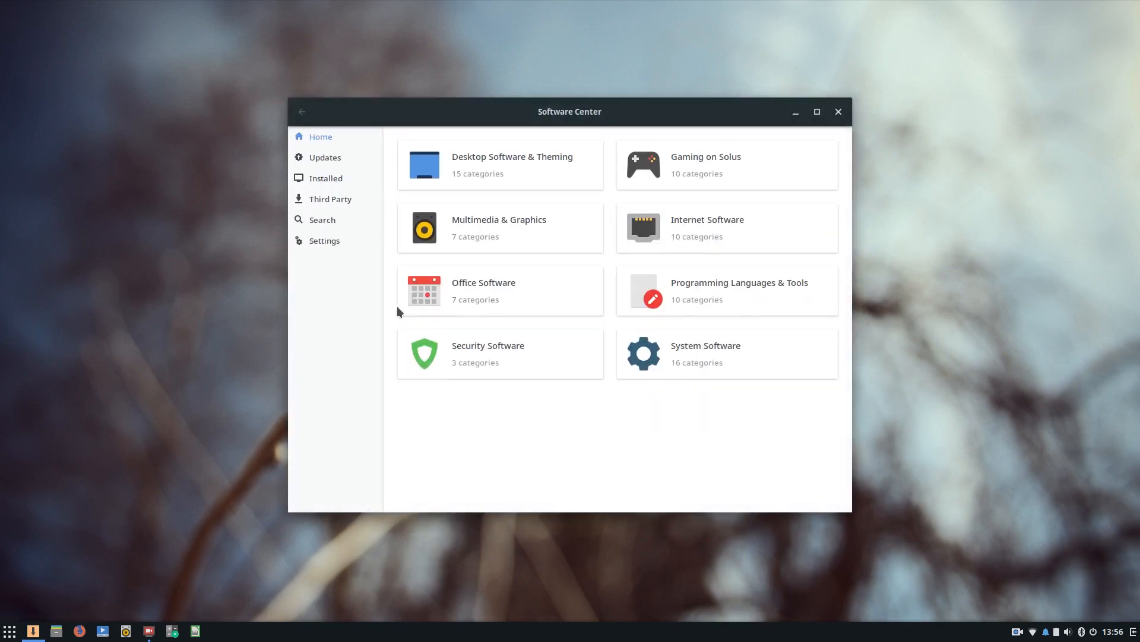
pyautogui.click(338, 246)
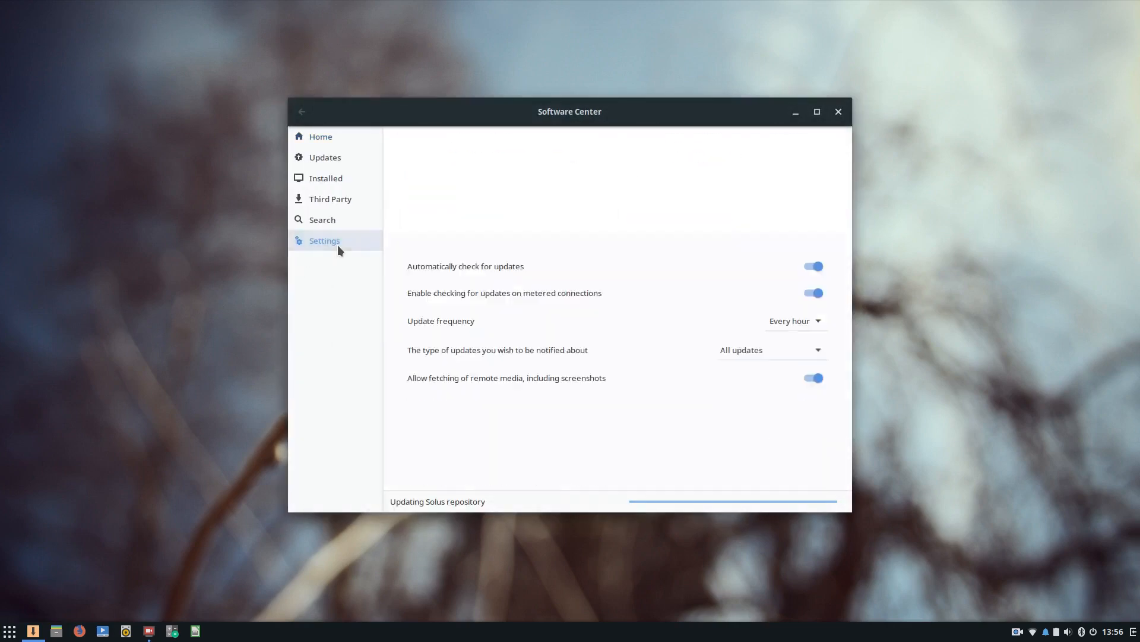
pyautogui.click(837, 112)
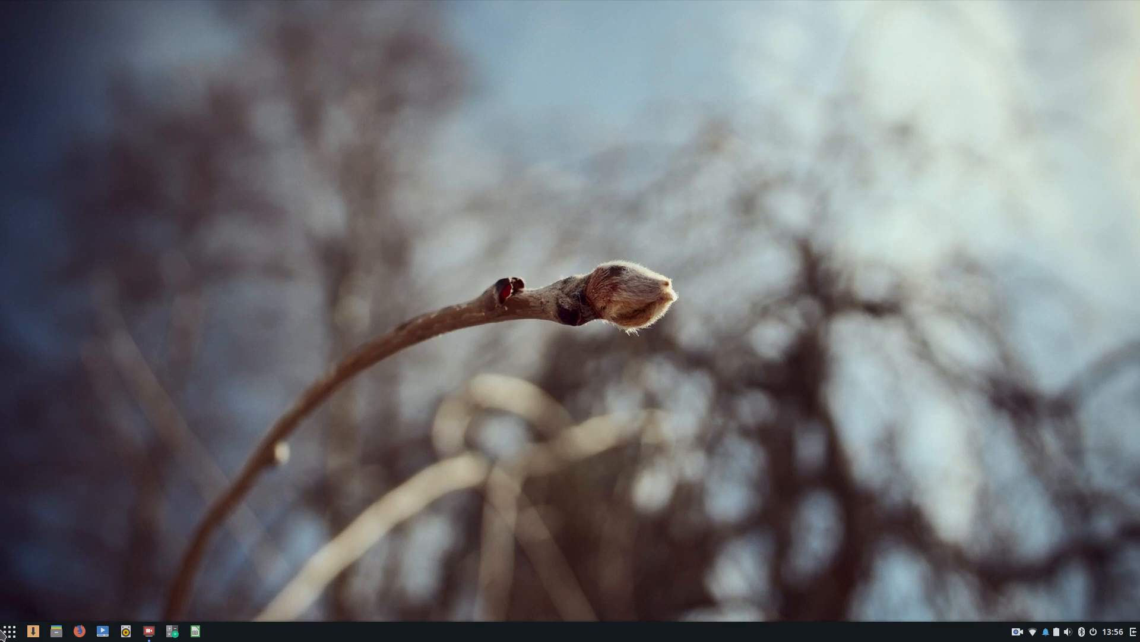
# Launch LibreOffice Calc from its taskbar favorite, check the LibreOffice version information, and close the application.
pyautogui.click(195, 631)
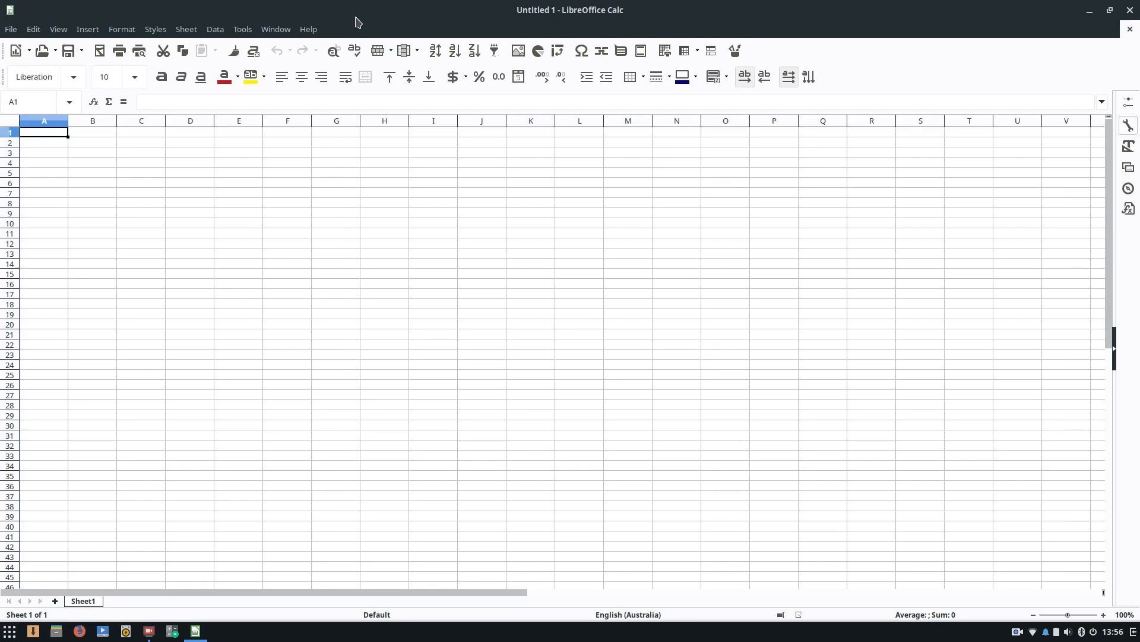
pyautogui.click(310, 29)
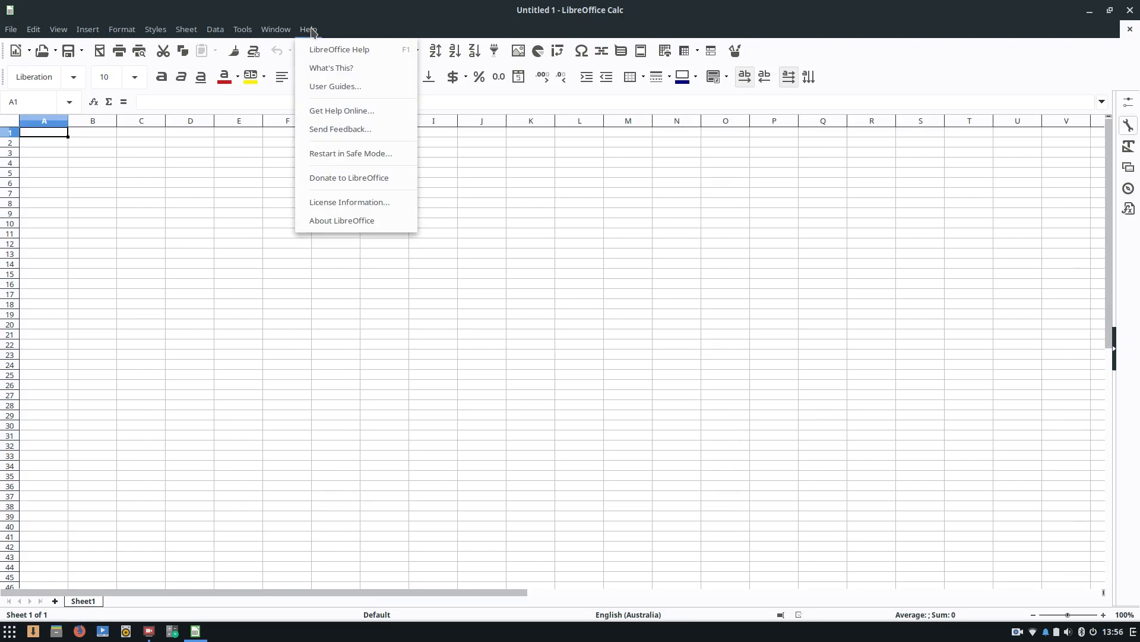
pyautogui.click(346, 216)
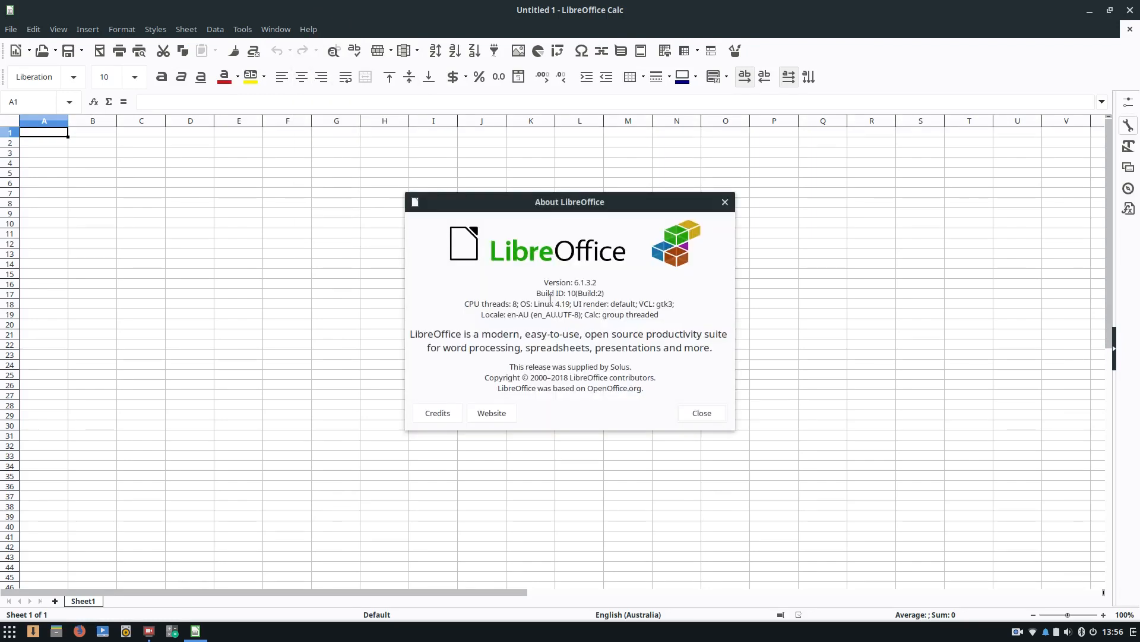
pyautogui.click(692, 416)
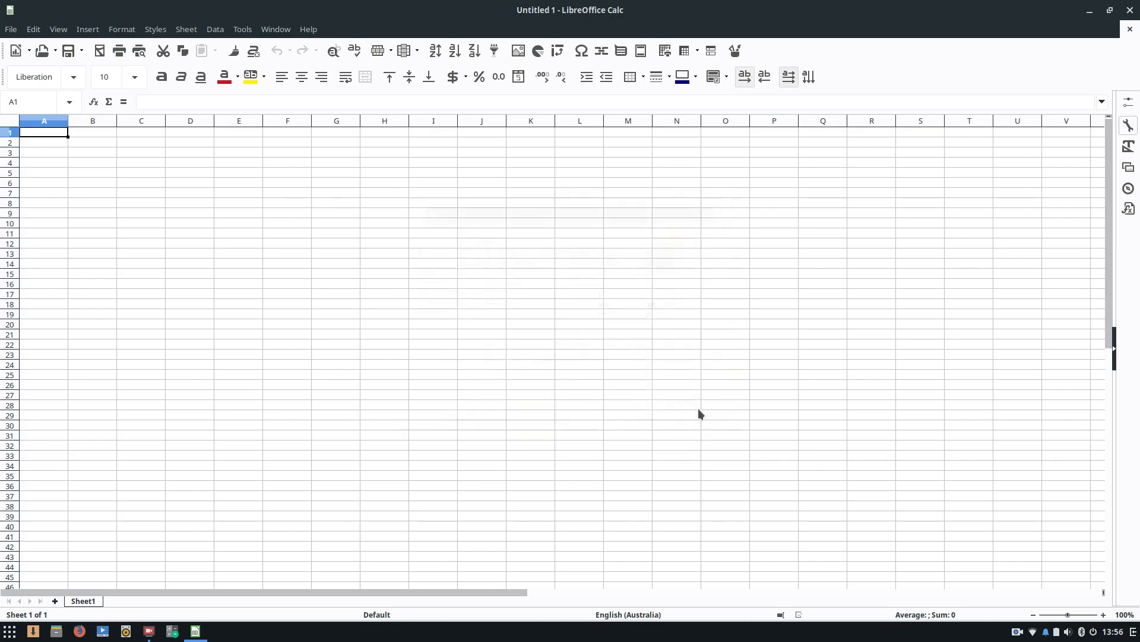
pyautogui.click(1130, 10)
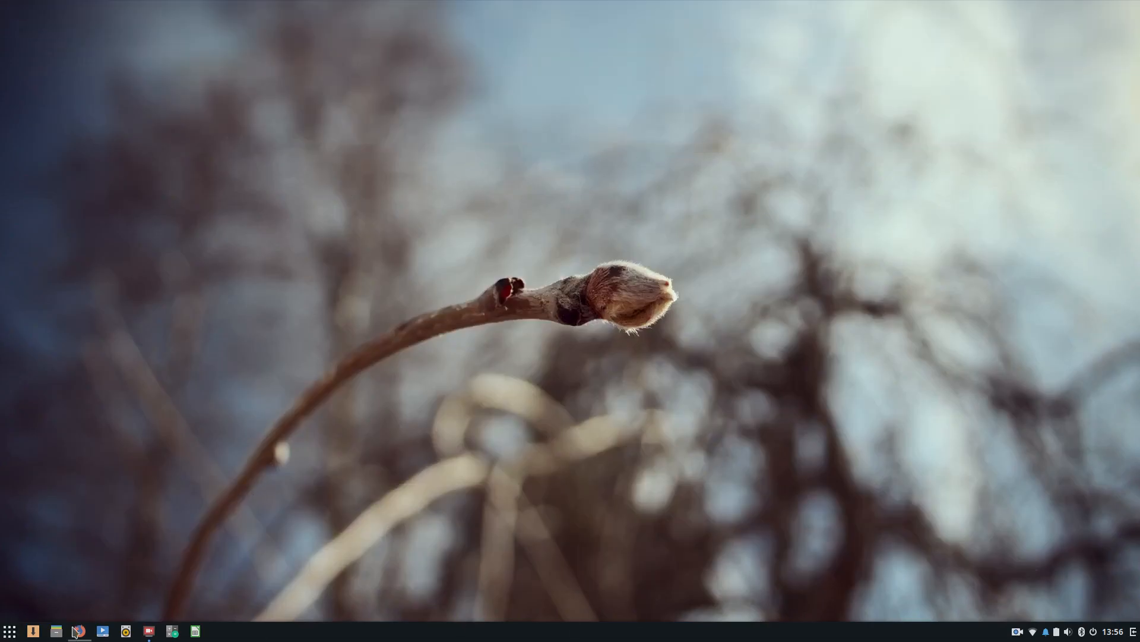
# Browse the System Settings and System Tools categories and try to place Budgie Desktop Settings at the end of the taskbar favorites.
pyautogui.click(9, 630)
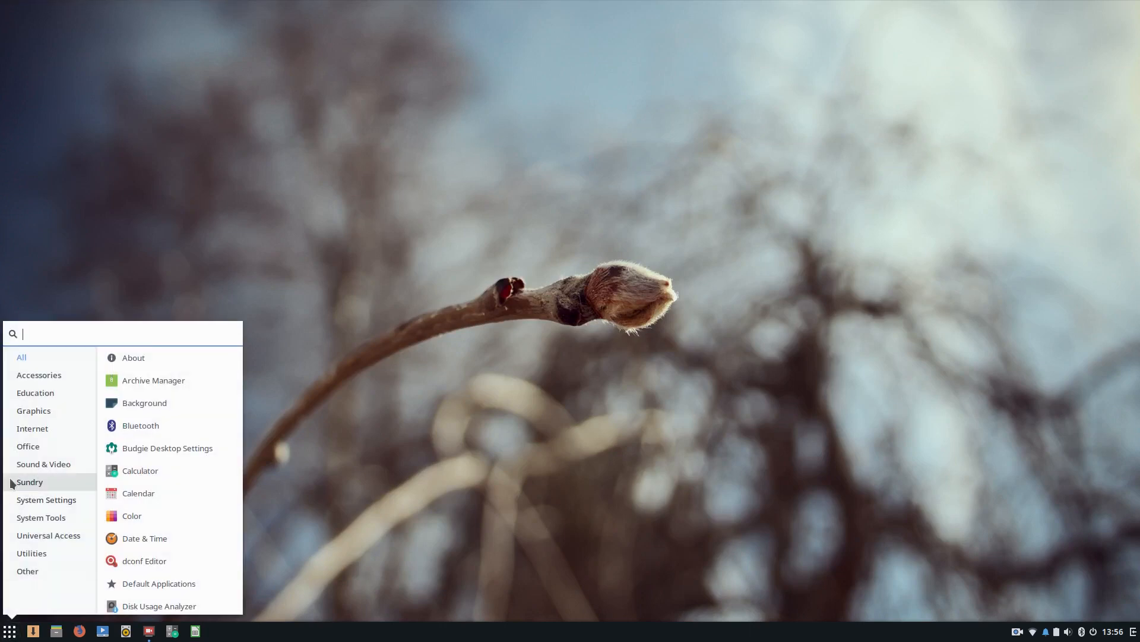
pyautogui.click(56, 499)
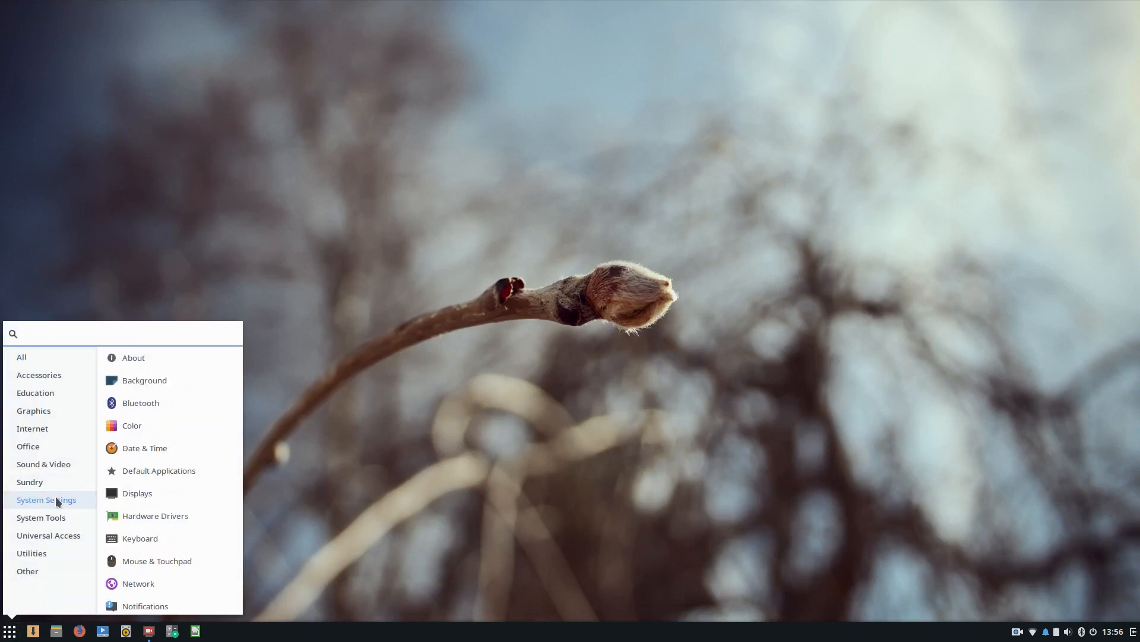
pyautogui.click(47, 517)
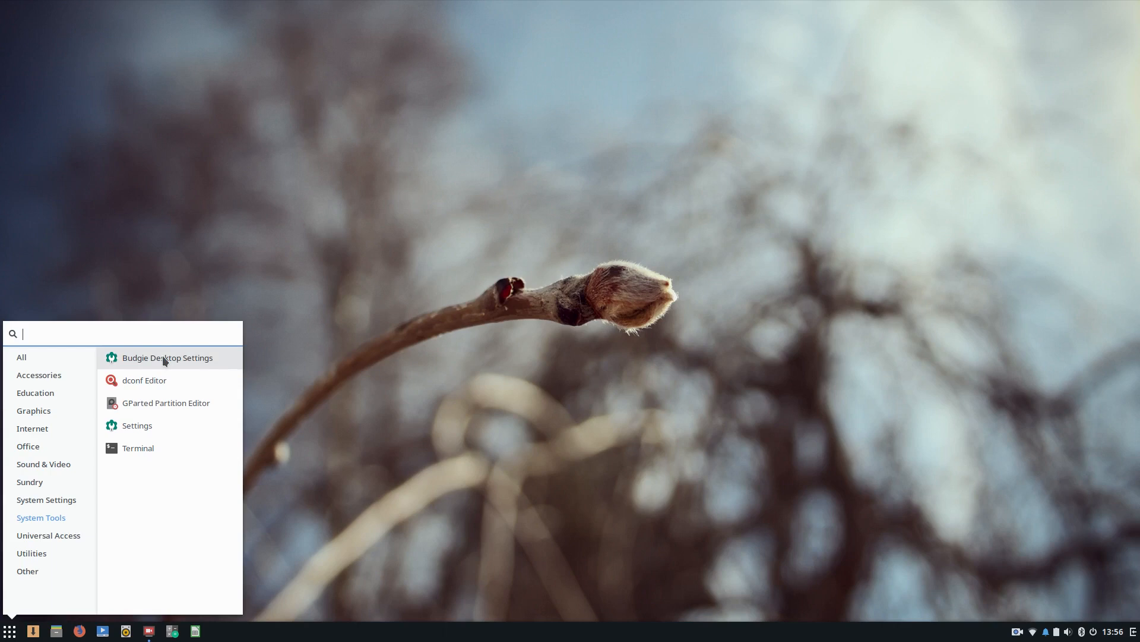
pyautogui.moveTo(162, 355); pyautogui.dragTo(221, 631)
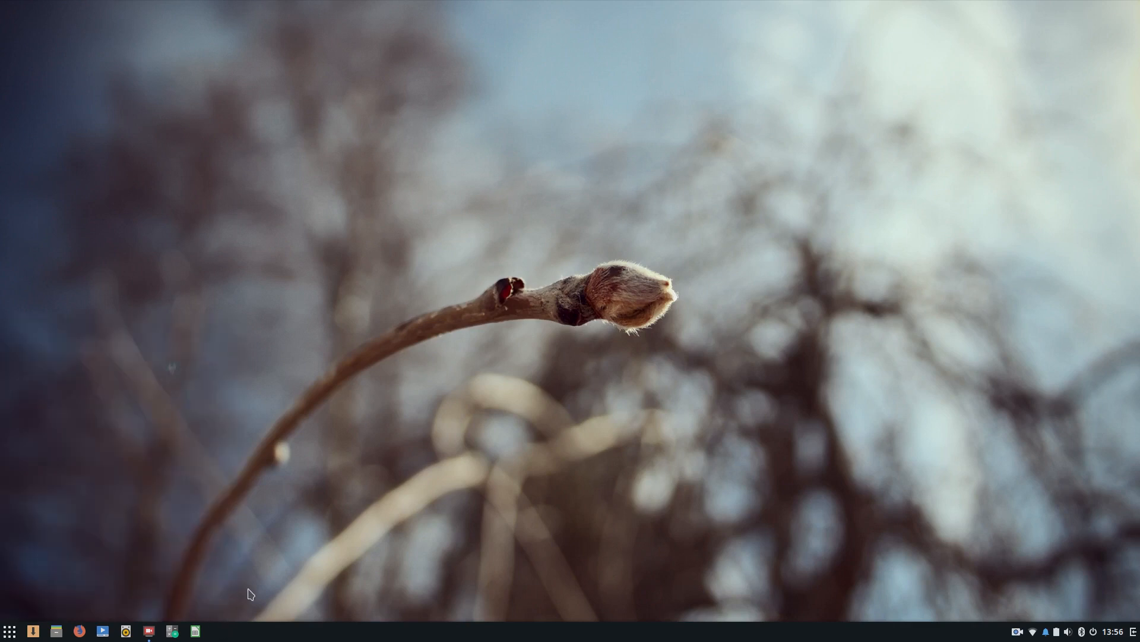
# Add Budgie Desktop Settings from the System Tools category to the taskbar, next to the Firefox launcher.
pyautogui.click(10, 632)
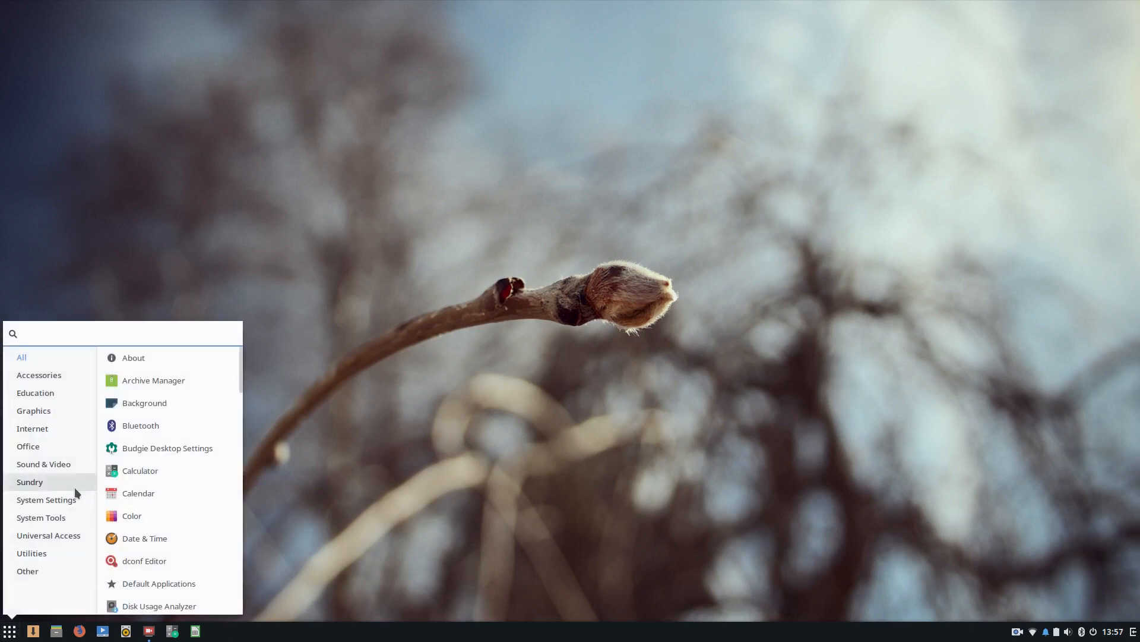
pyautogui.click(49, 515)
pyautogui.moveTo(152, 357); pyautogui.dragTo(81, 636)
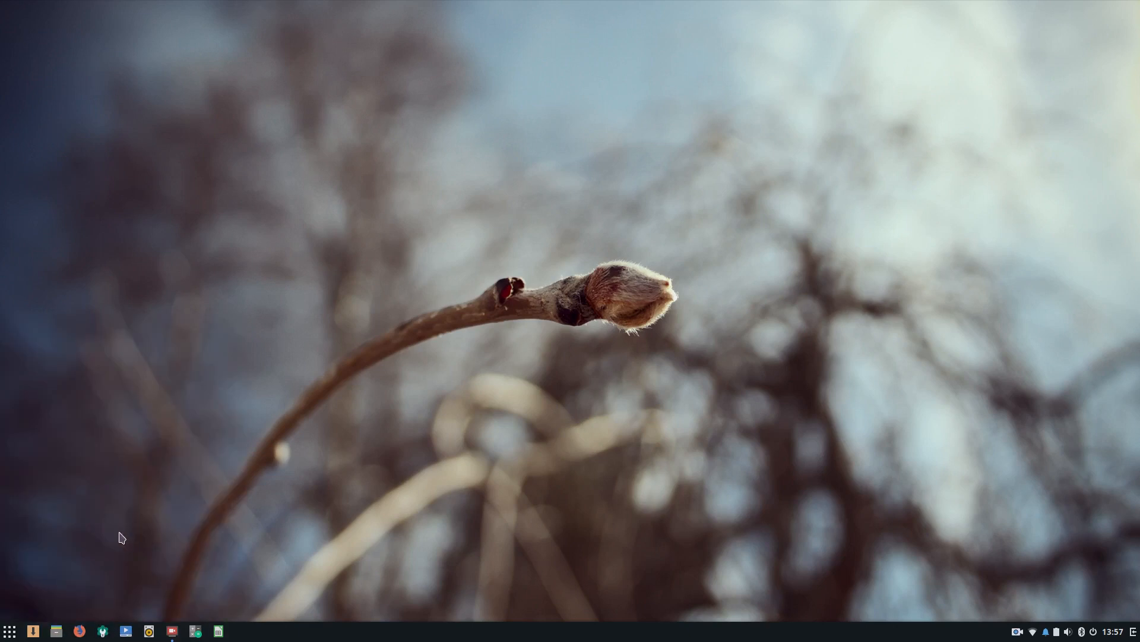
# Add Settings from the System Tools category to the taskbar, just before the music player launcher.
pyautogui.click(9, 630)
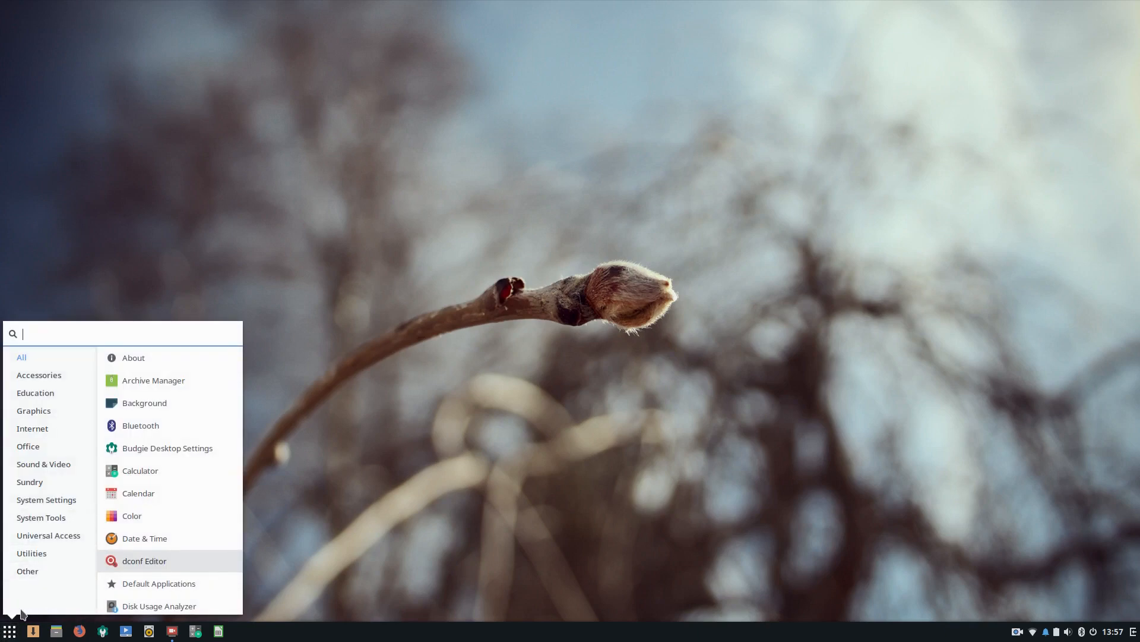
pyautogui.click(266, 553)
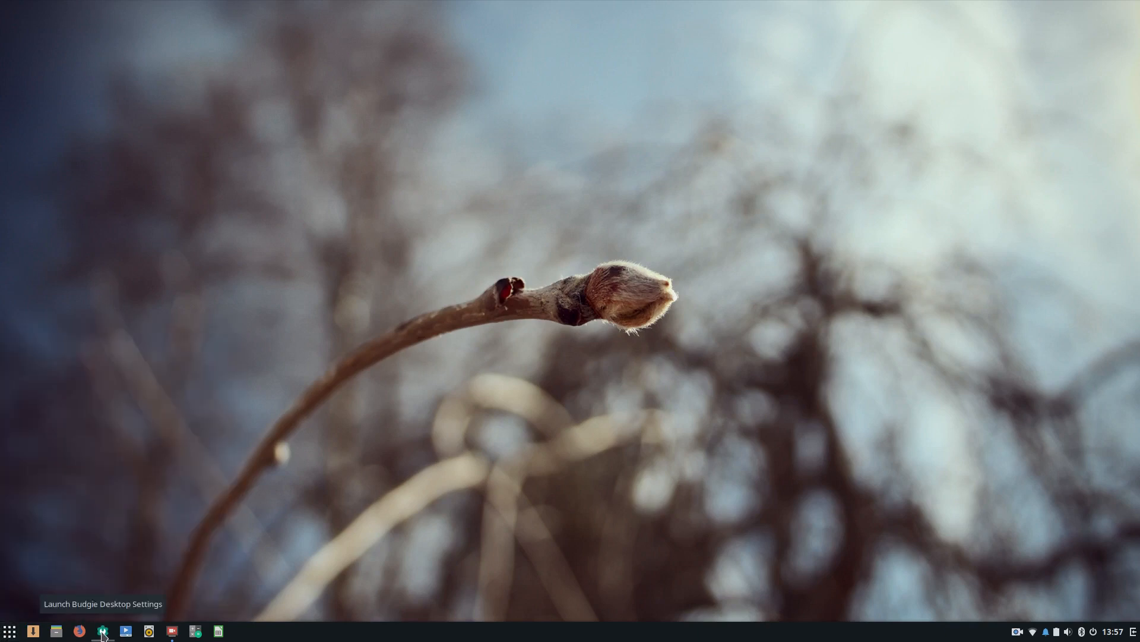
pyautogui.click(9, 631)
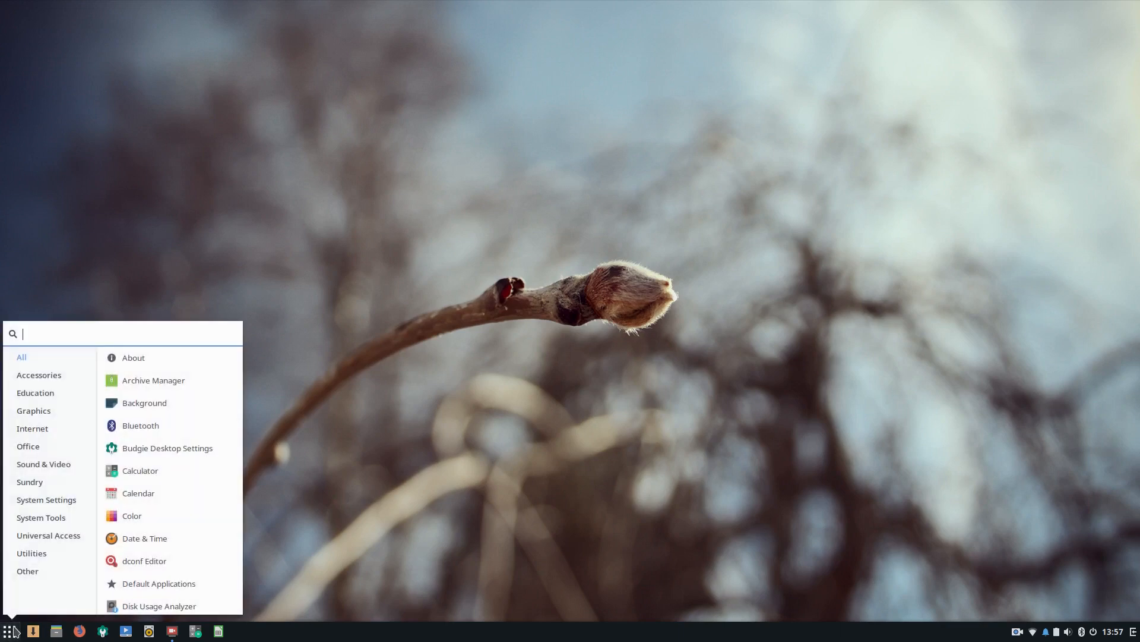
pyautogui.click(30, 517)
pyautogui.moveTo(136, 422); pyautogui.dragTo(147, 631)
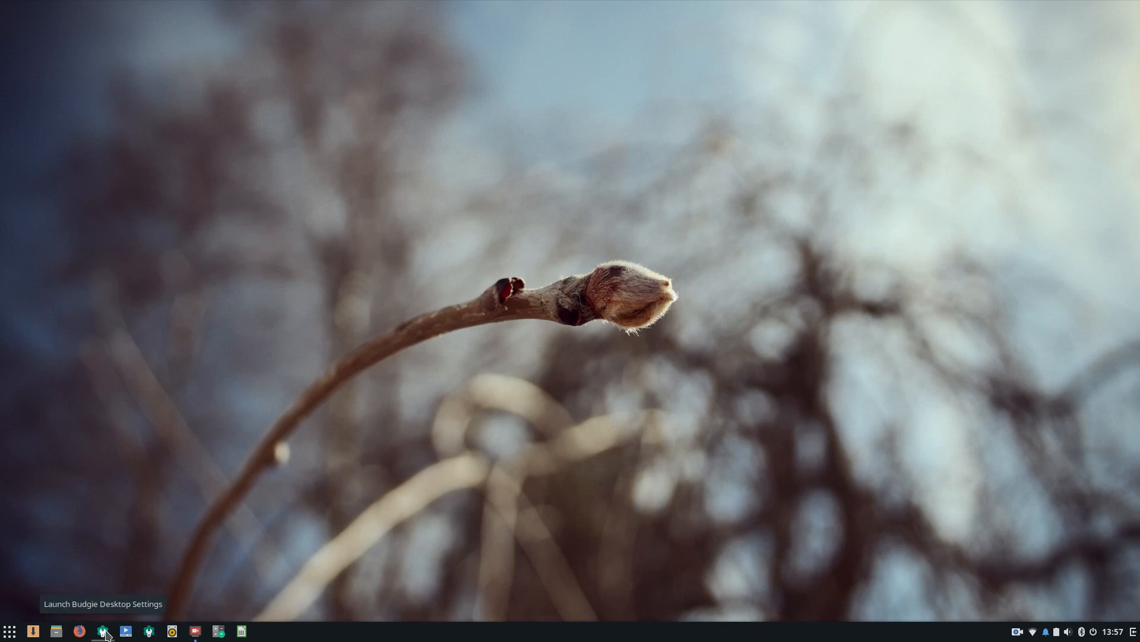
# Launch Settings from its new taskbar launcher, view the system's About details, and close the window.
pyautogui.click(150, 632)
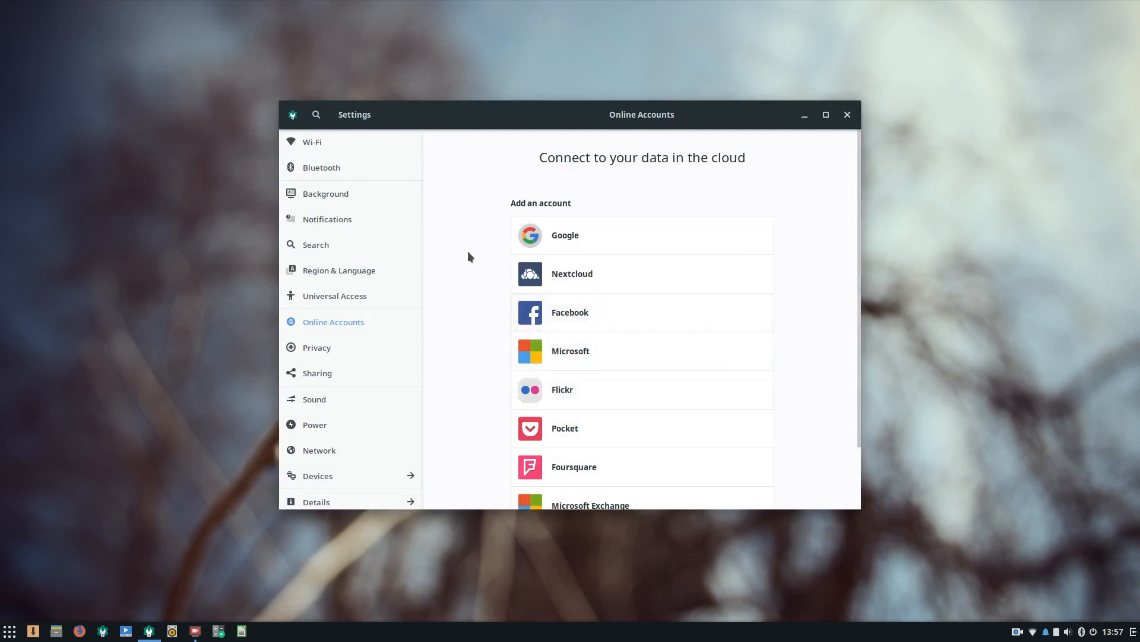
pyautogui.scroll(-1, 317, 325)
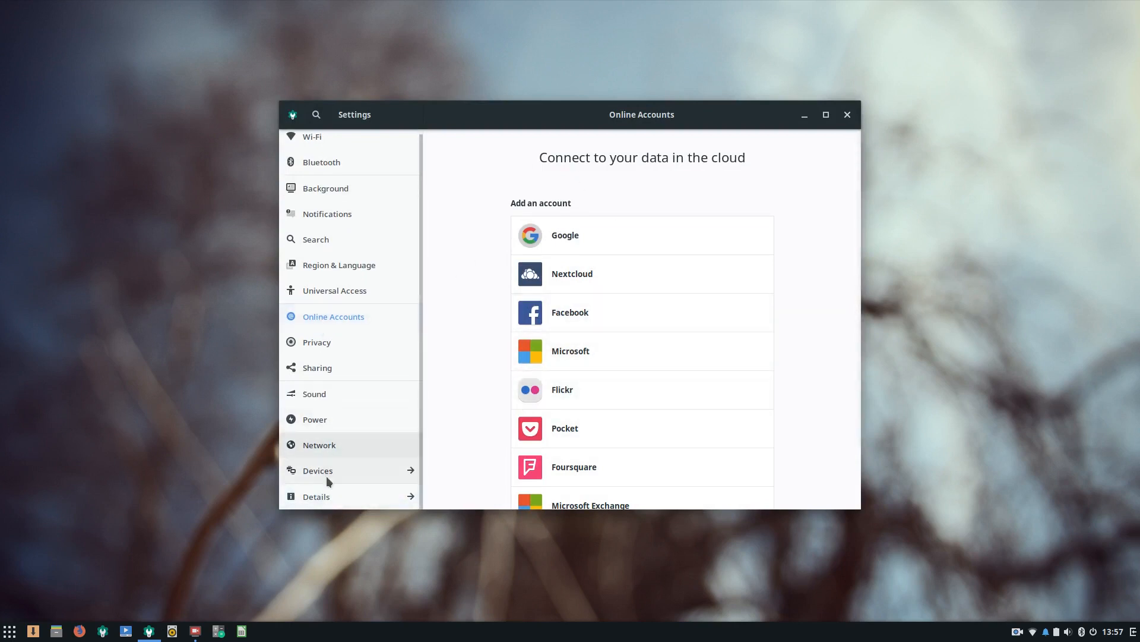
pyautogui.click(326, 496)
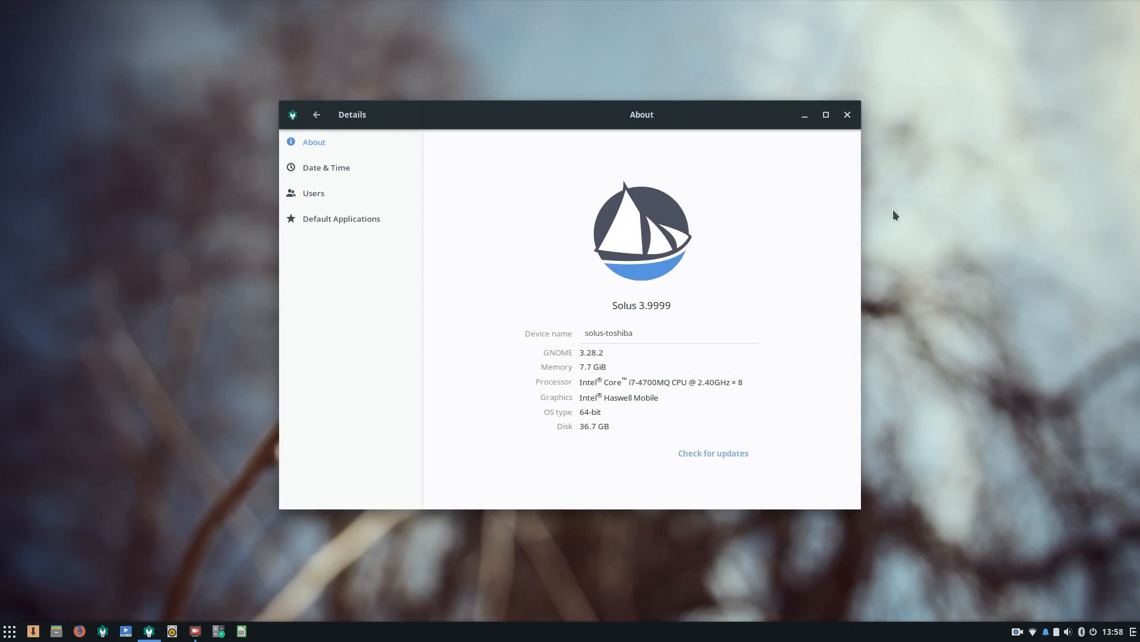
pyautogui.click(847, 115)
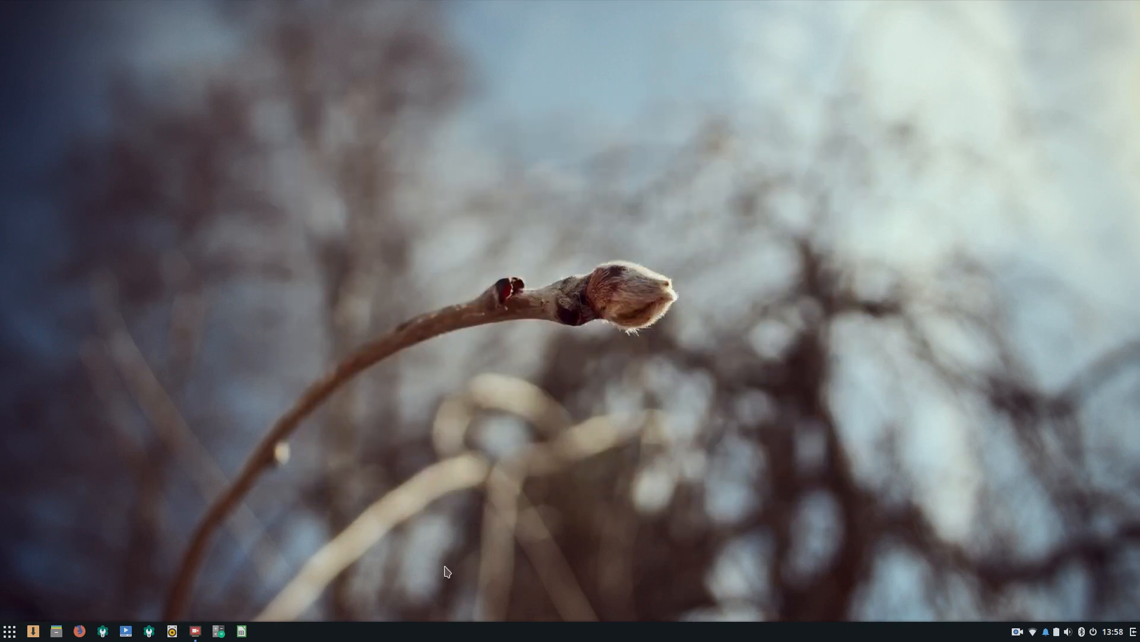
# View the taskbar options for SimpleScreenRecorder and dismiss them.
pyautogui.rightClick(192, 637)
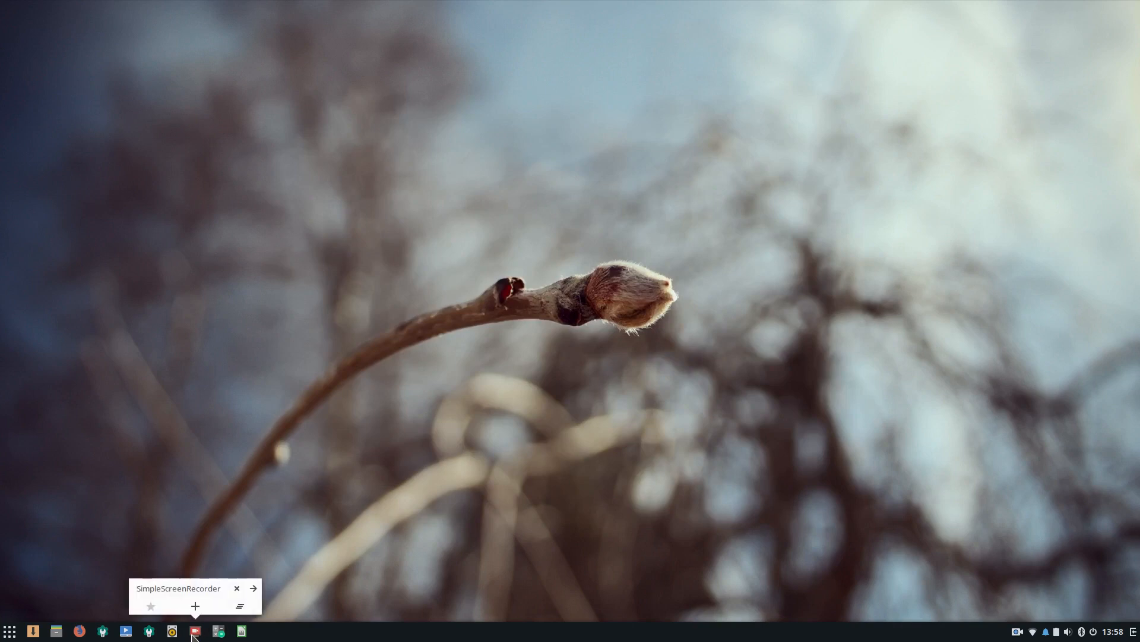
pyautogui.click(383, 439)
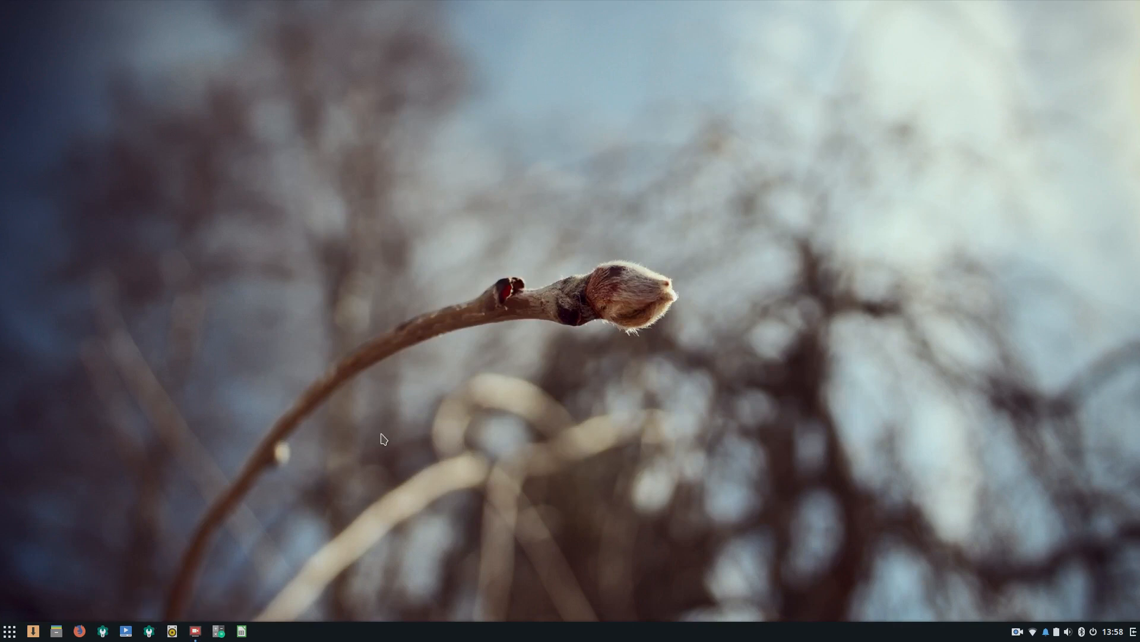